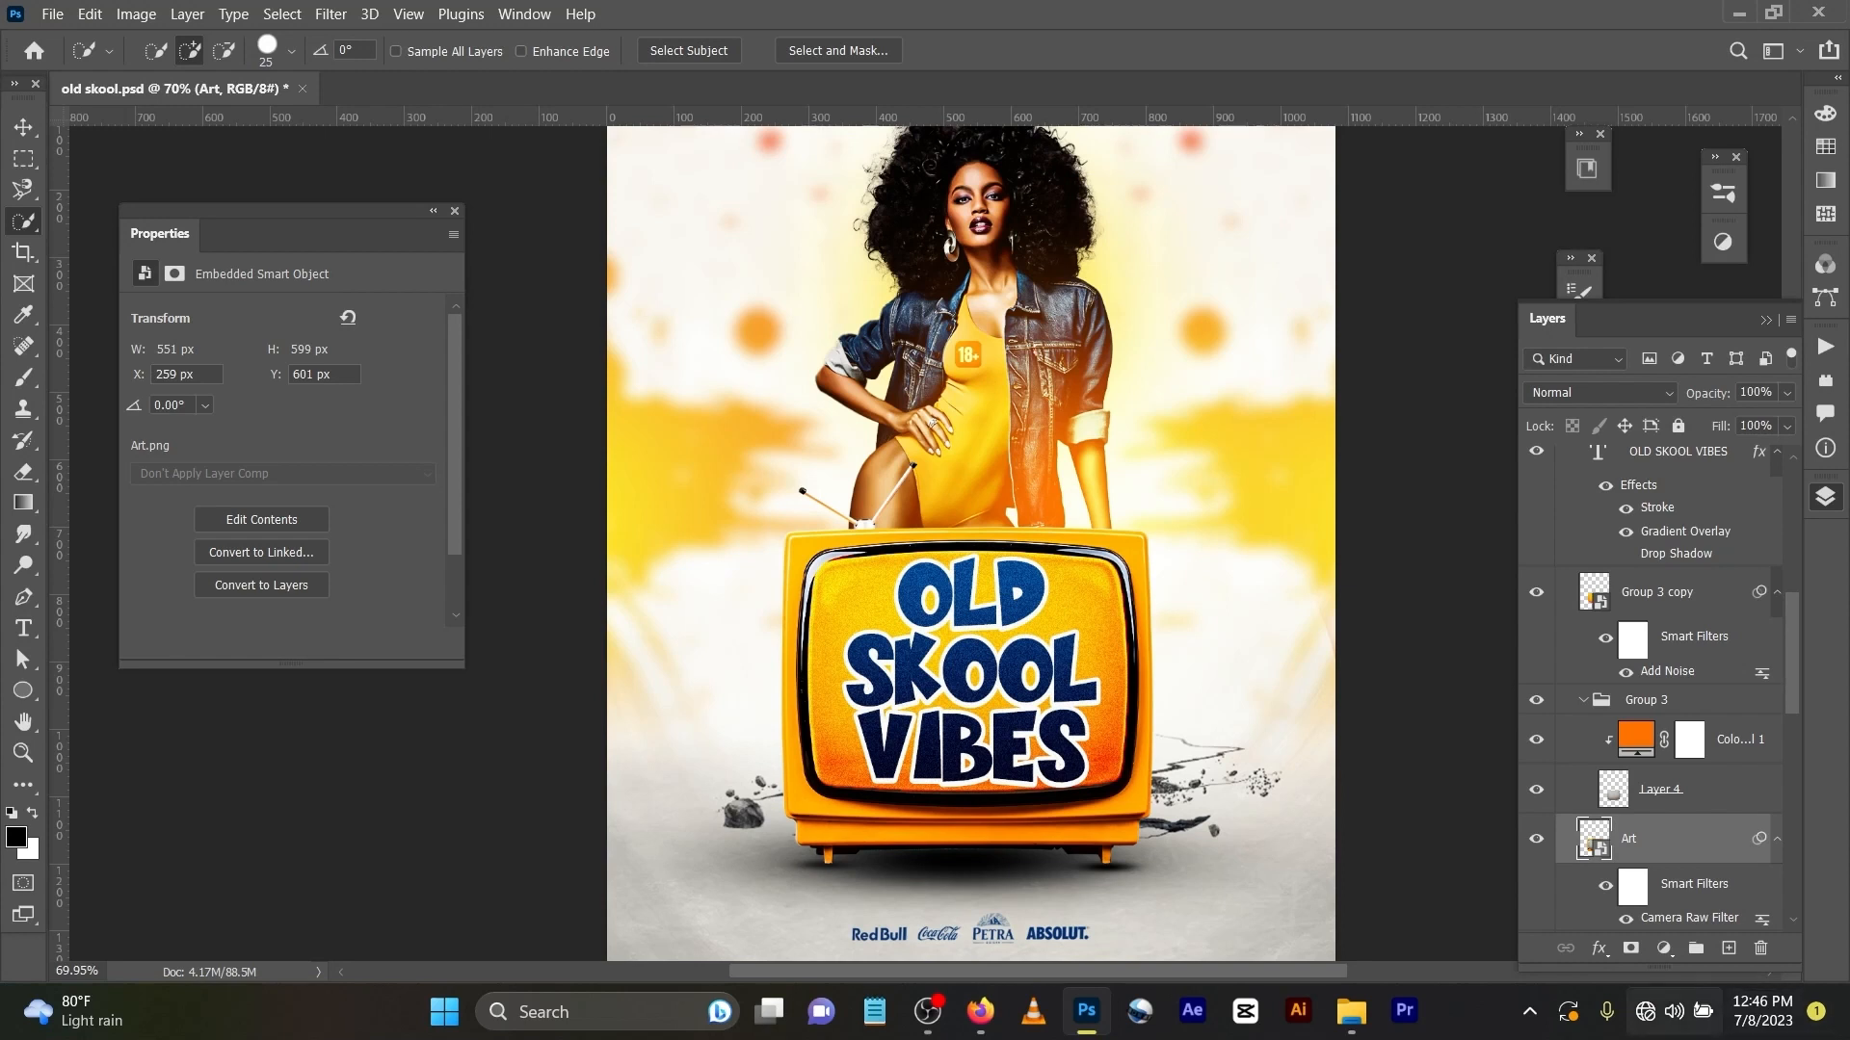
Step: Open the contents of the OLD SKOOL VIBES copy smart object and check its editable title text
key("v")
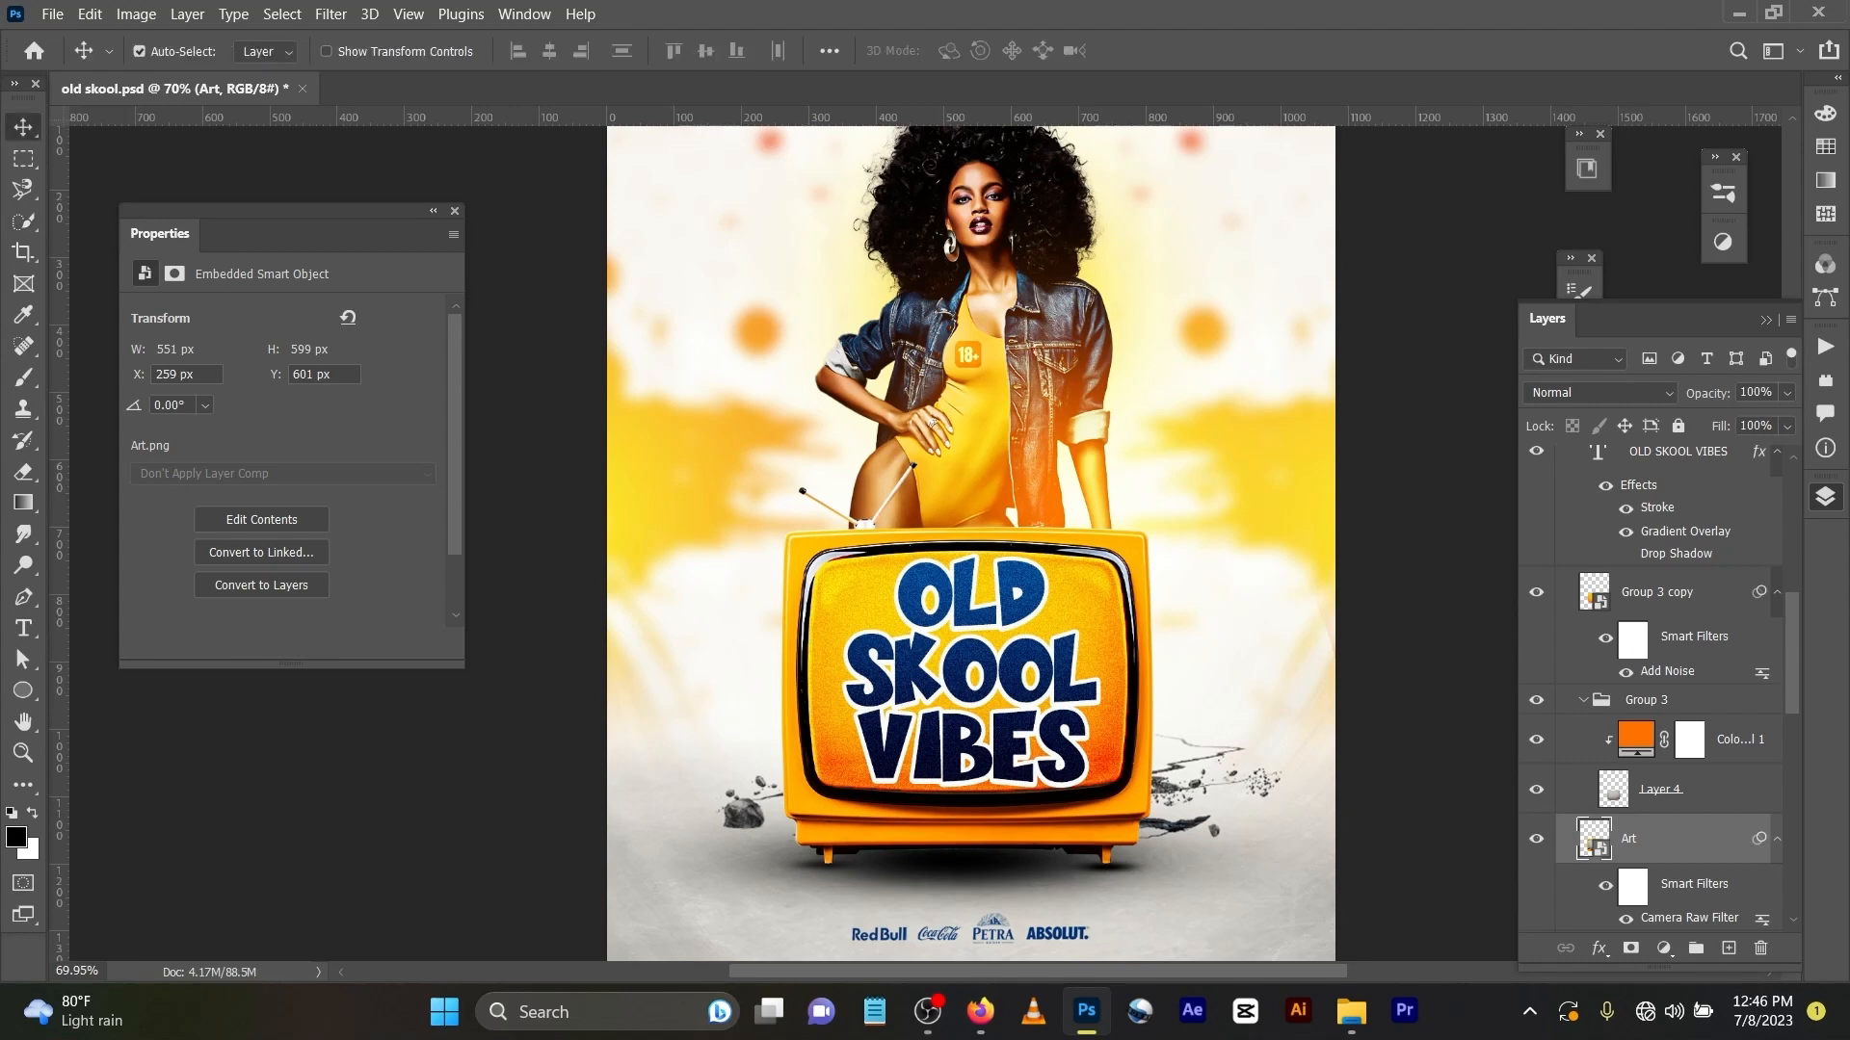
left_click_drag(953, 592, 997, 617)
left_click_drag(1006, 551, 975, 535)
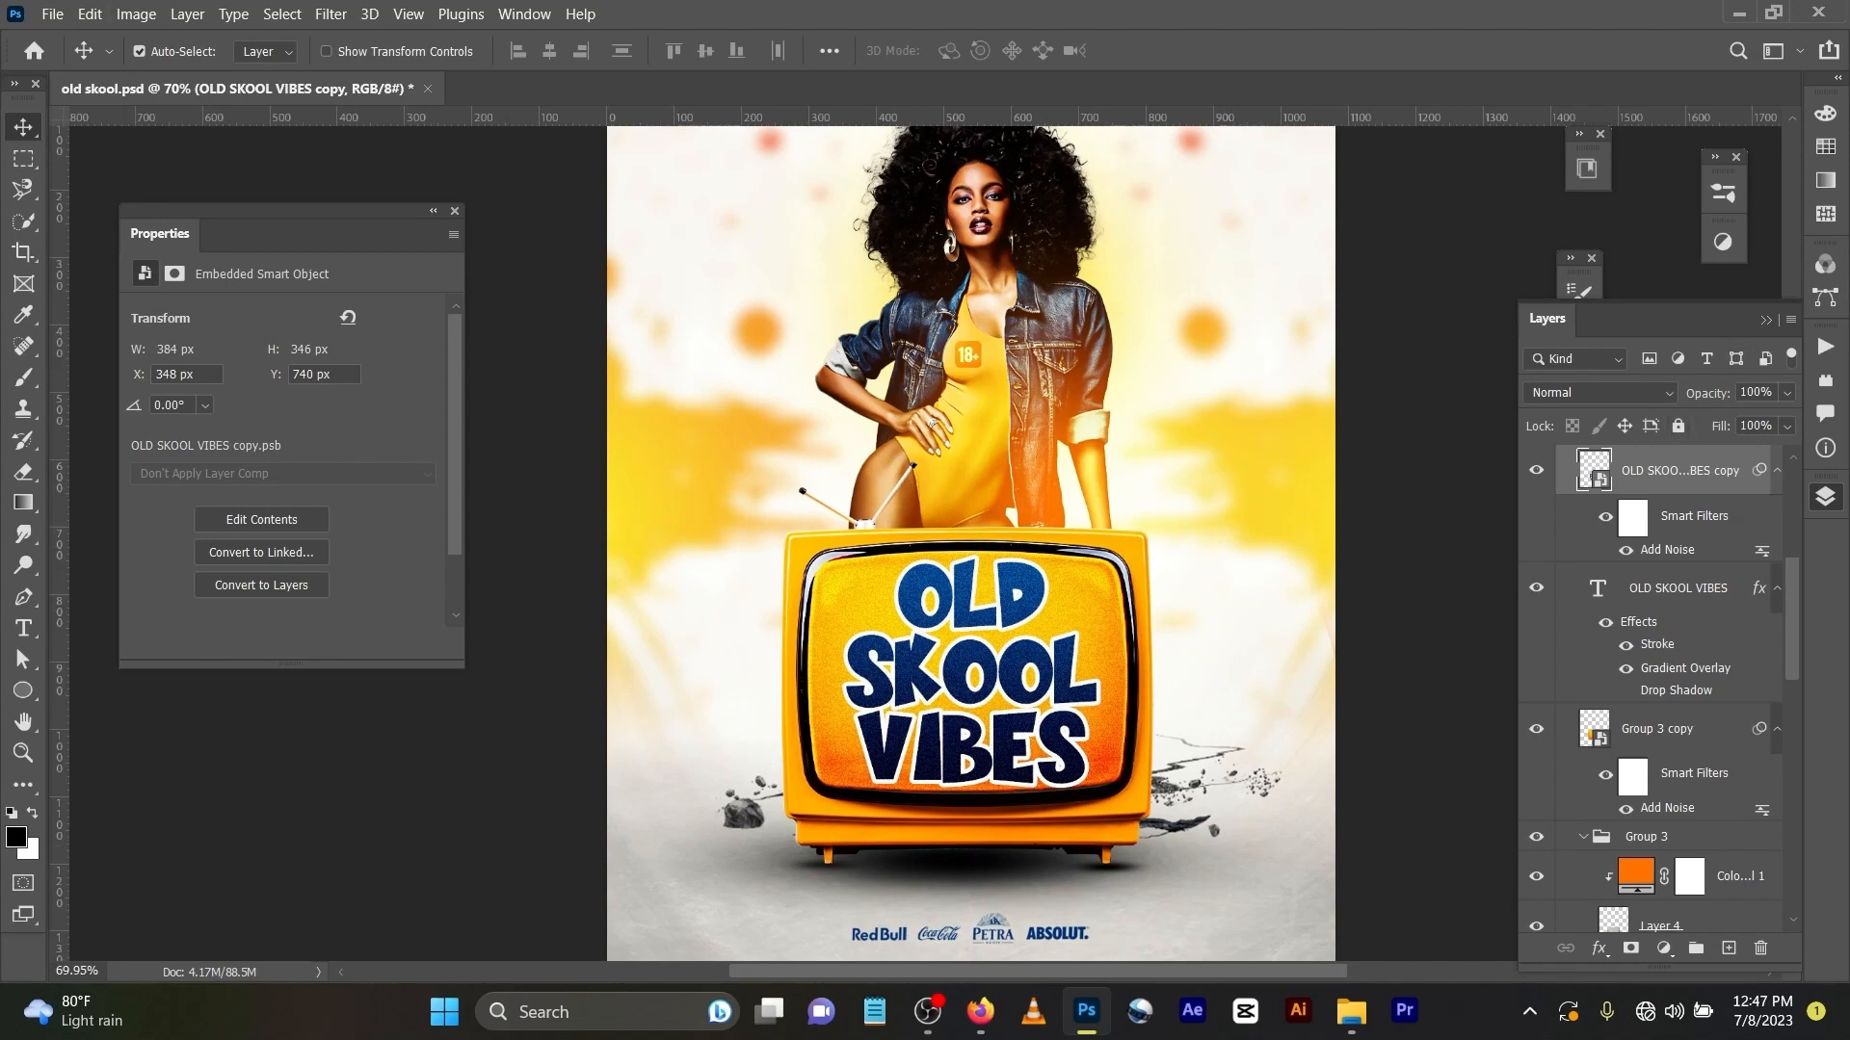
double_click(1595, 474)
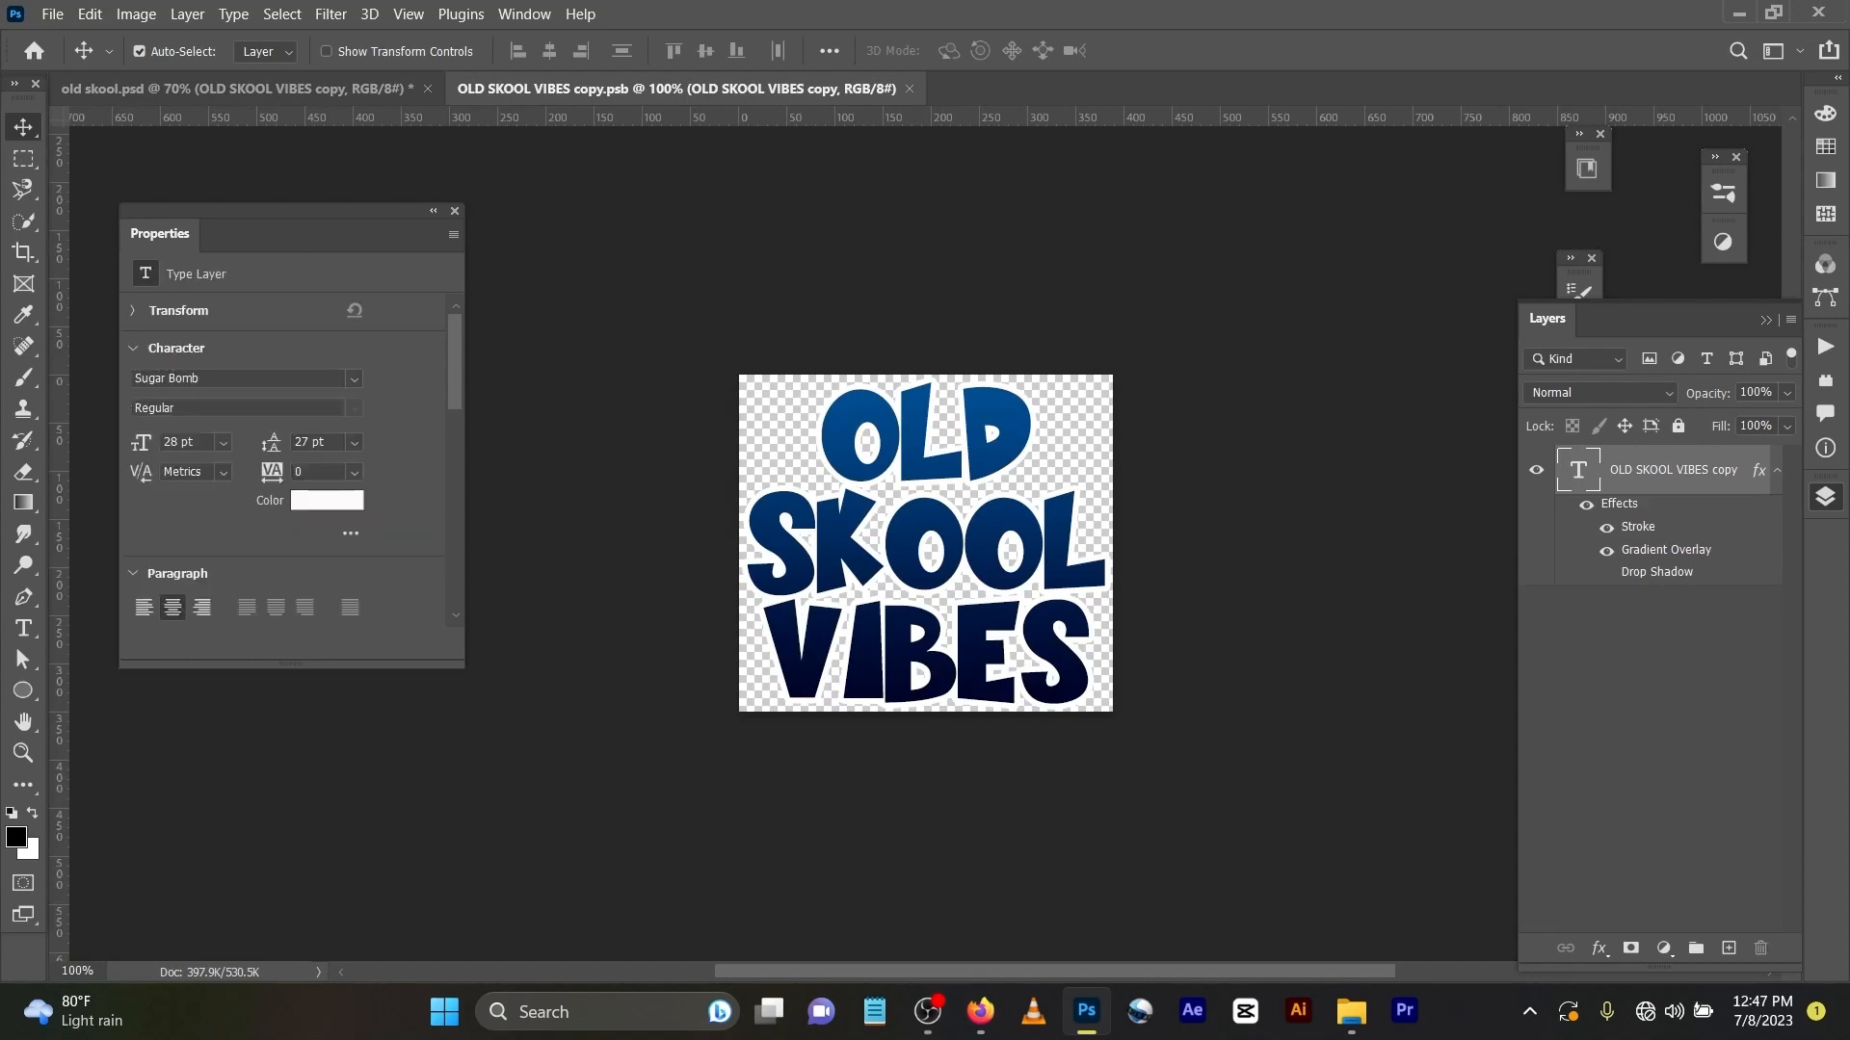
double_click(1578, 470)
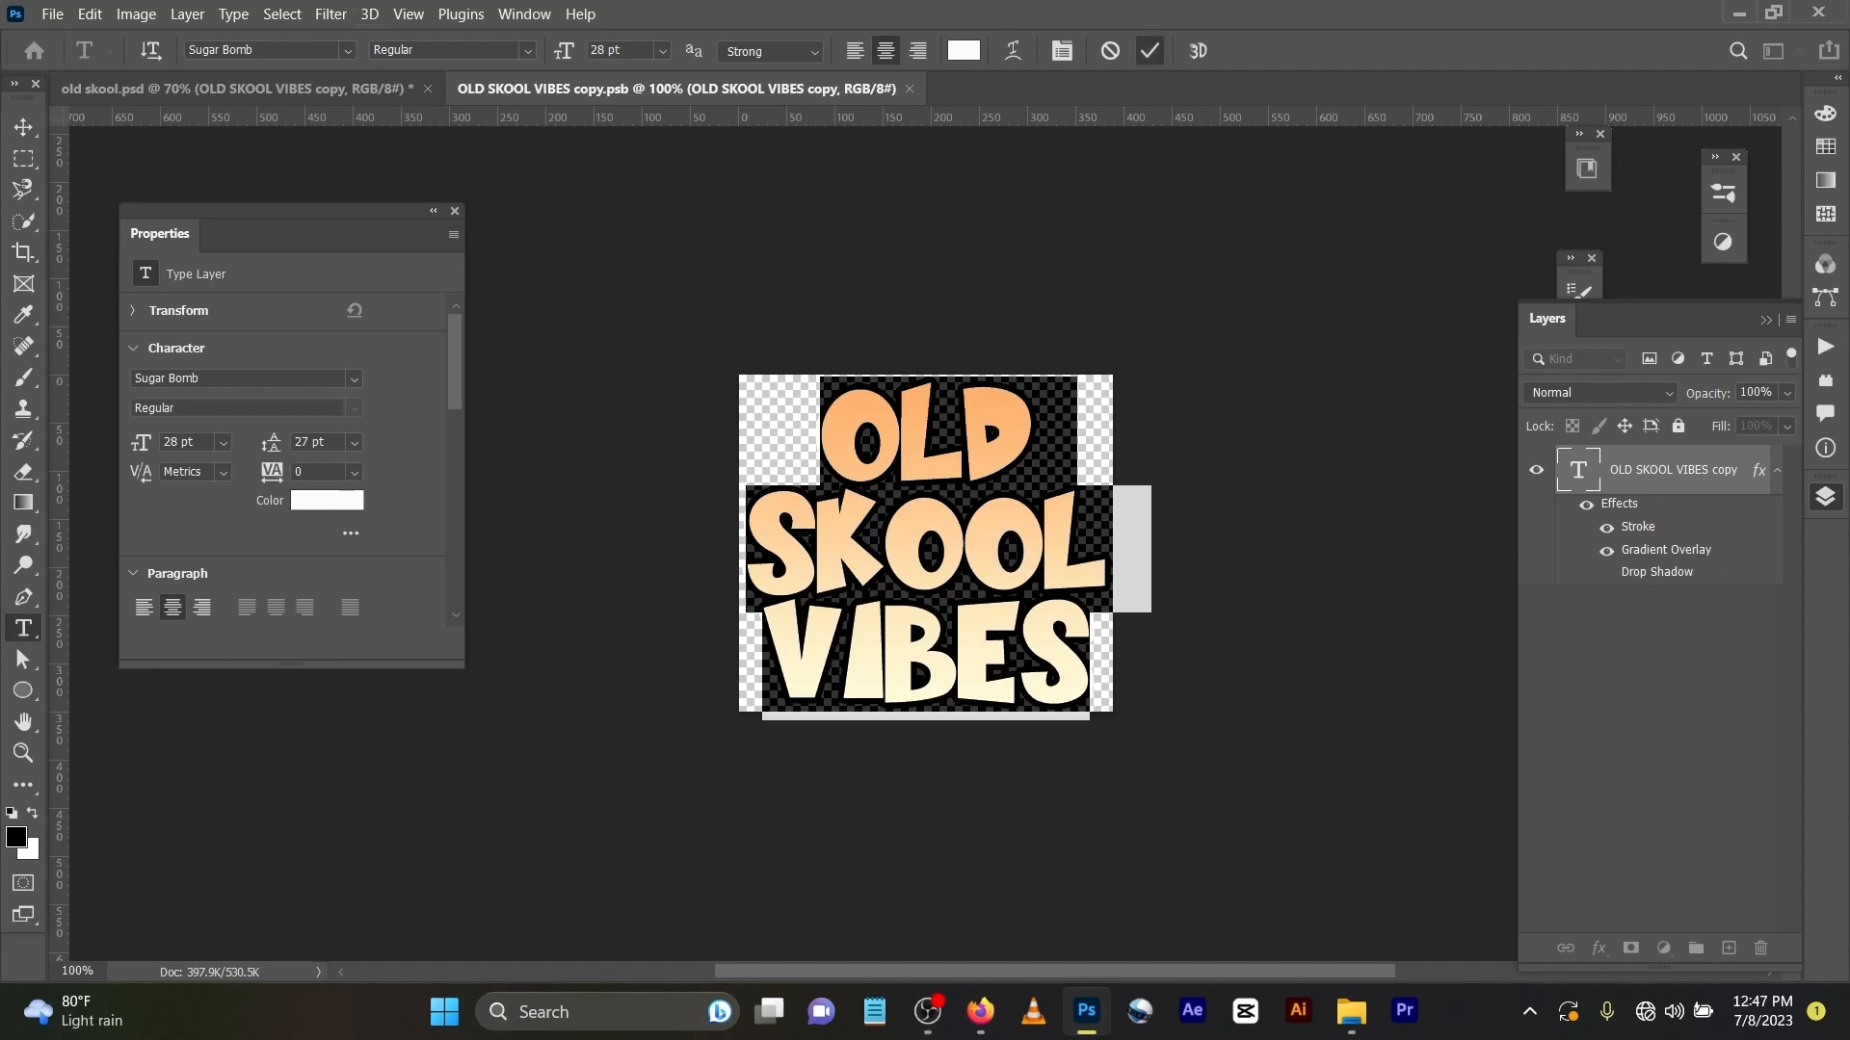
left_click(1149, 50)
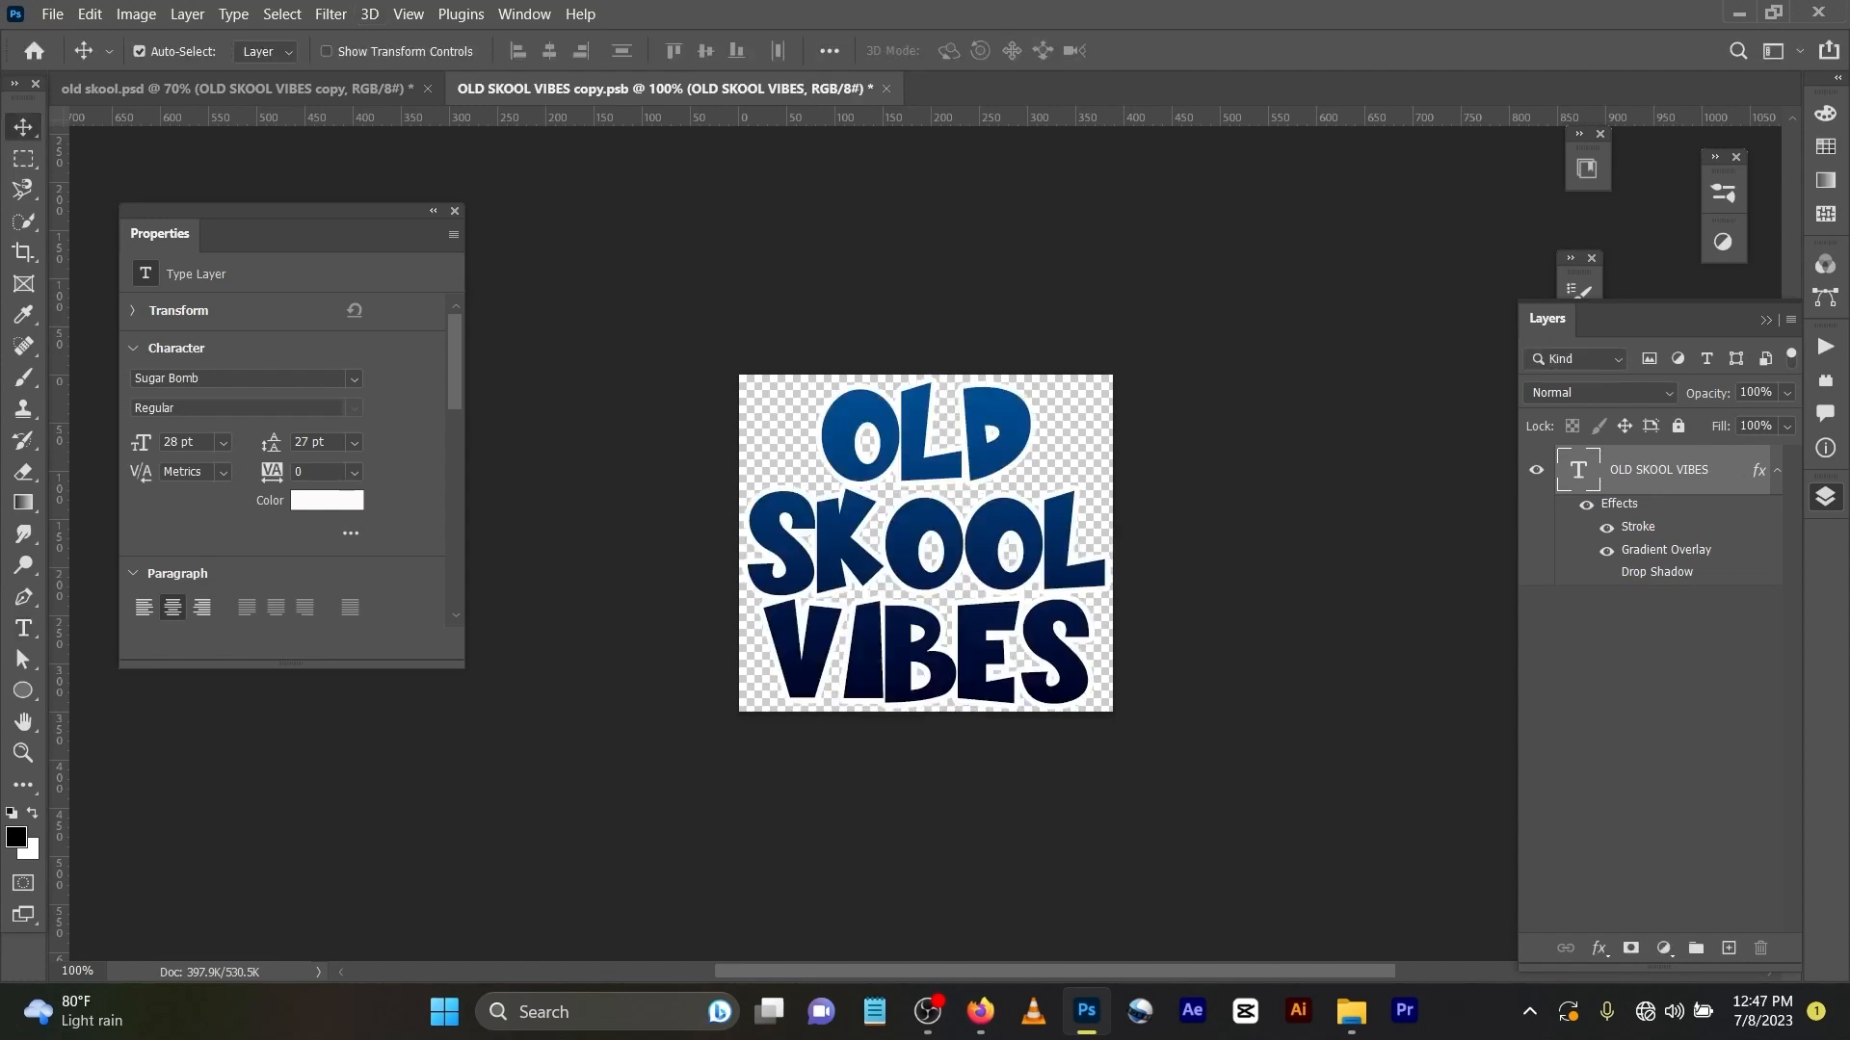
Step: Examine the color stops at both ends of the title's Gradient Overlay
double_click(1665, 550)
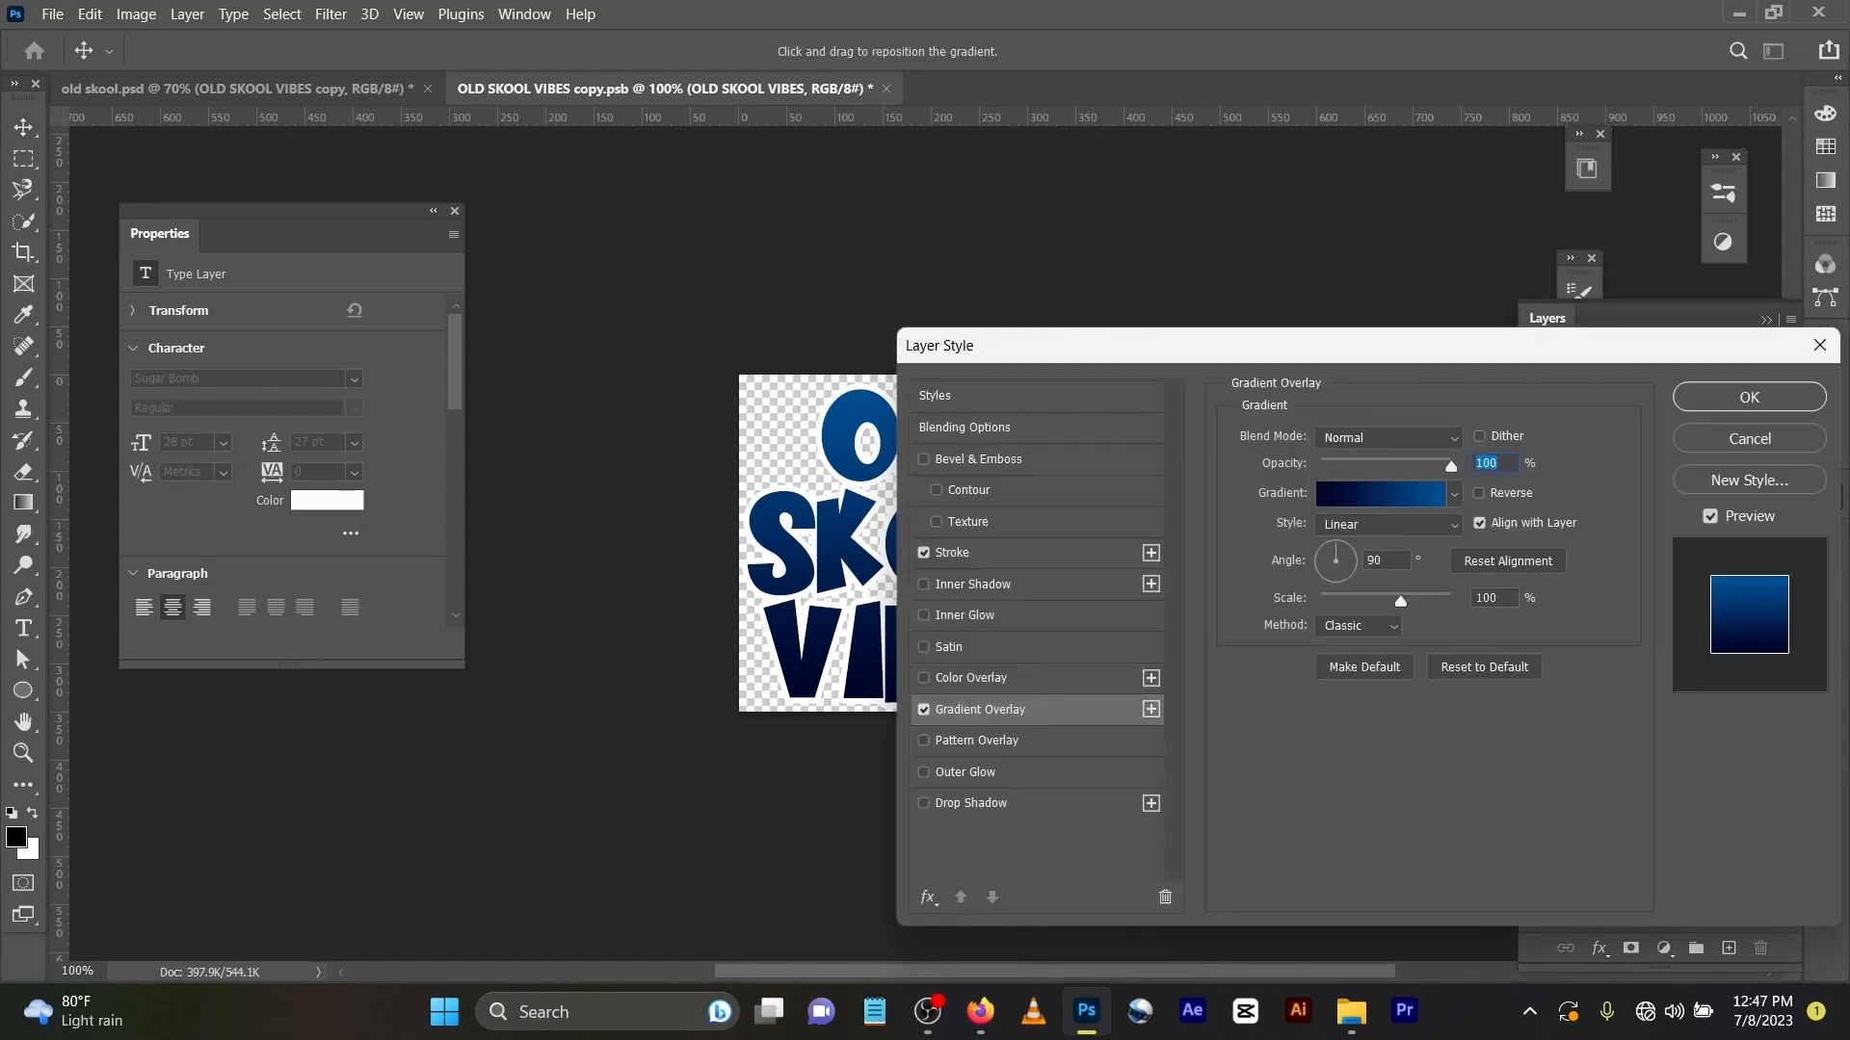
left_click(1380, 493)
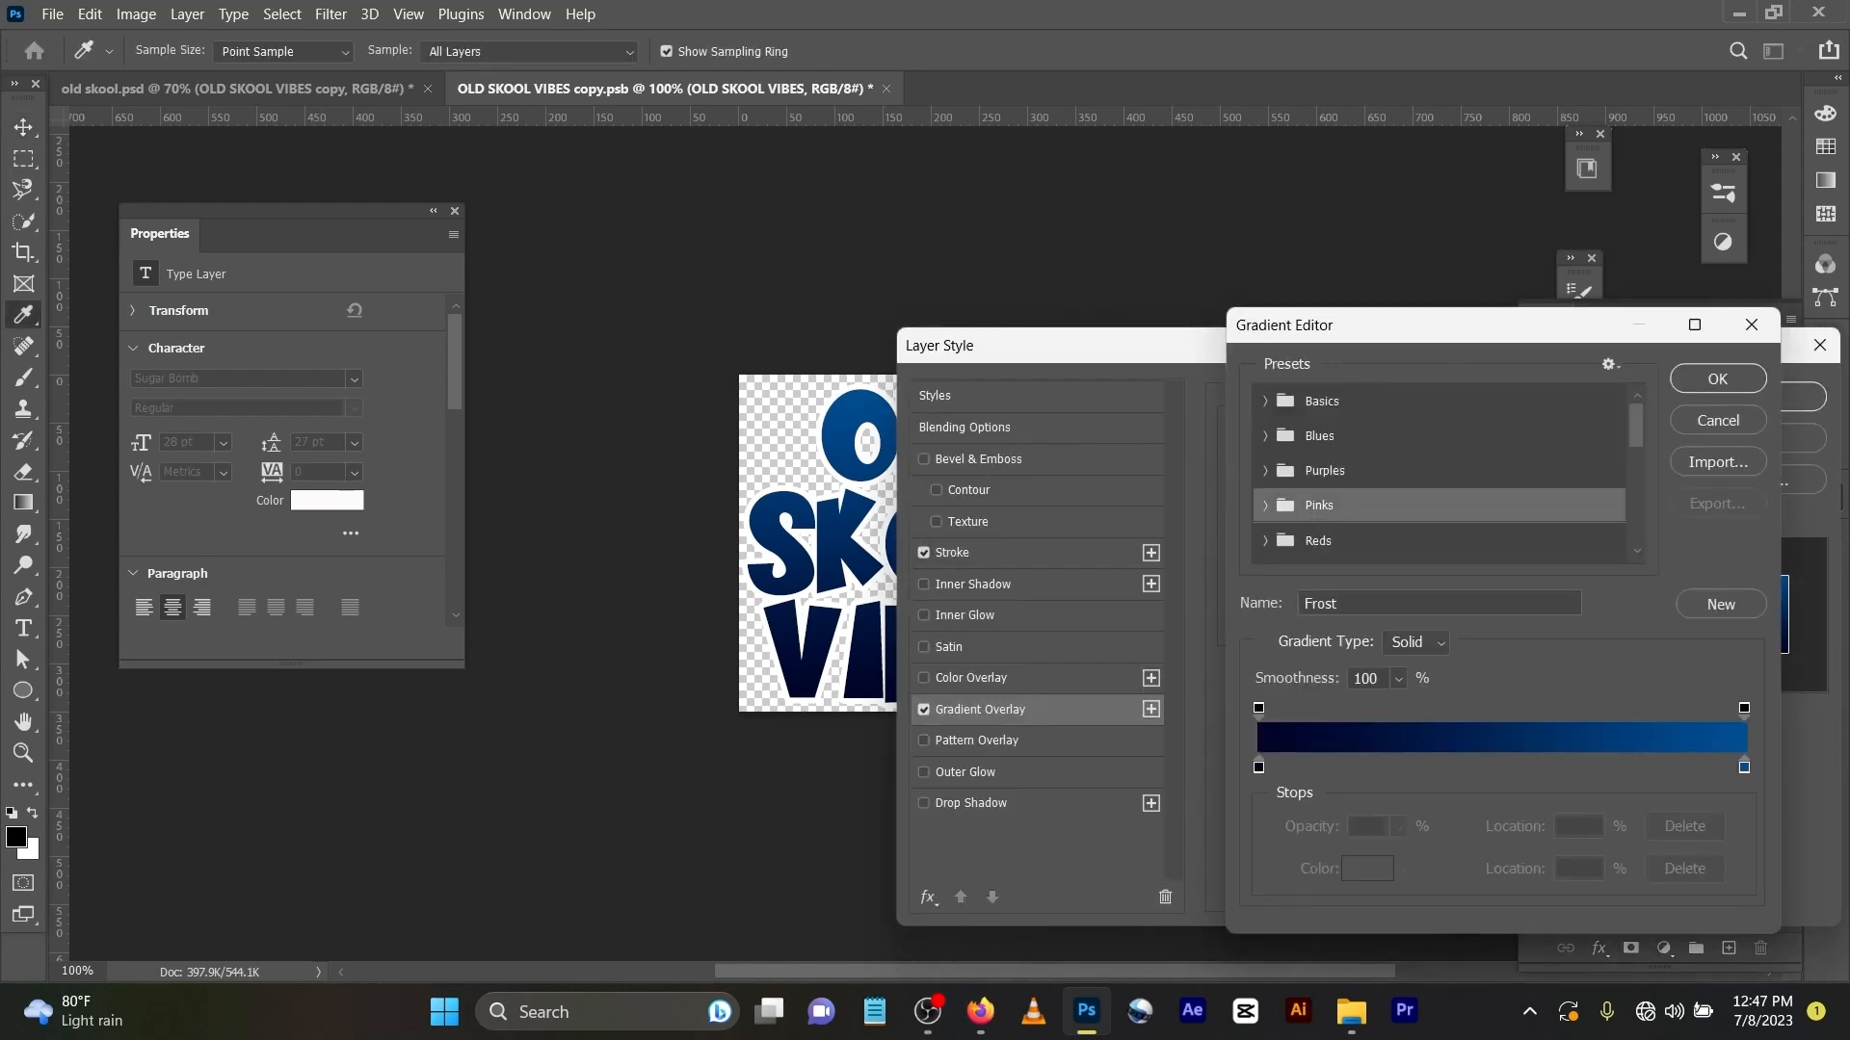
left_click(1258, 768)
left_click(1367, 869)
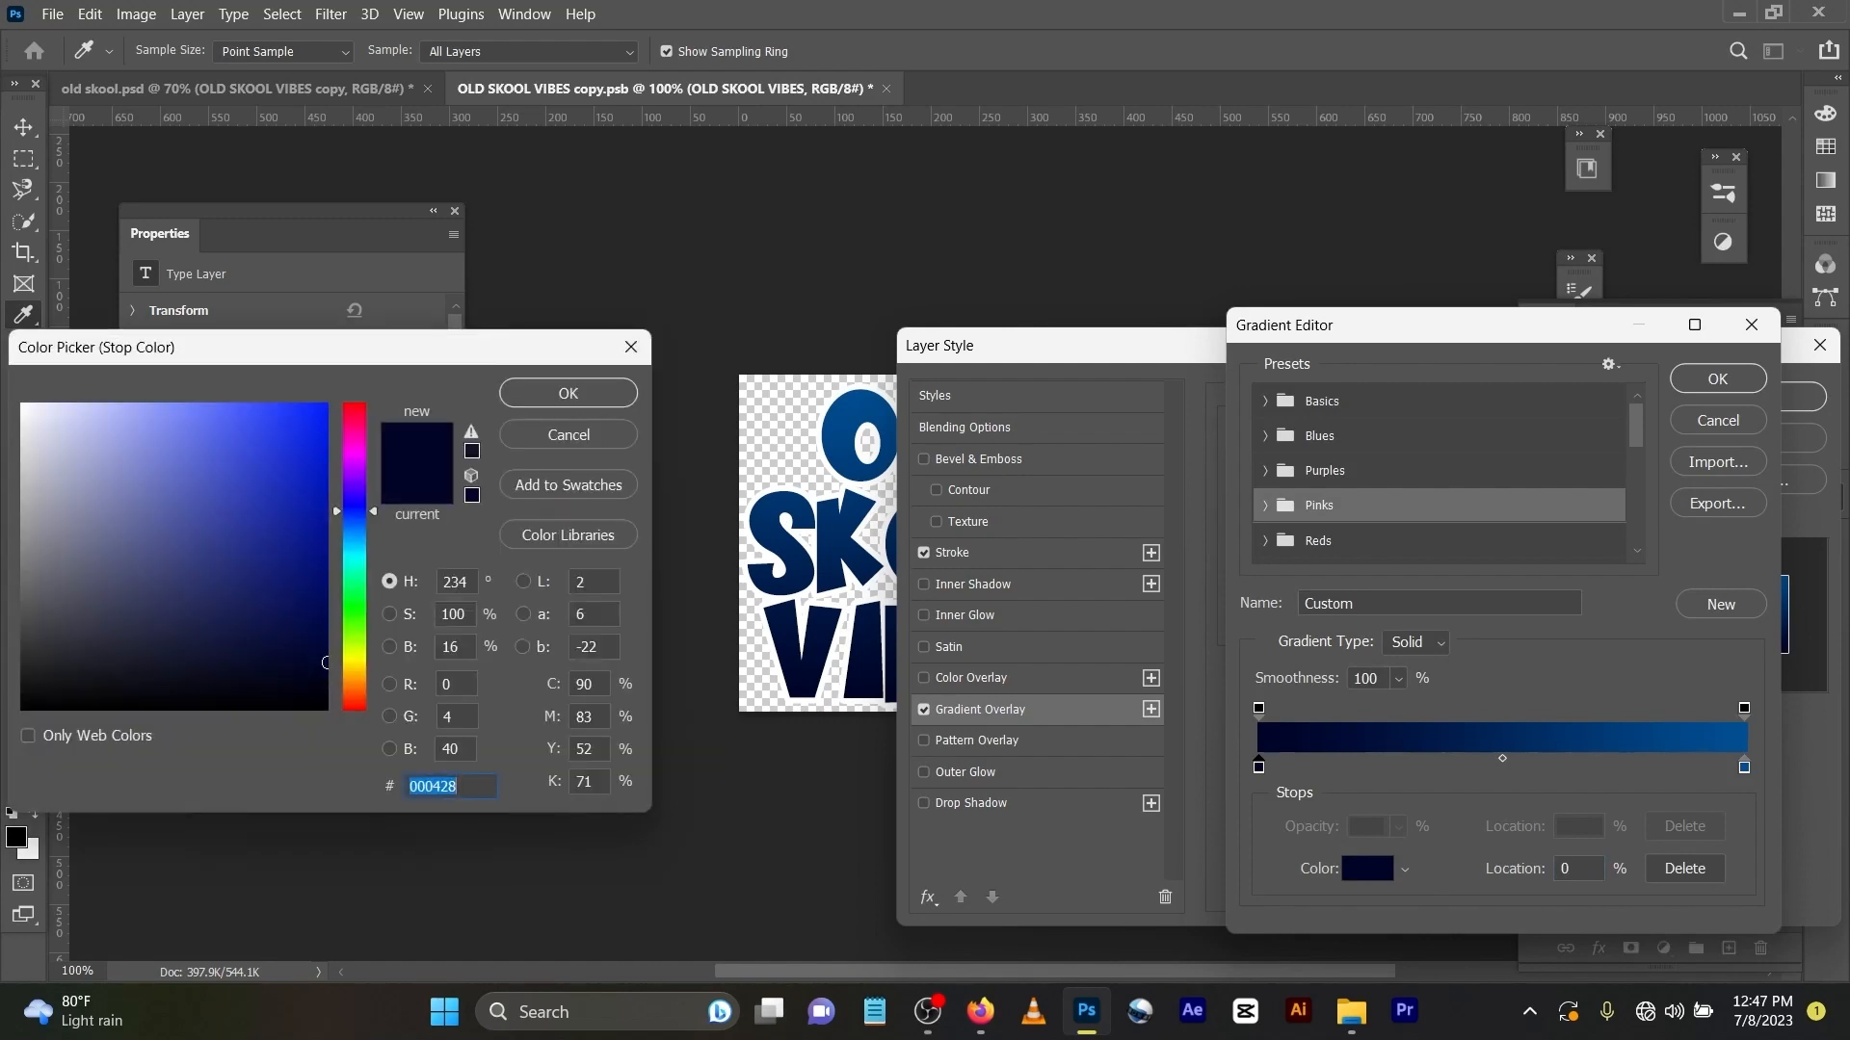
key("Return")
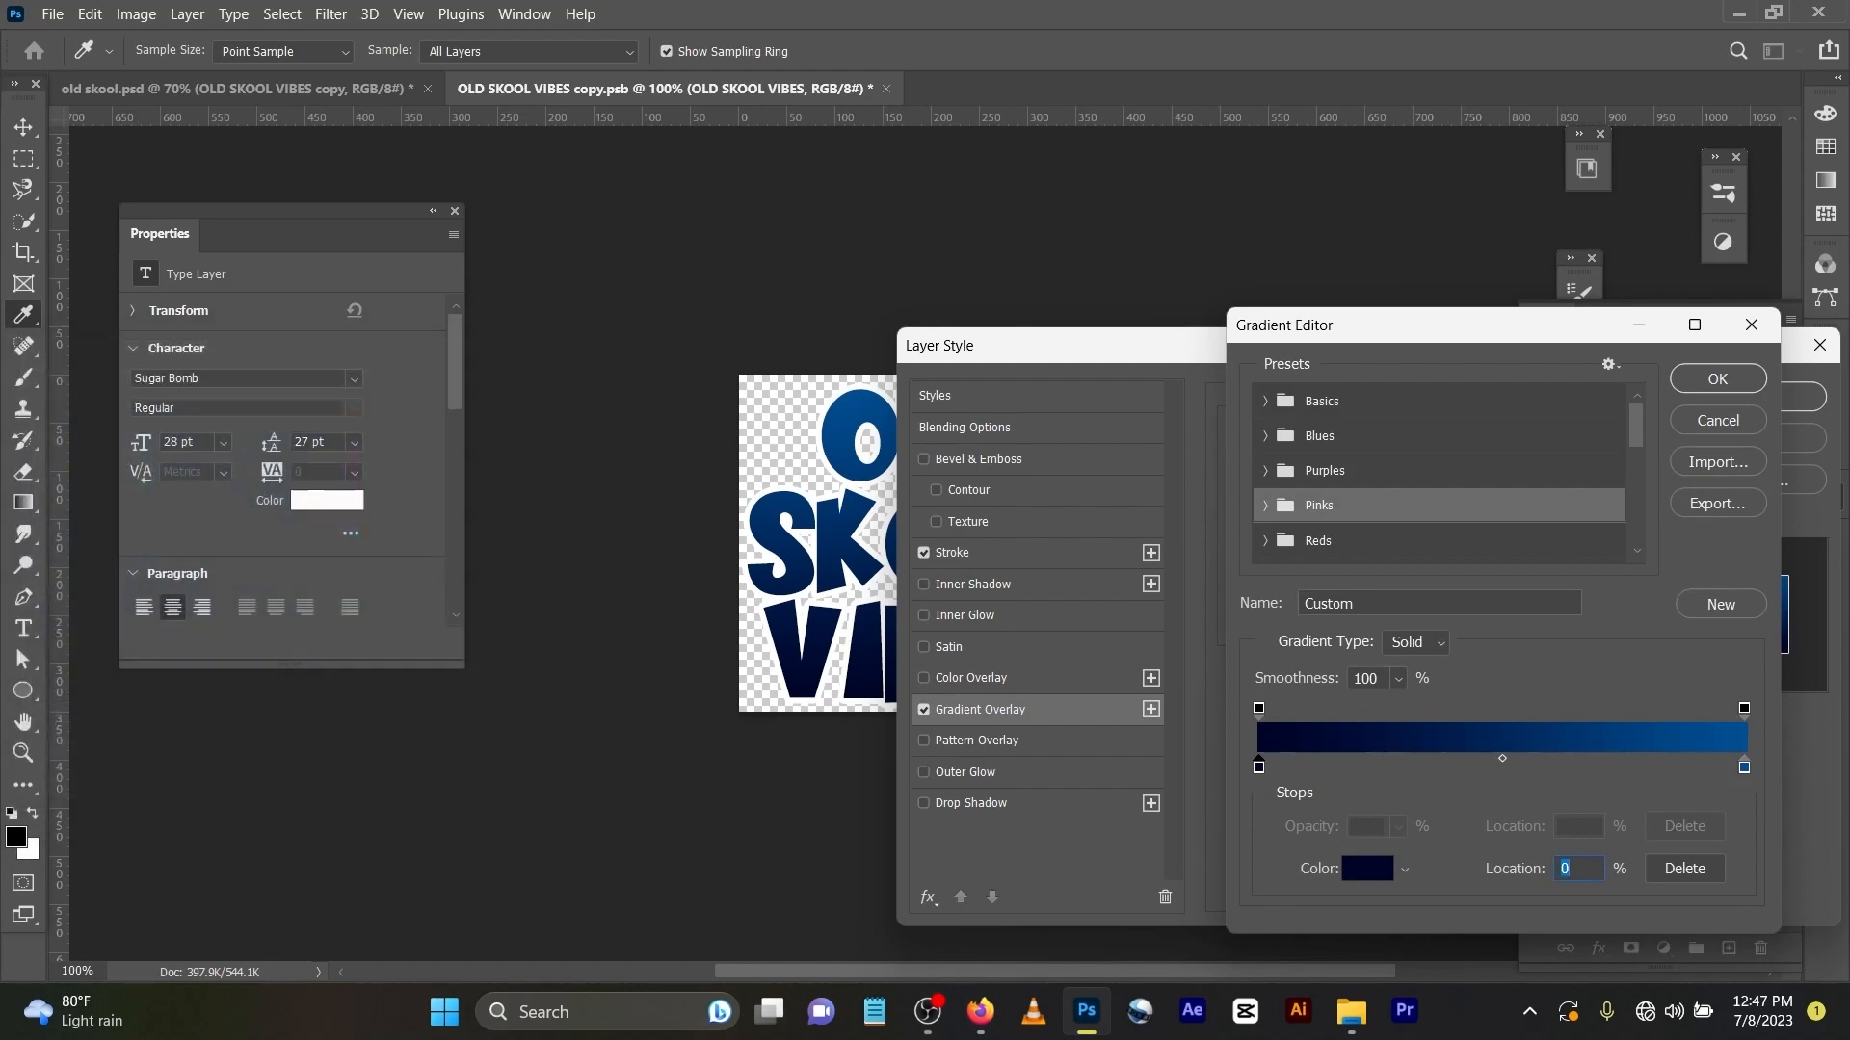
left_click(1743, 767)
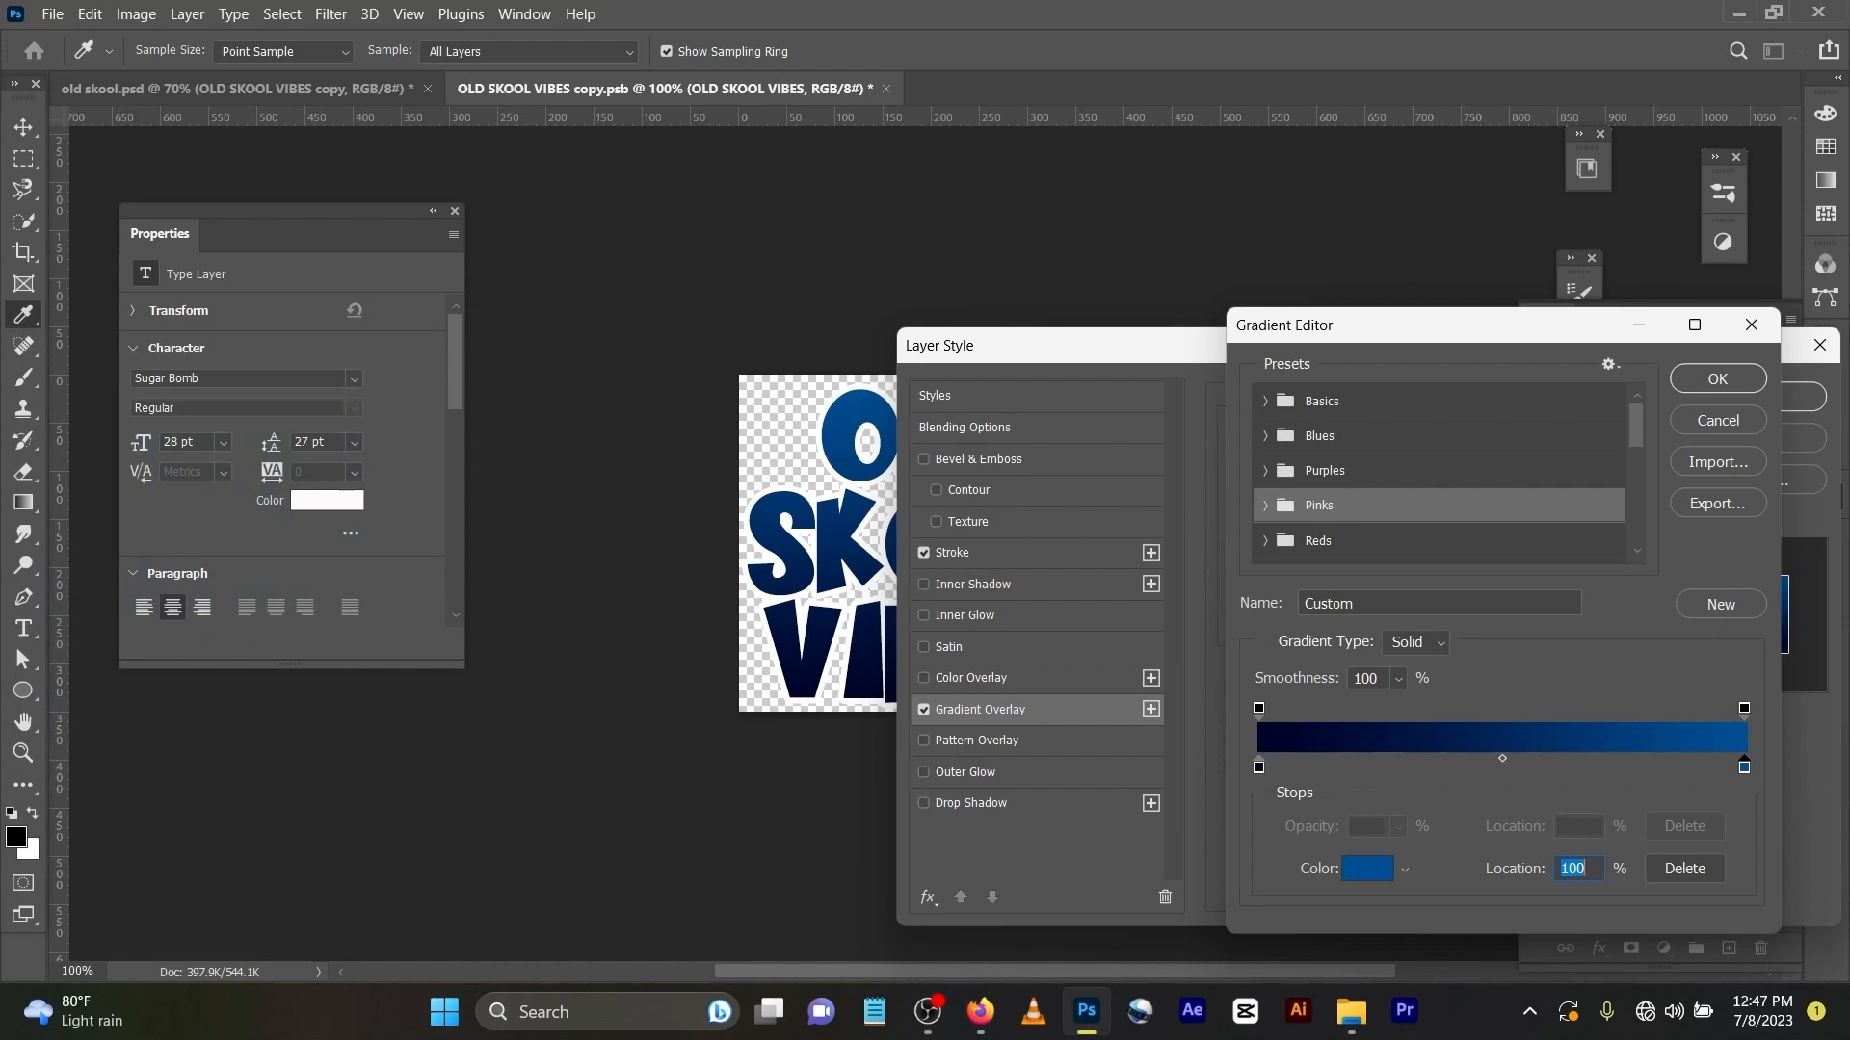
left_click(1367, 869)
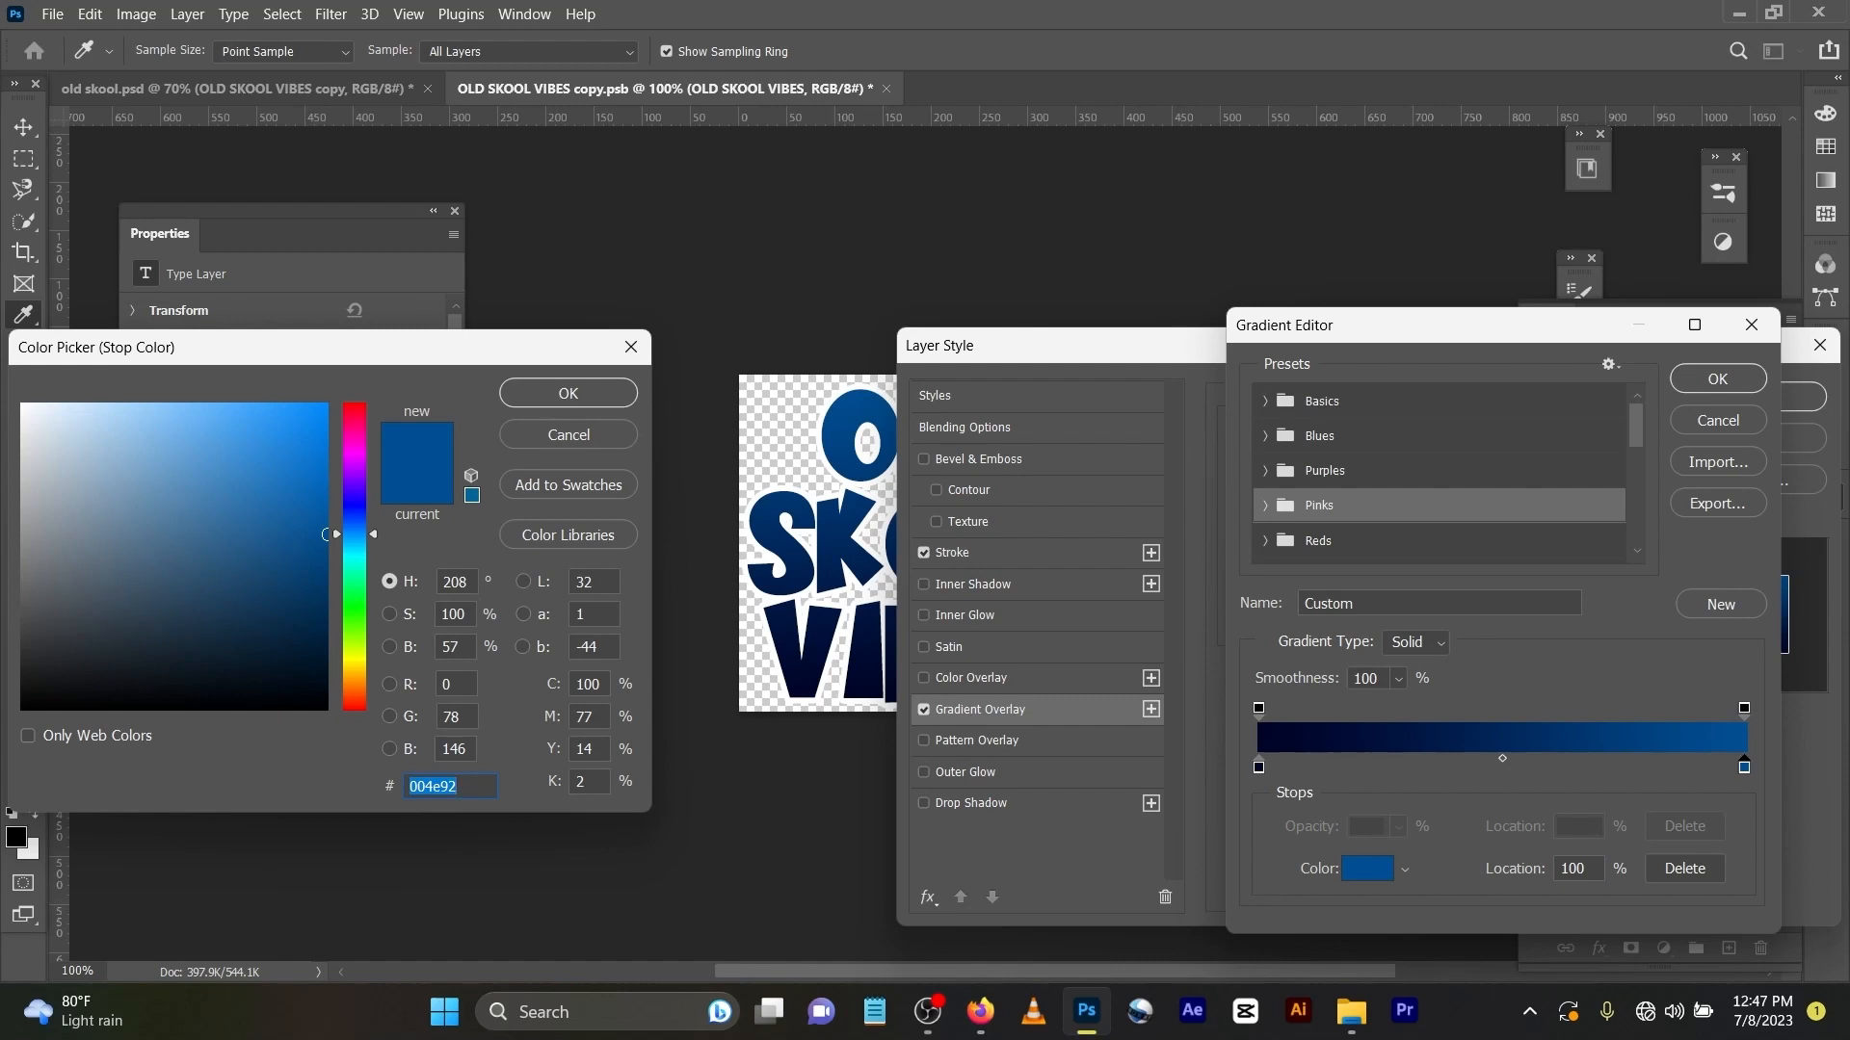
key("Return")
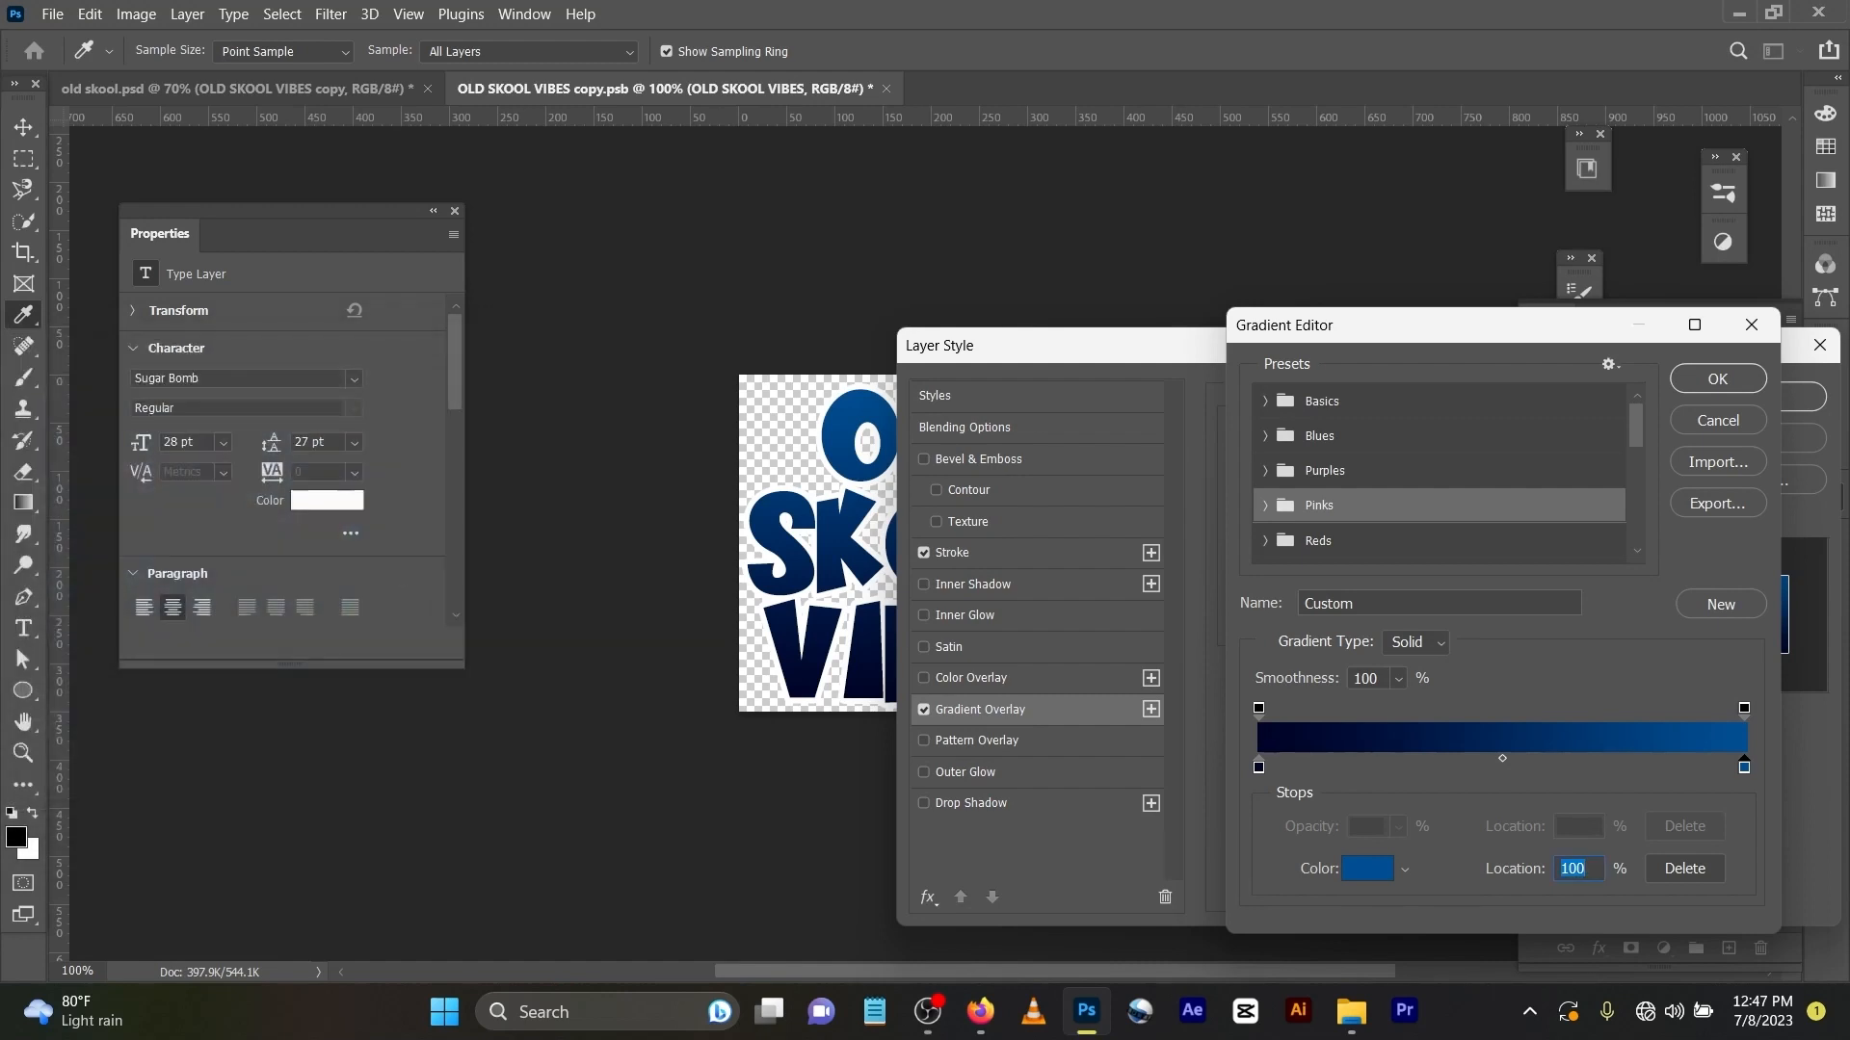
key("Return")
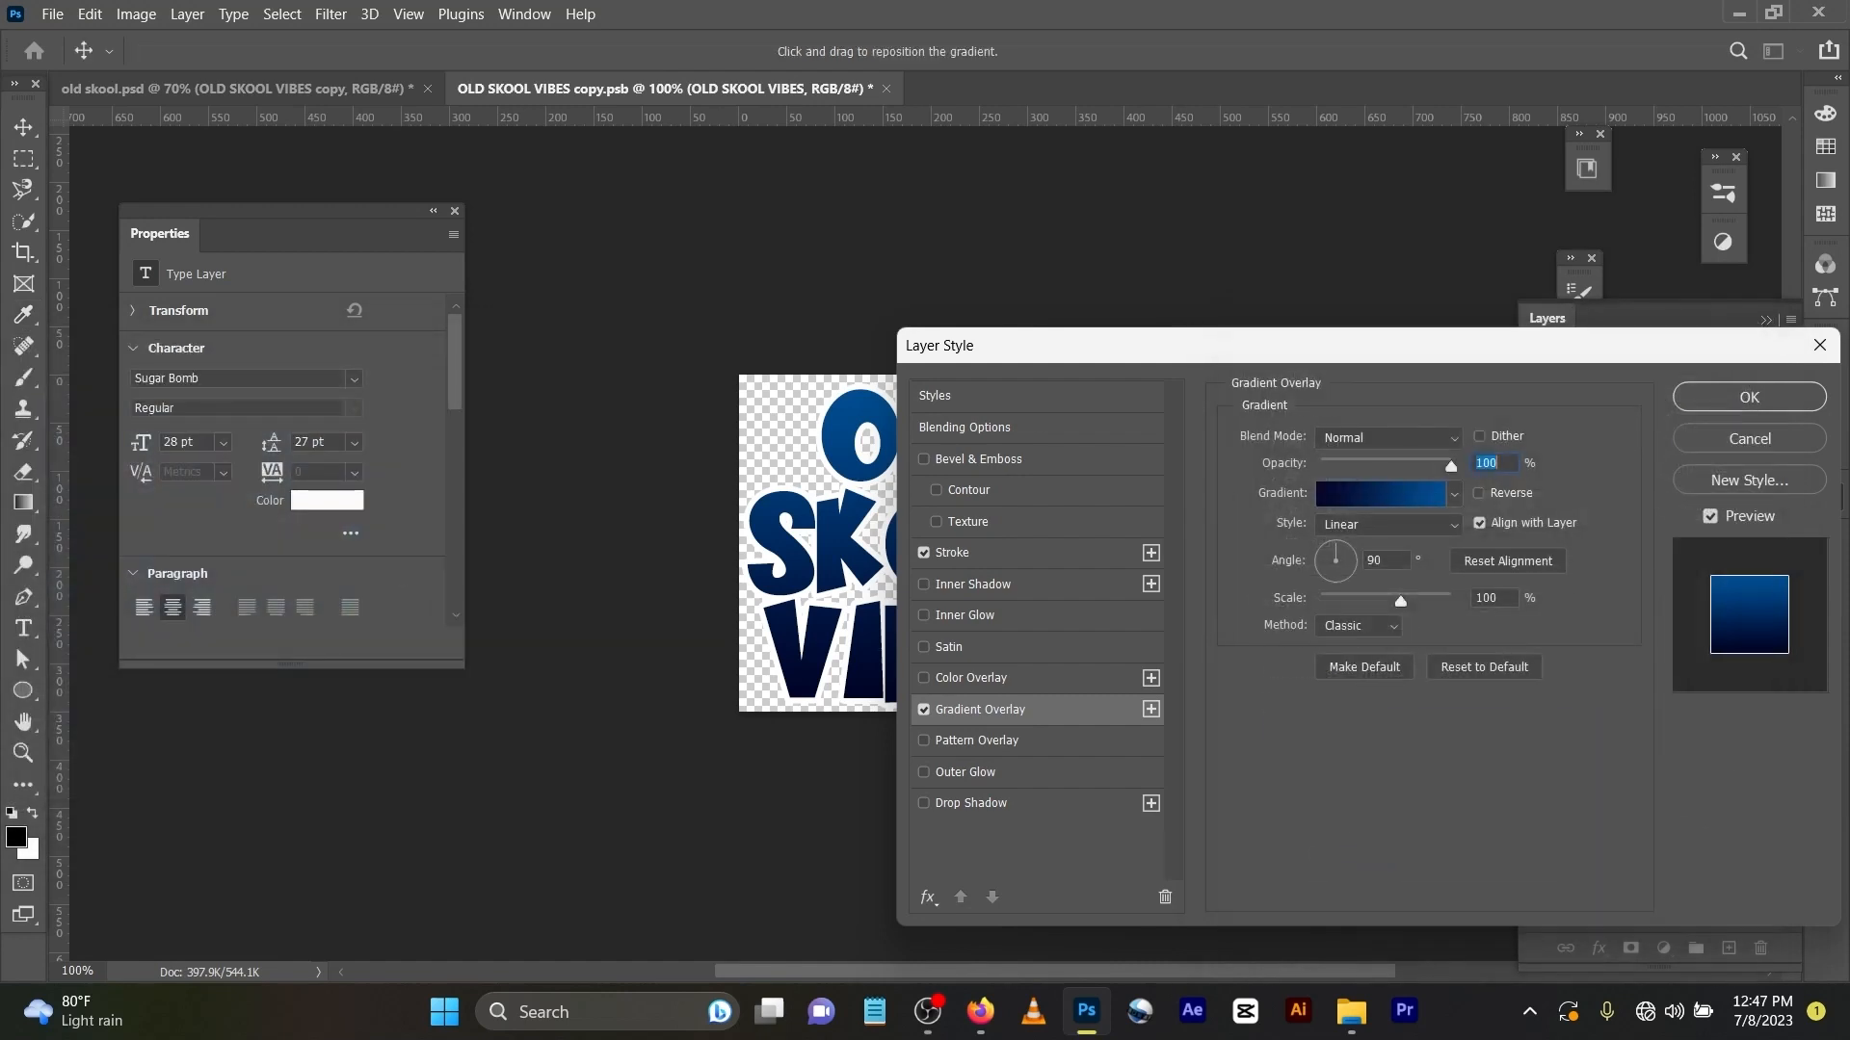
Step: Check the title's Stroke settings, then close the smart object and return to the flyer
left_click(1002, 553)
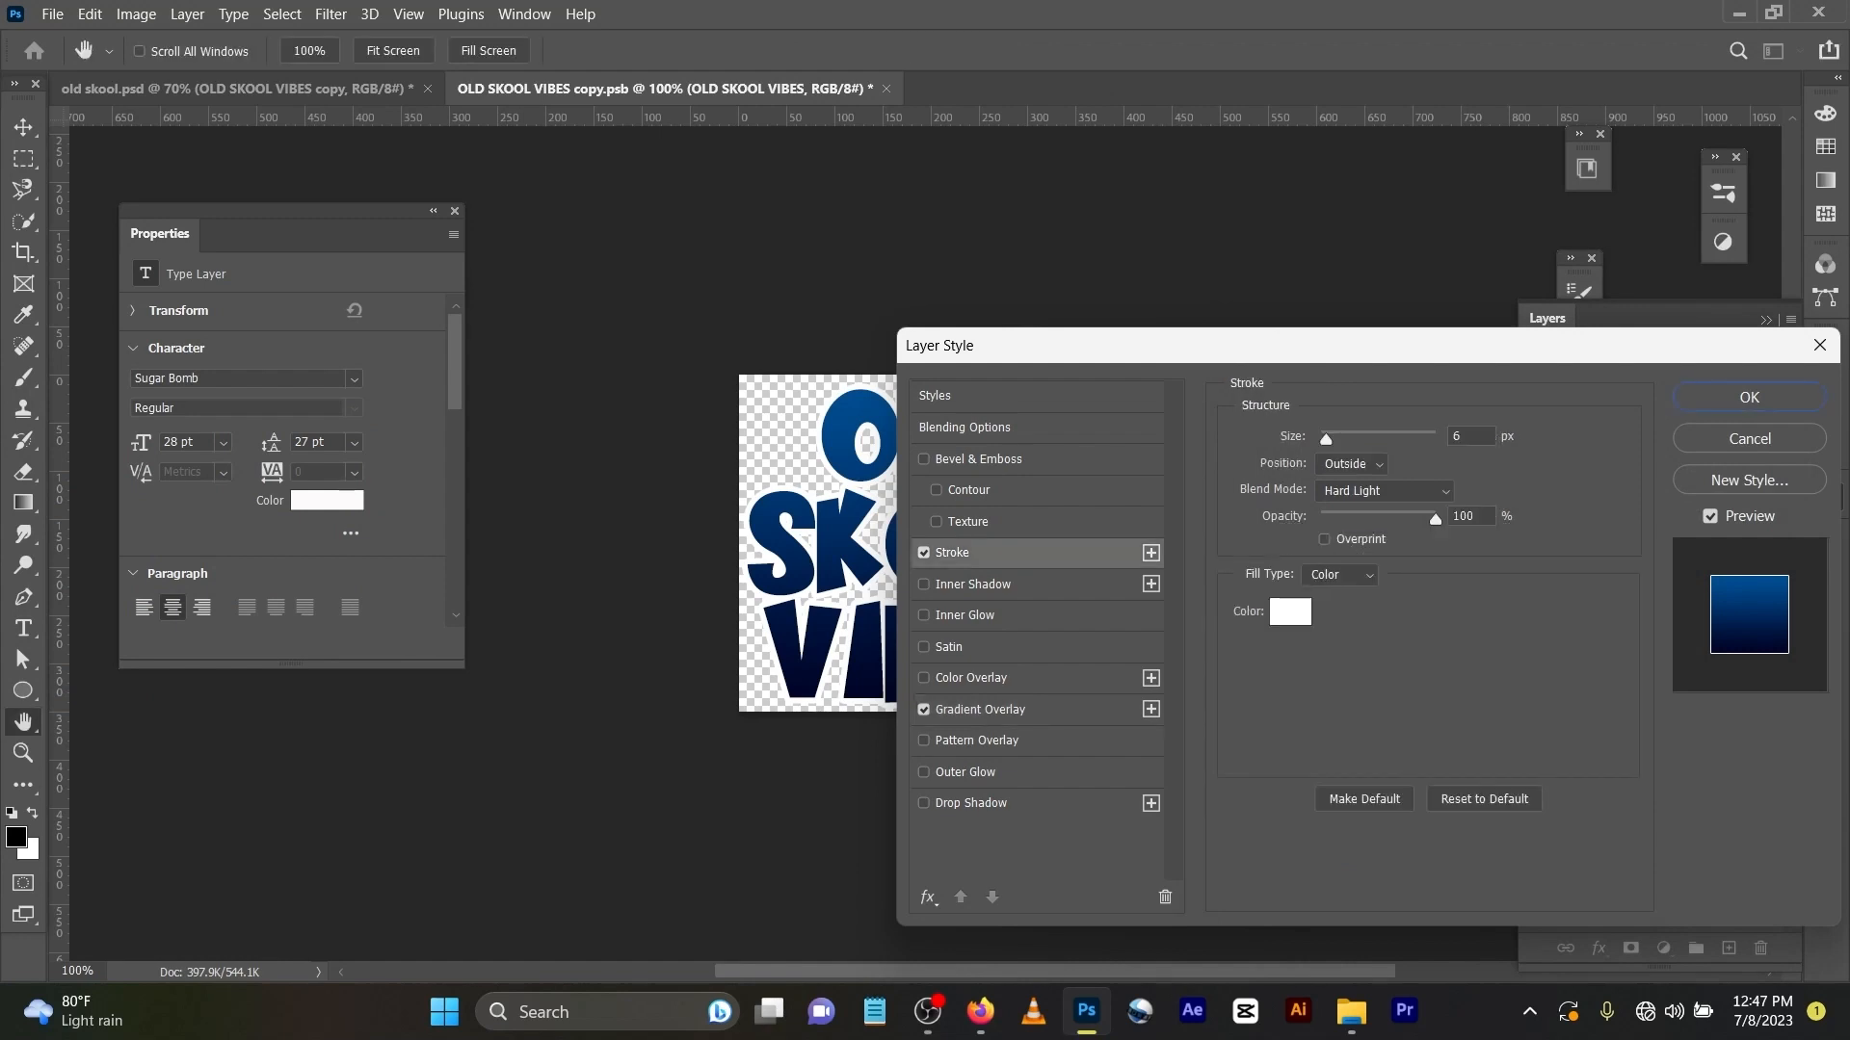
key("Return")
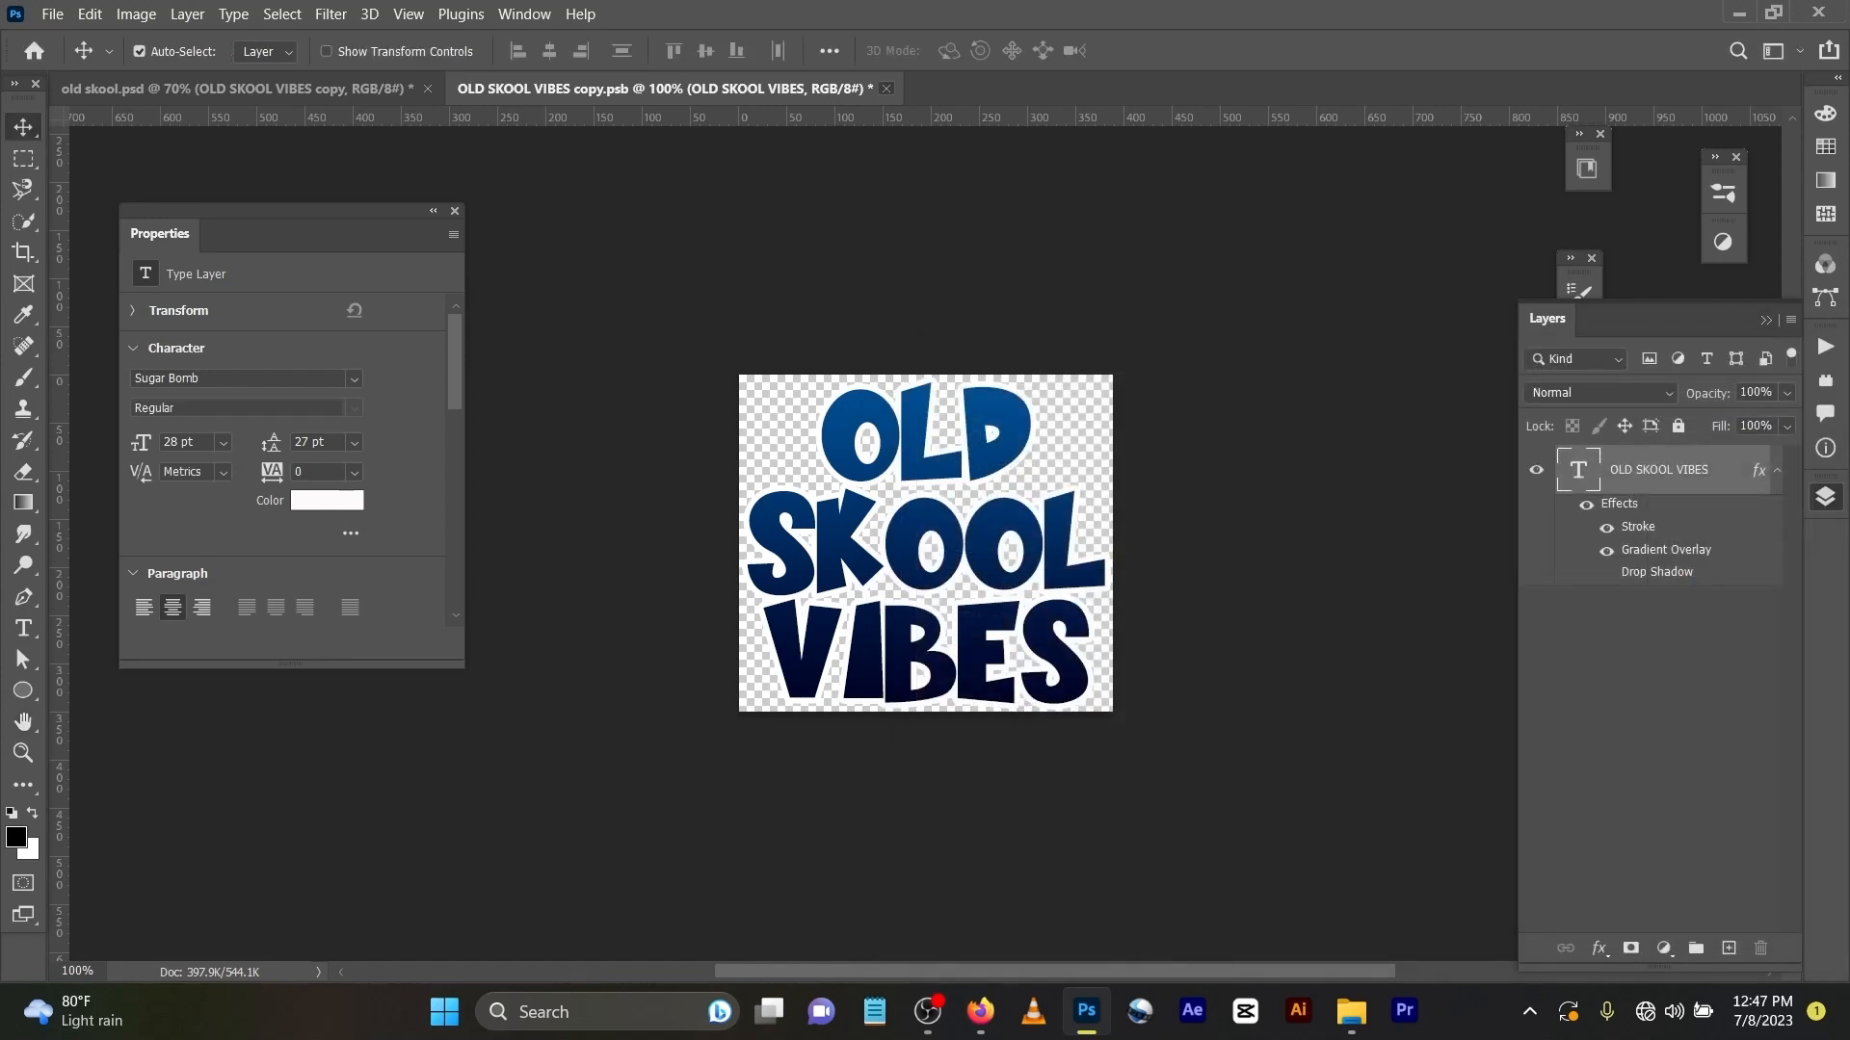
key("ctrl+w")
key("Return")
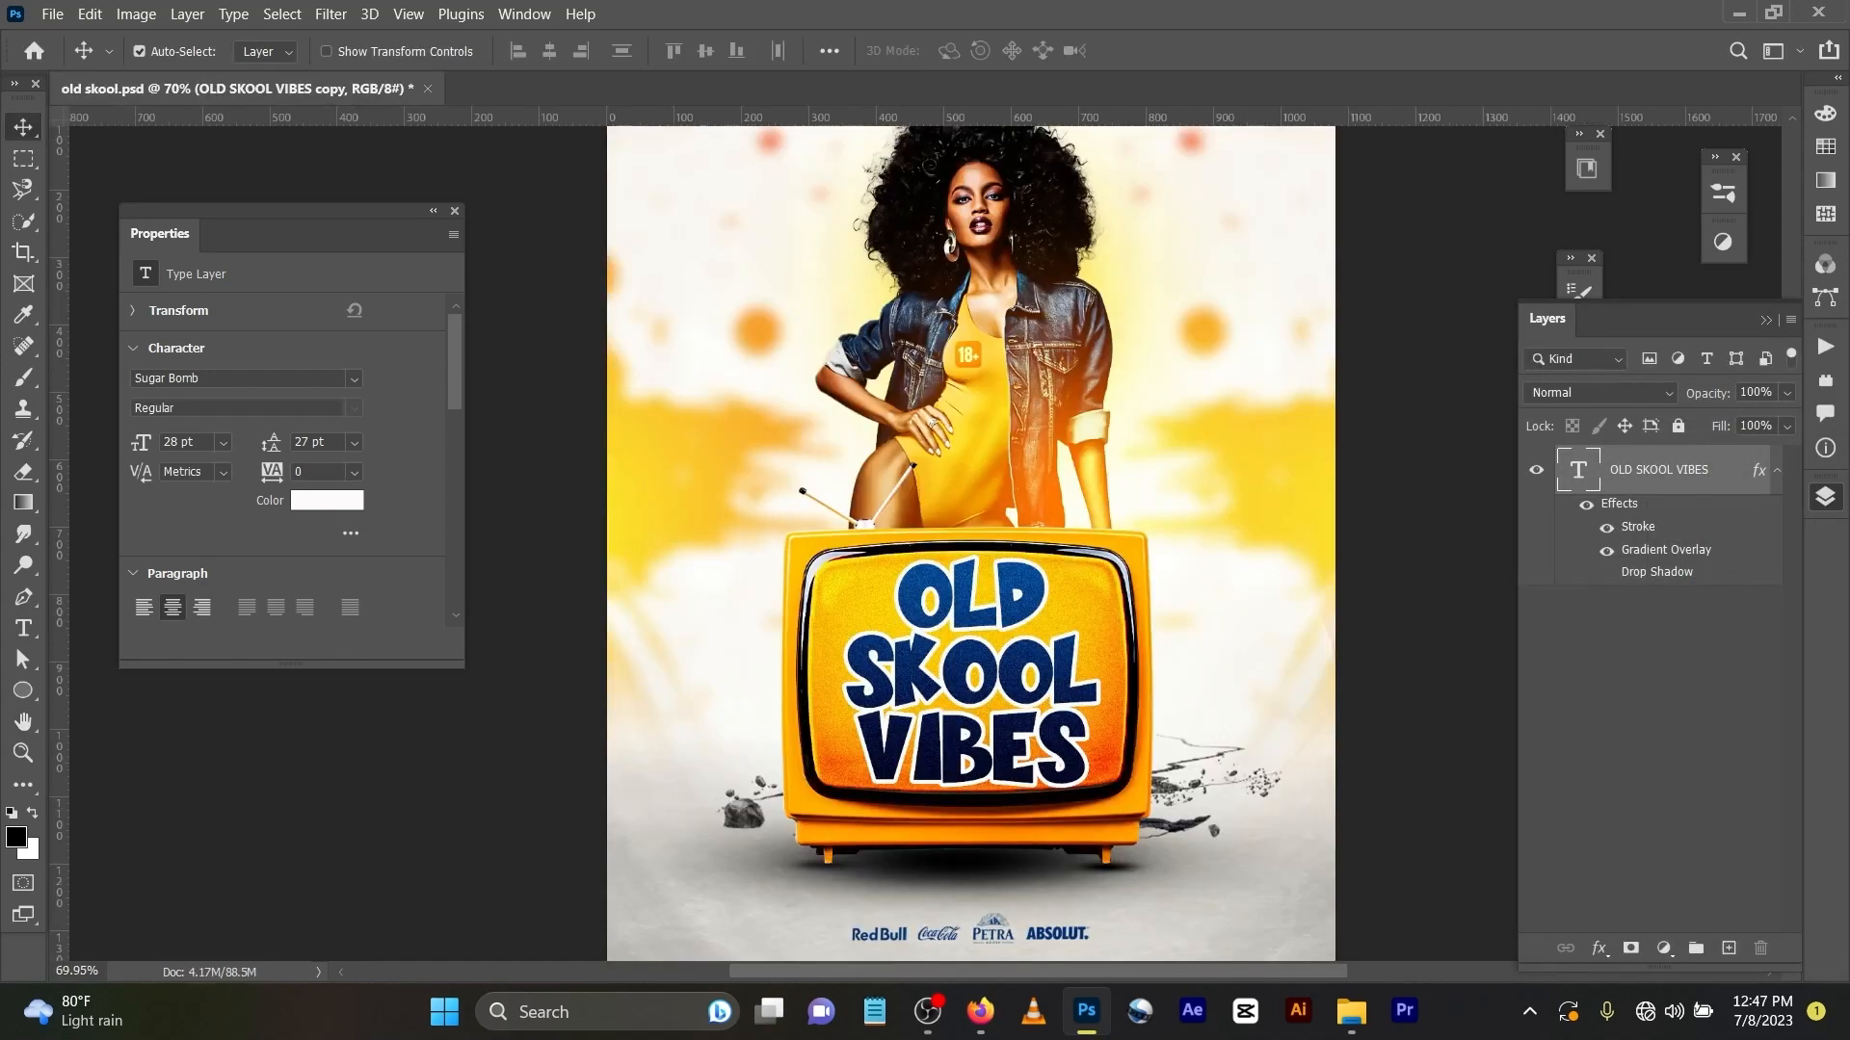
Step: Hide and reshow both OLD SKOOL VIBES title layers to compare the TV screen with and without them
scroll(1649, 771, "down", 2)
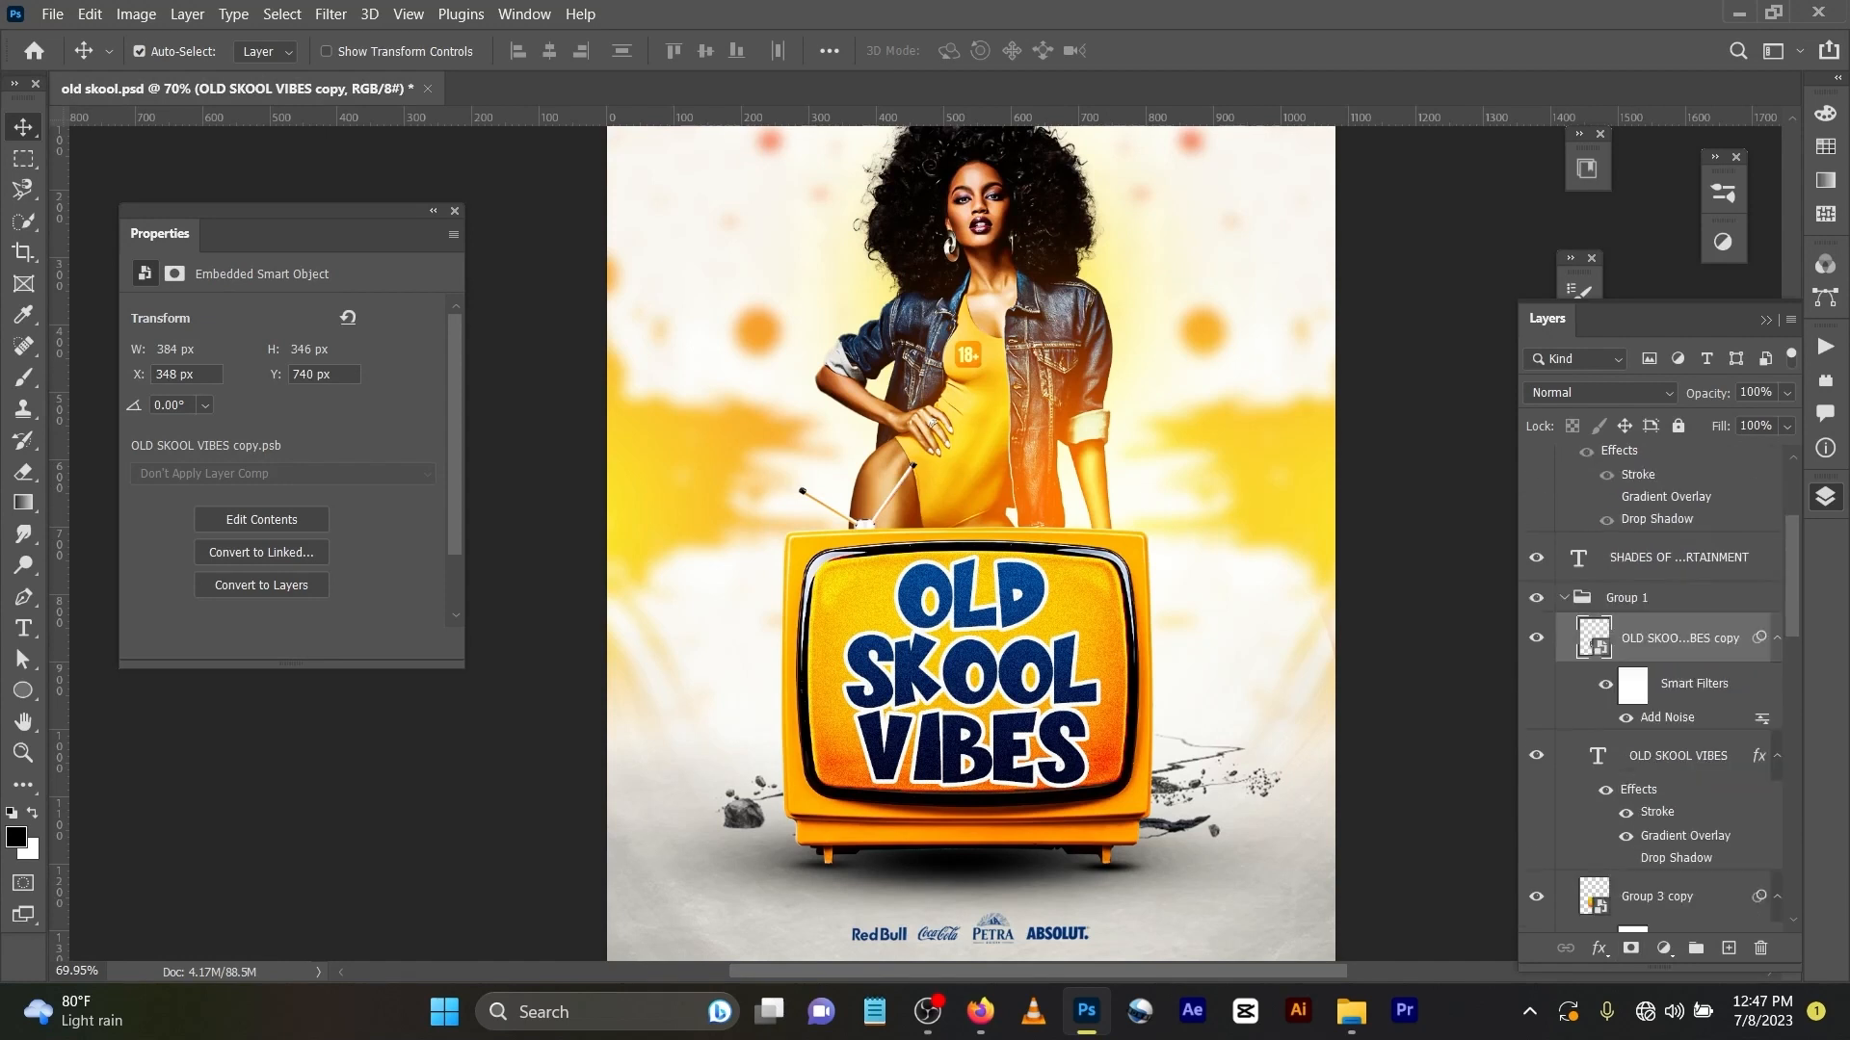
left_click(1536, 755)
left_click(1535, 637)
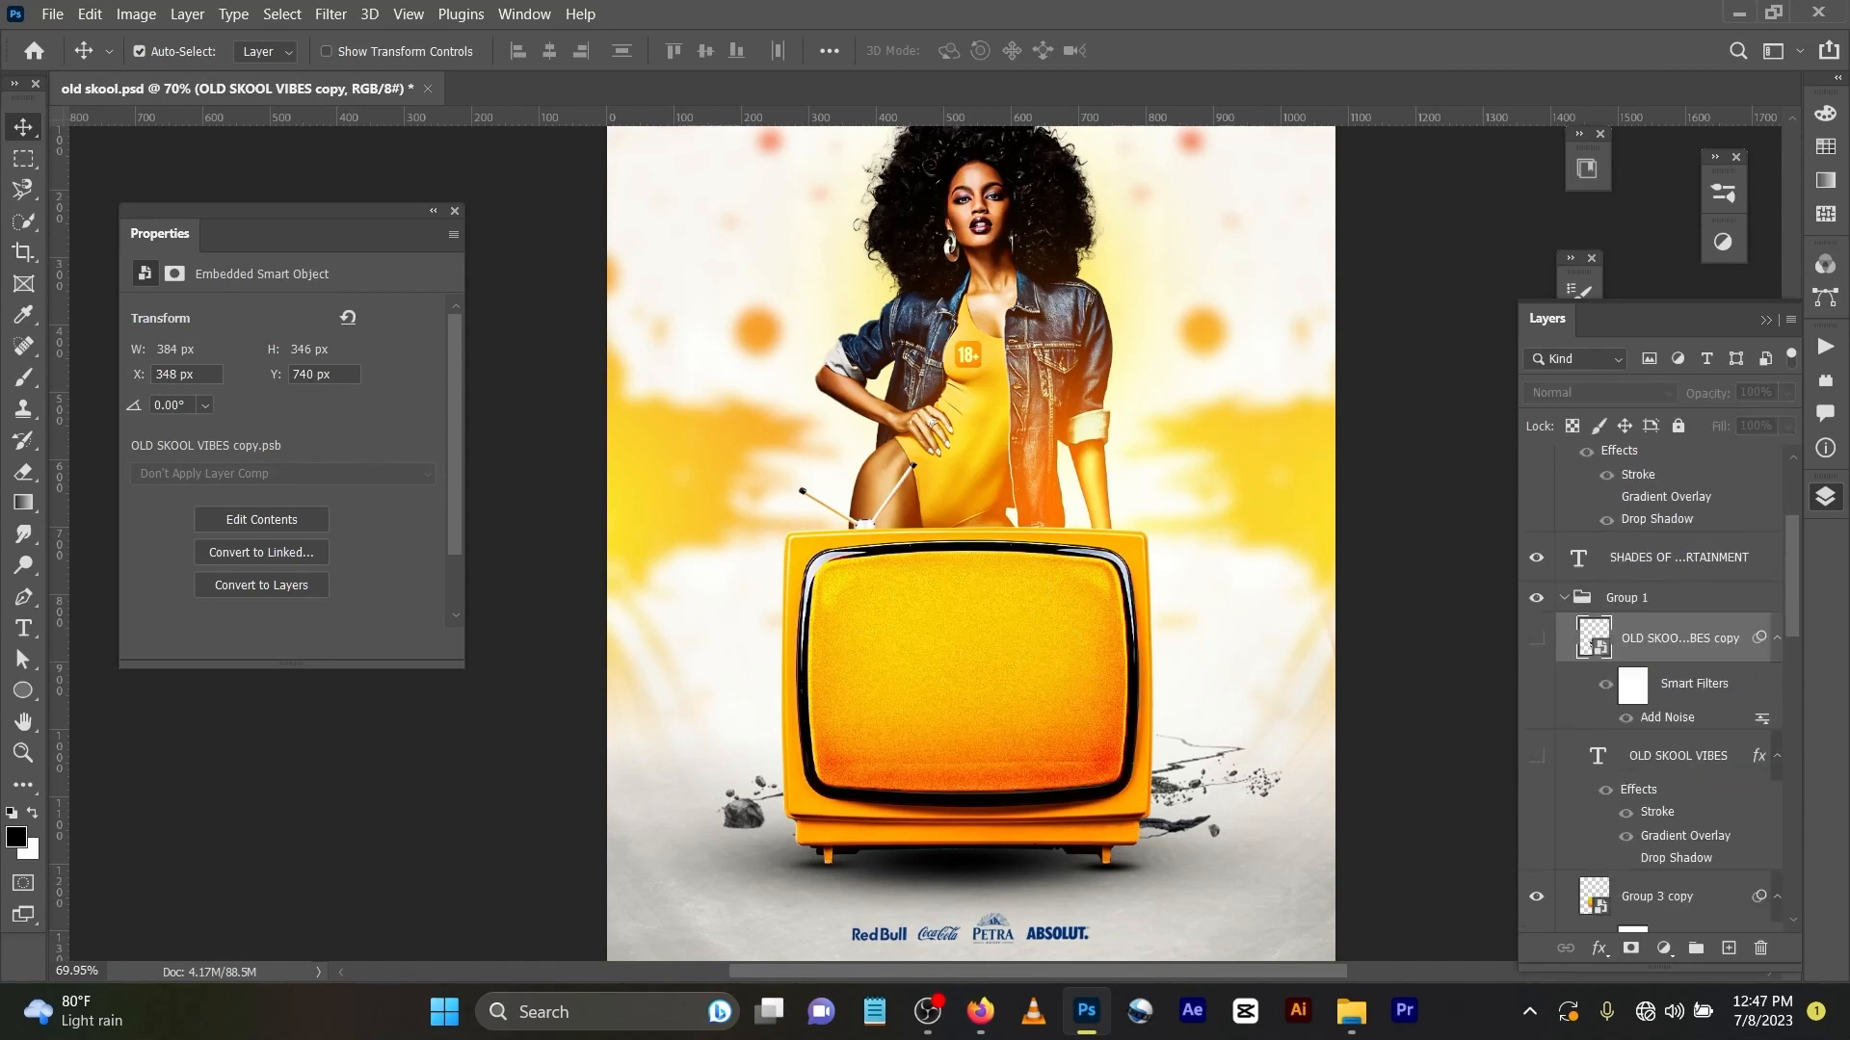
left_click(1536, 637)
left_click(1536, 755)
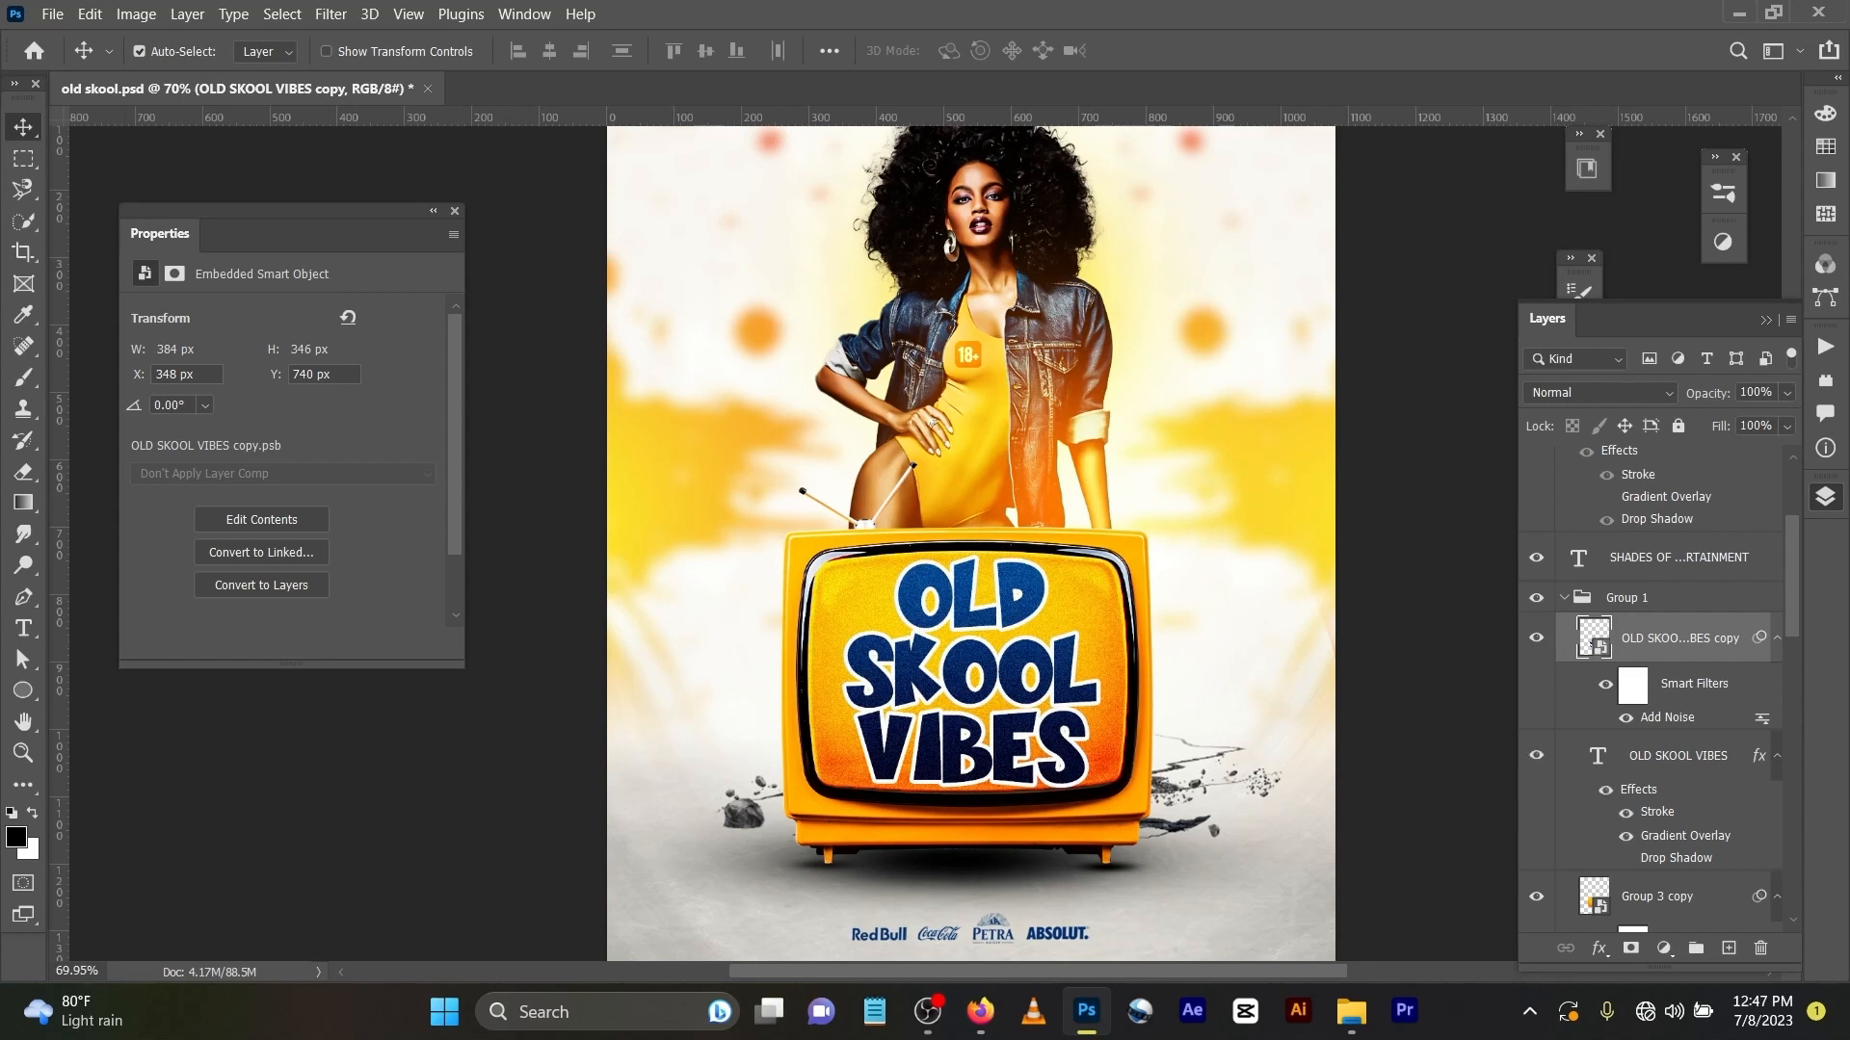
Step: Move both OLD SKOOL VIBES titles and the grainy orange screen panel off the television
scroll(1724, 785, "down", 3)
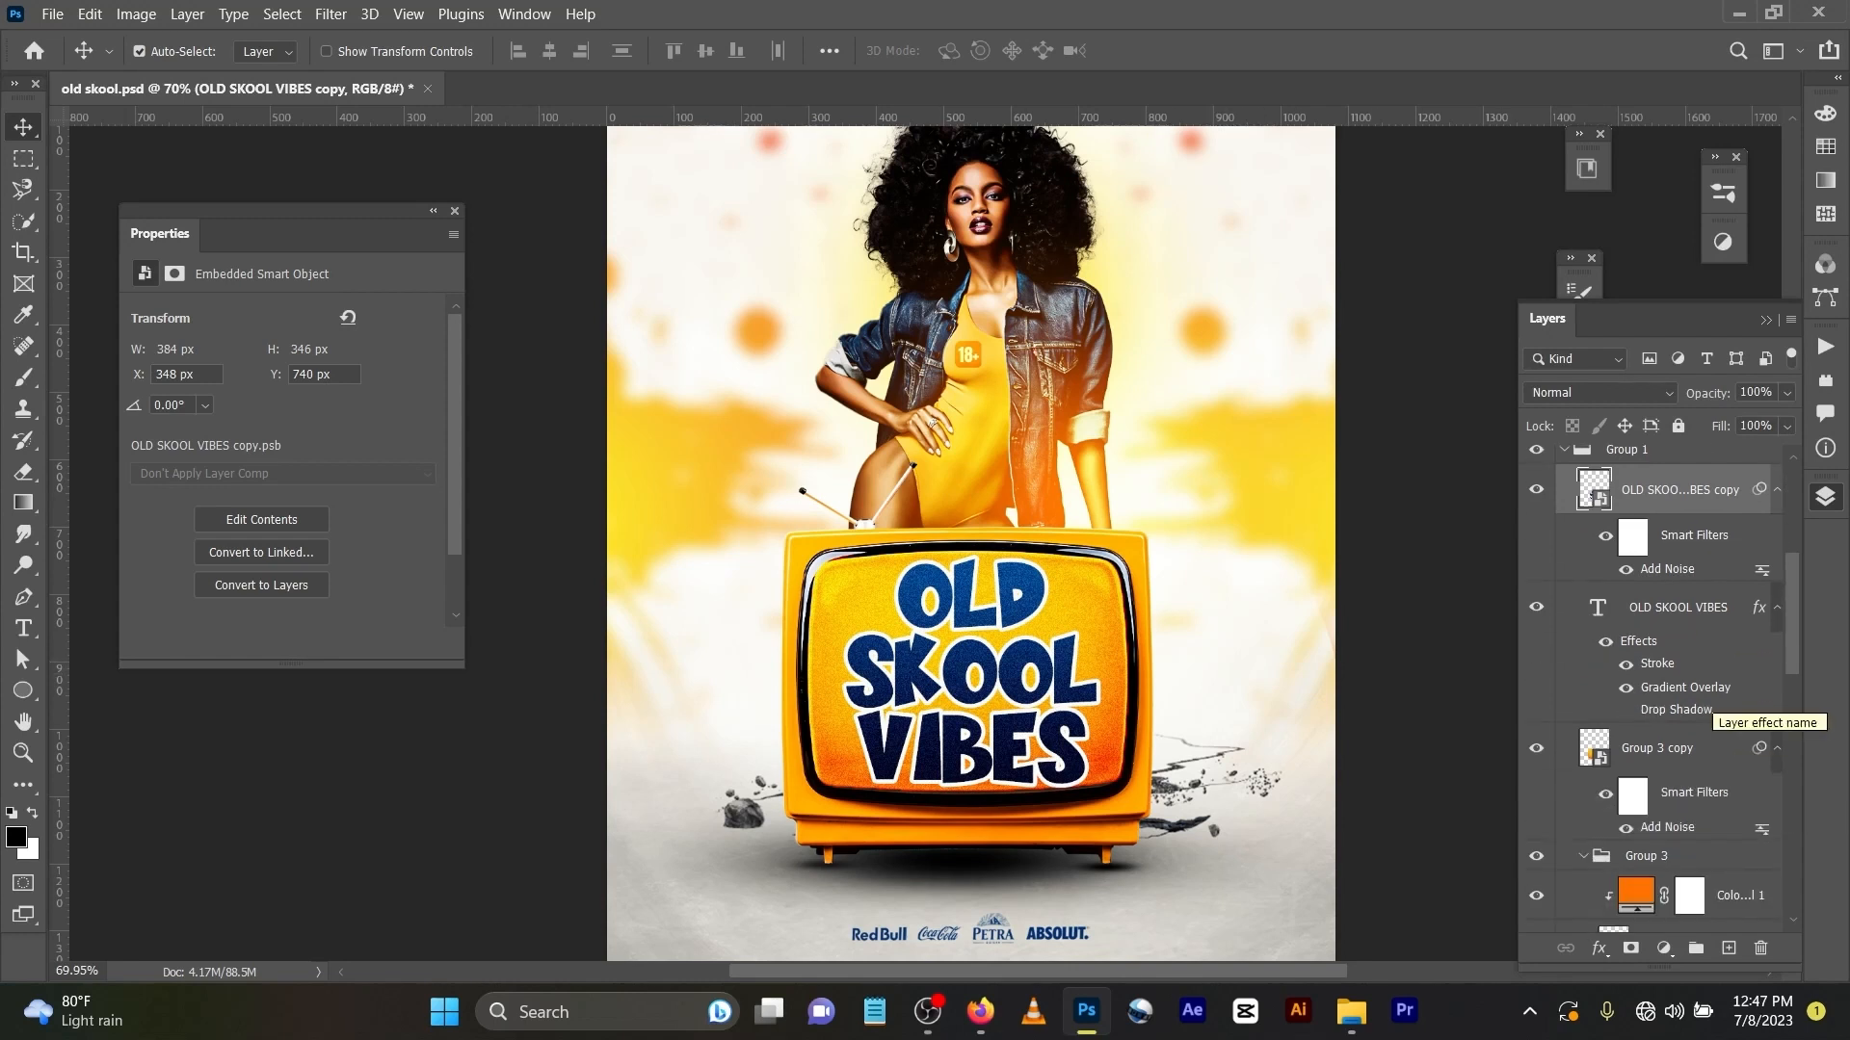
left_click_drag(1087, 611, 1384, 461)
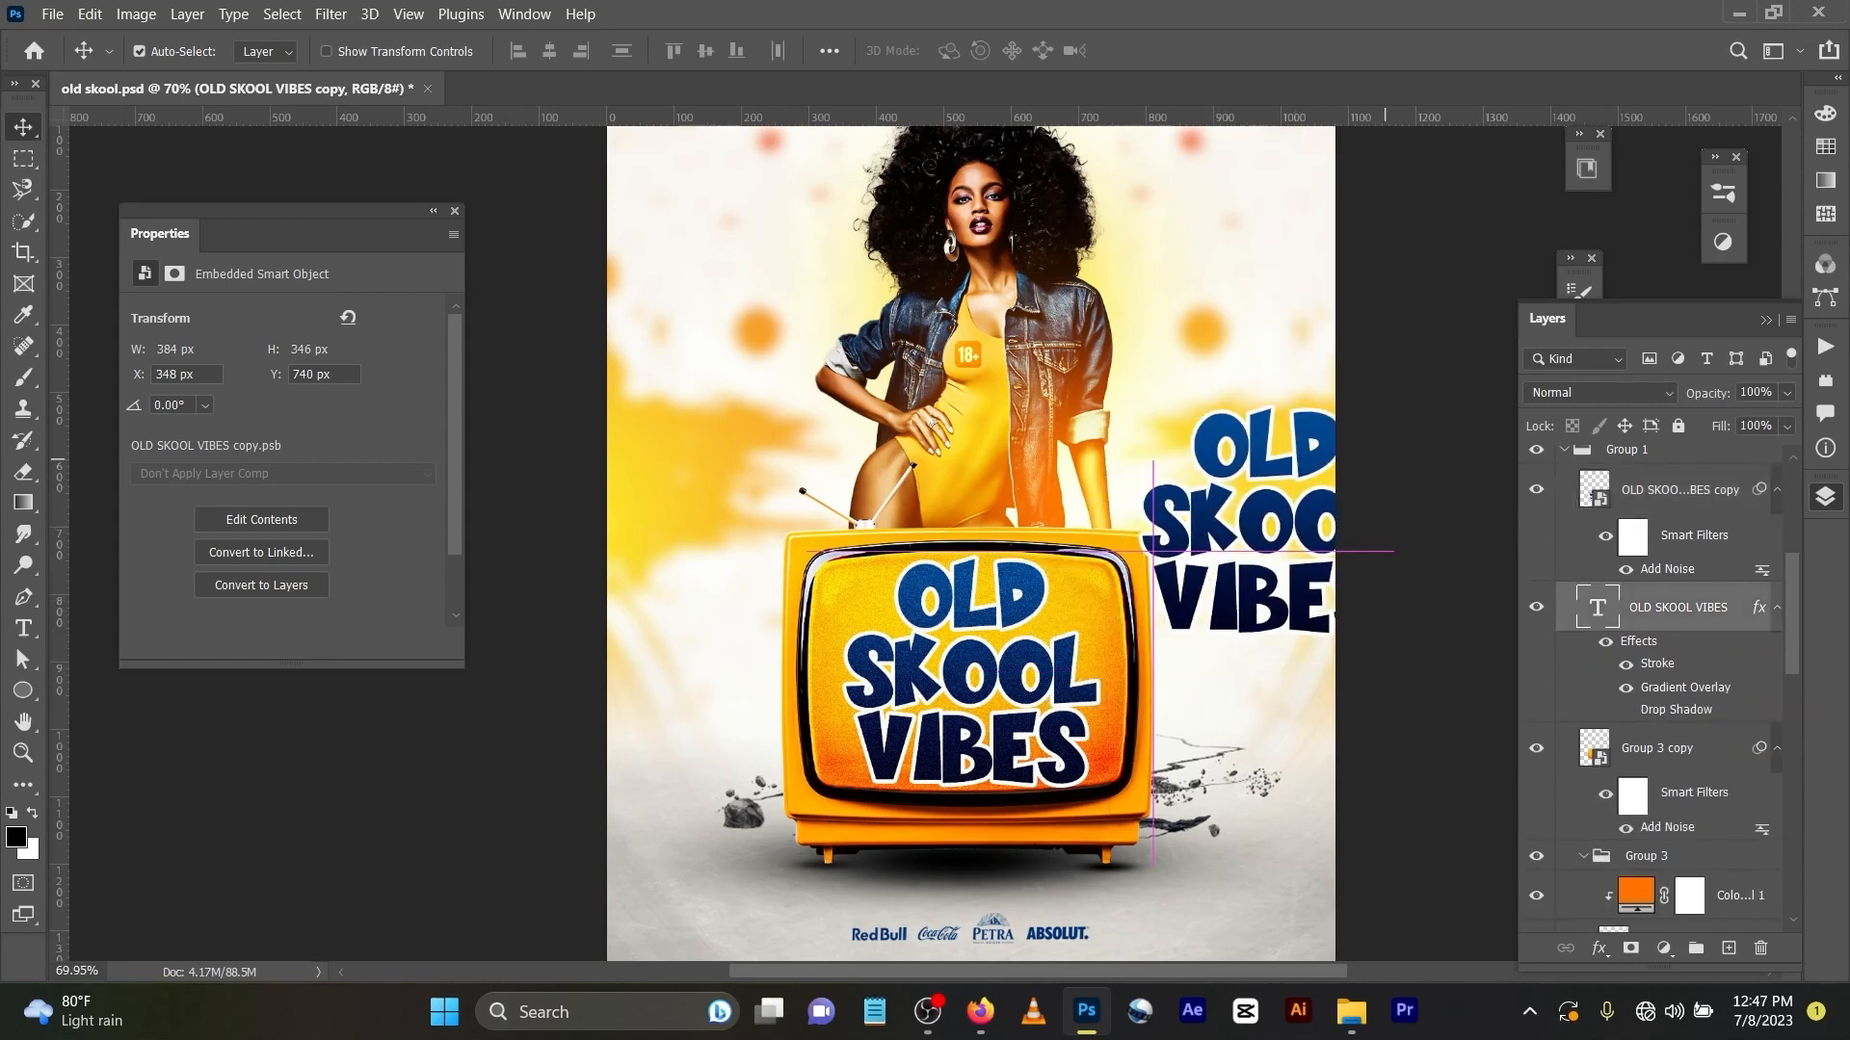
left_click_drag(958, 584, 1268, 397)
left_click_drag(909, 668, 1109, 352)
left_click_drag(948, 621, 843, 448)
left_click_drag(852, 577, 863, 523)
Step: Hide the orange Color Fill 1 layer and move the grey screen of Layer 4 off the television, beside the woman
scroll(1669, 689, "down", 2)
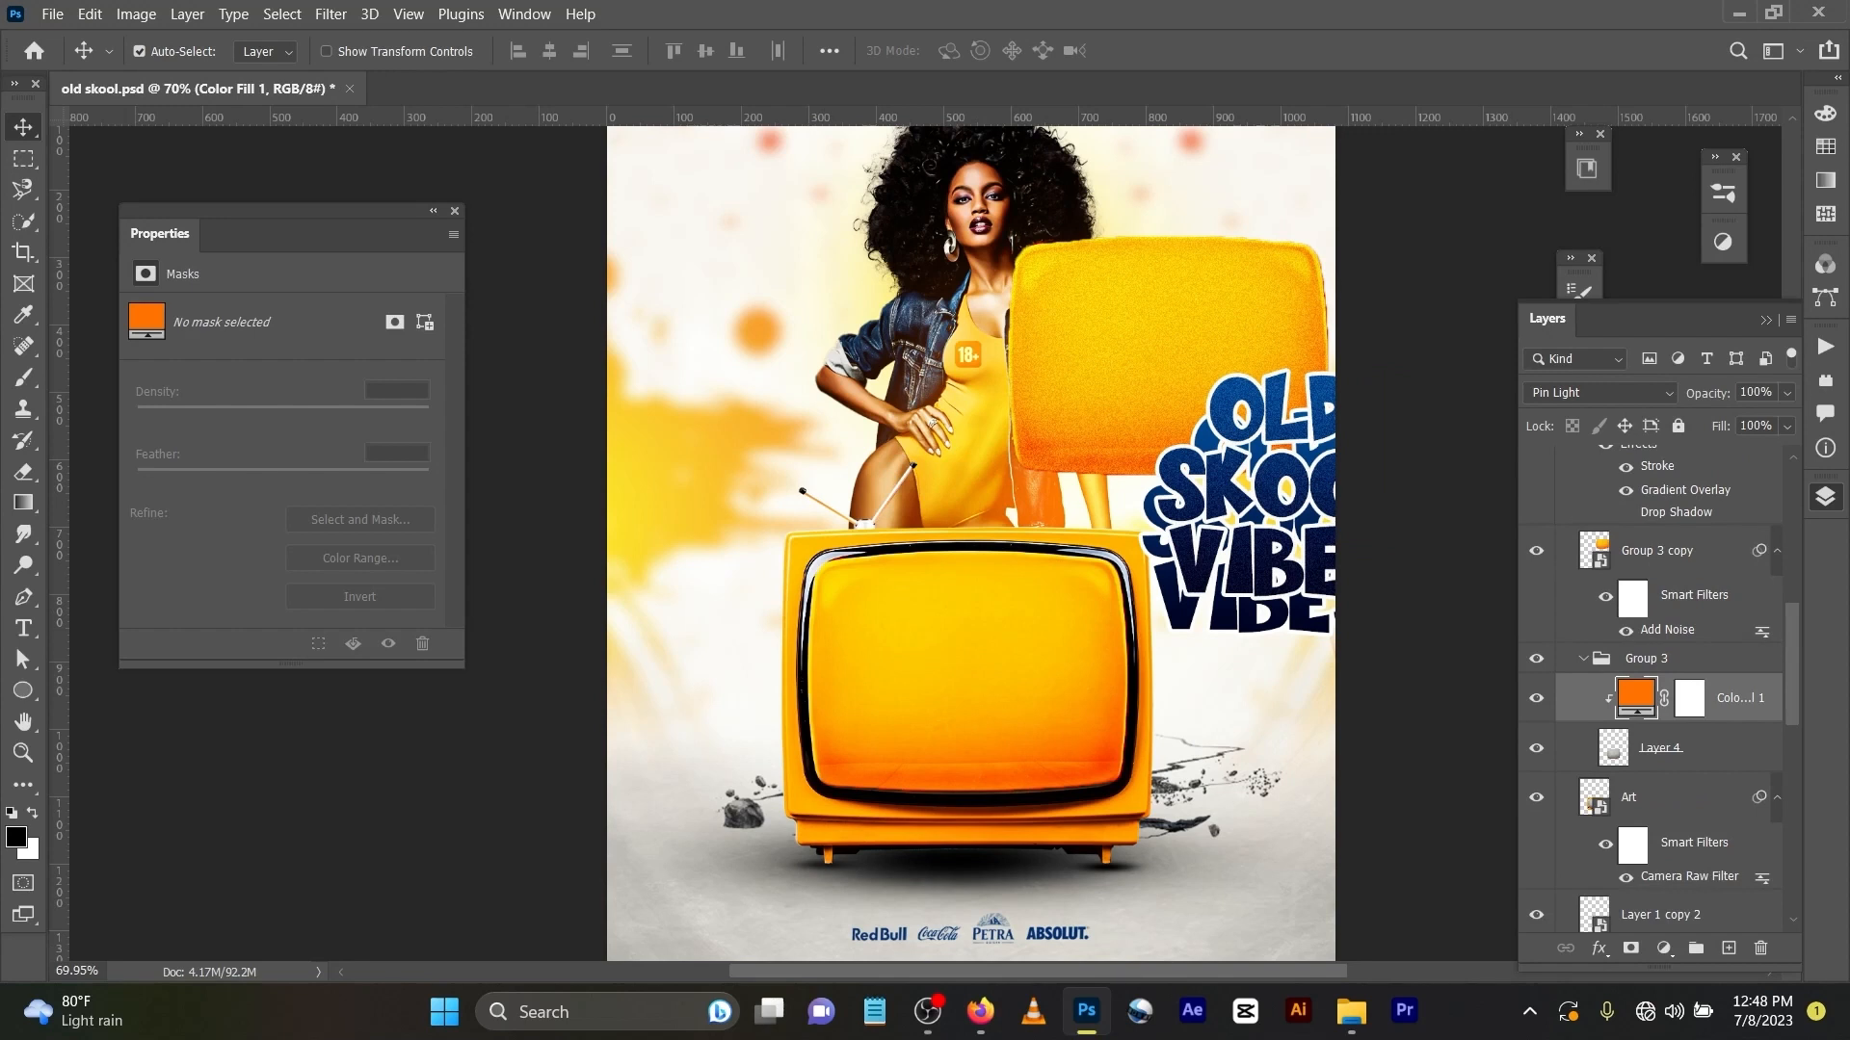
left_click(1537, 698)
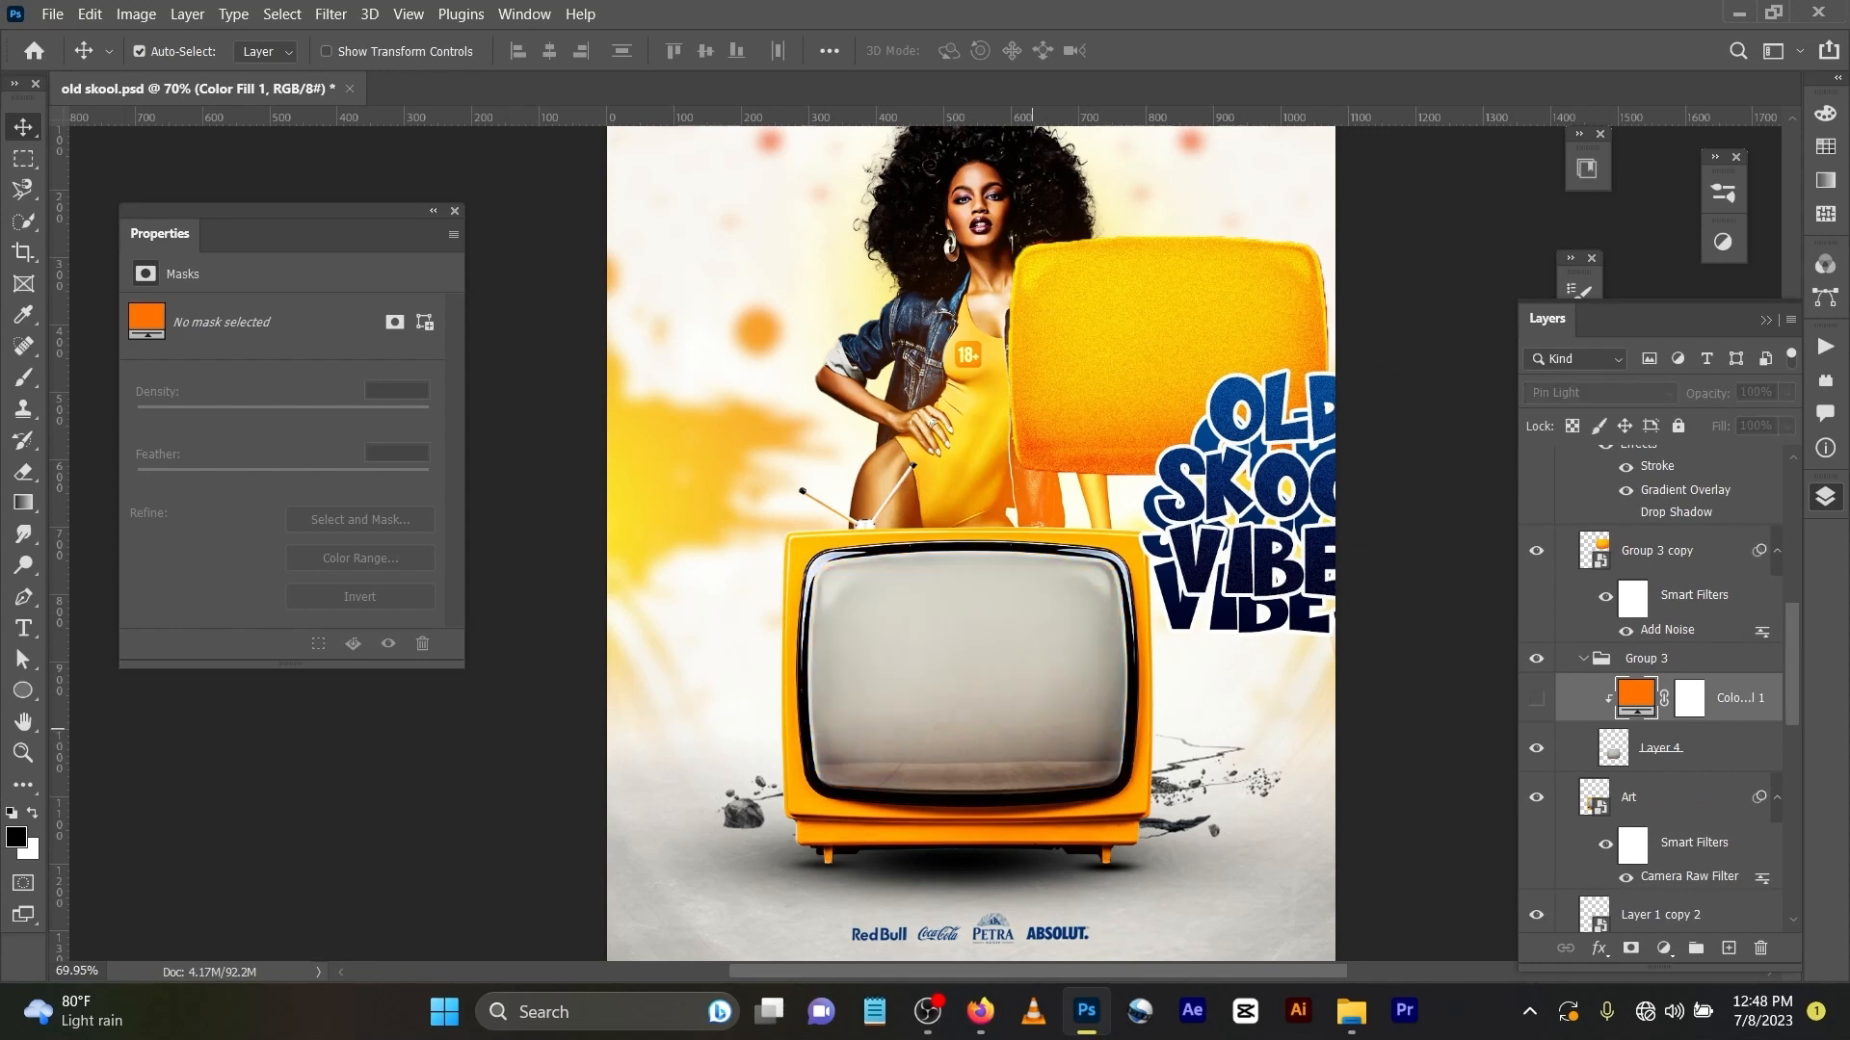
left_click_drag(1000, 690, 1221, 635)
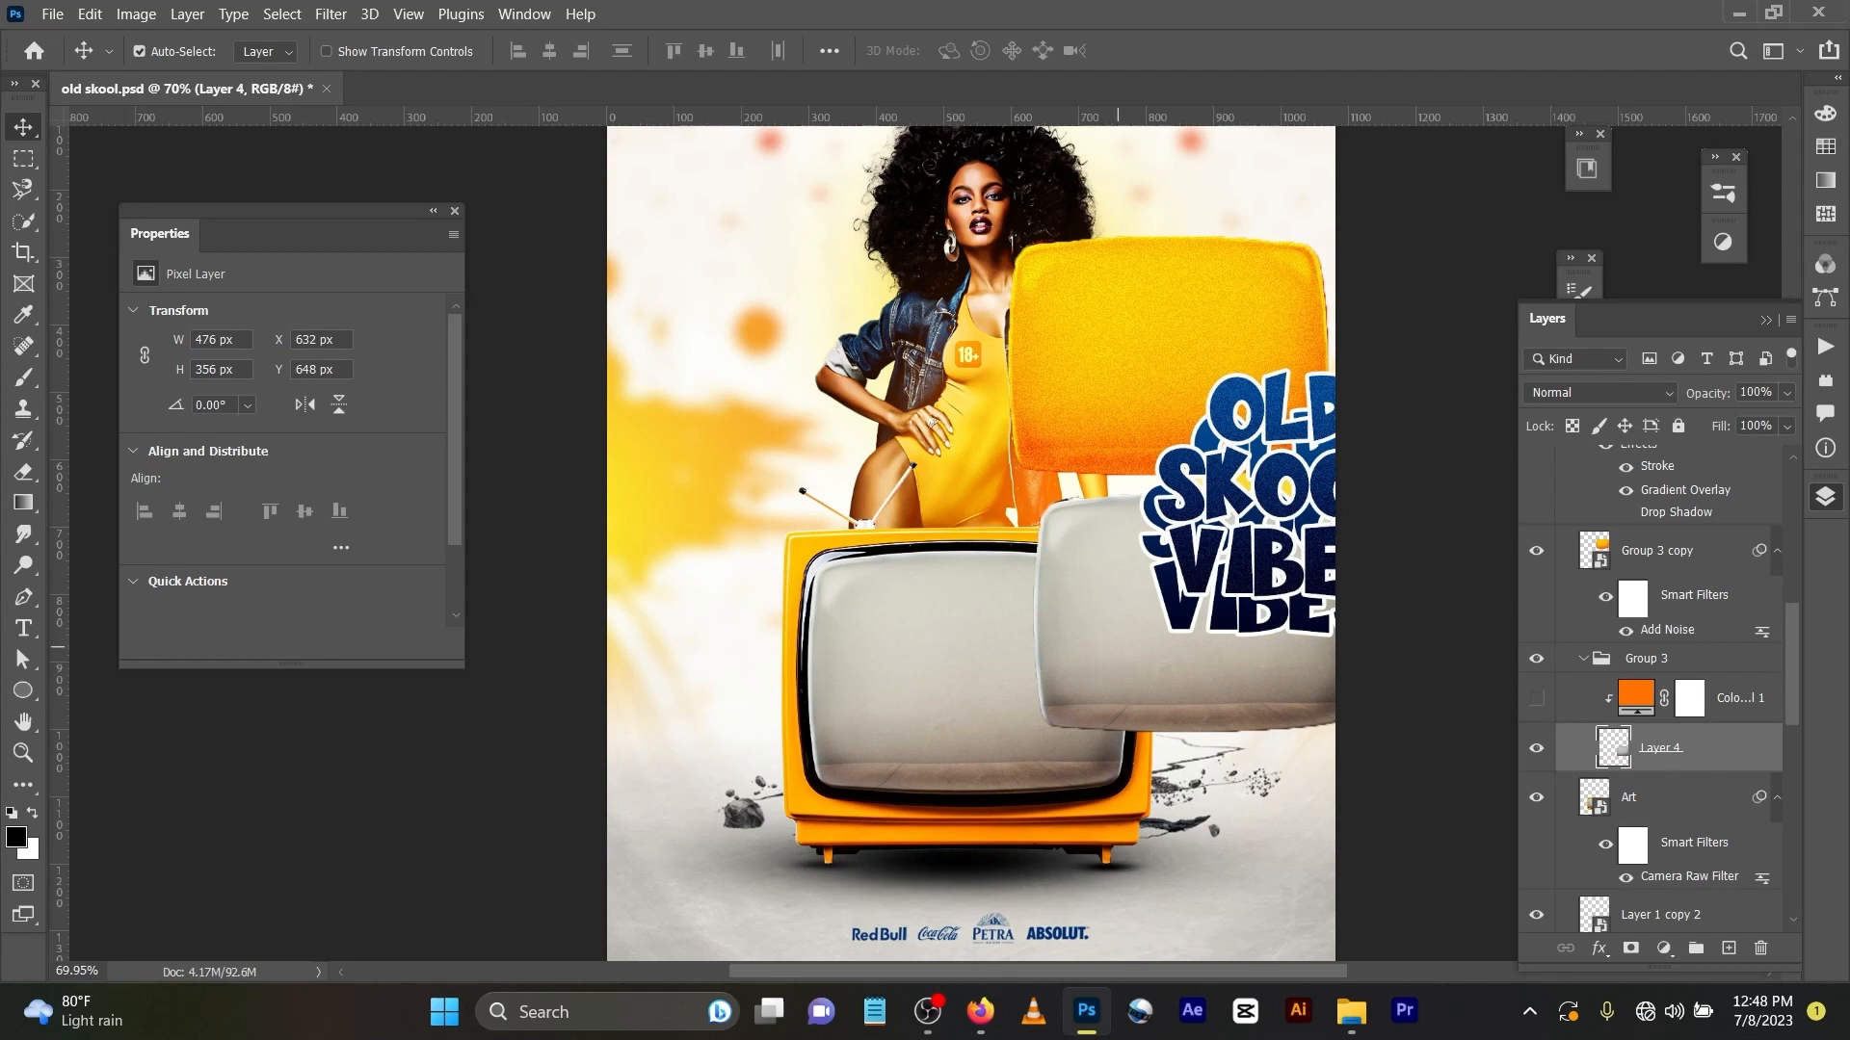
left_click_drag(1117, 647, 1040, 359)
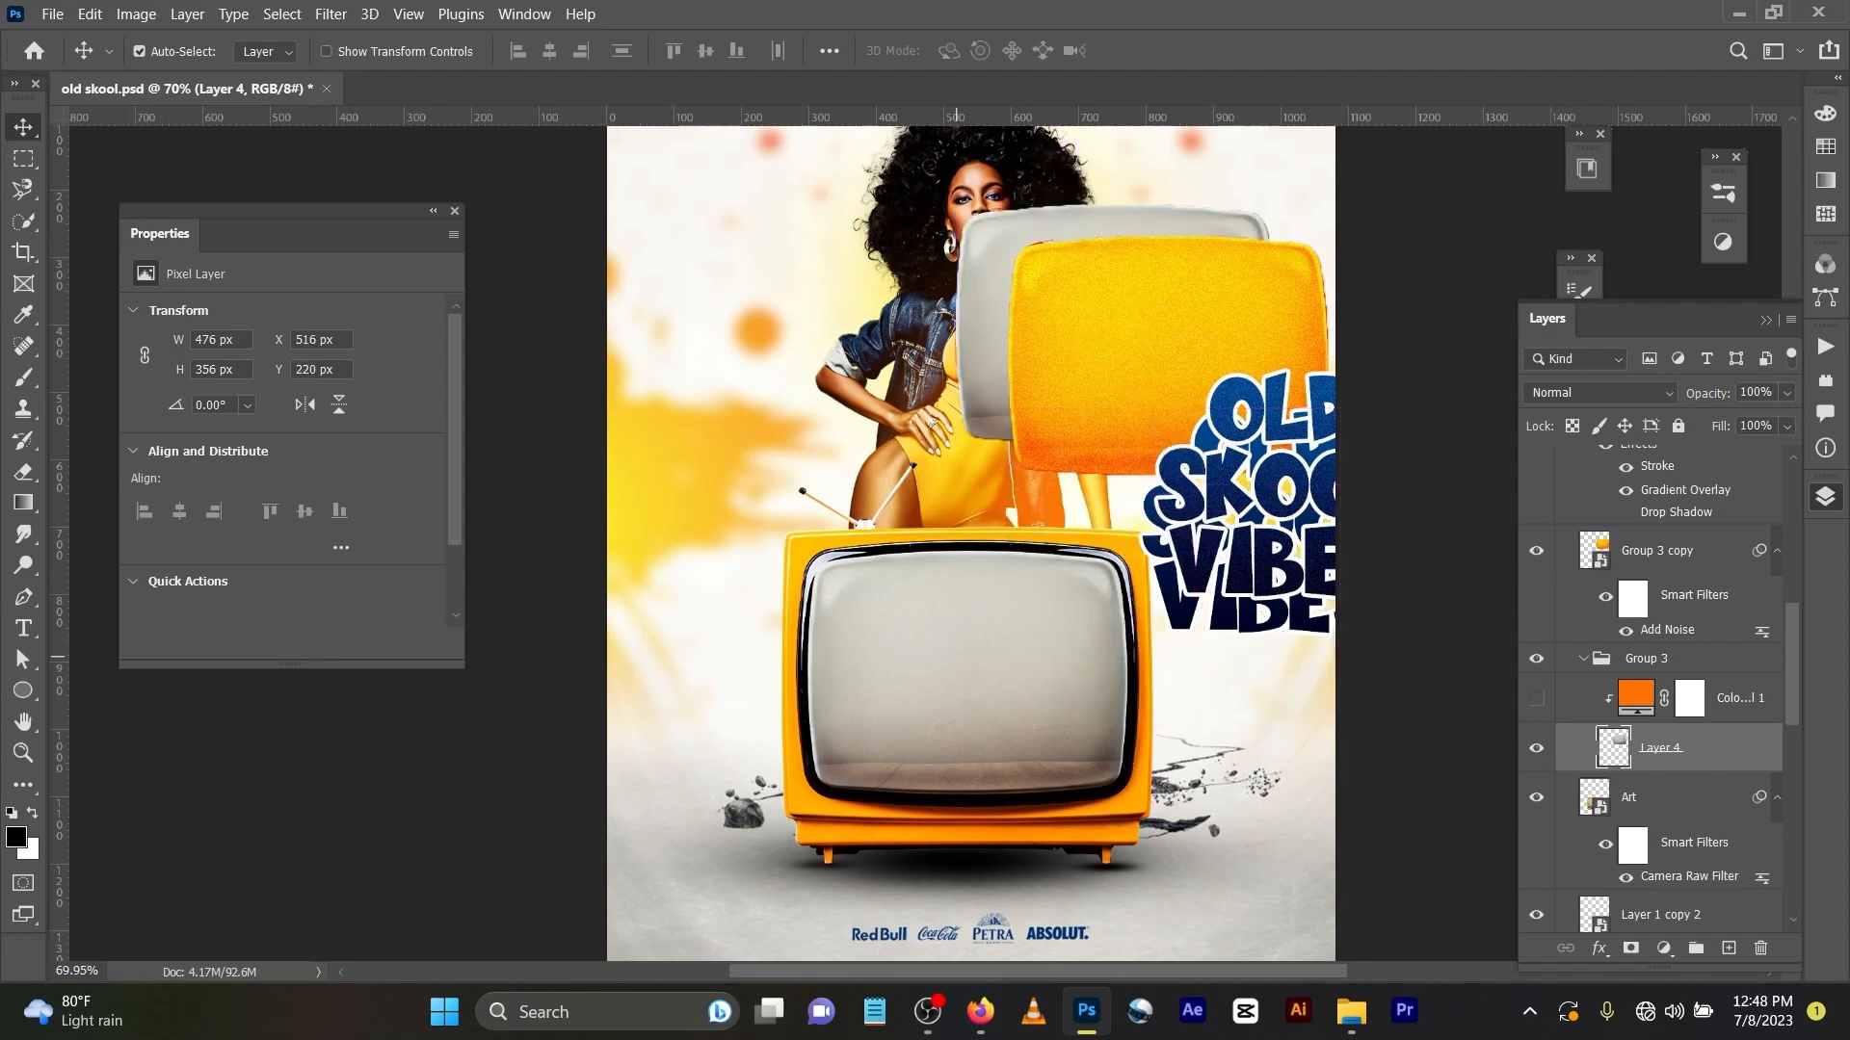
Step: Target the Art television layer and select its grey screen area with the Quick Selection Tool
left_click(954, 659)
left_click_drag(960, 602, 966, 596)
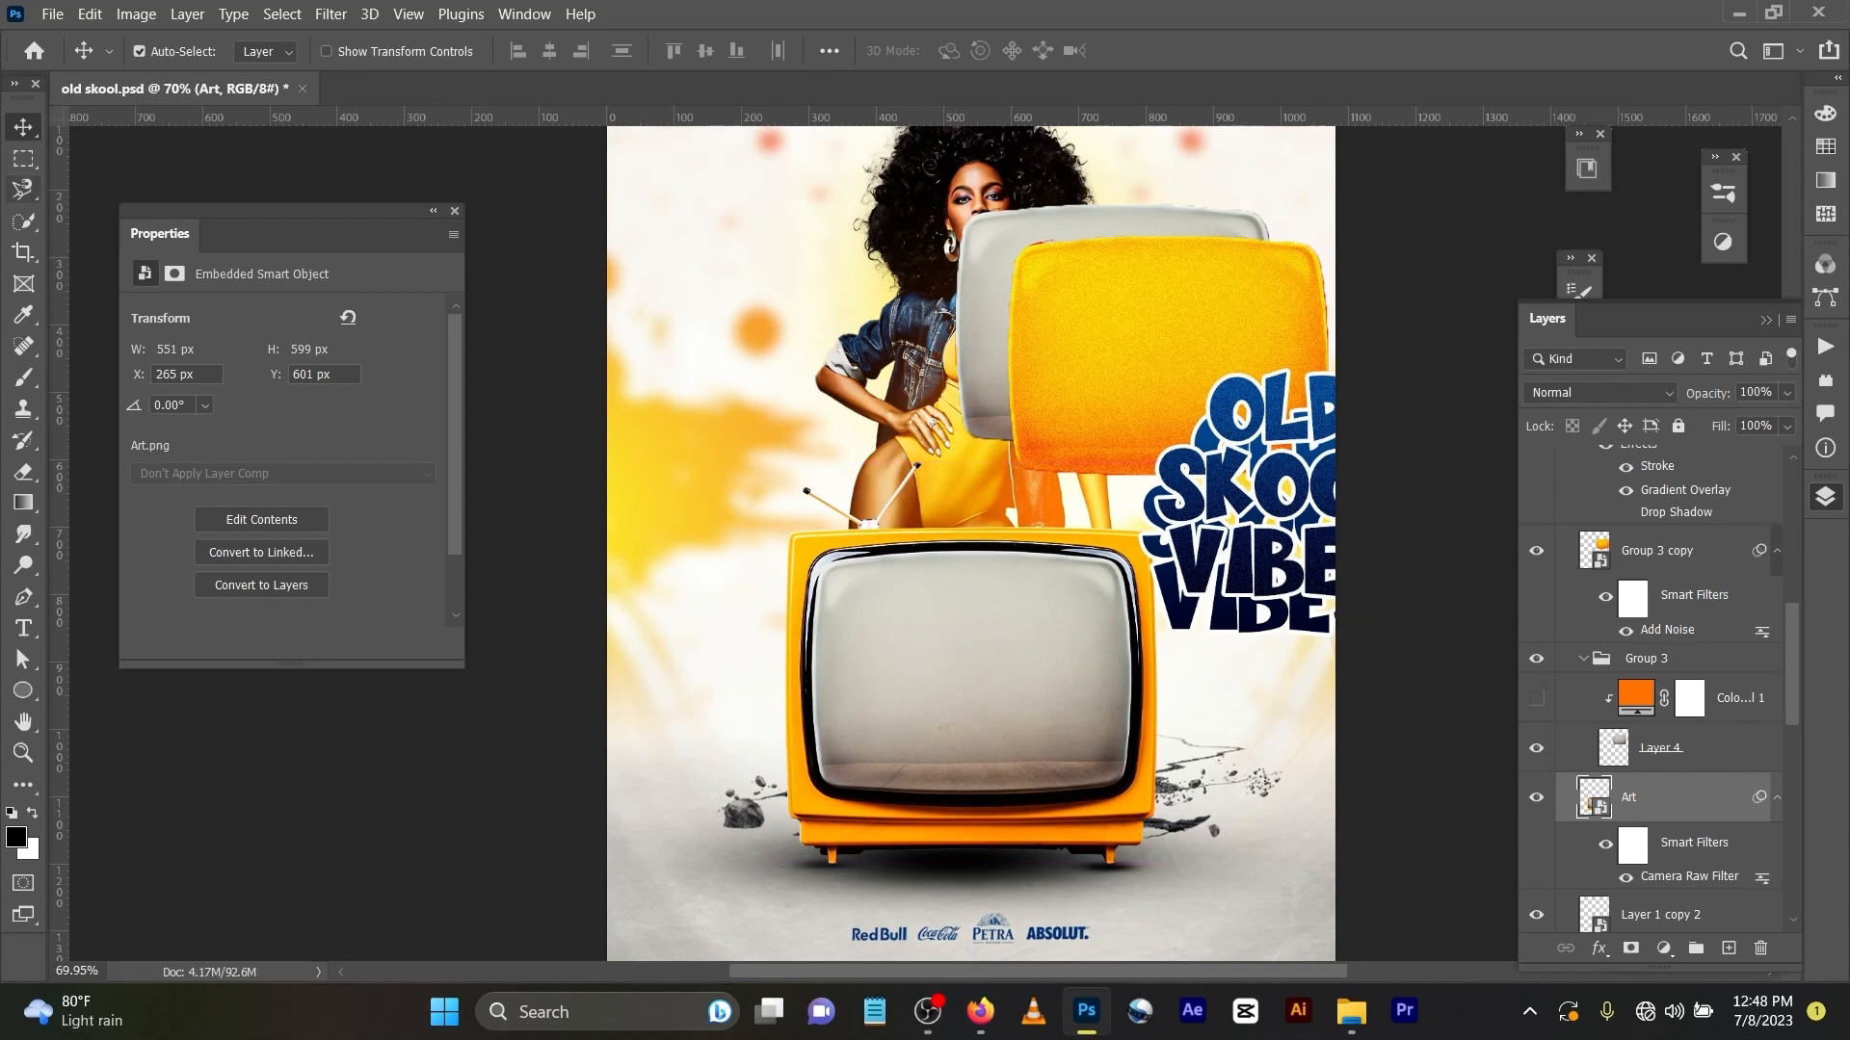
left_click(23, 221)
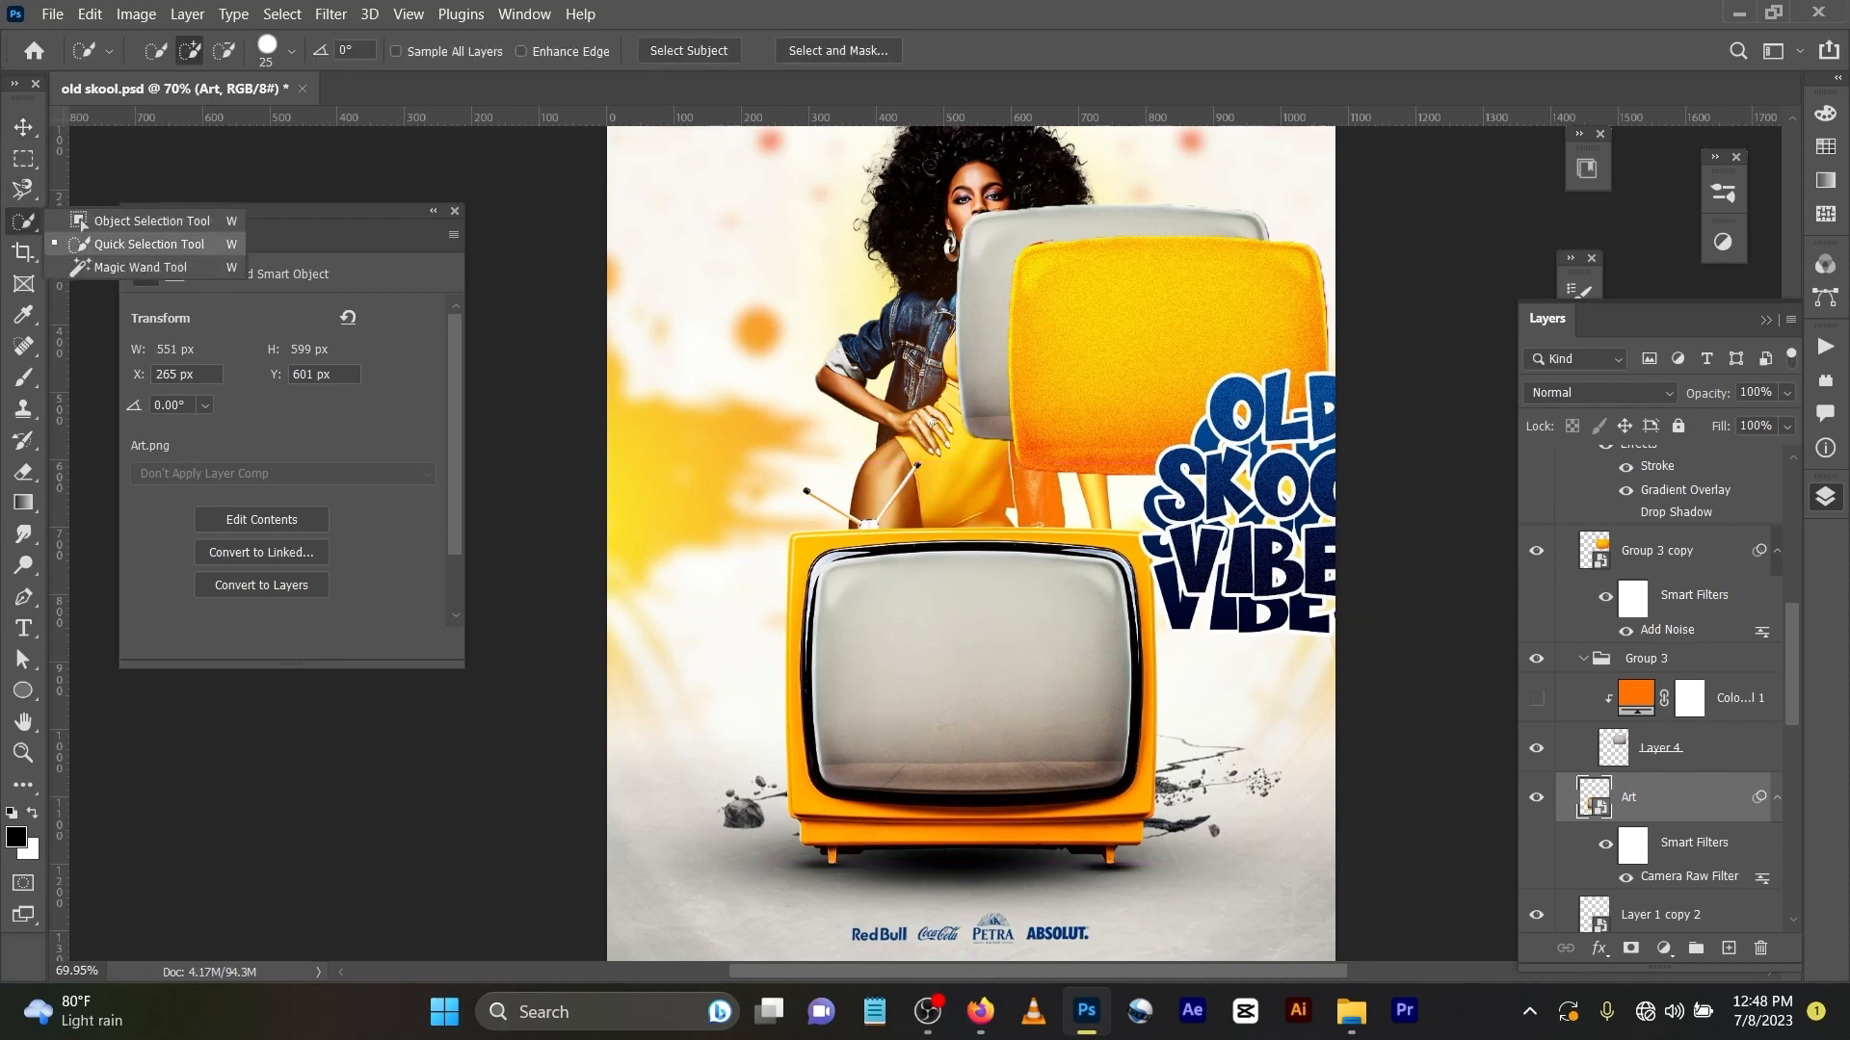
left_click(149, 244)
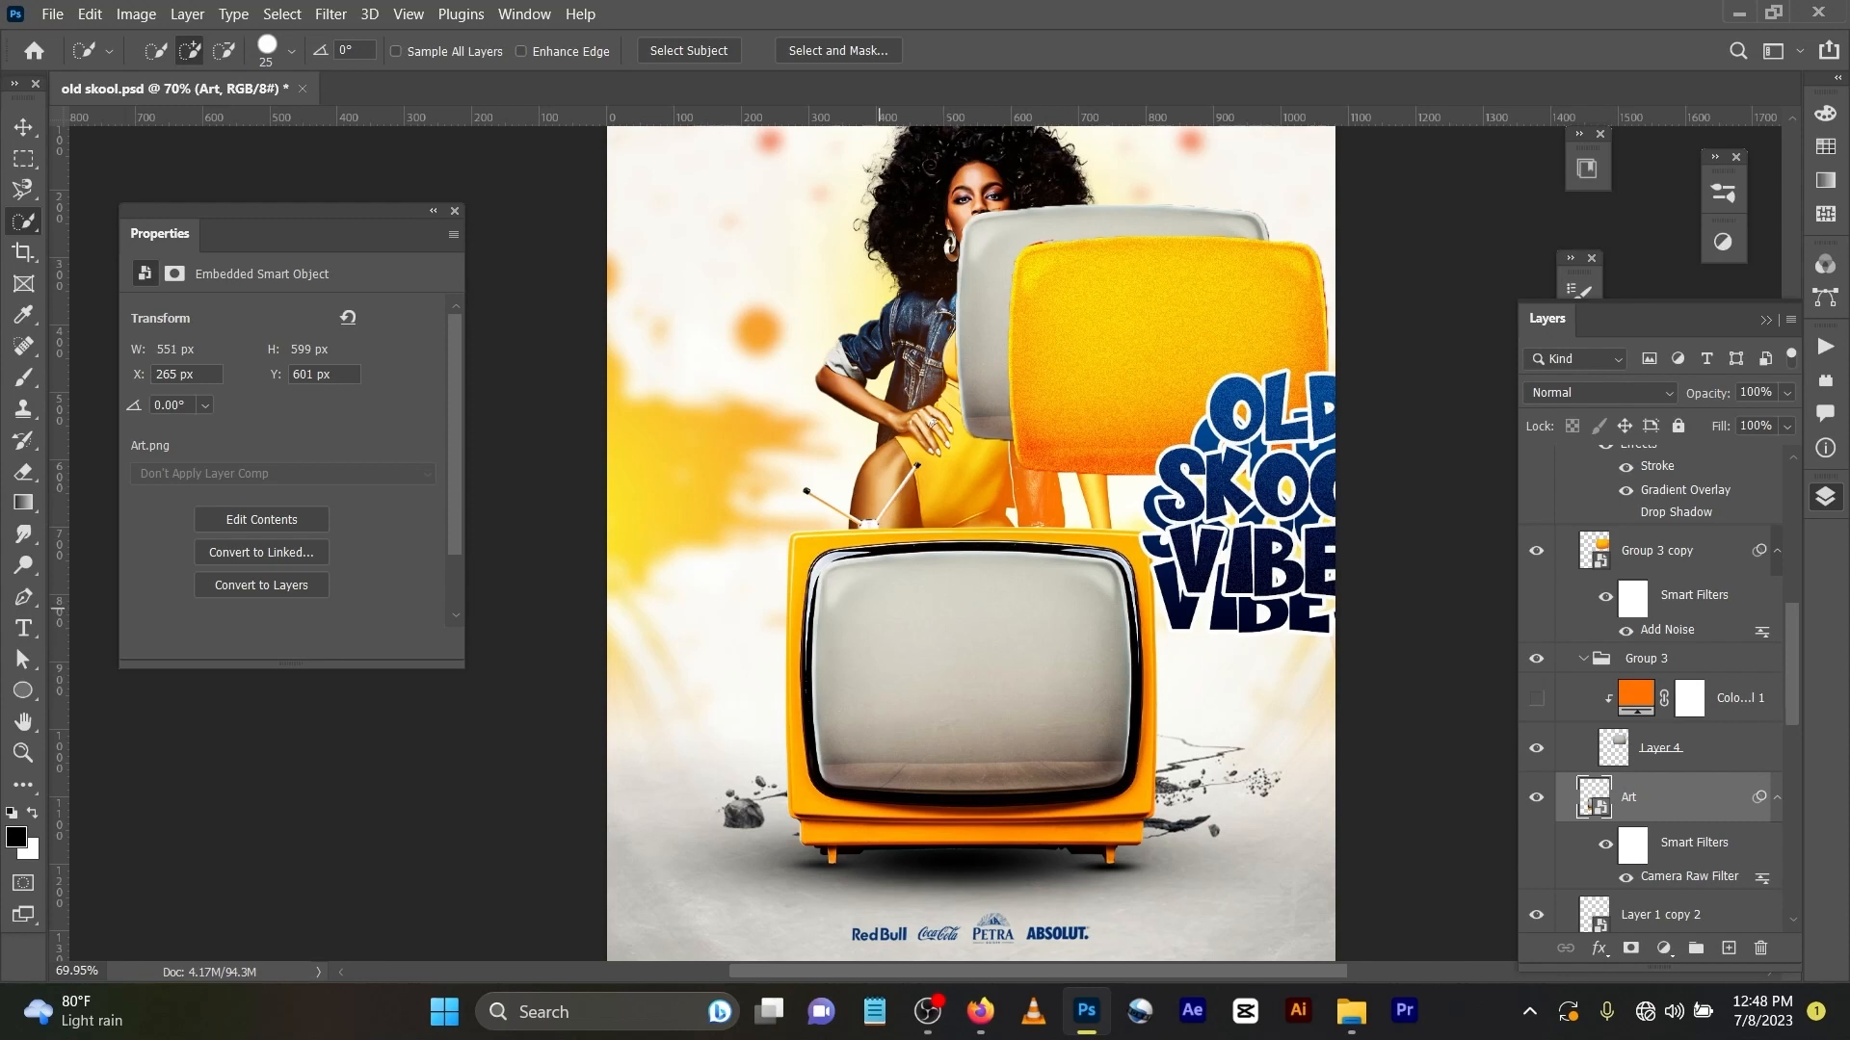
left_click_drag(878, 609, 878, 619)
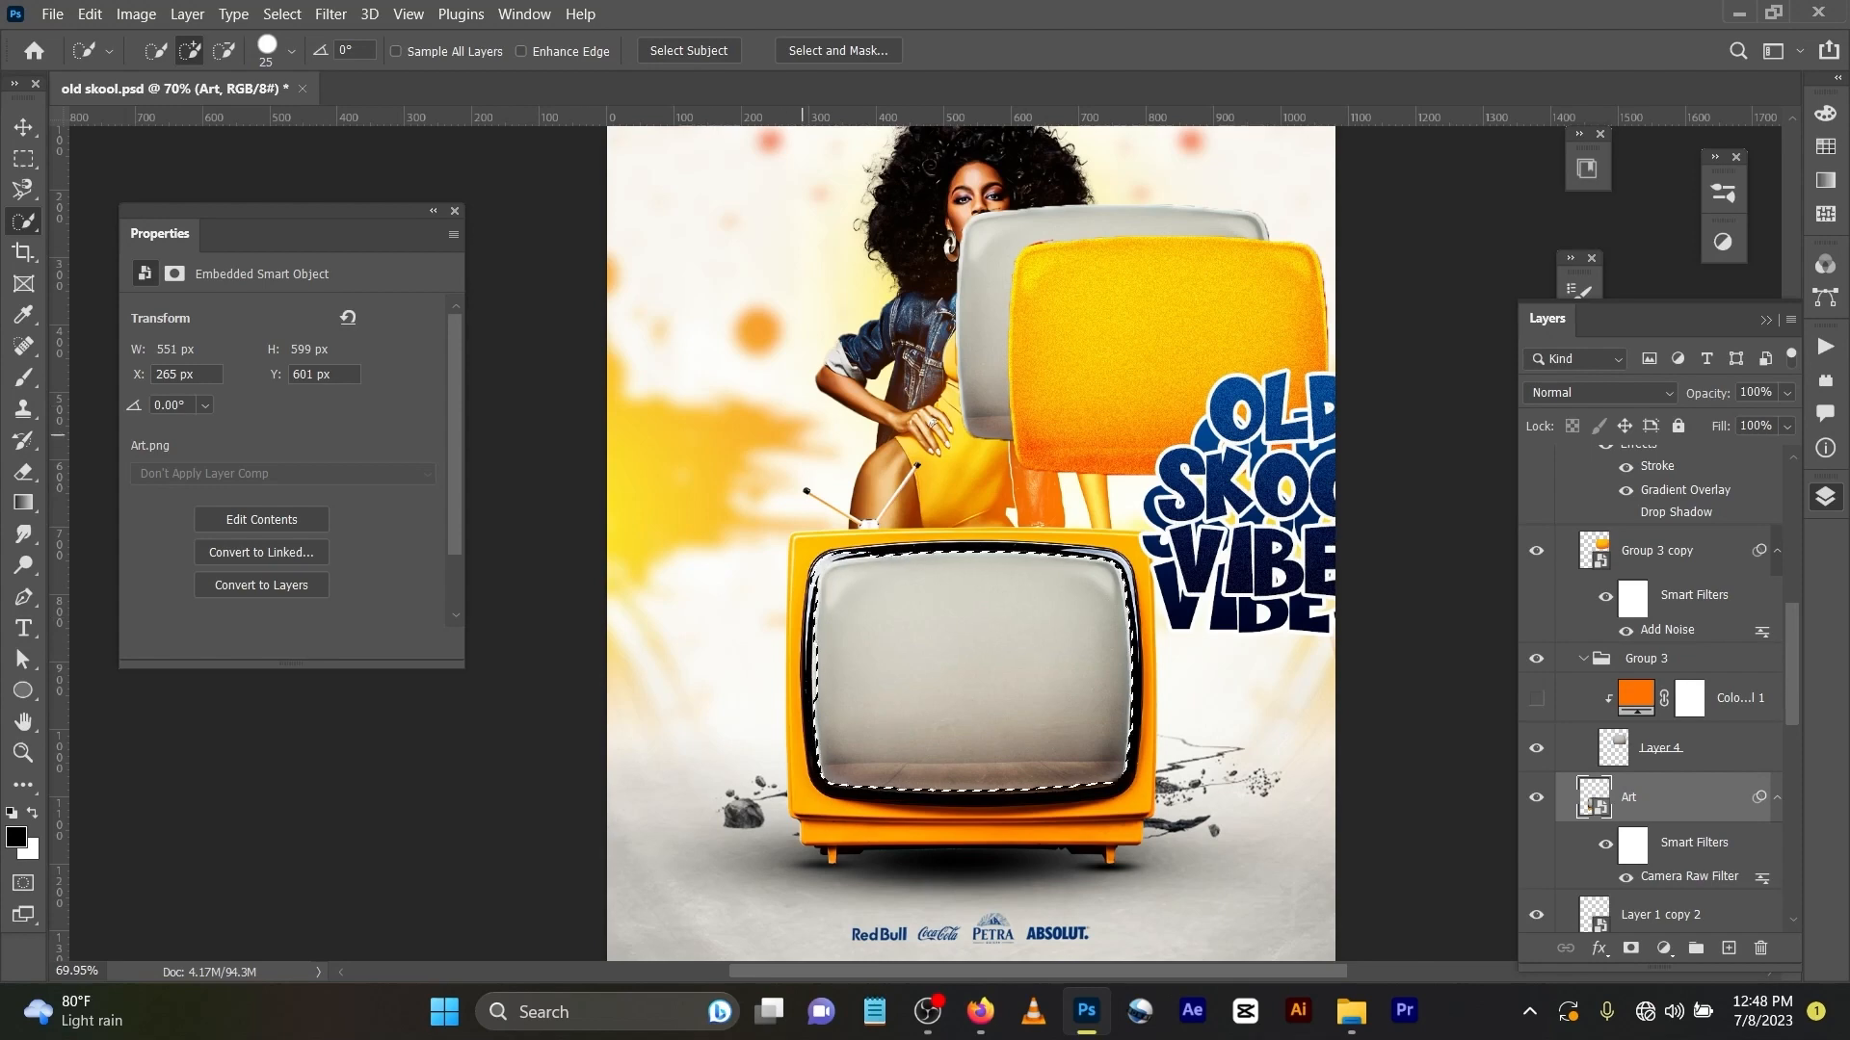
Step: Subtract the glossy bezel at the television screen's upper-left corner from the selection
scroll(801, 563, "up", 1)
scroll(802, 563, "up", 2)
key("alt")
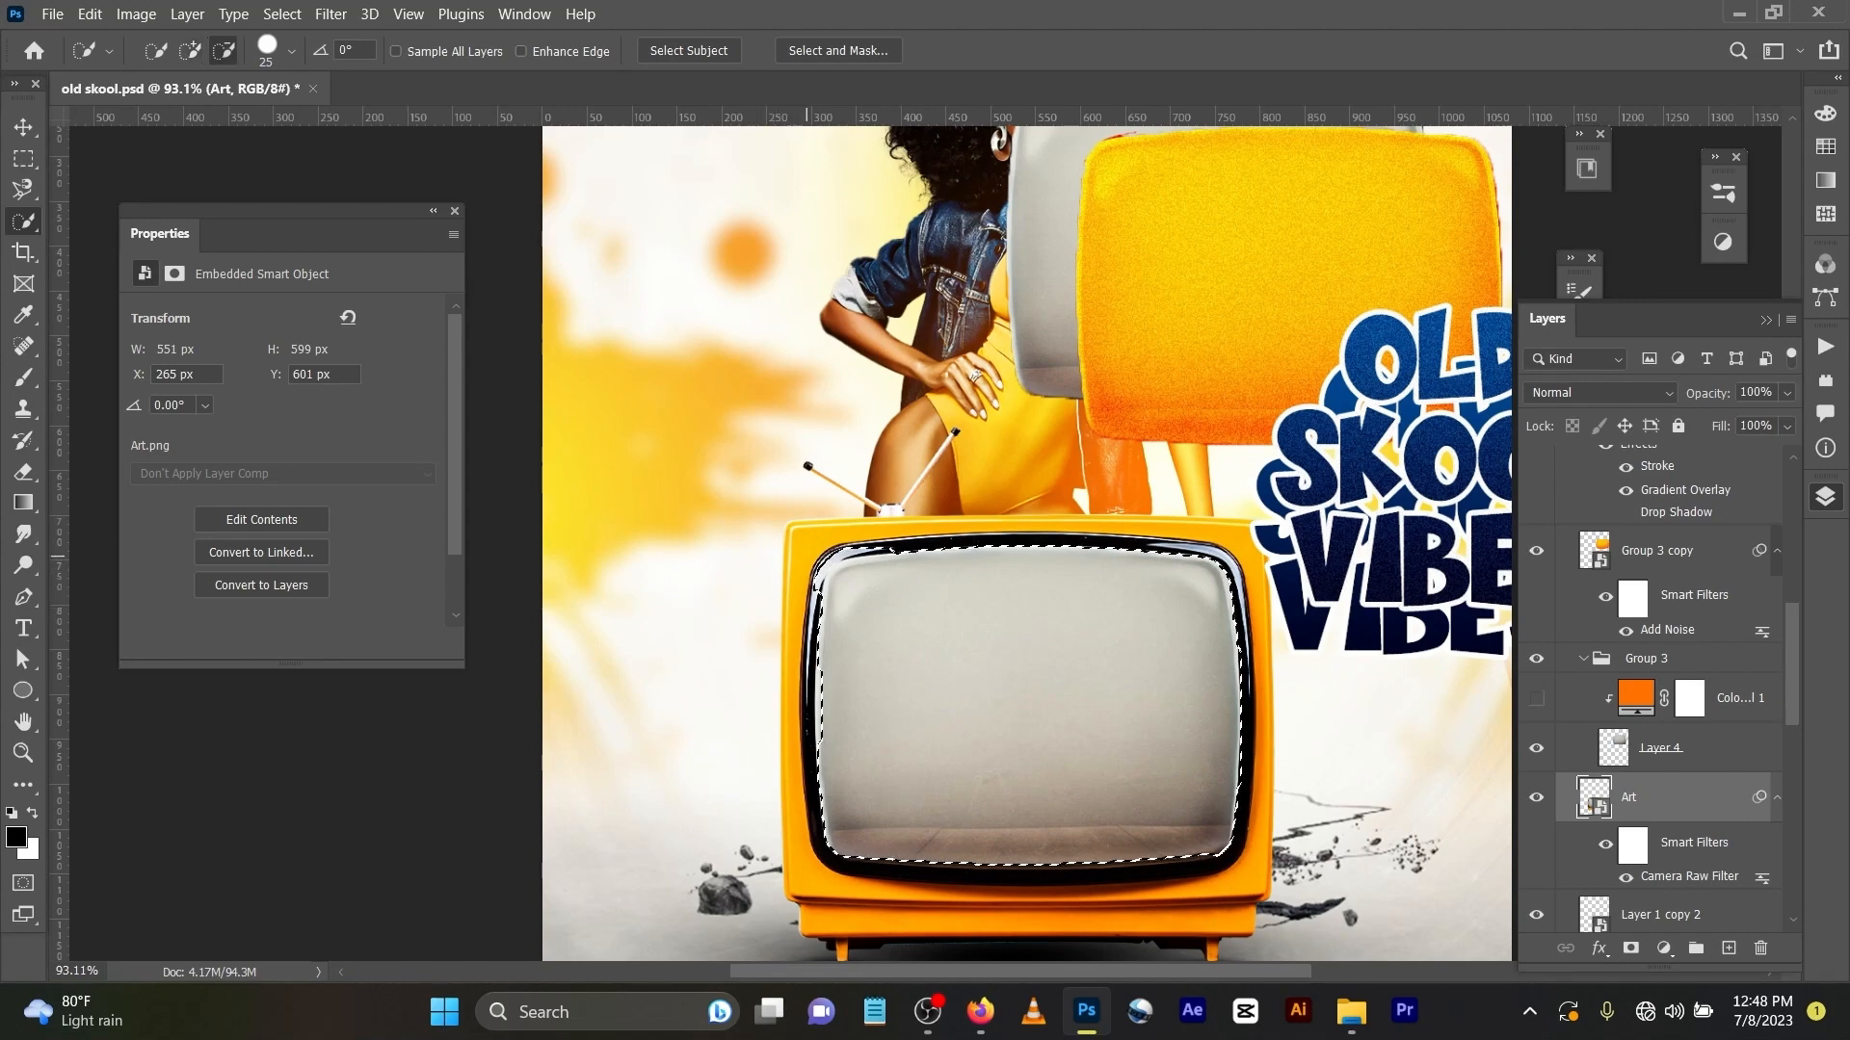
left_click_drag(811, 568, 831, 545)
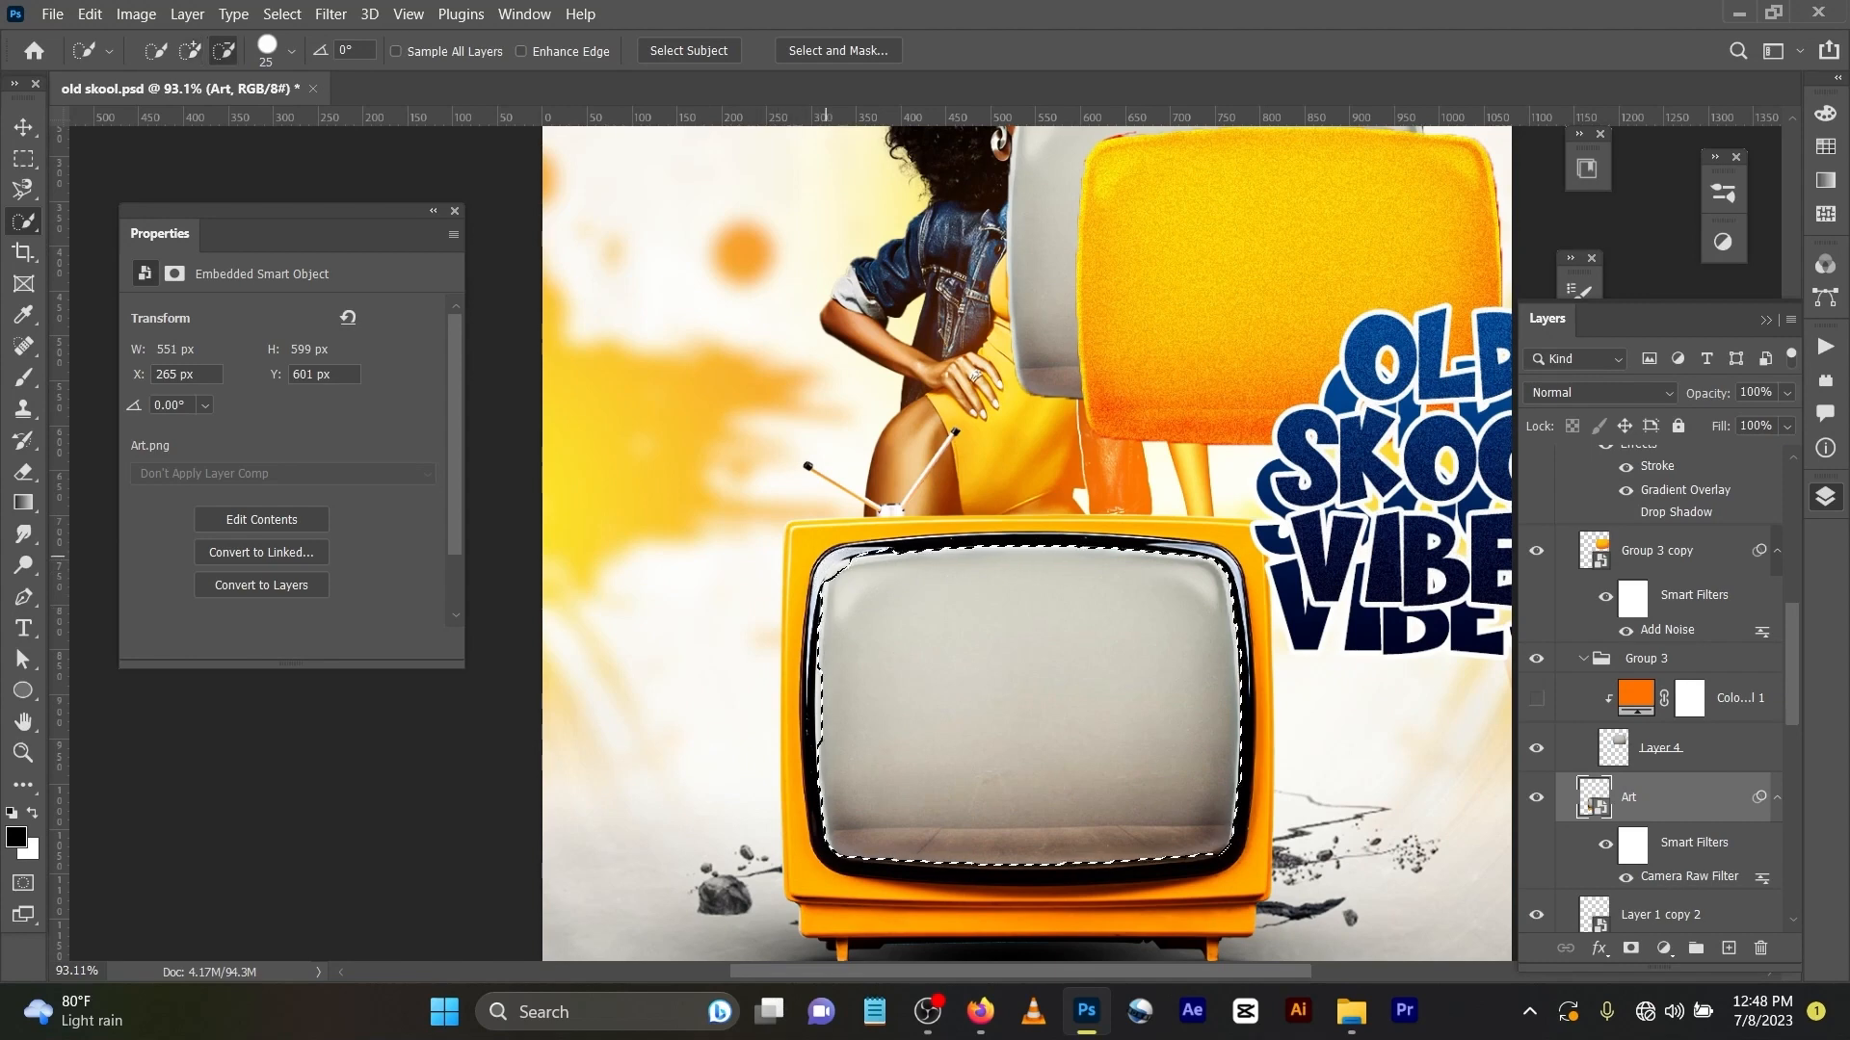
Step: Reduce the Quick Selection brush to 7 px and add the television screen's upper-left corner to the selection
scroll(831, 545, "up", 6)
scroll(827, 556, "up", 4)
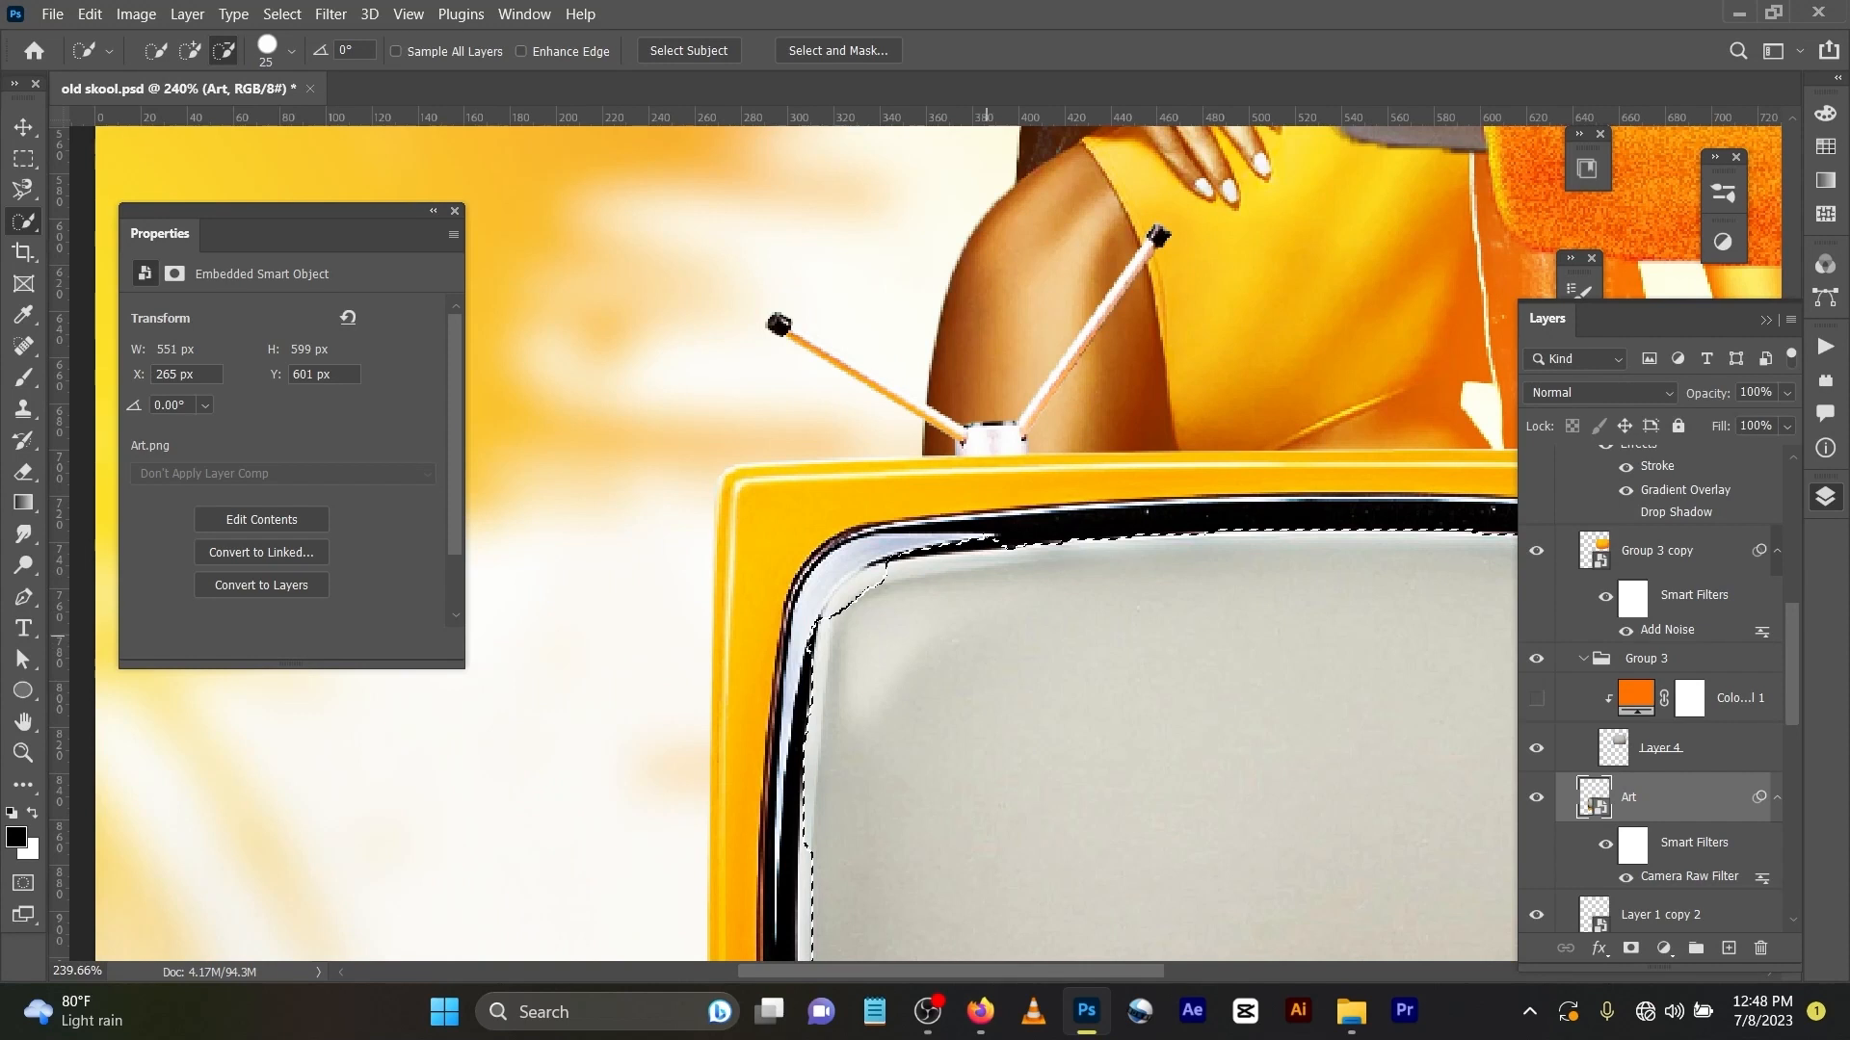
key("bracketleft")
key("bracketleft")
key("bracketleft")
key("bracketleft")
key("bracketleft")
key("bracketleft")
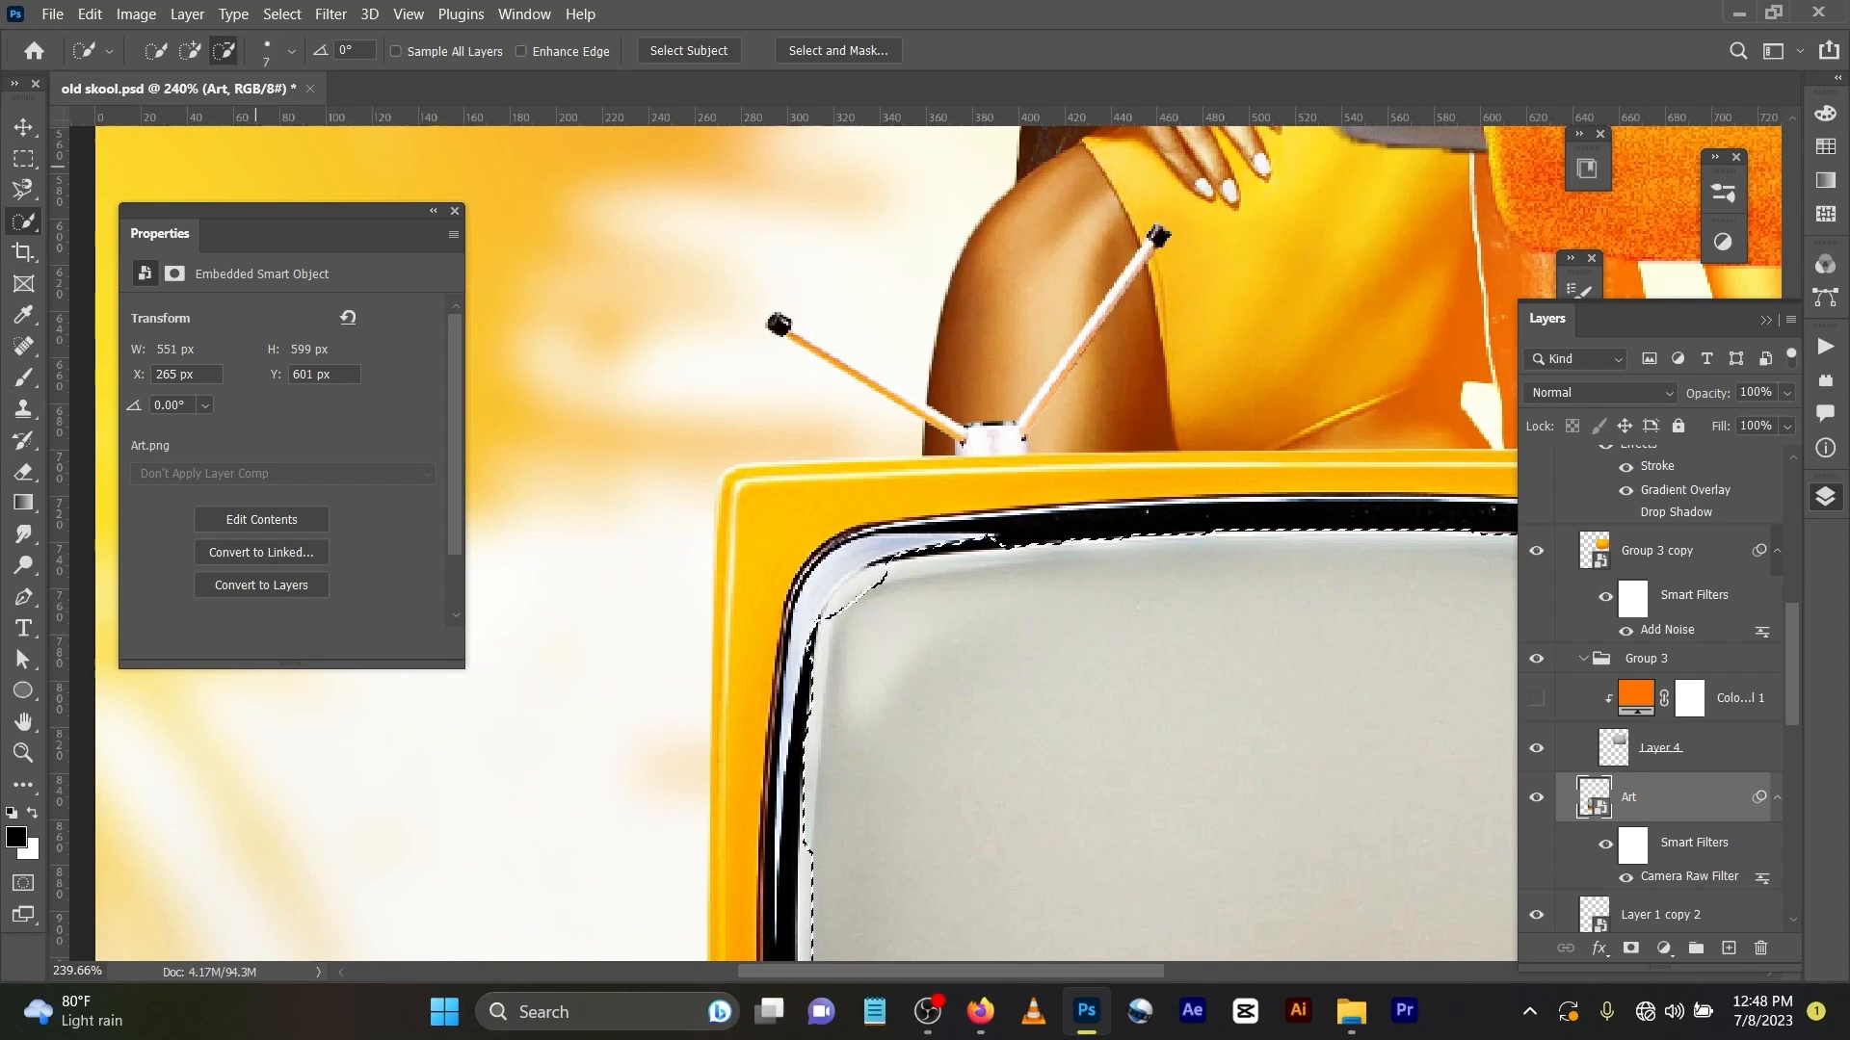
left_click(846, 599)
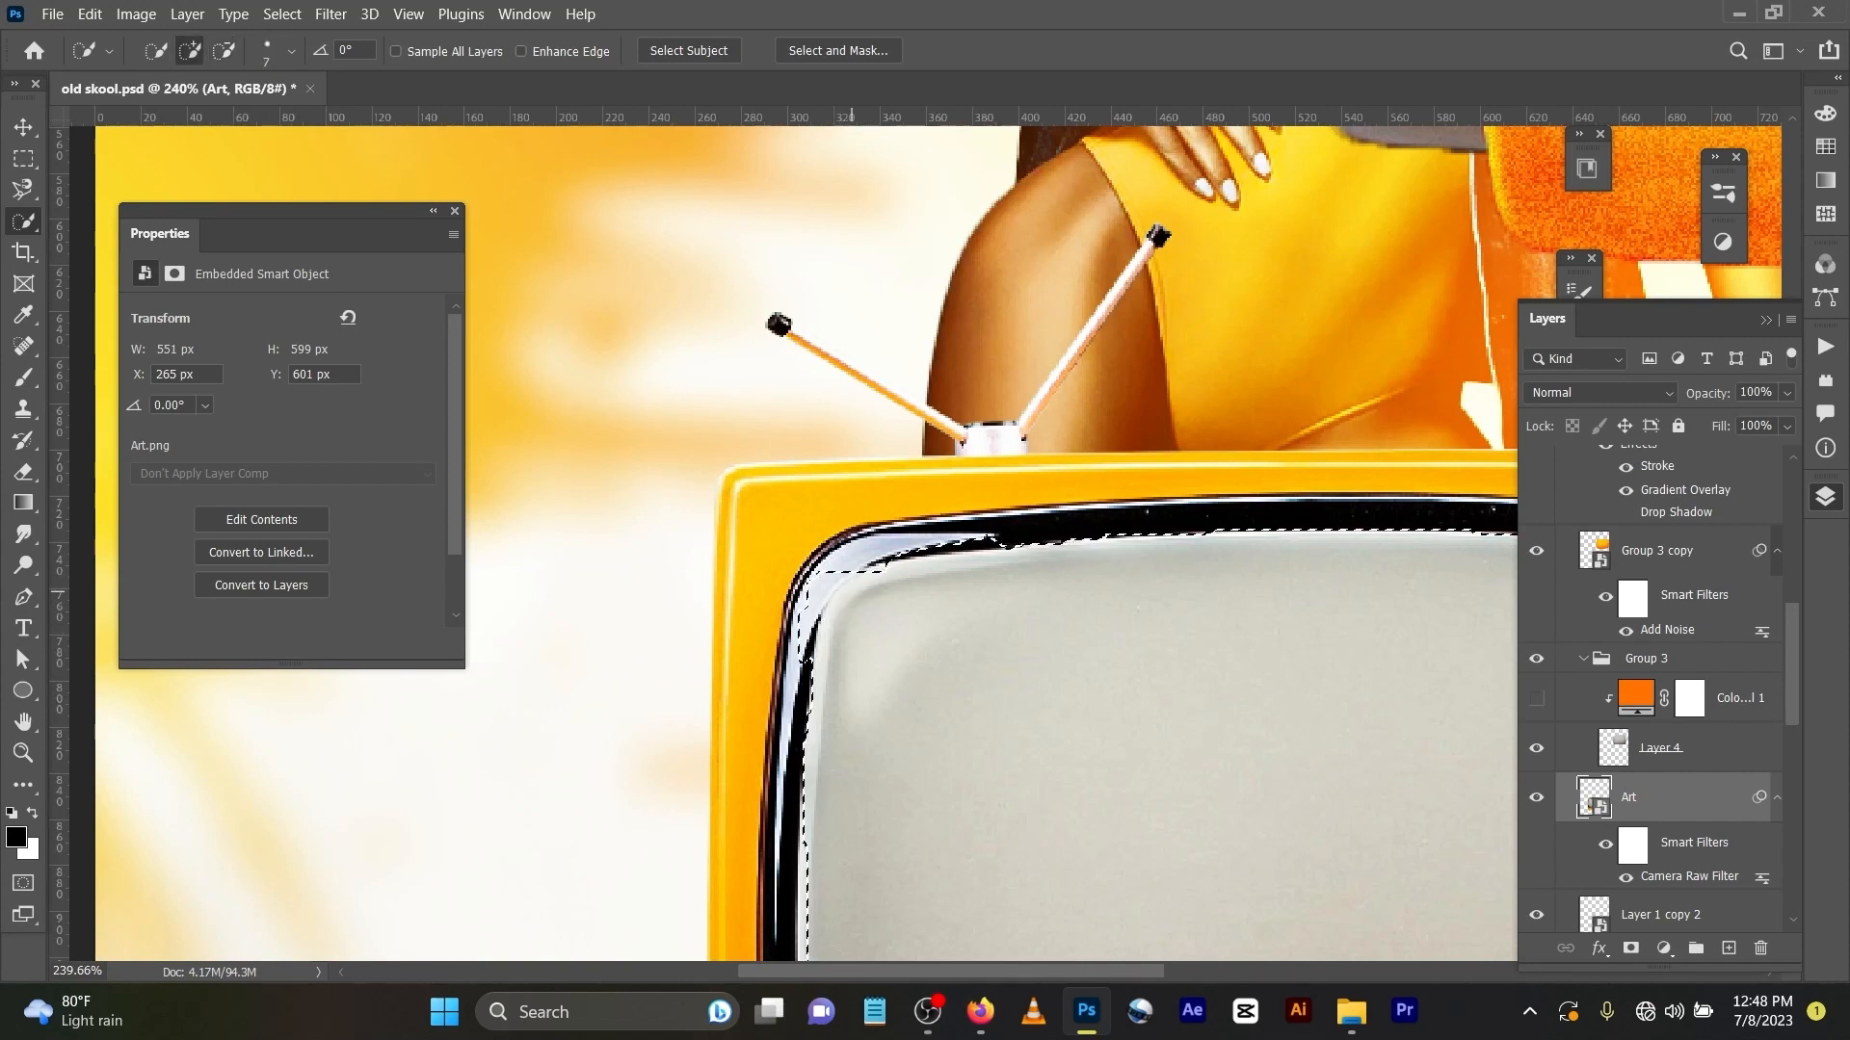
Step: Subtract the light bezel highlight along the television screen's upper-left corner from the selection
scroll(852, 595, "up", 3)
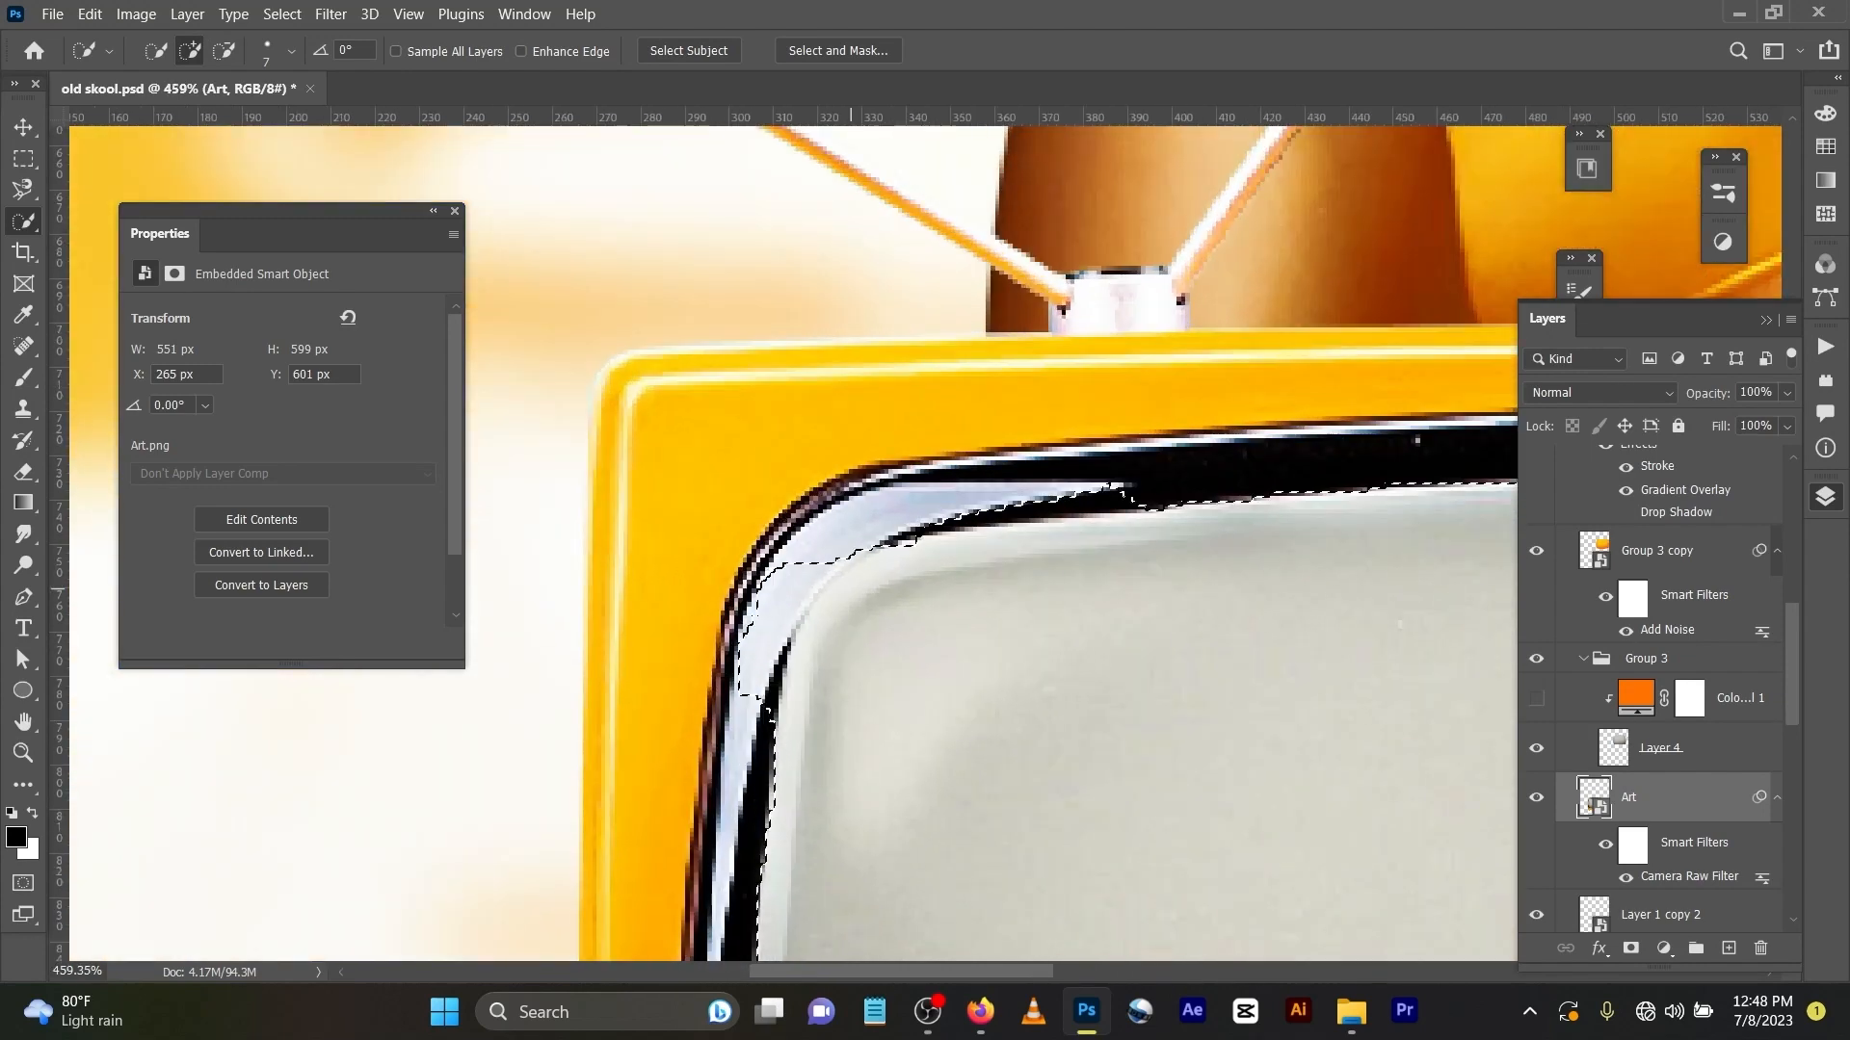
scroll(861, 588, "up", 3)
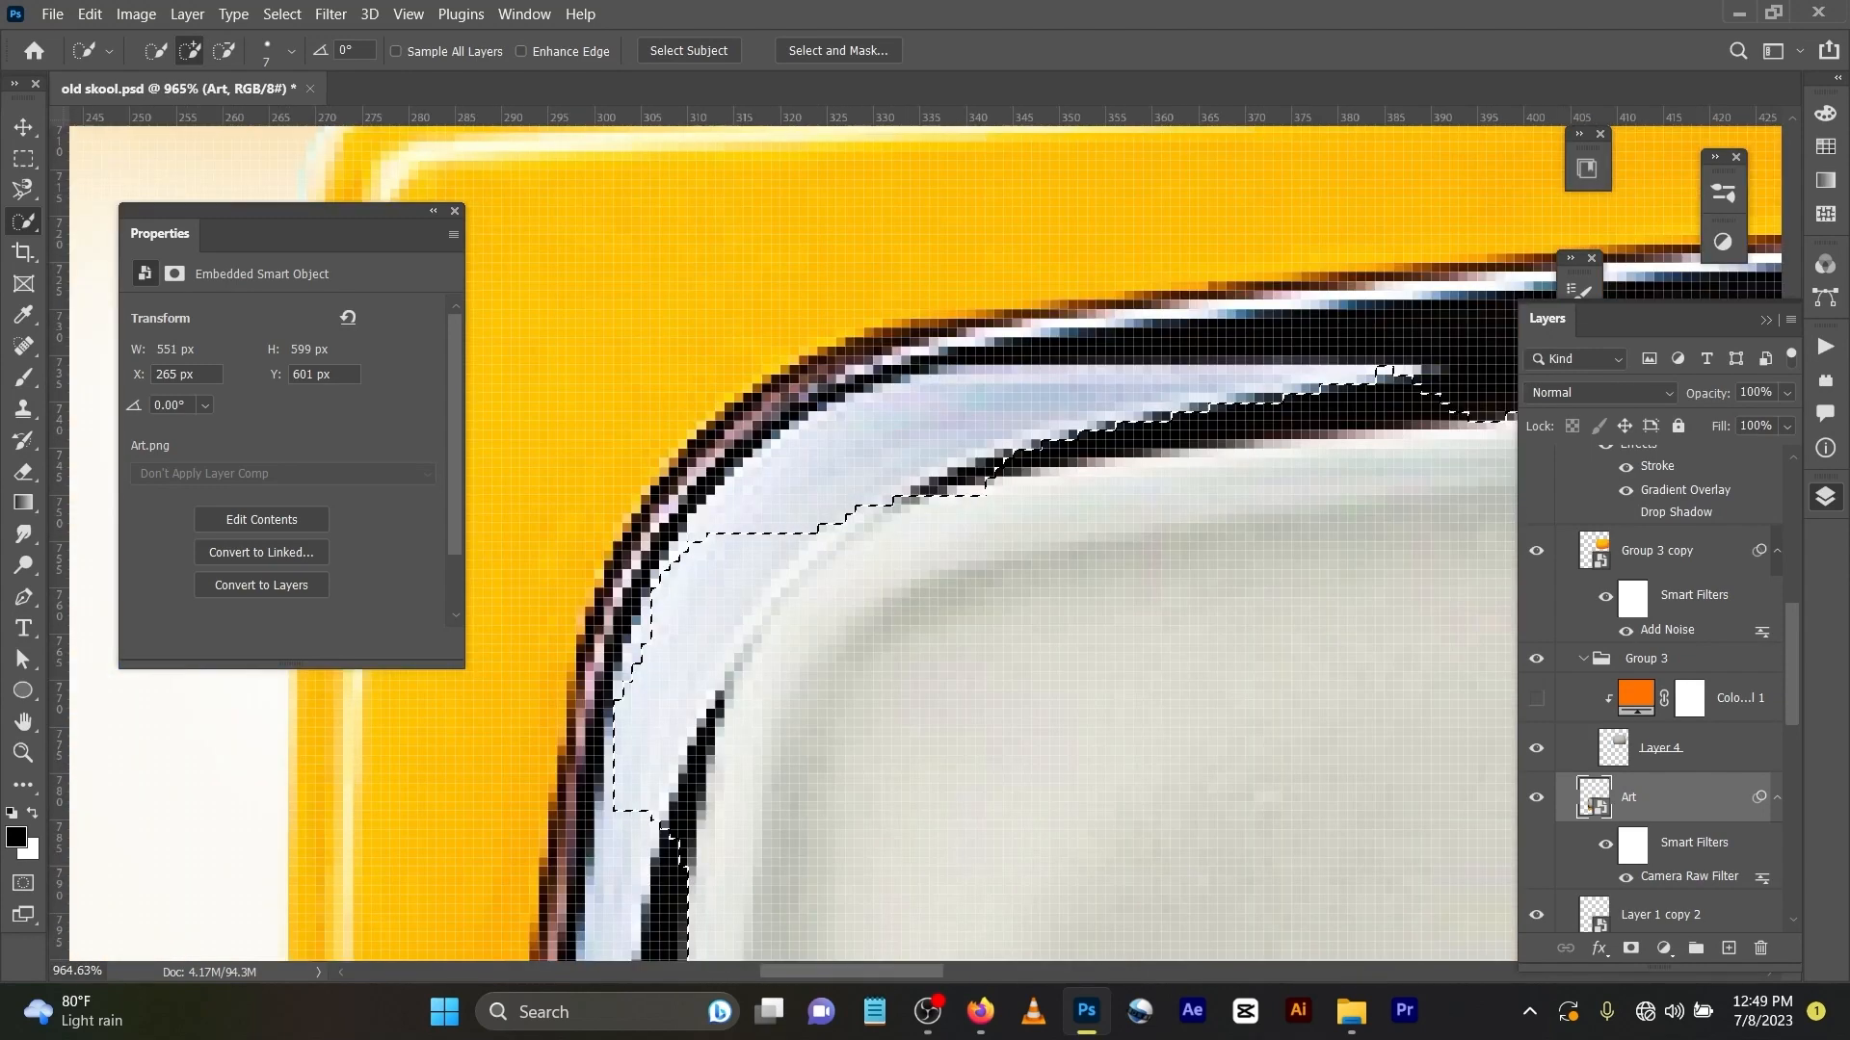
mouse_move(631, 597)
left_mouse_down()
mouse_move(655, 506)
mouse_move(684, 547)
left_mouse_up()
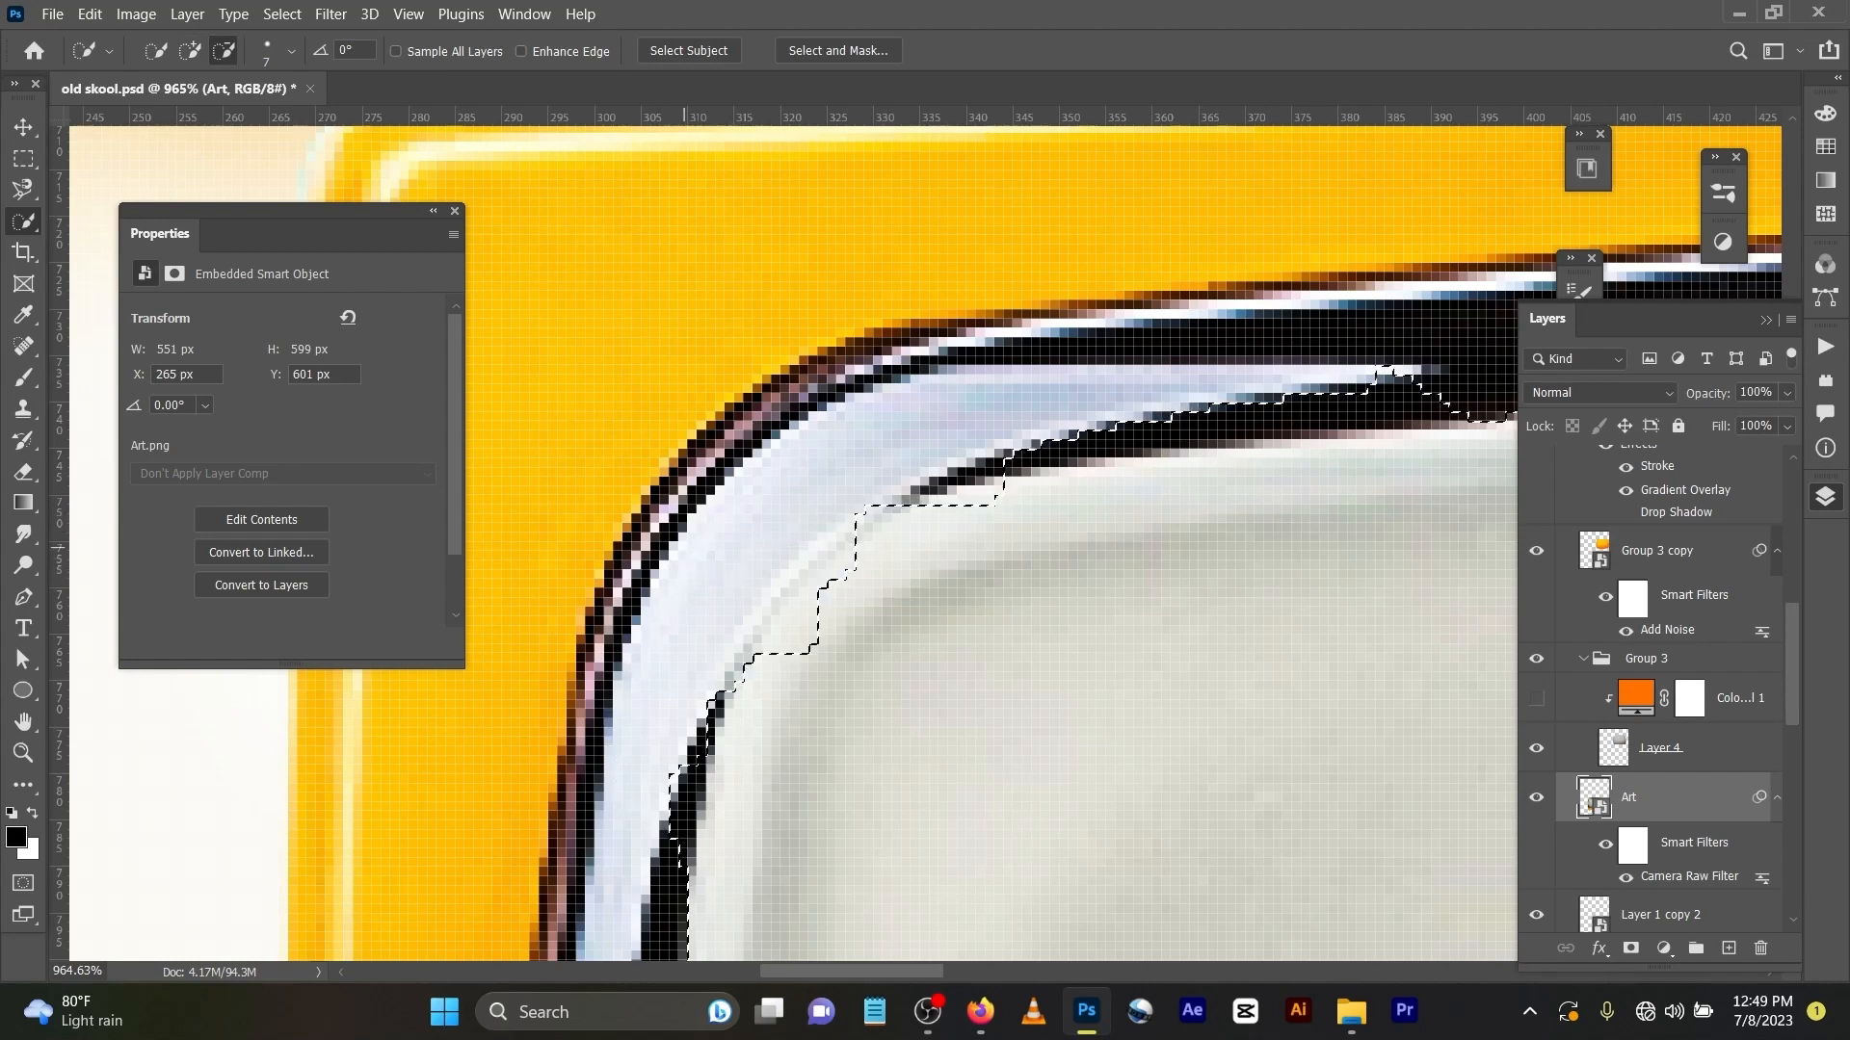
scroll(655, 597, "down", 3)
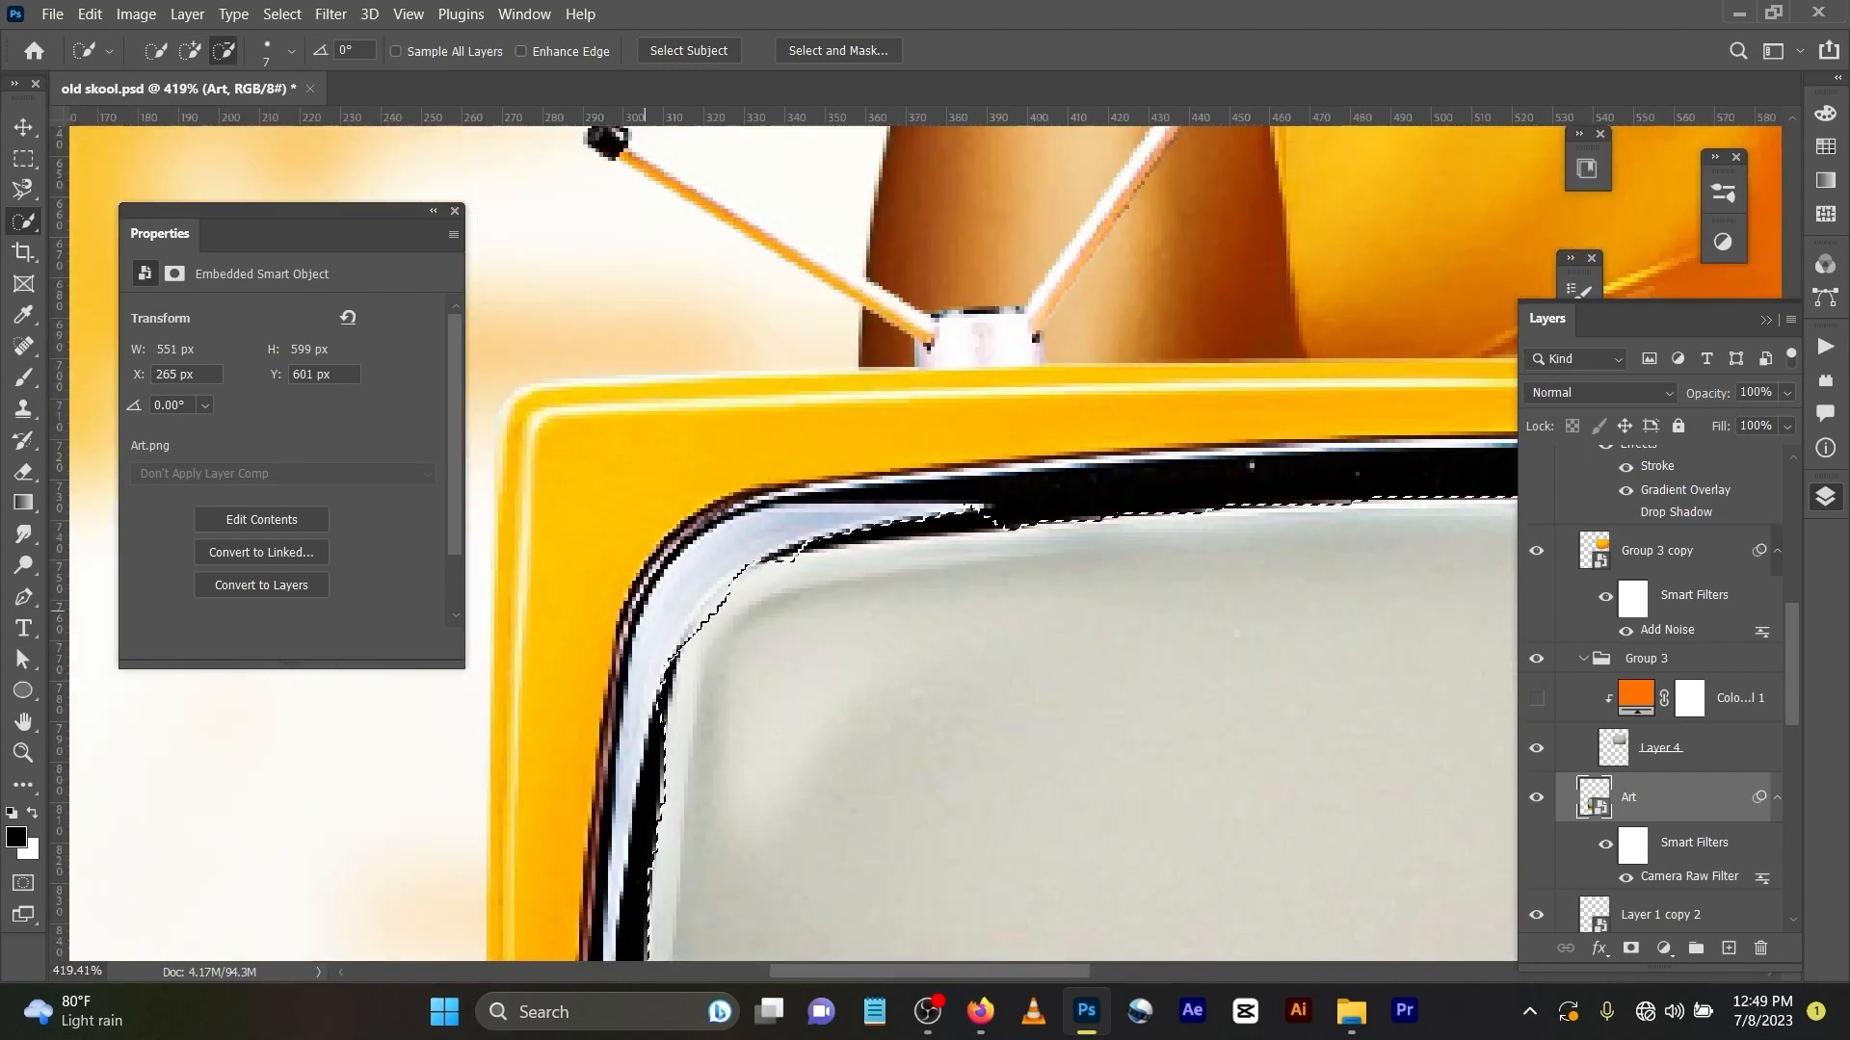
Step: Copy the selected television screen from the Art layer onto its own new layer
key("ctrl+0")
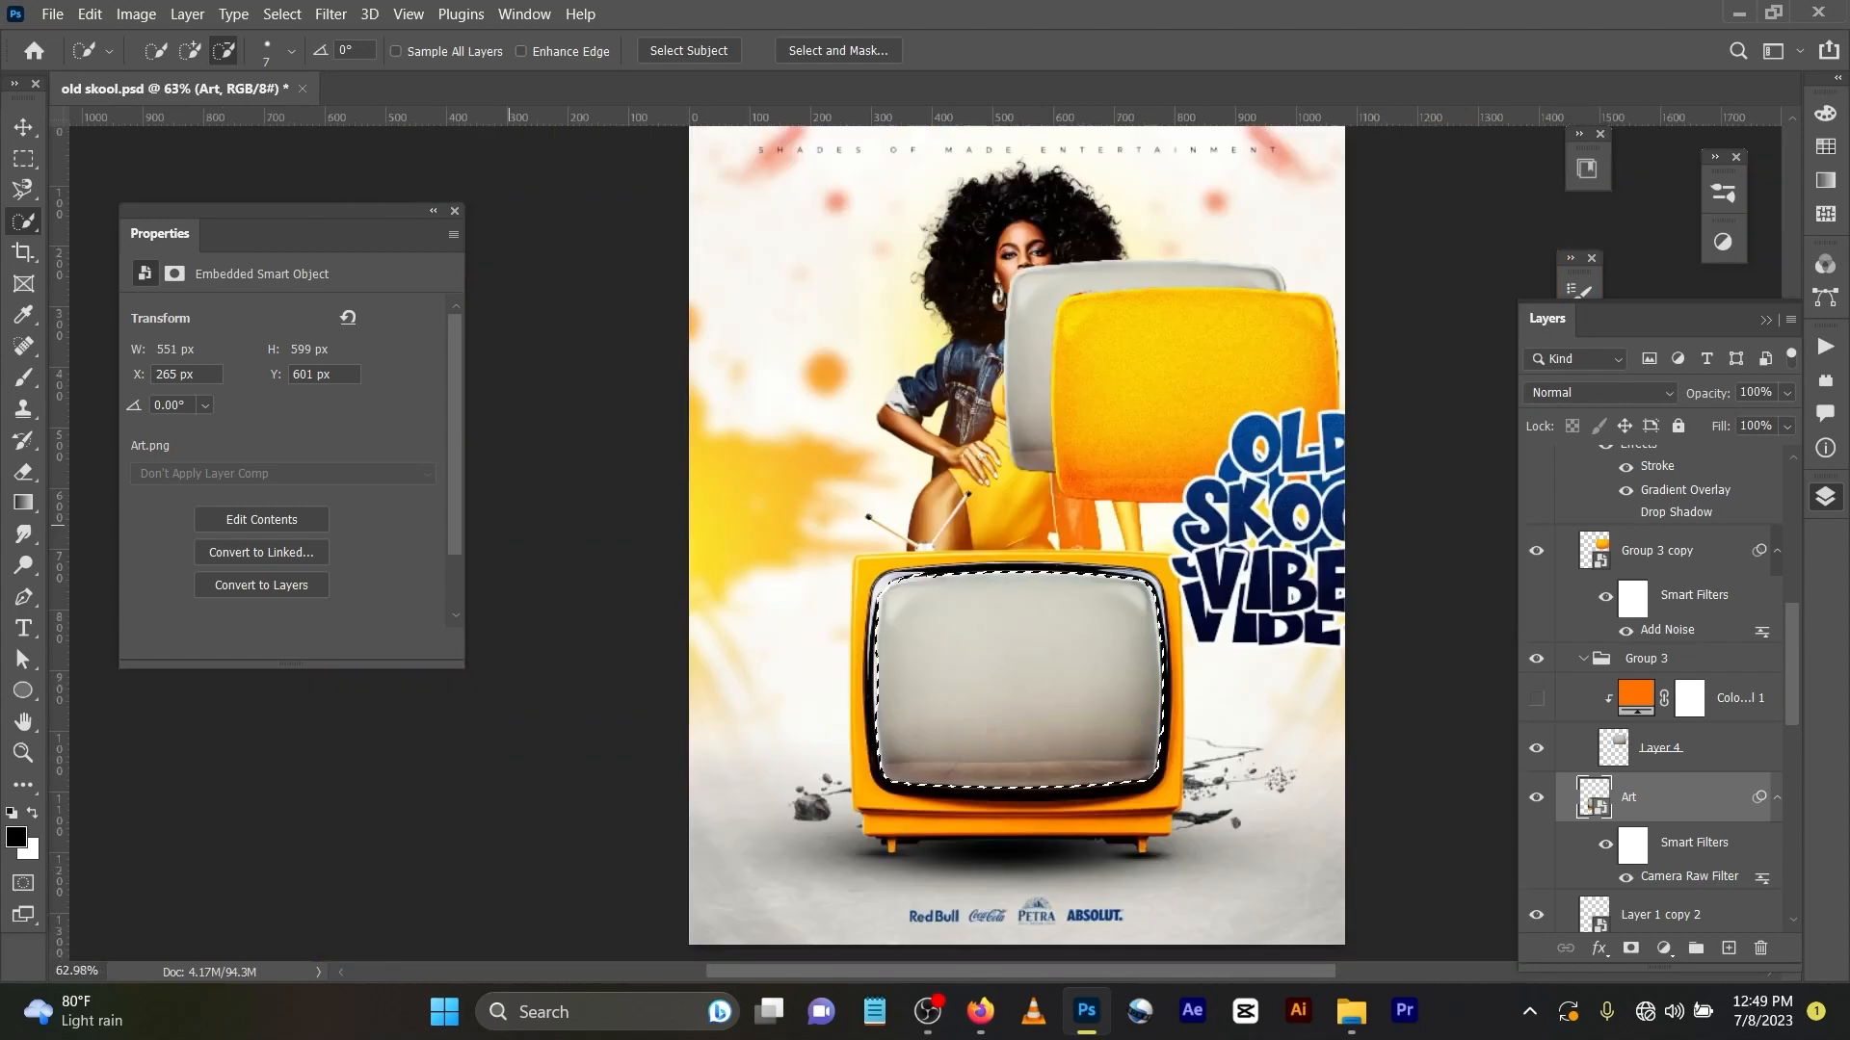
scroll(1134, 719, "up", 2)
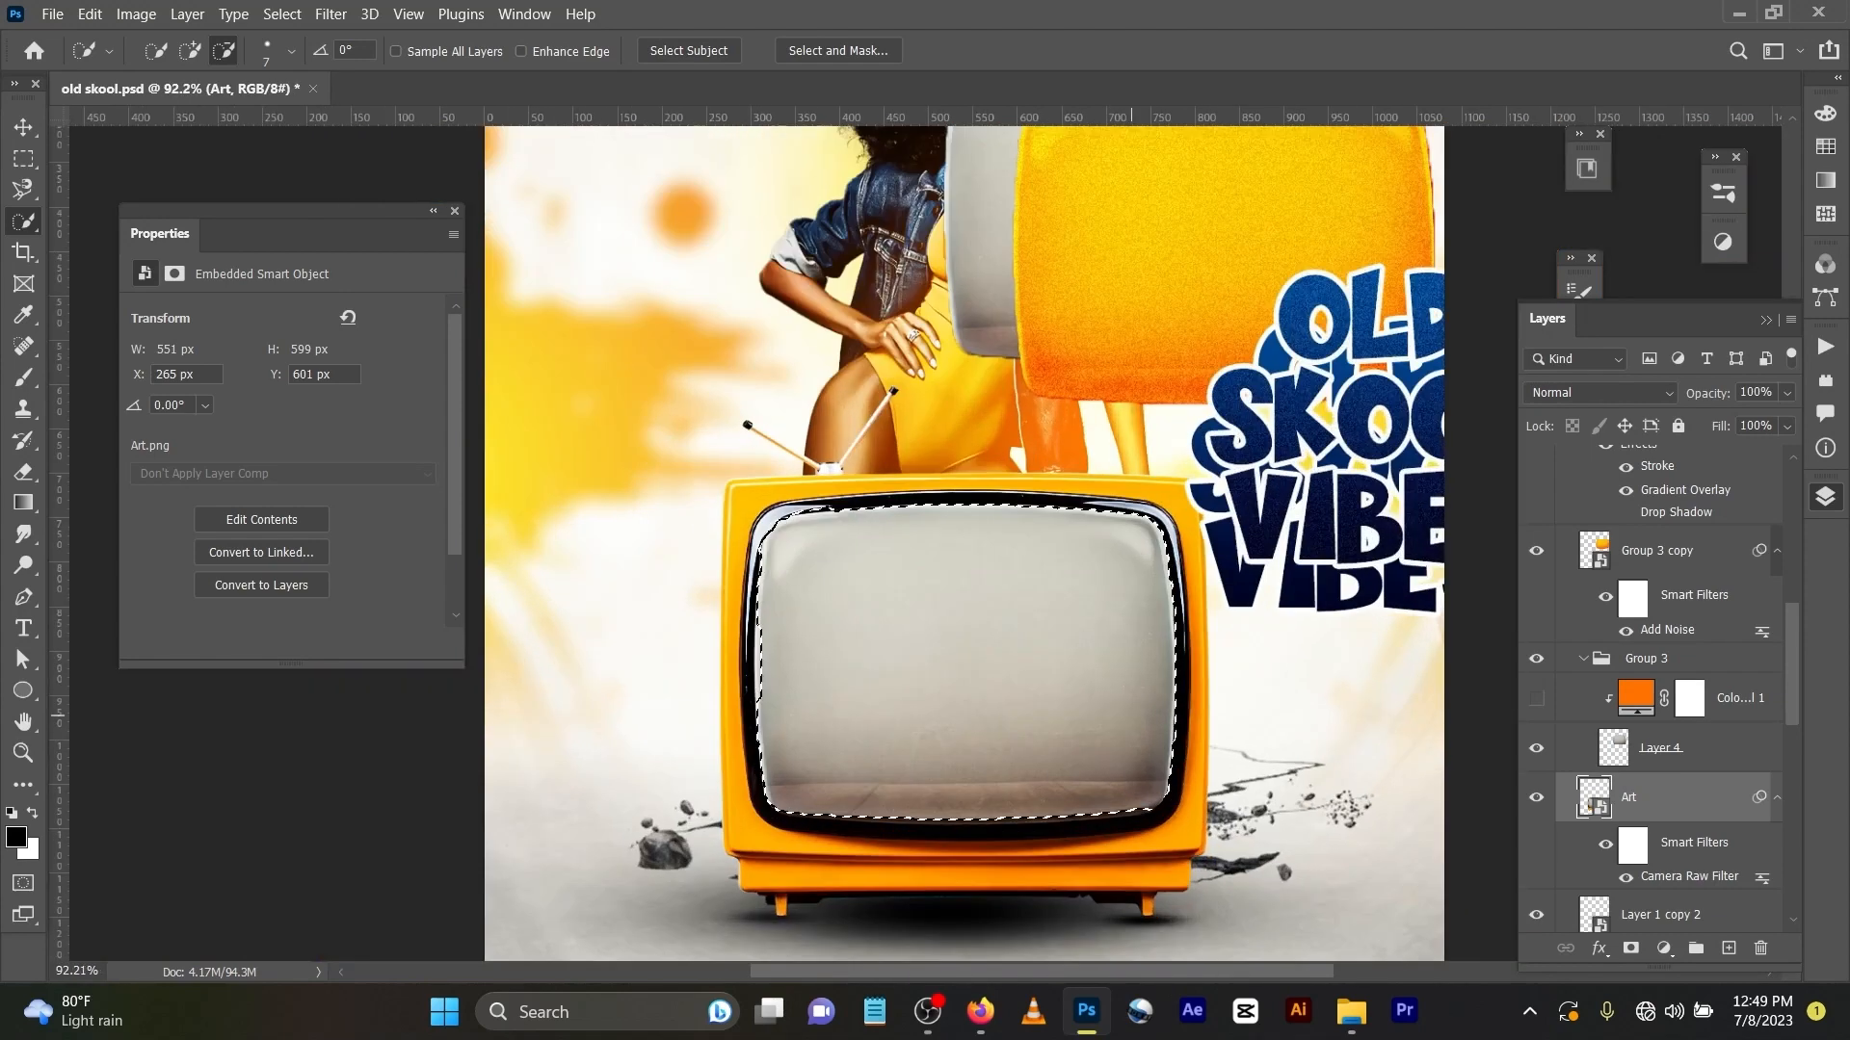
scroll(1140, 742, "up", 1)
key("v")
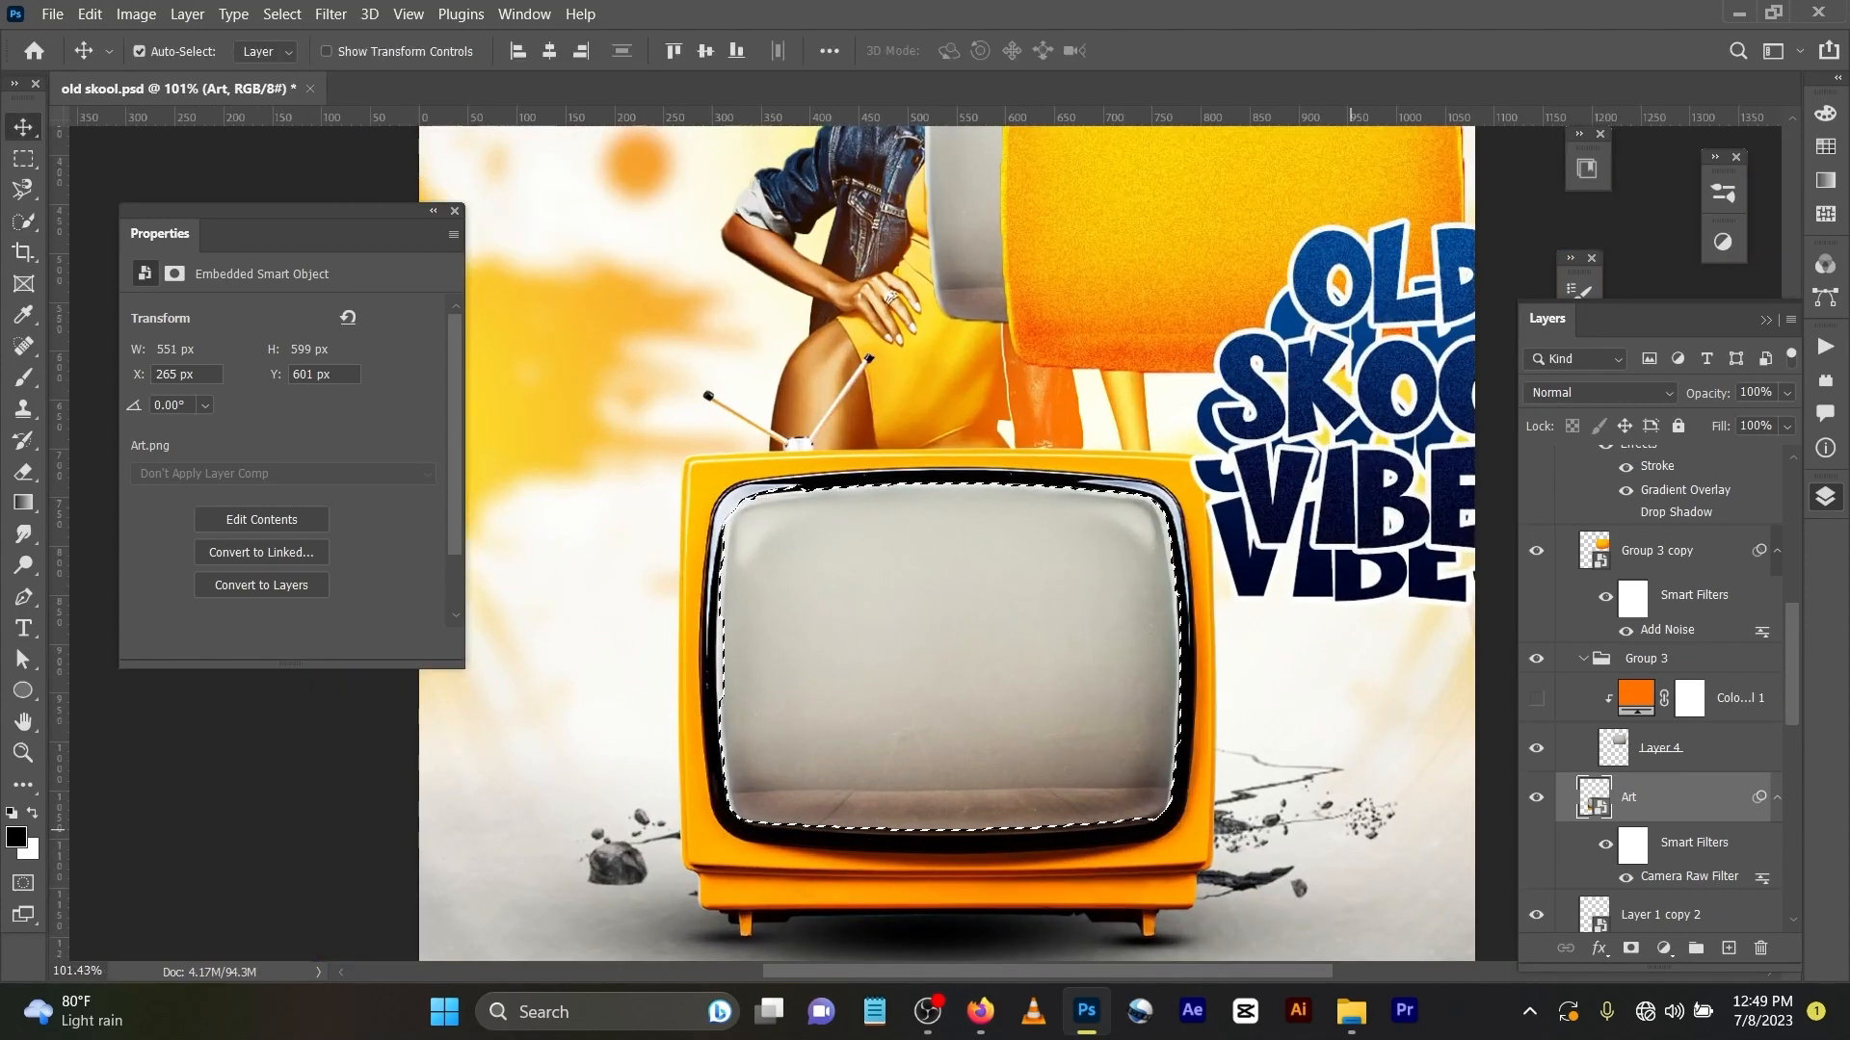
key("ctrl+j")
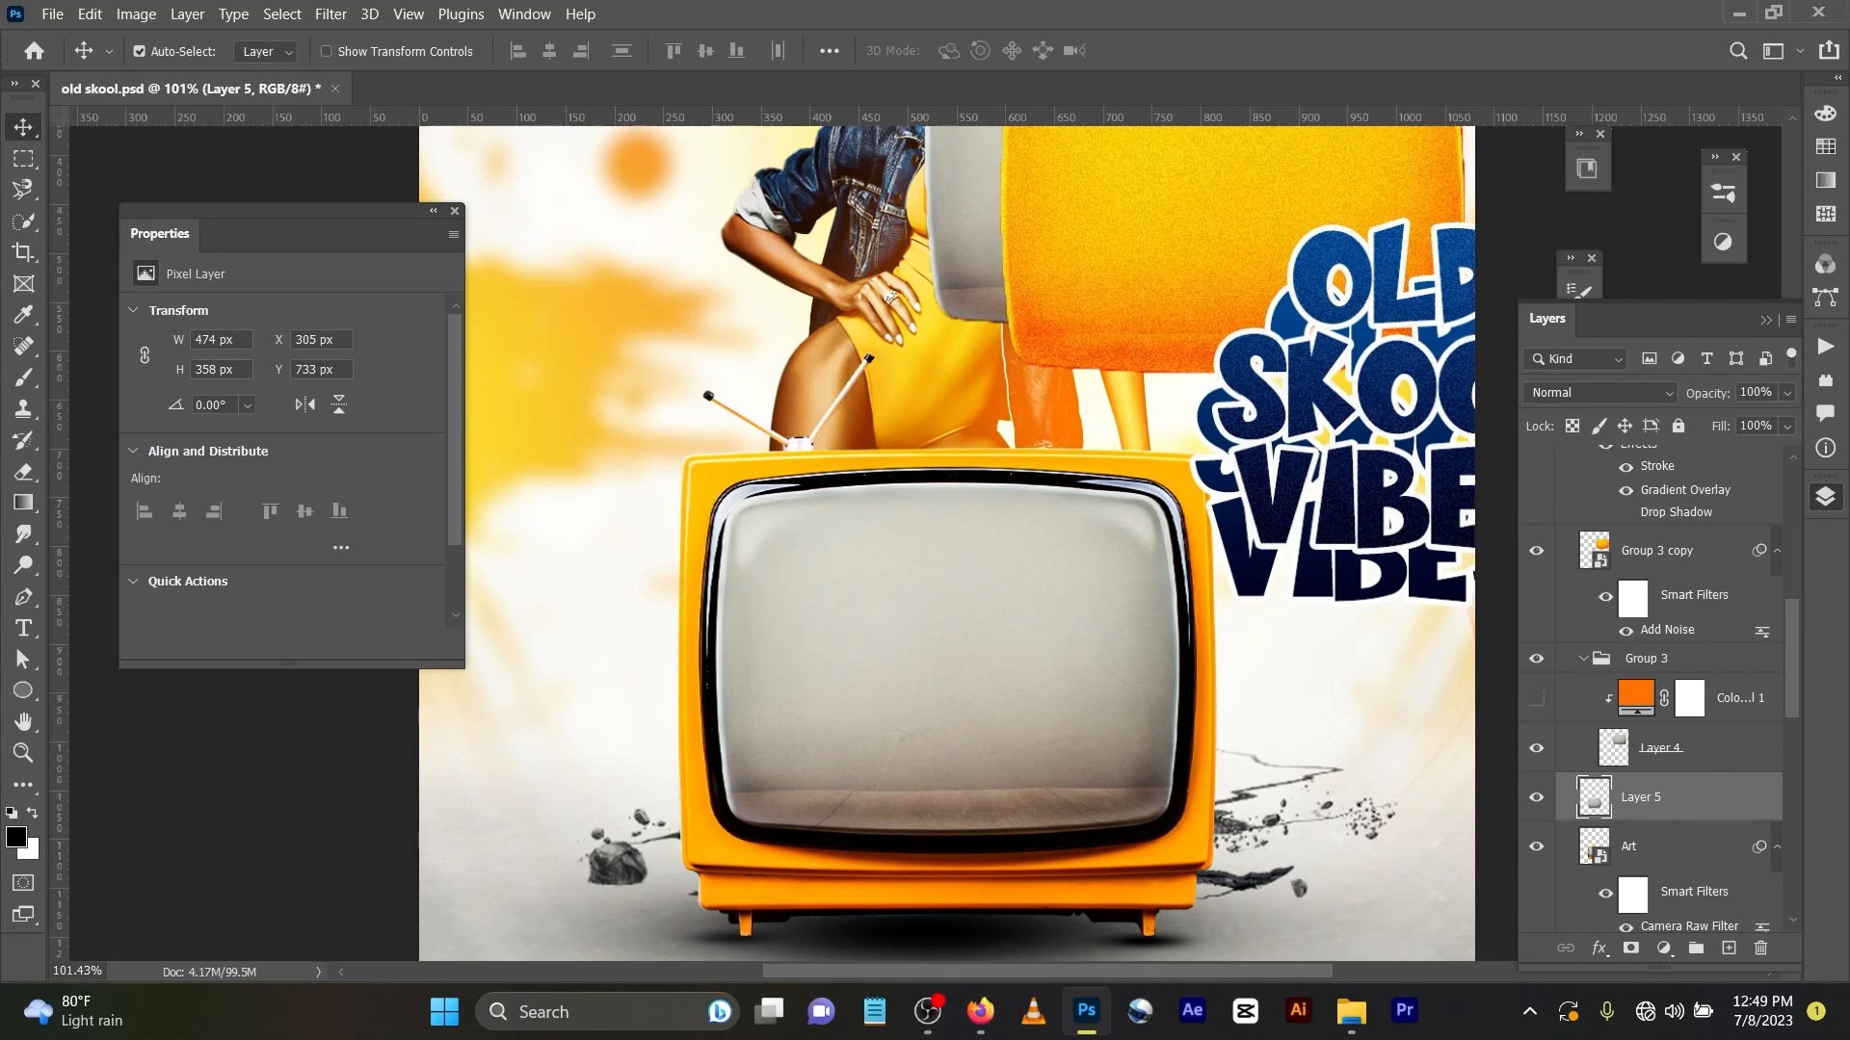
Step: Delete the old grey screen on Layer 4 and the orange Color Fill 1 layer that was clipped to it
left_click(1663, 749)
key("Delete")
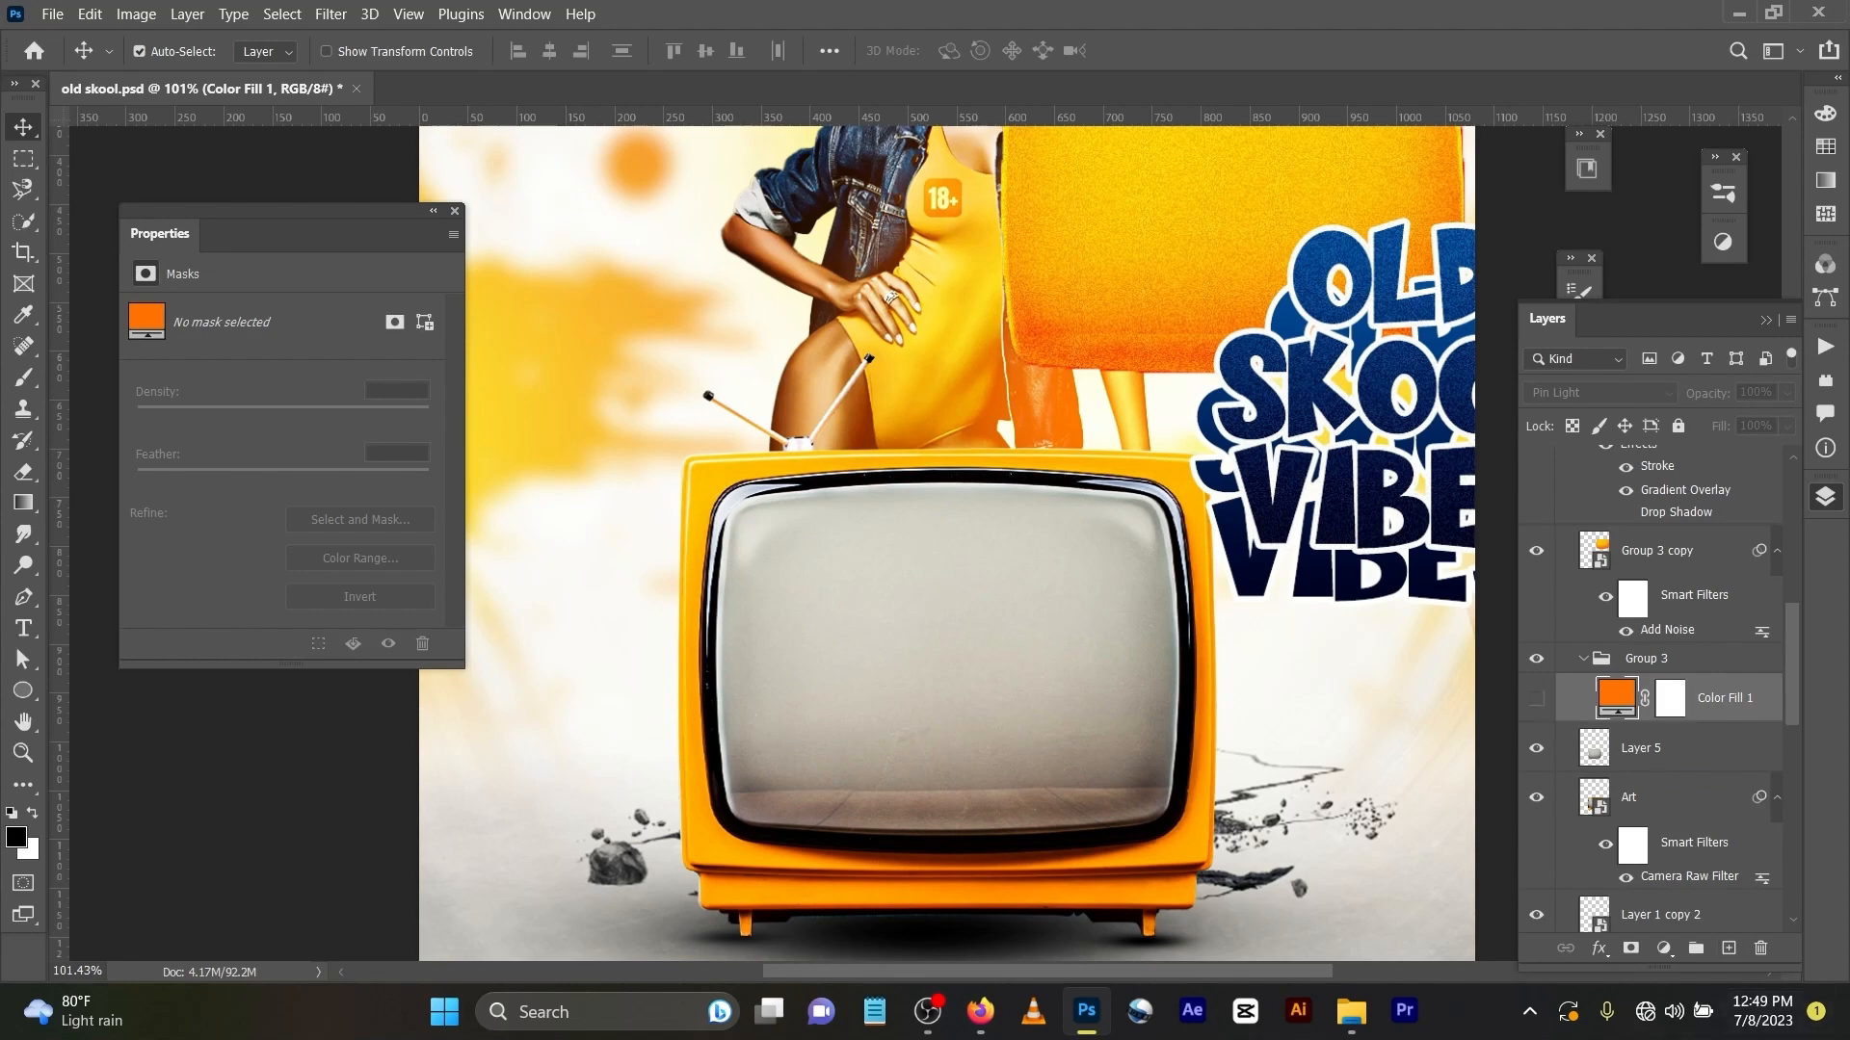
left_click(1535, 697)
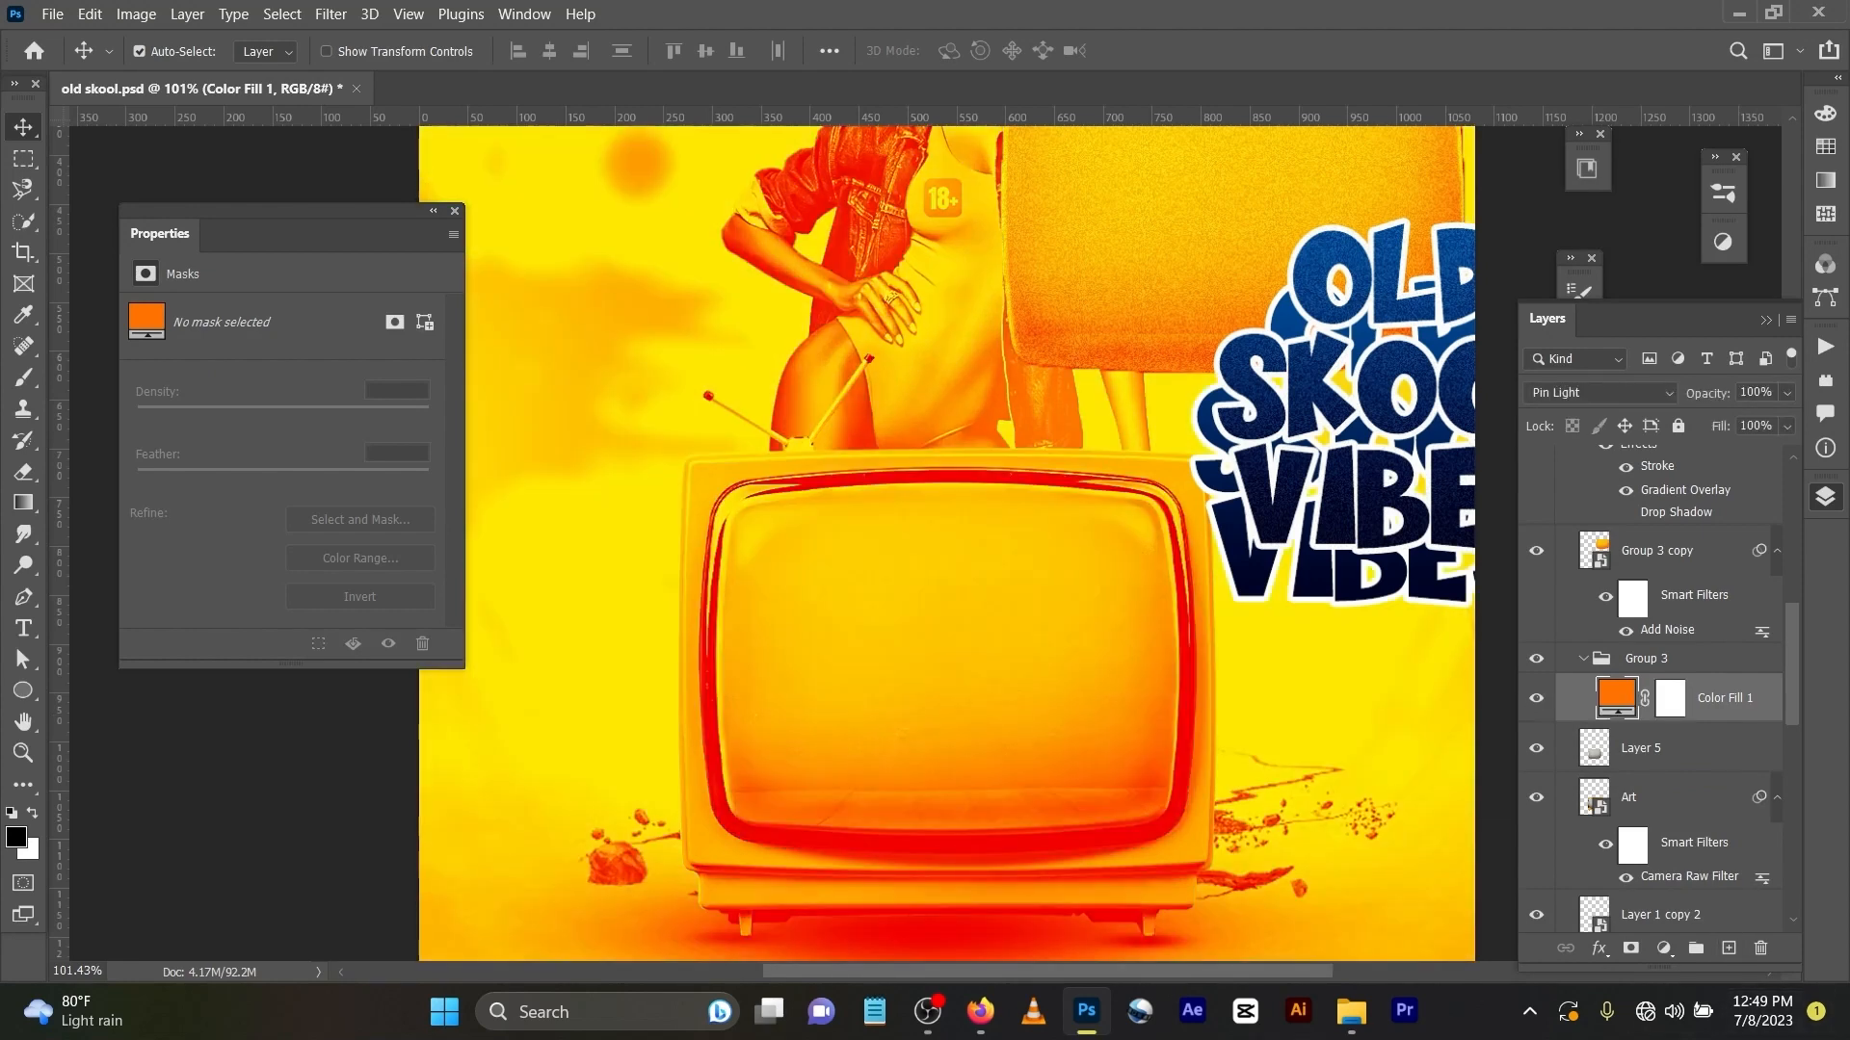
right_click(1721, 698)
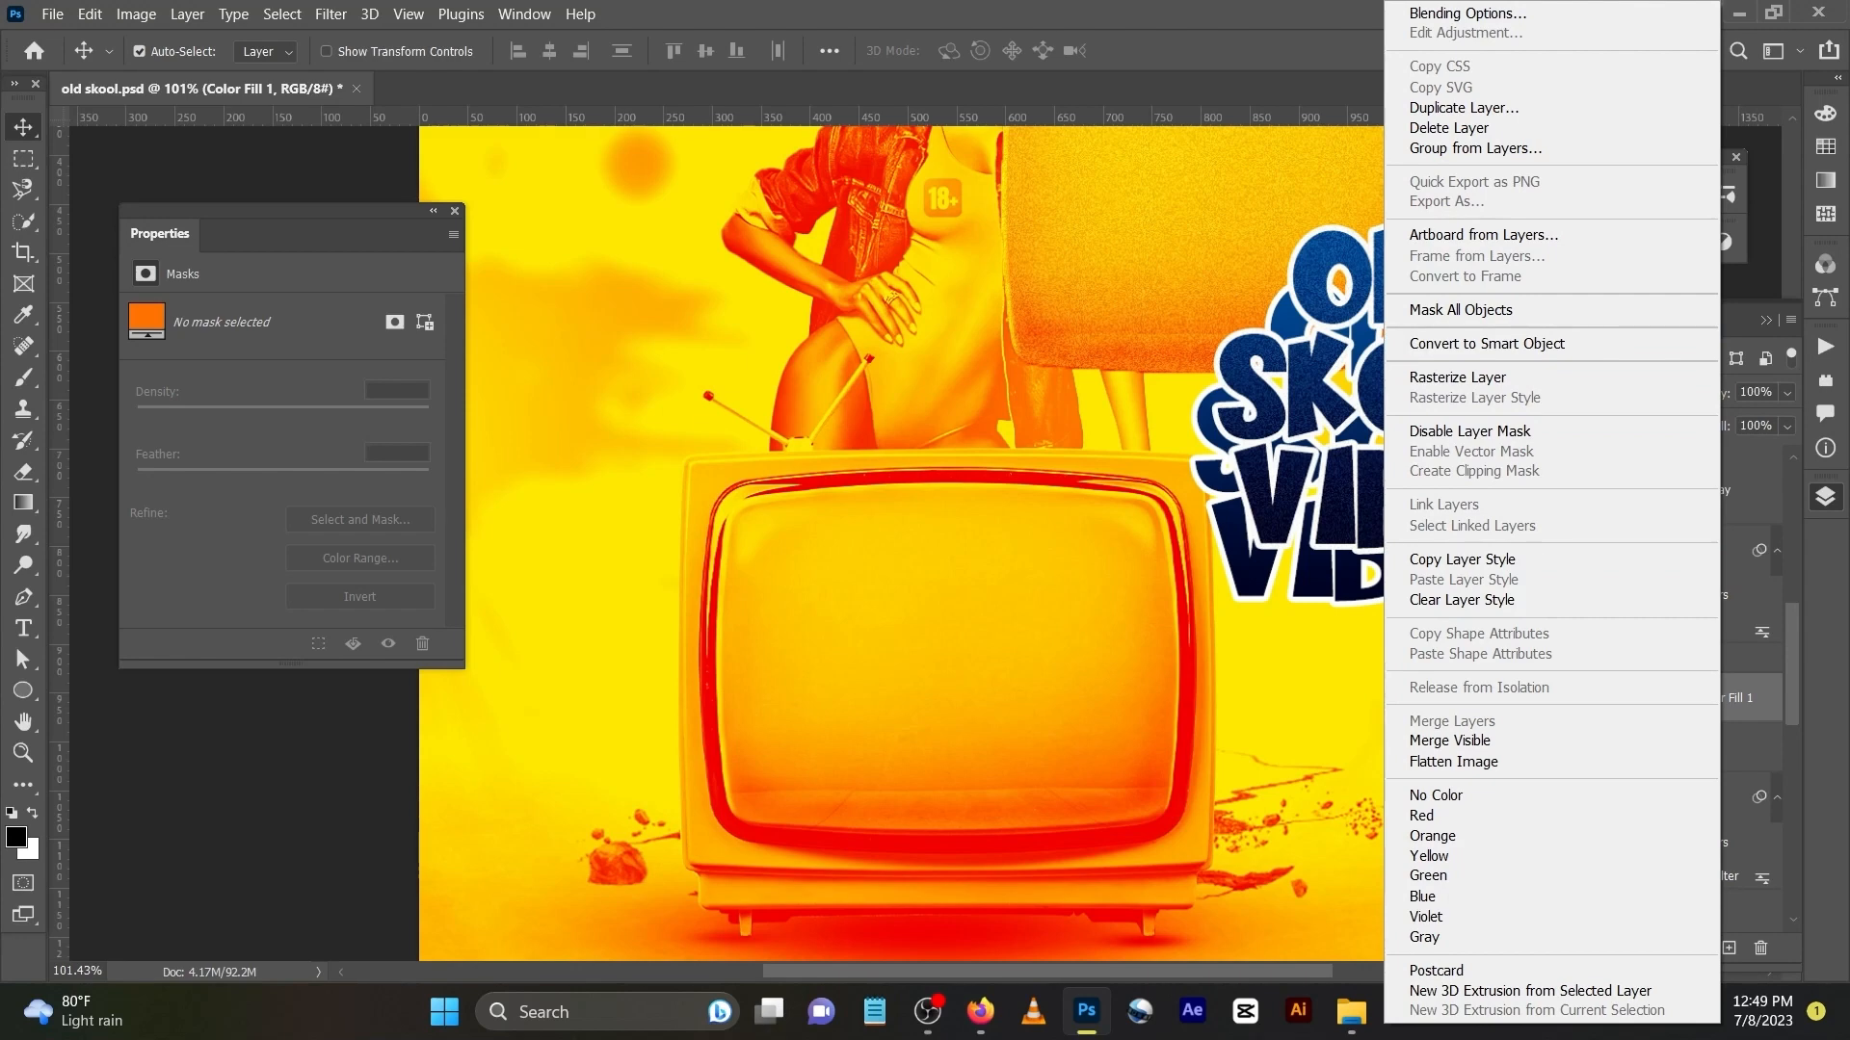
key("Escape")
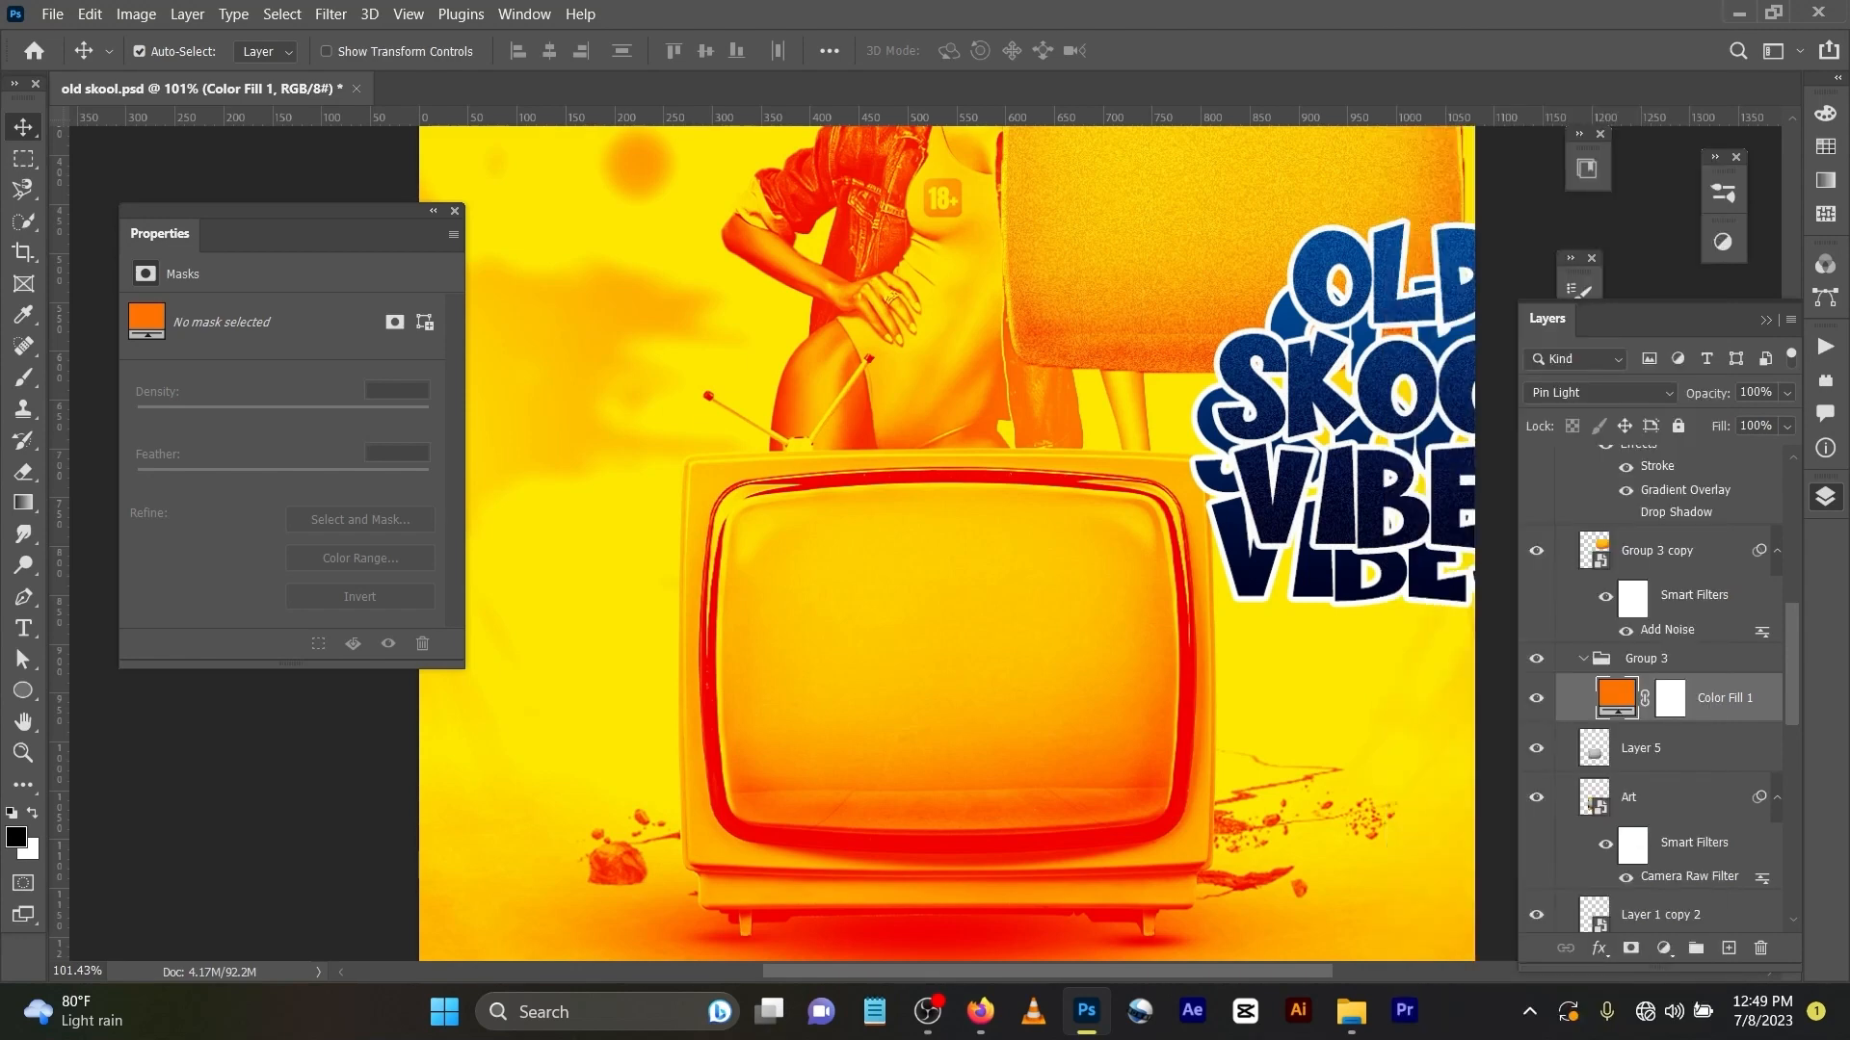
right_click(1617, 699)
right_click(1580, 703)
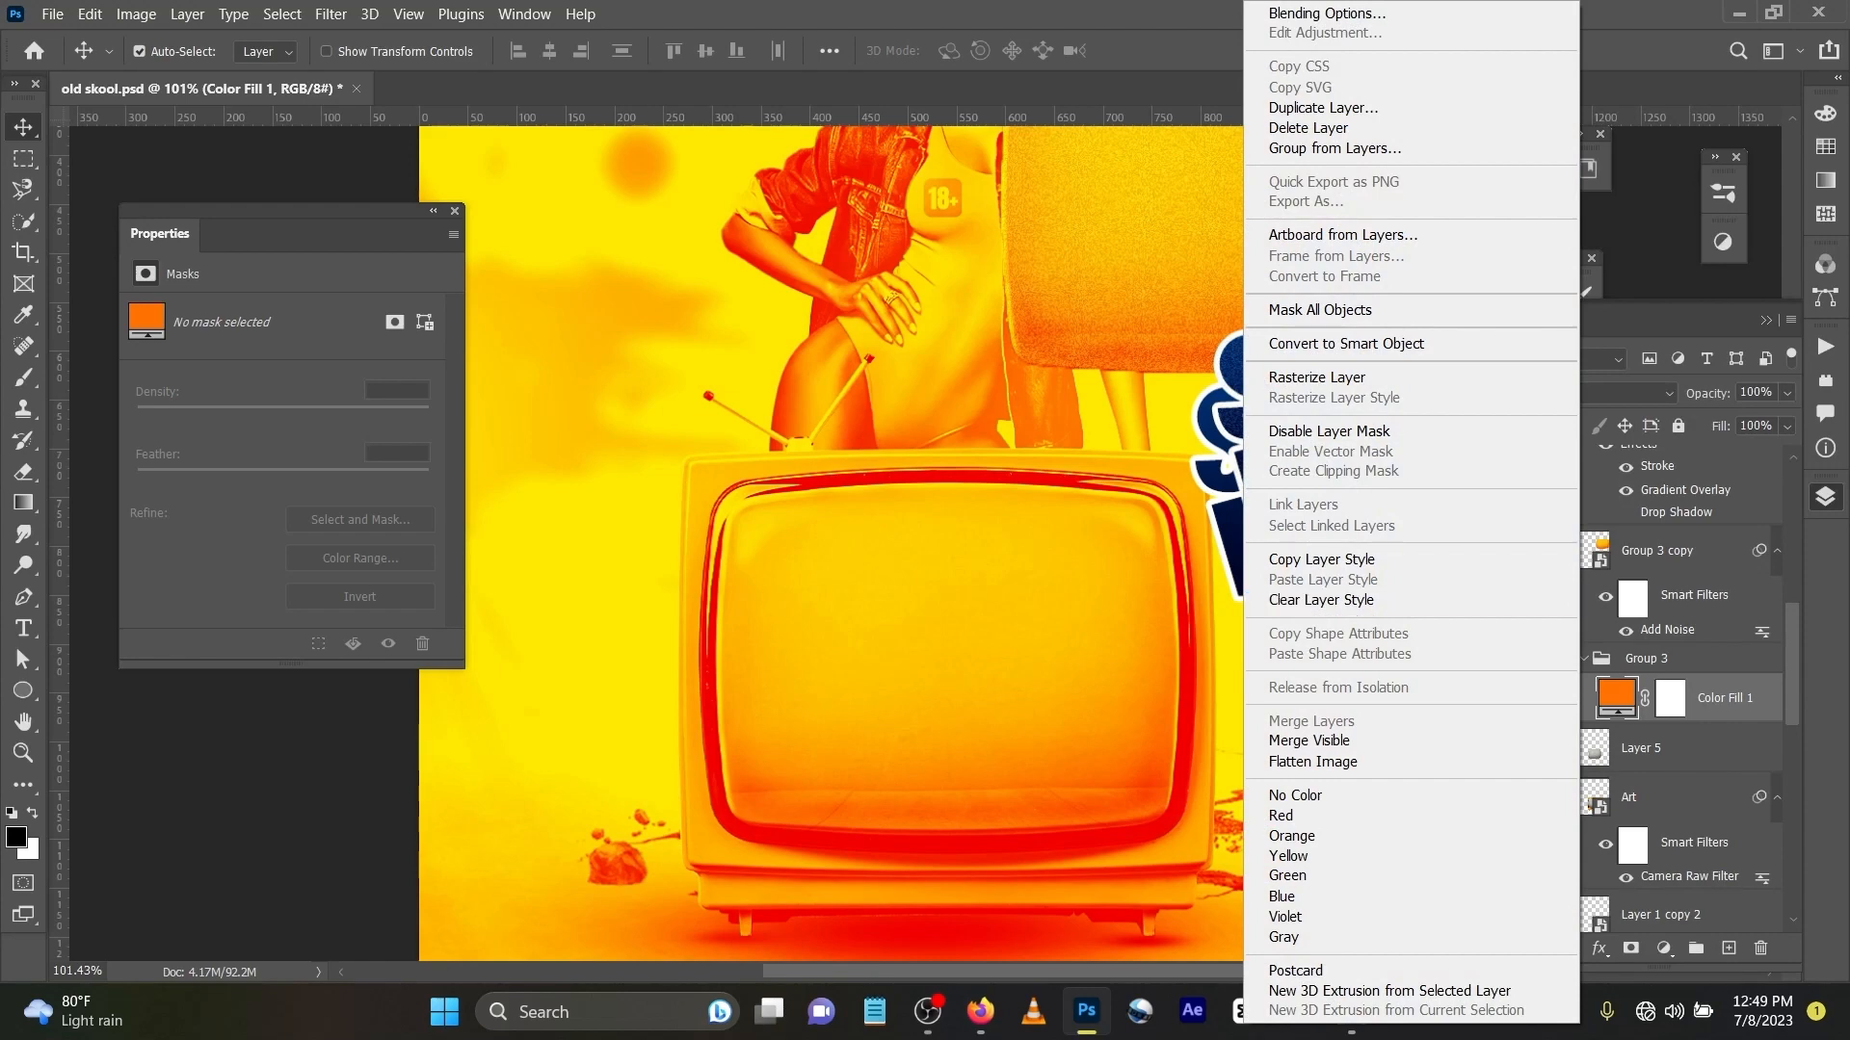
key("Escape")
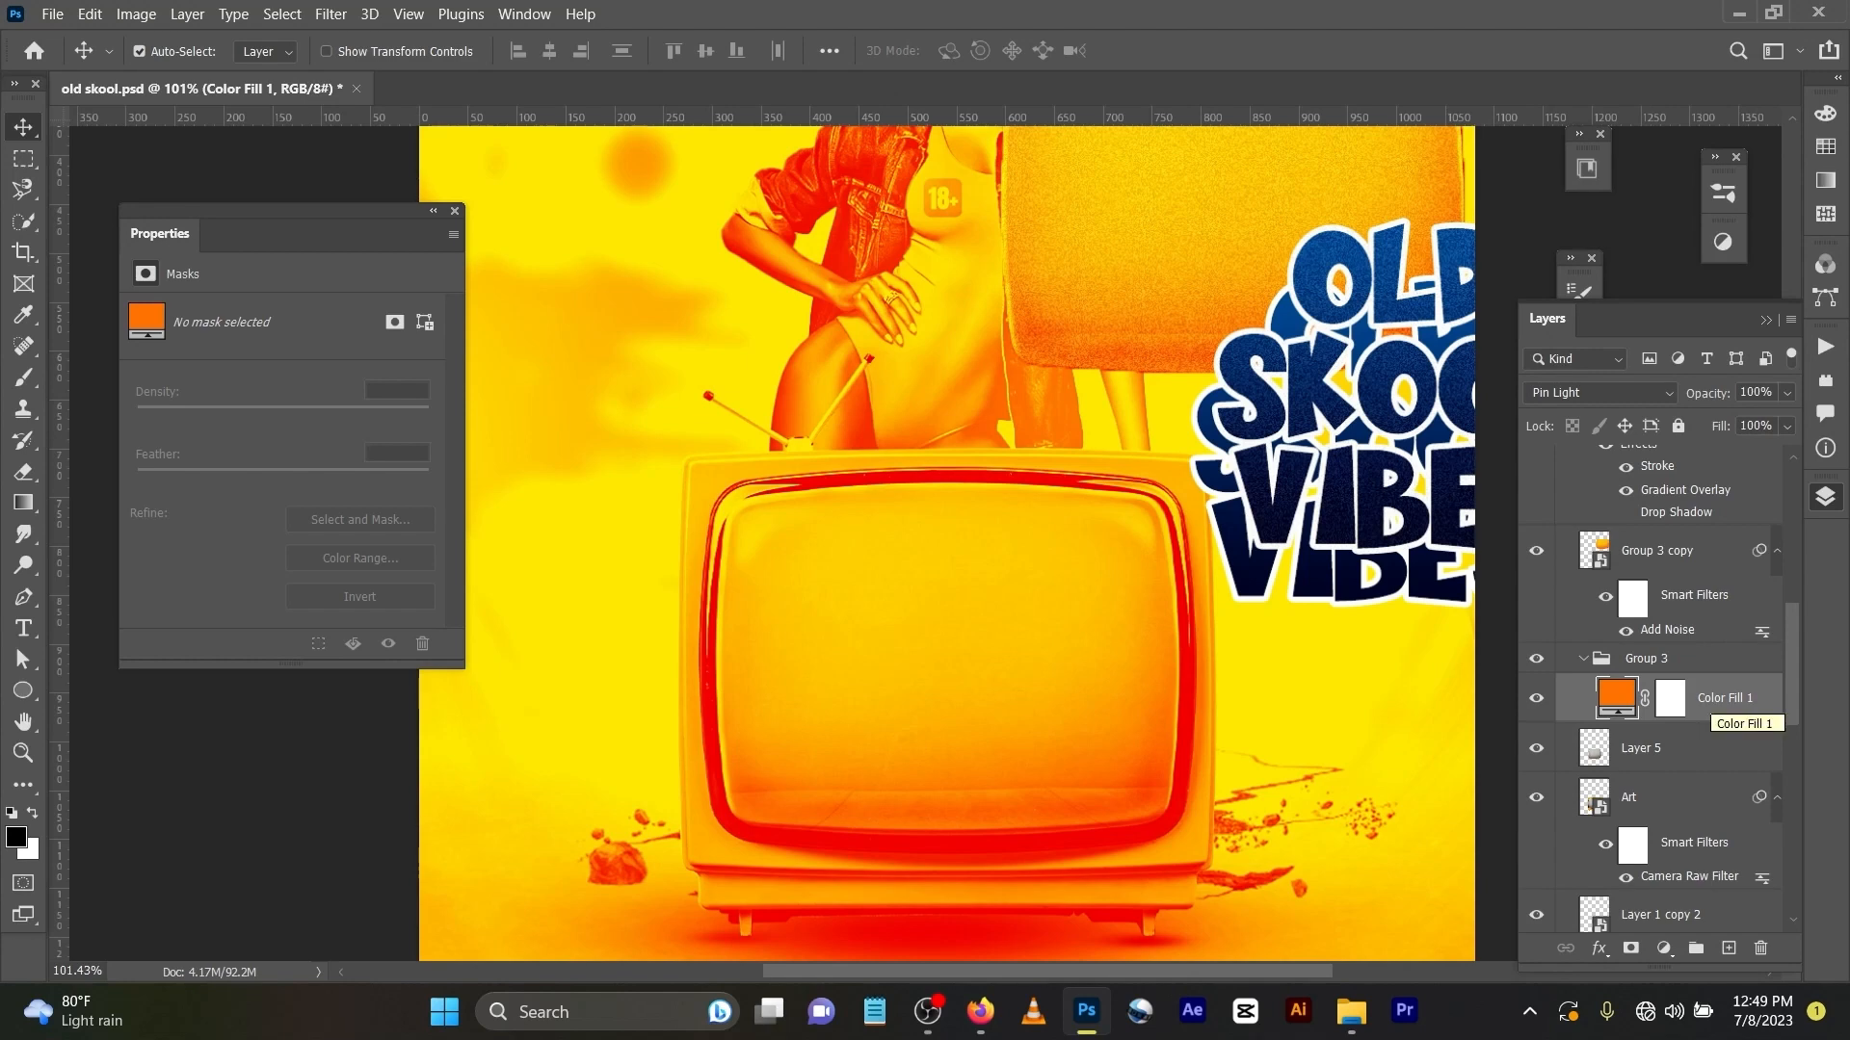
key("Delete")
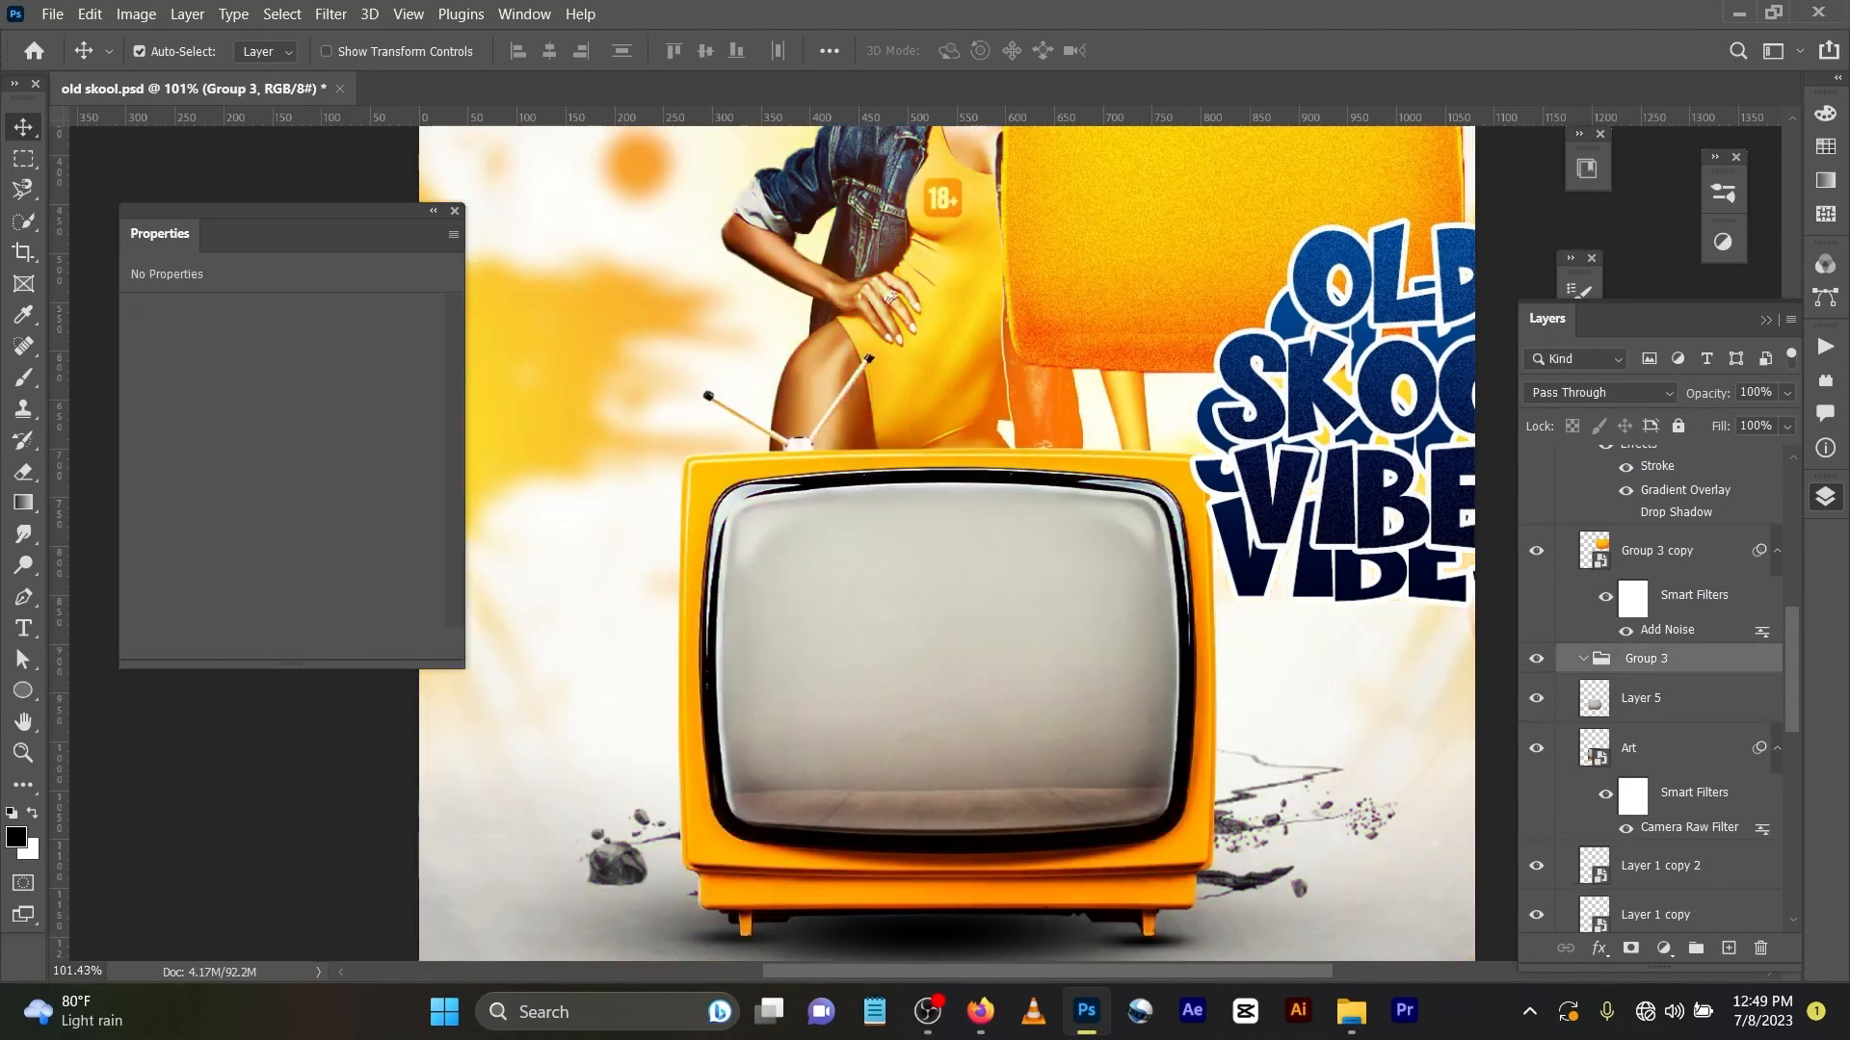
Step: Create an empty layer above the copied screen on Layer 5 and clip it to that screen
left_click(1642, 698)
left_click(1728, 949)
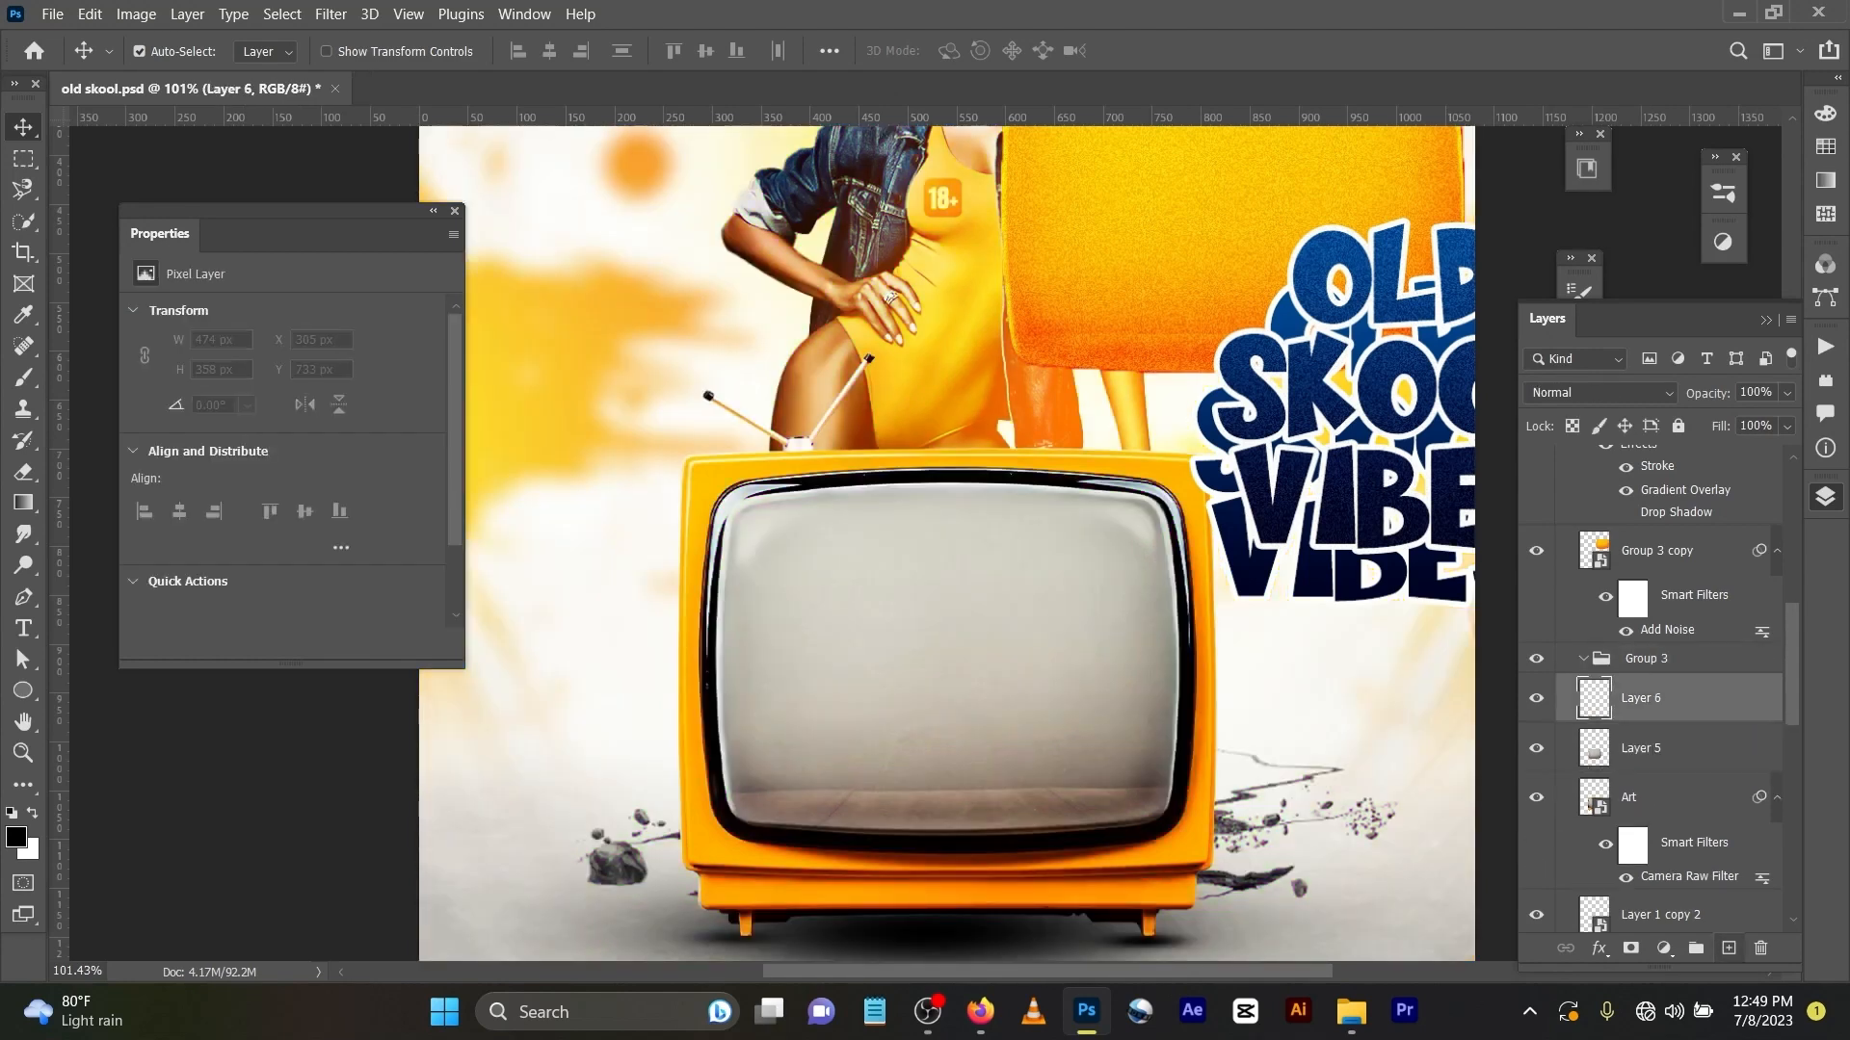
right_click(1678, 698)
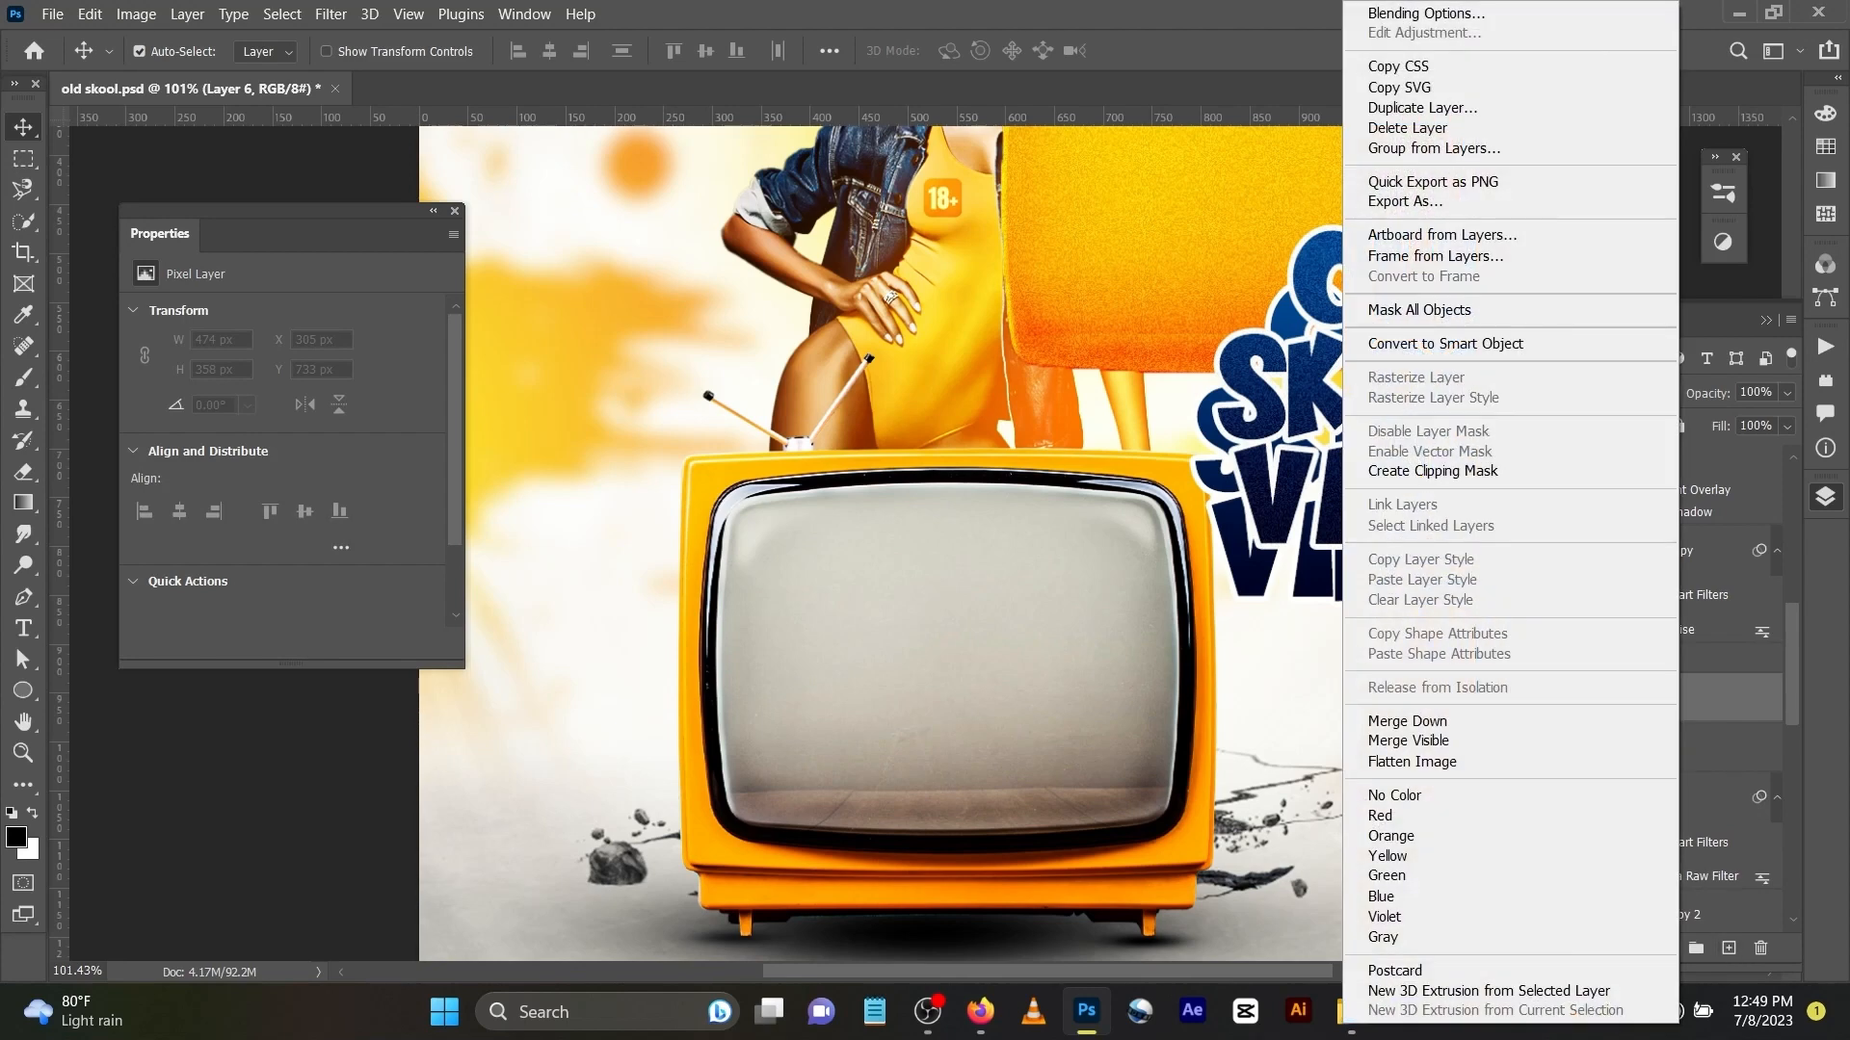
left_click(1433, 471)
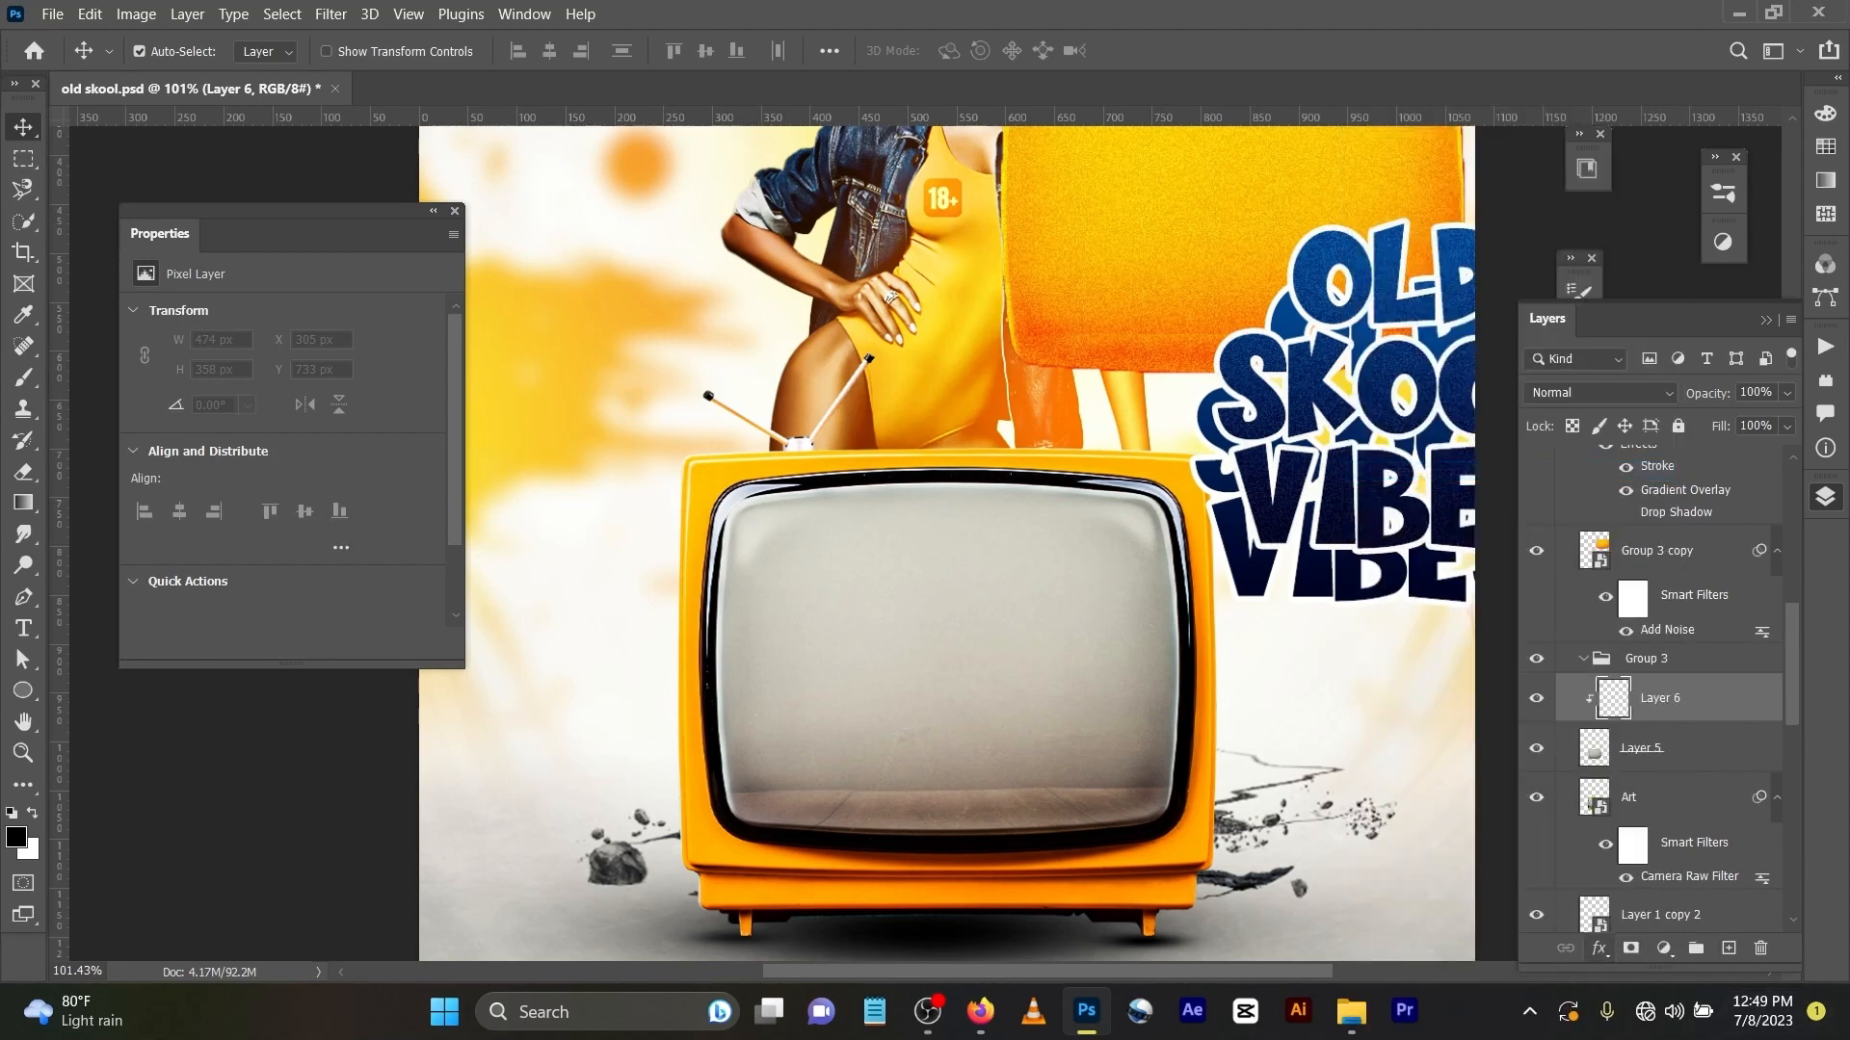
Step: Add a Solid Color fill clipped to the television screen, using orange fb7604 sampled from the grainy panel's edge
left_click(1598, 949)
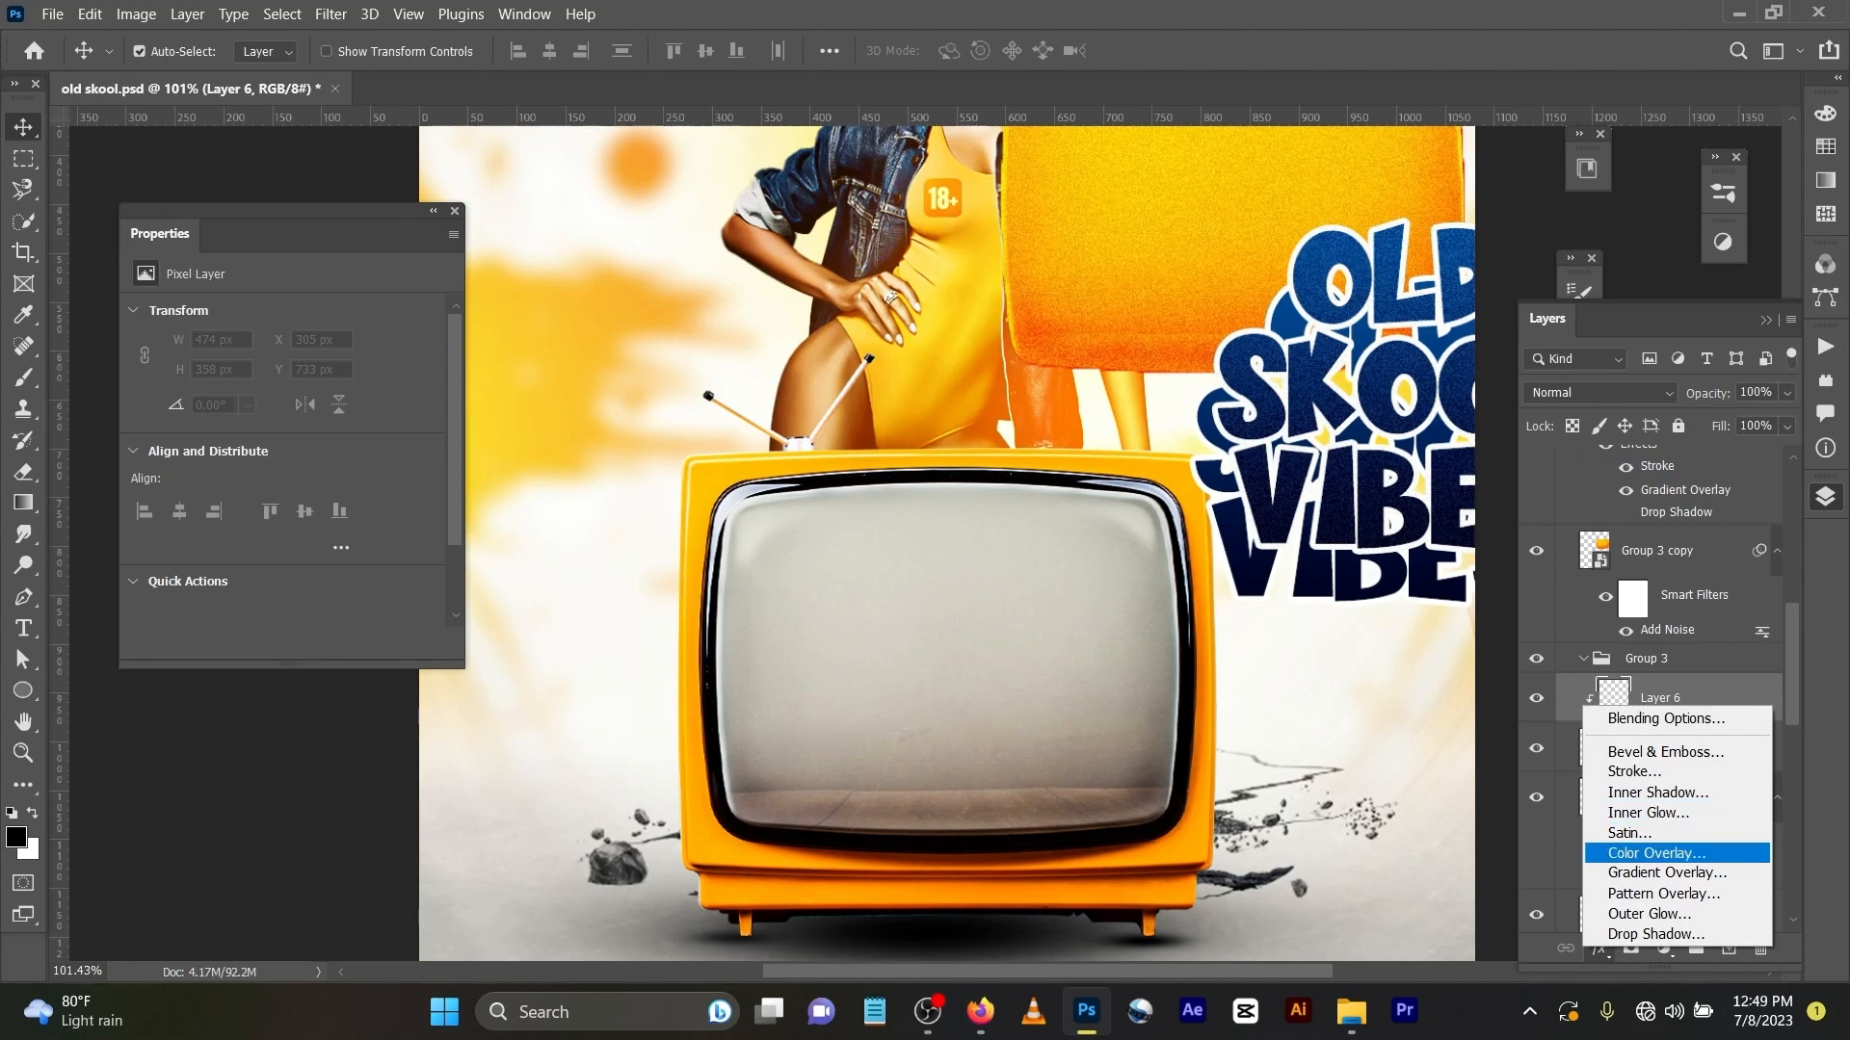
left_click(1663, 949)
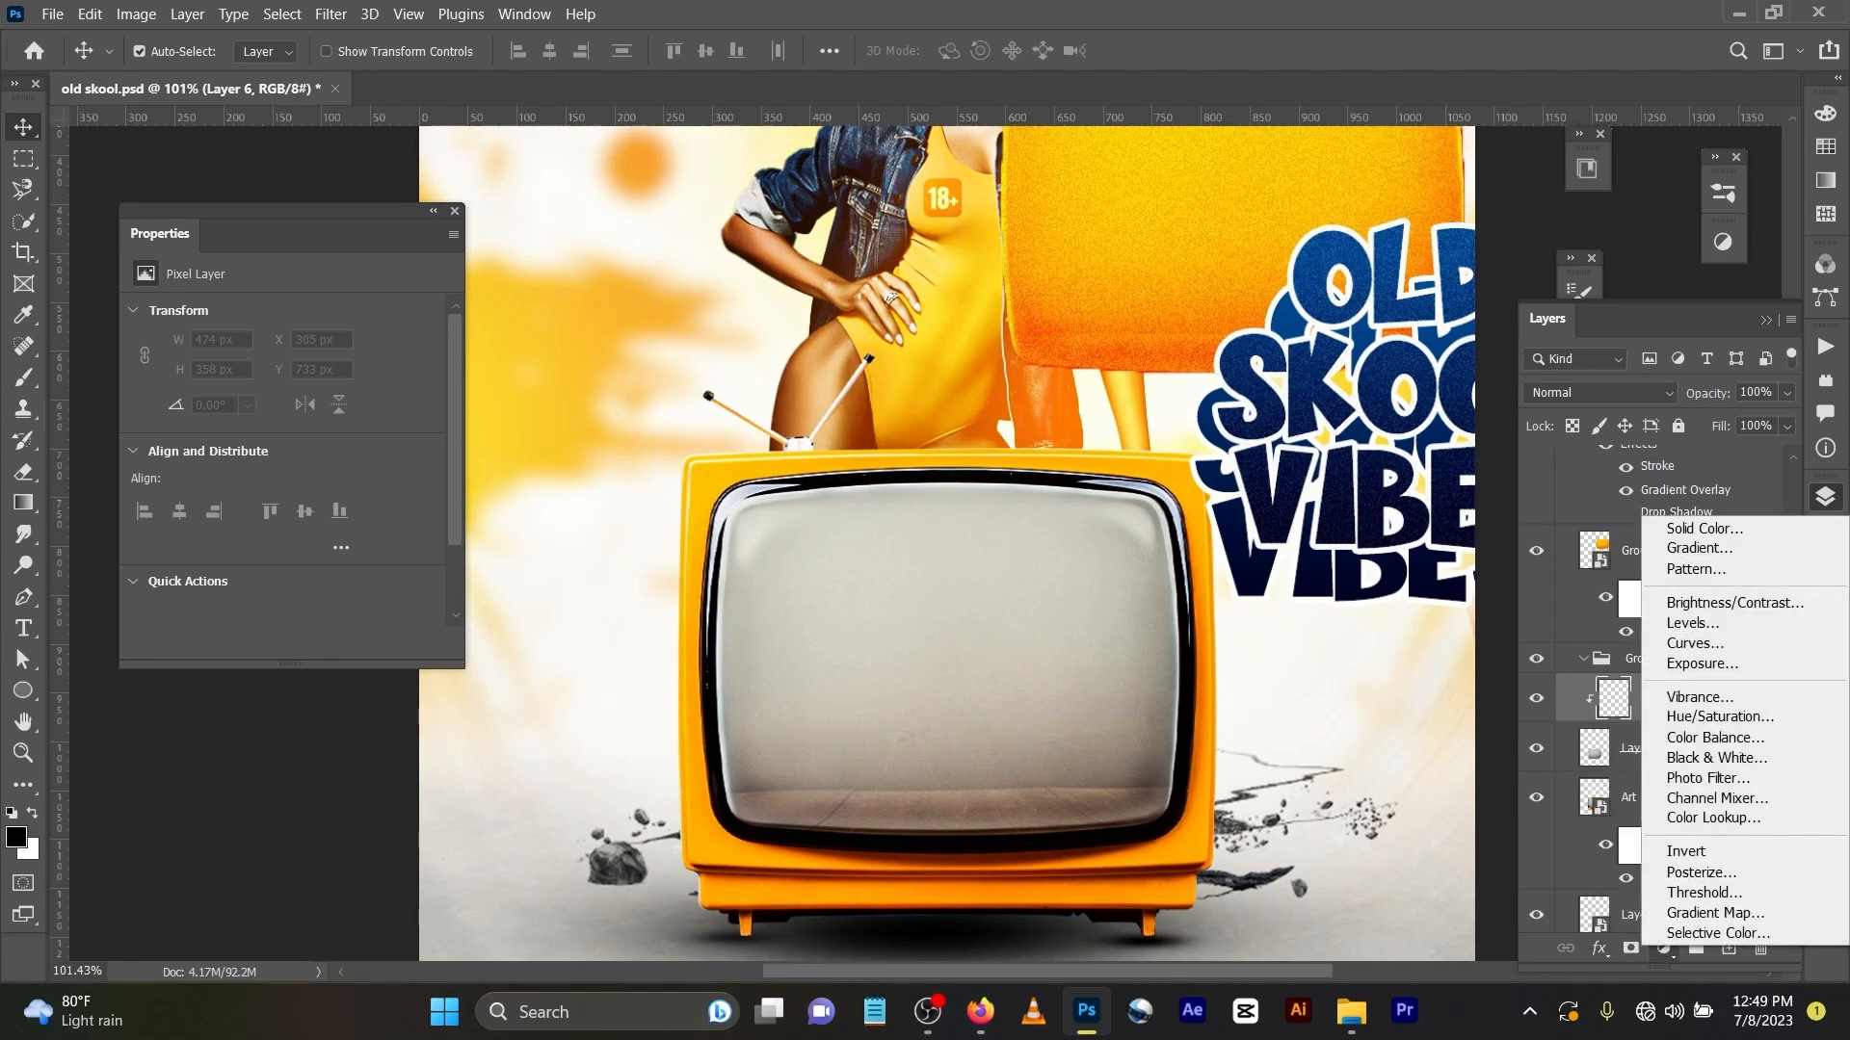
left_click(1685, 529)
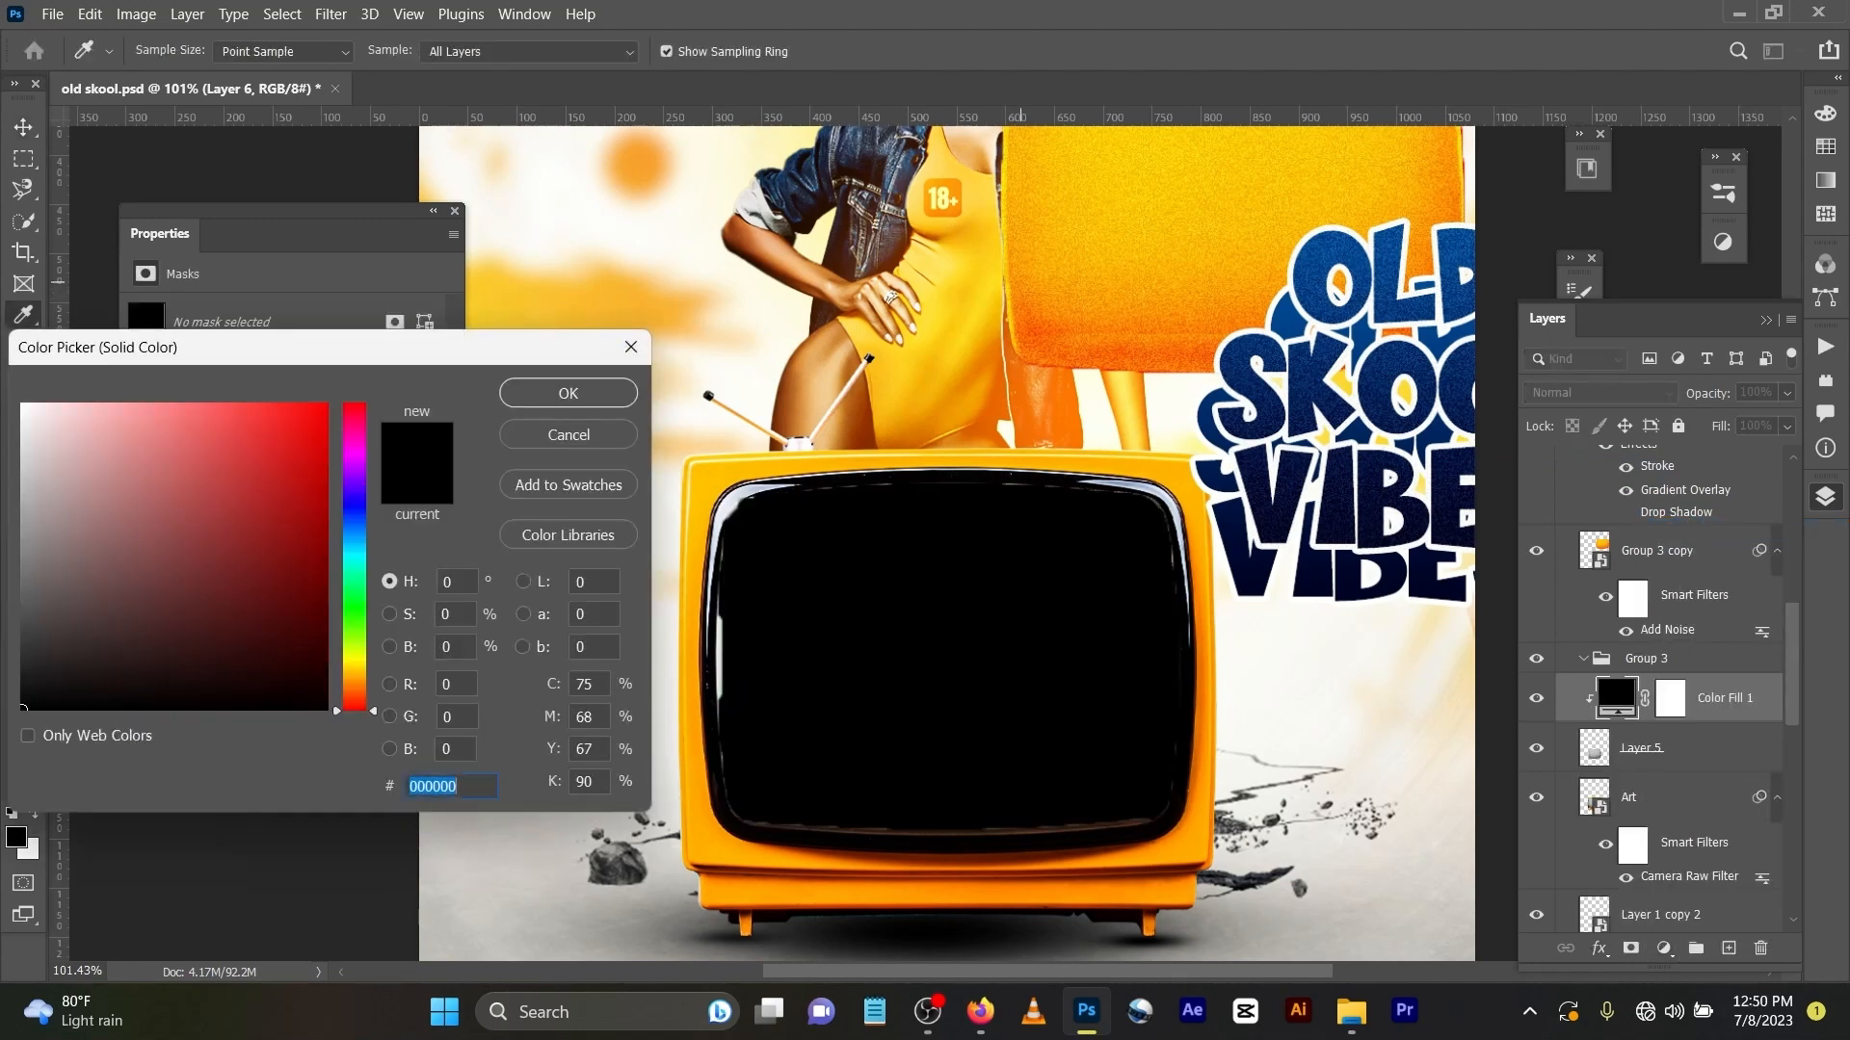
type("ffd00d")
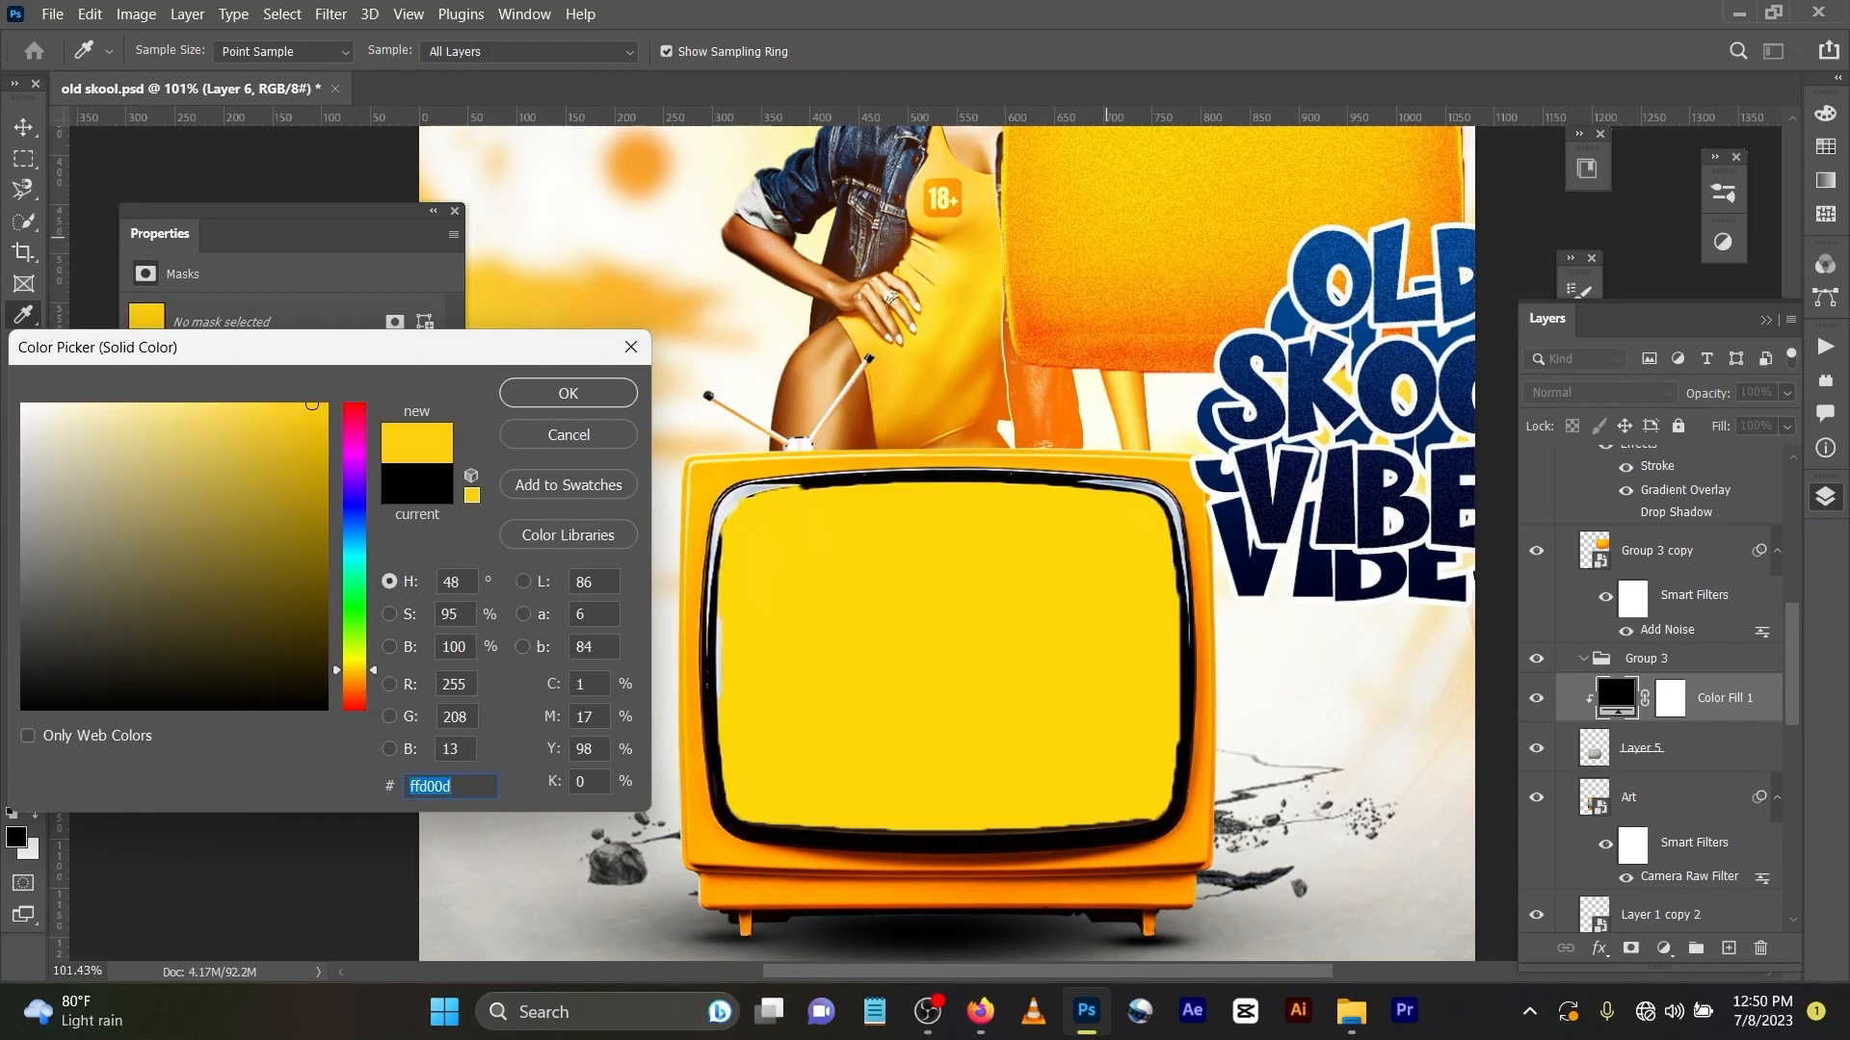
left_click(1192, 850)
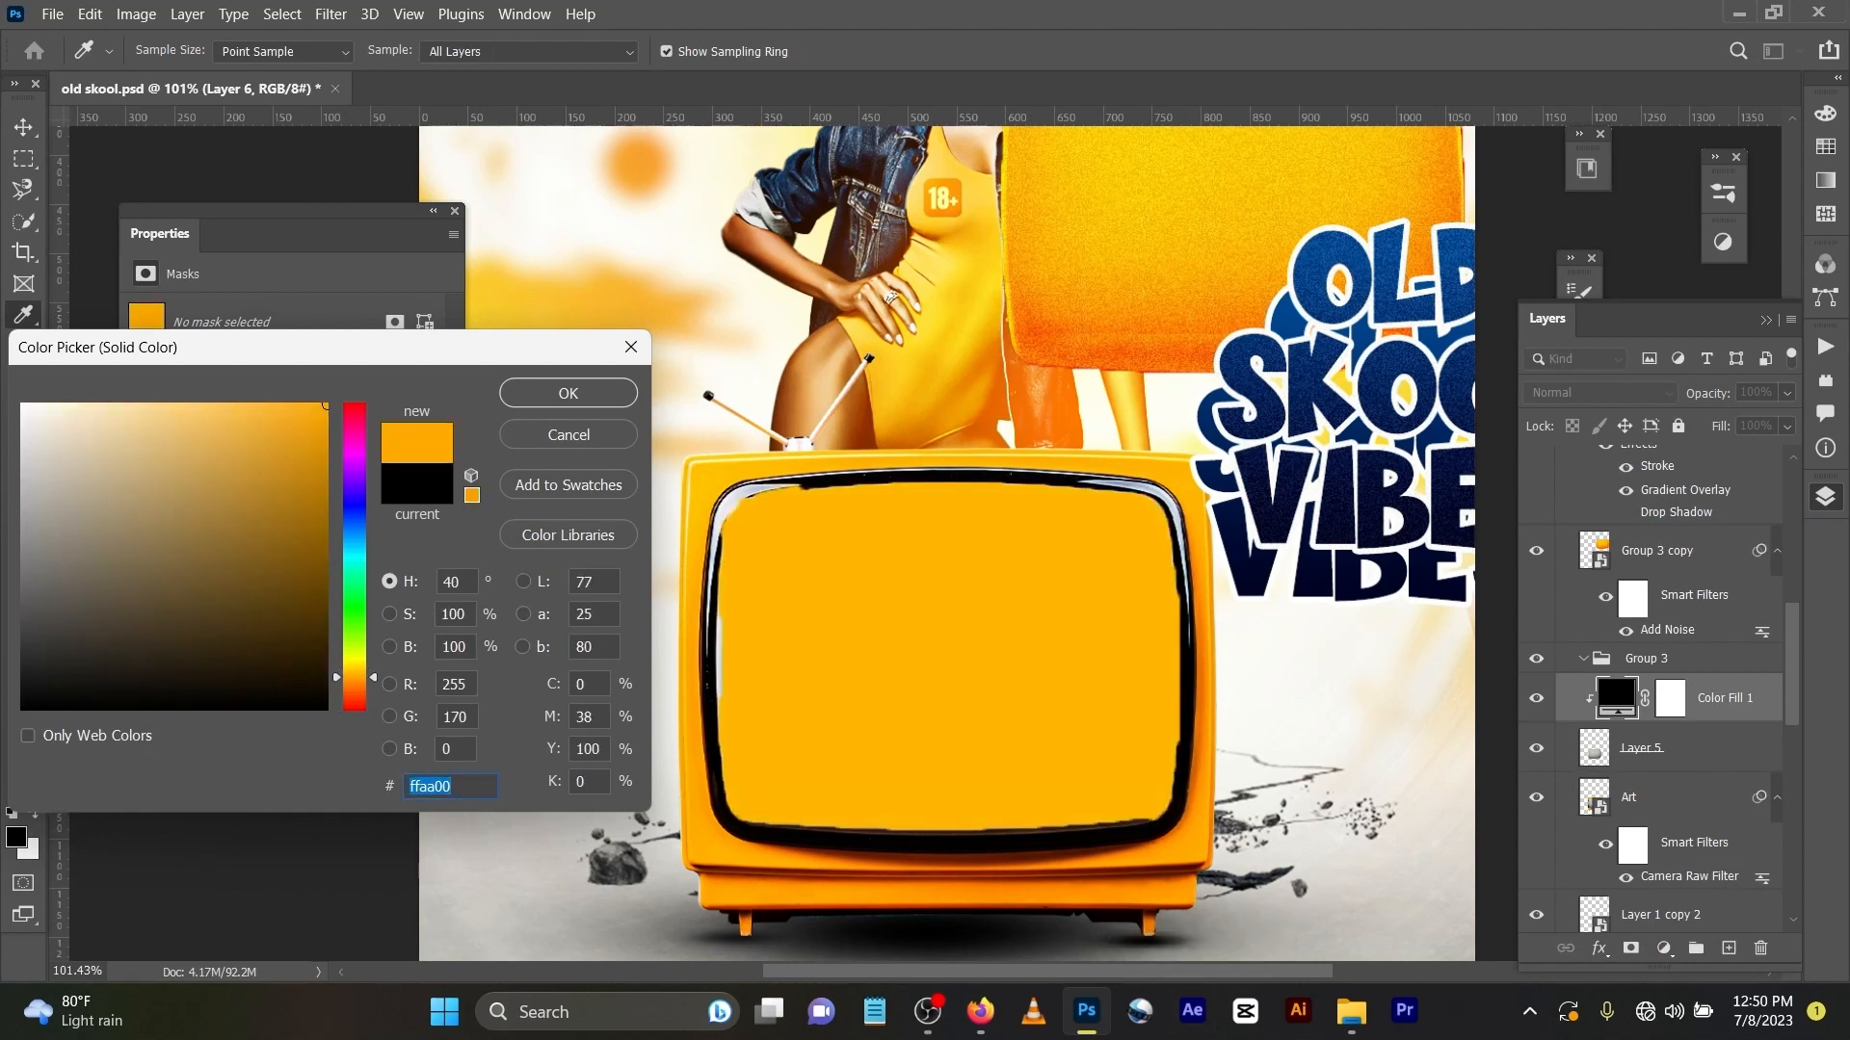
left_click(1053, 355)
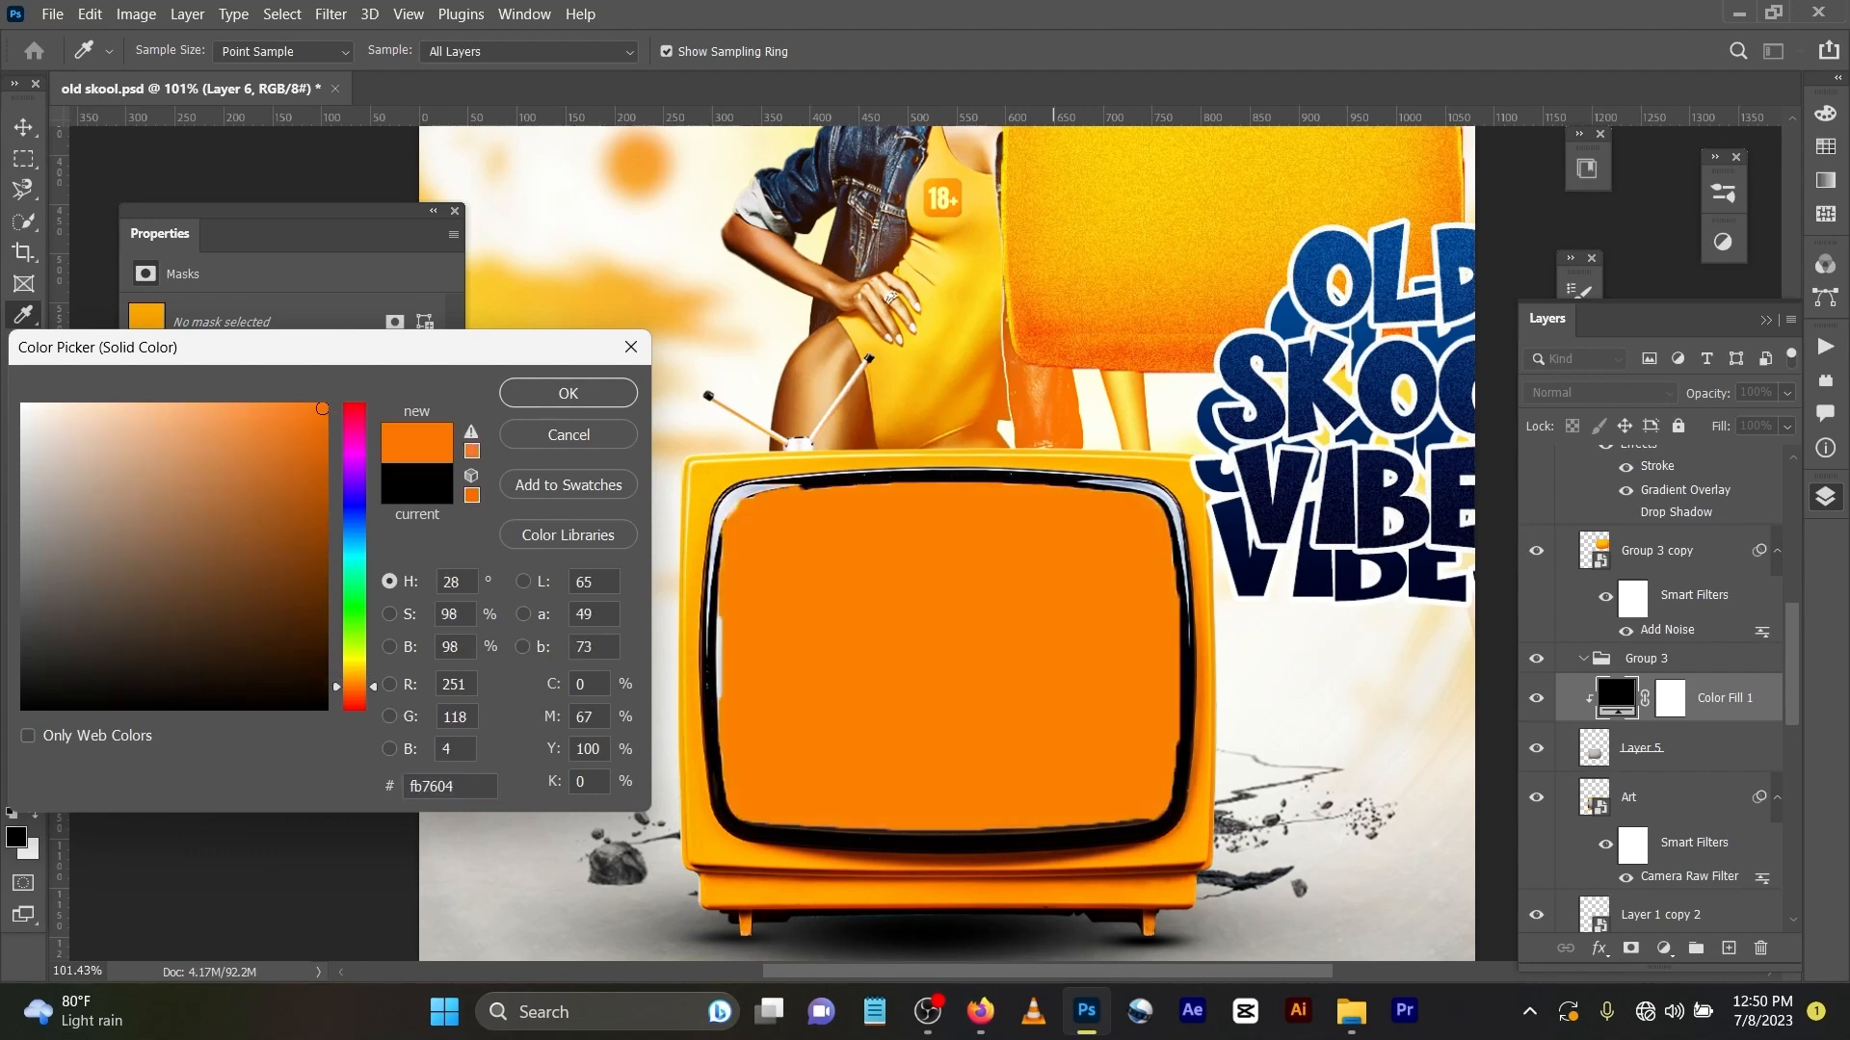
key("Return")
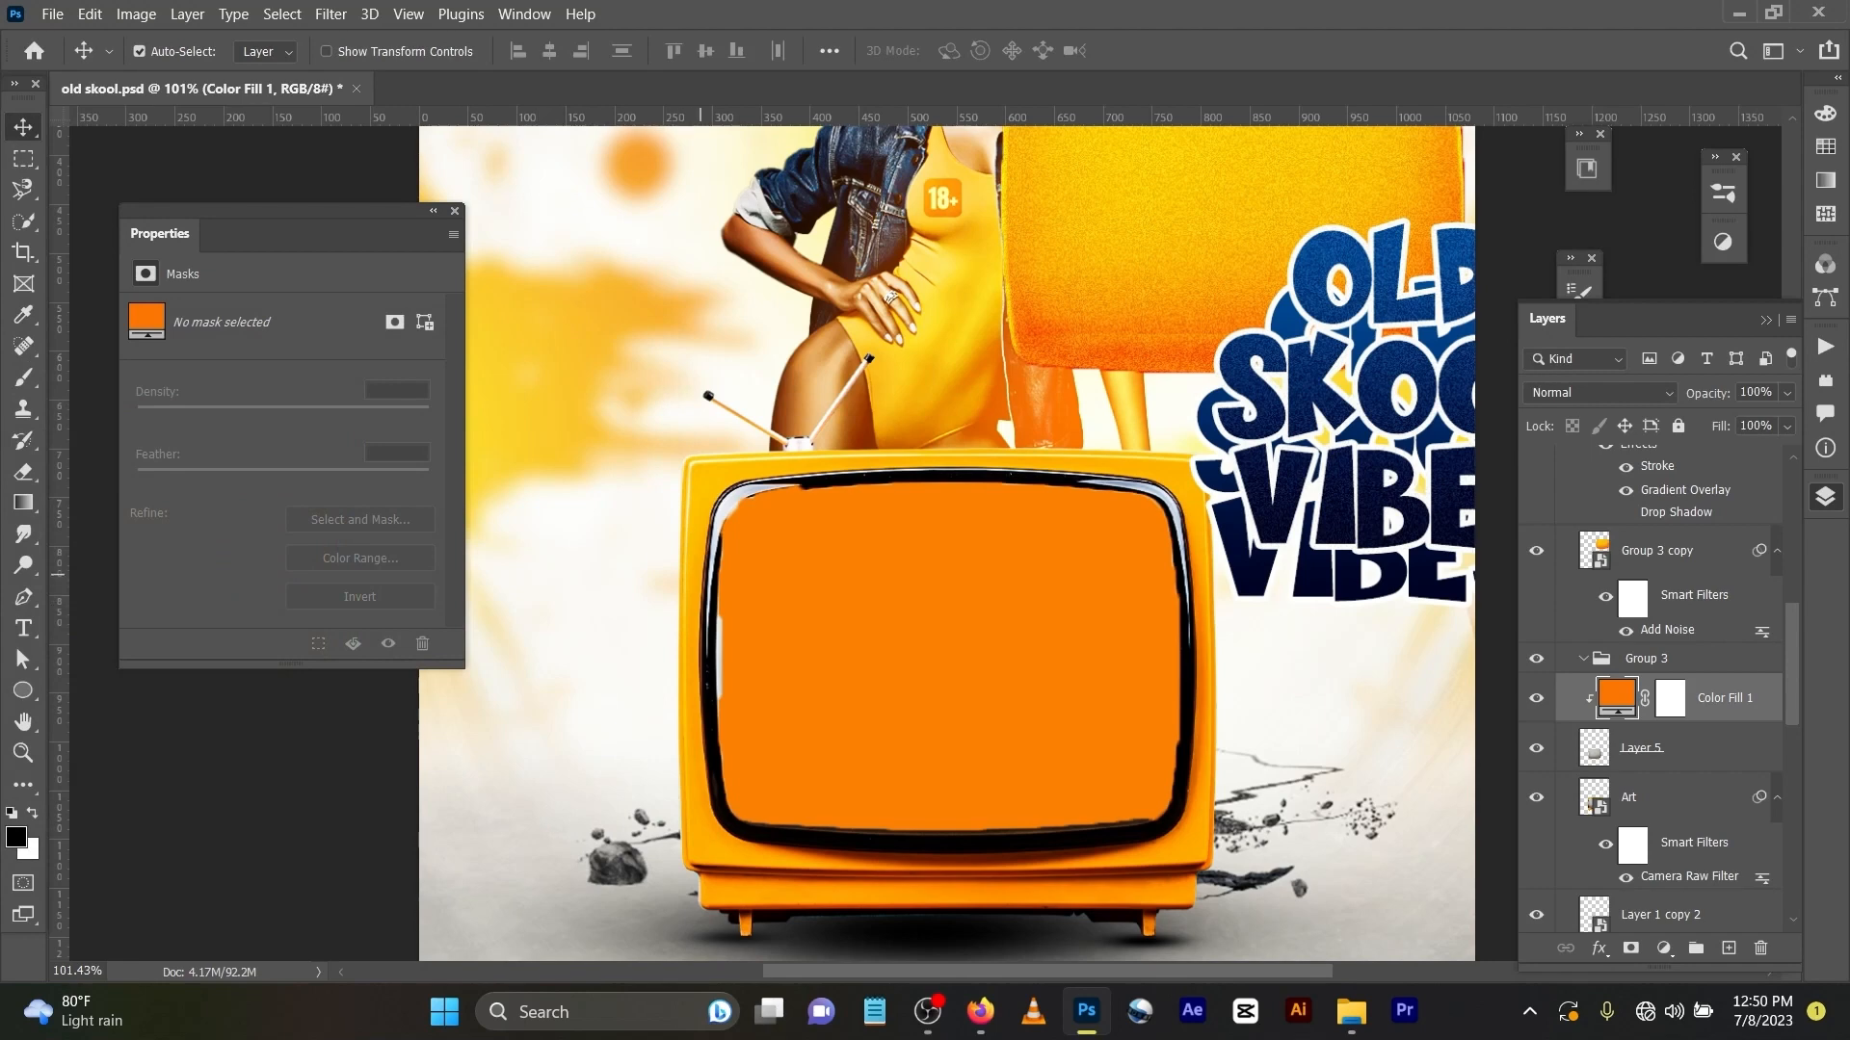
Step: Move the grainy orange panel of Group 3 copy down and slightly left, close to the television's top edge
scroll(713, 569, "up", 2)
scroll(712, 565, "up", 3)
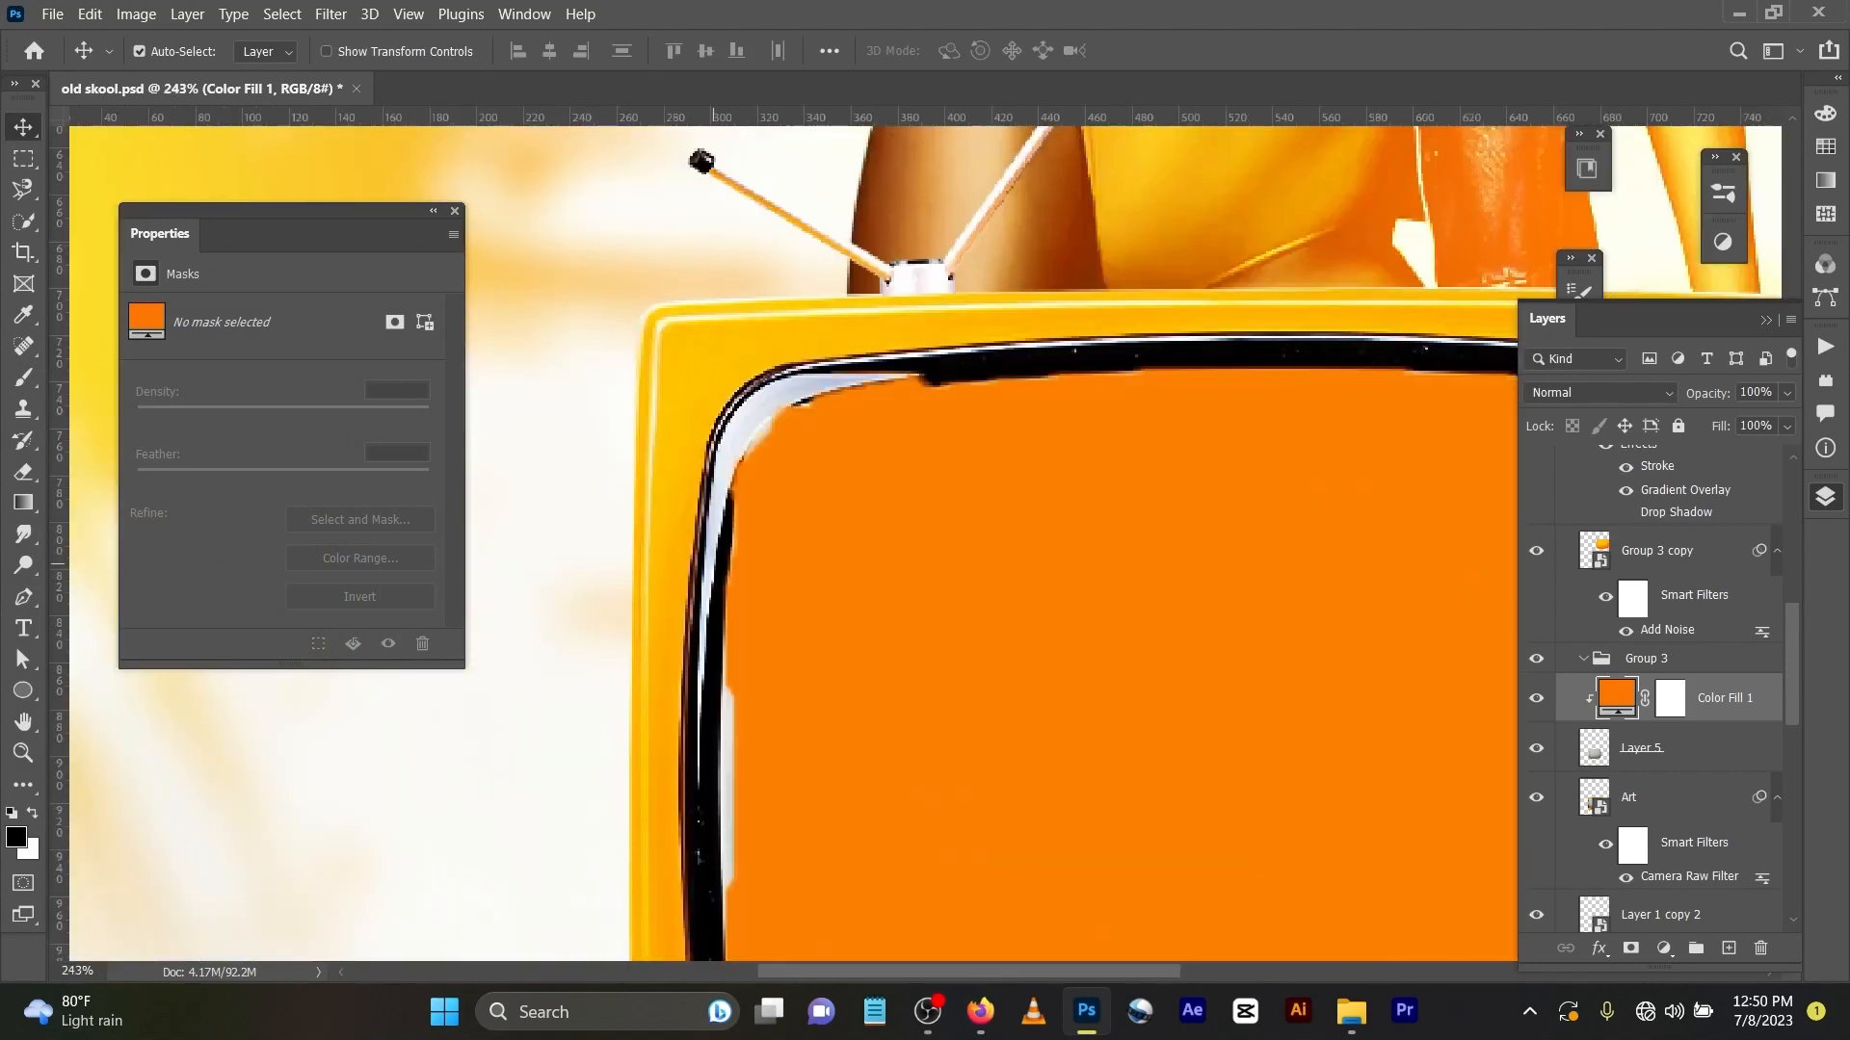
scroll(756, 519, "down", 3)
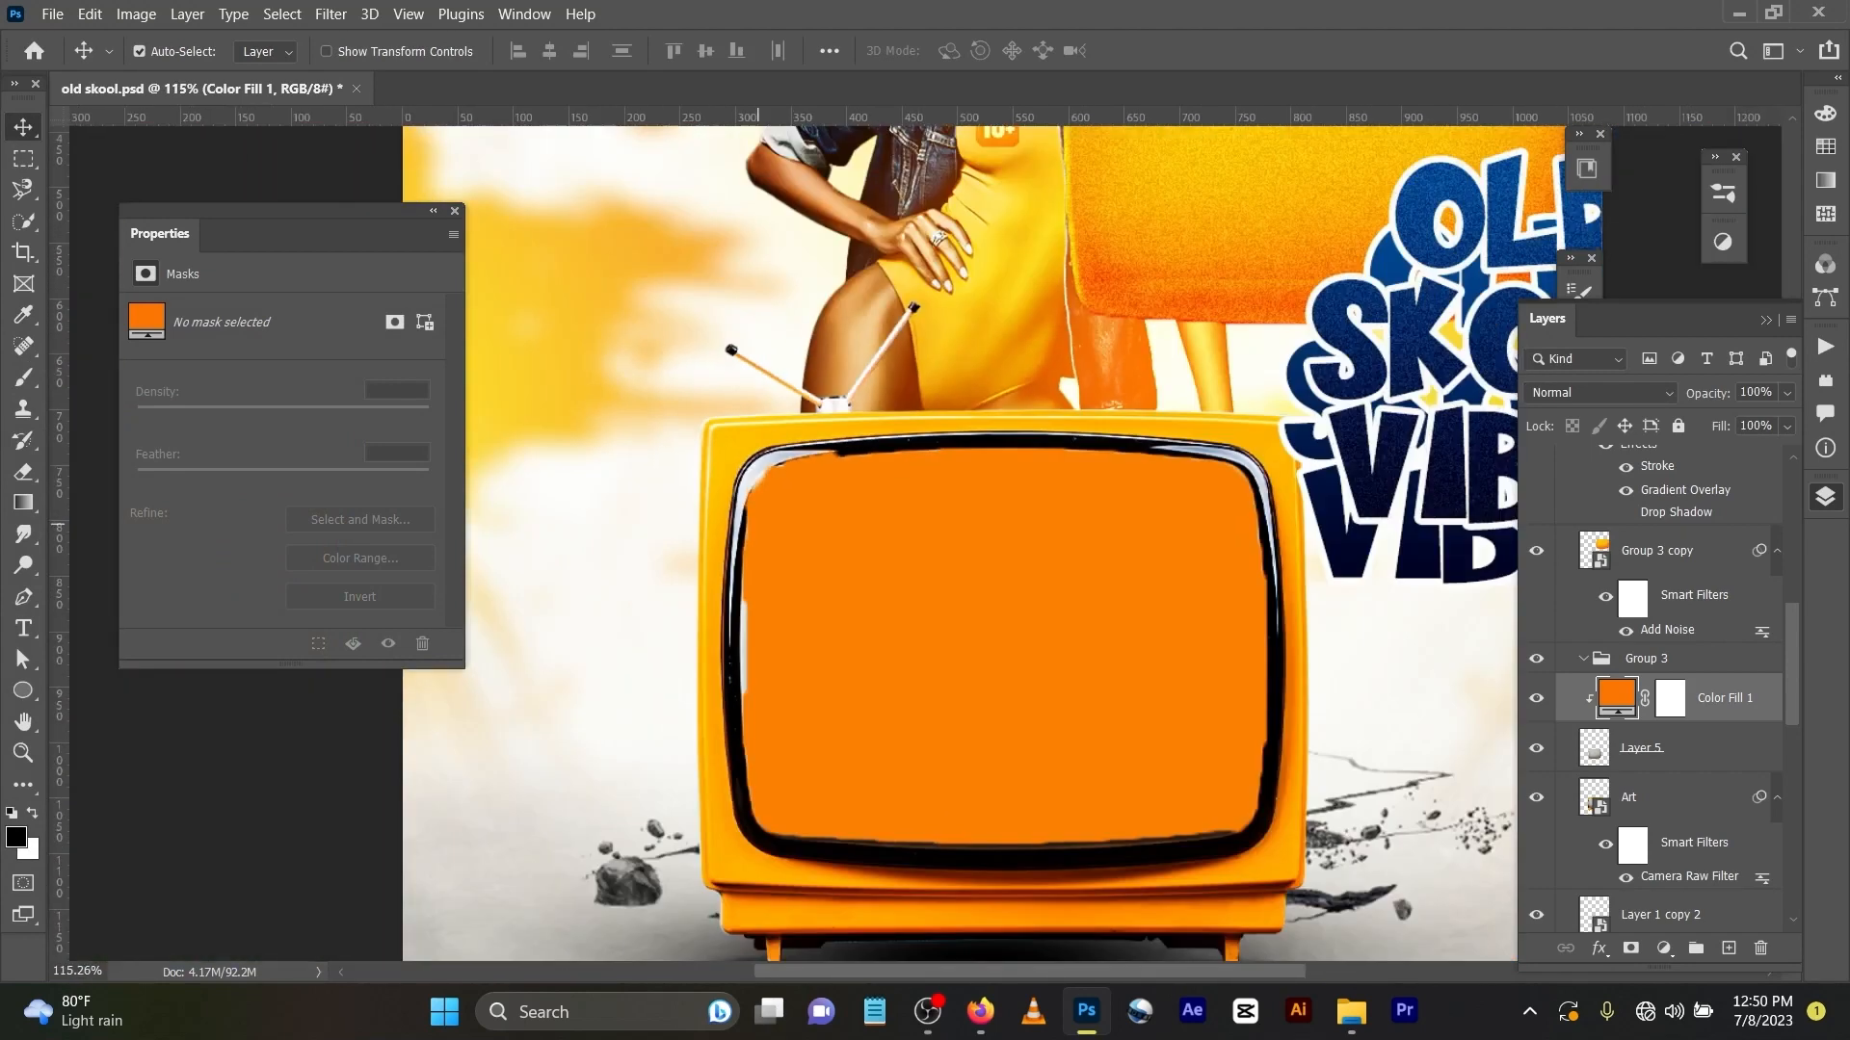
scroll(736, 520, "down", 3)
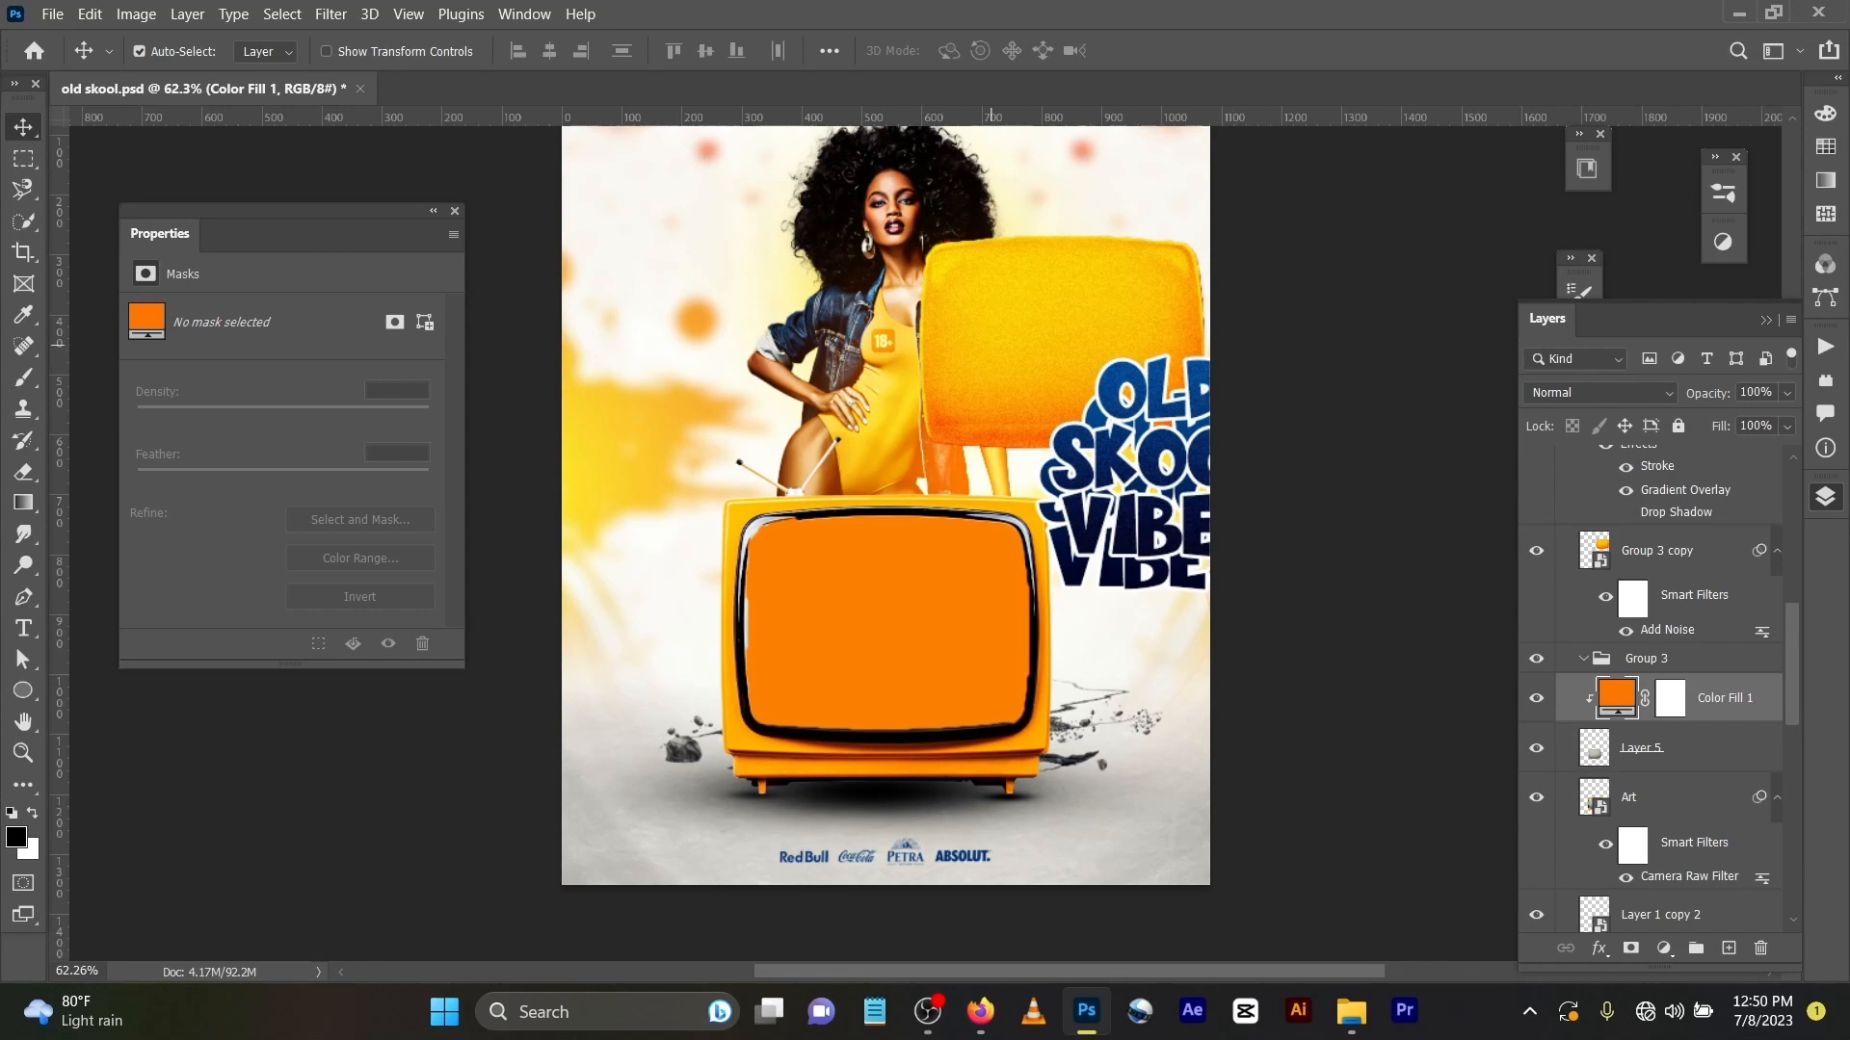
left_click_drag(990, 344, 965, 405)
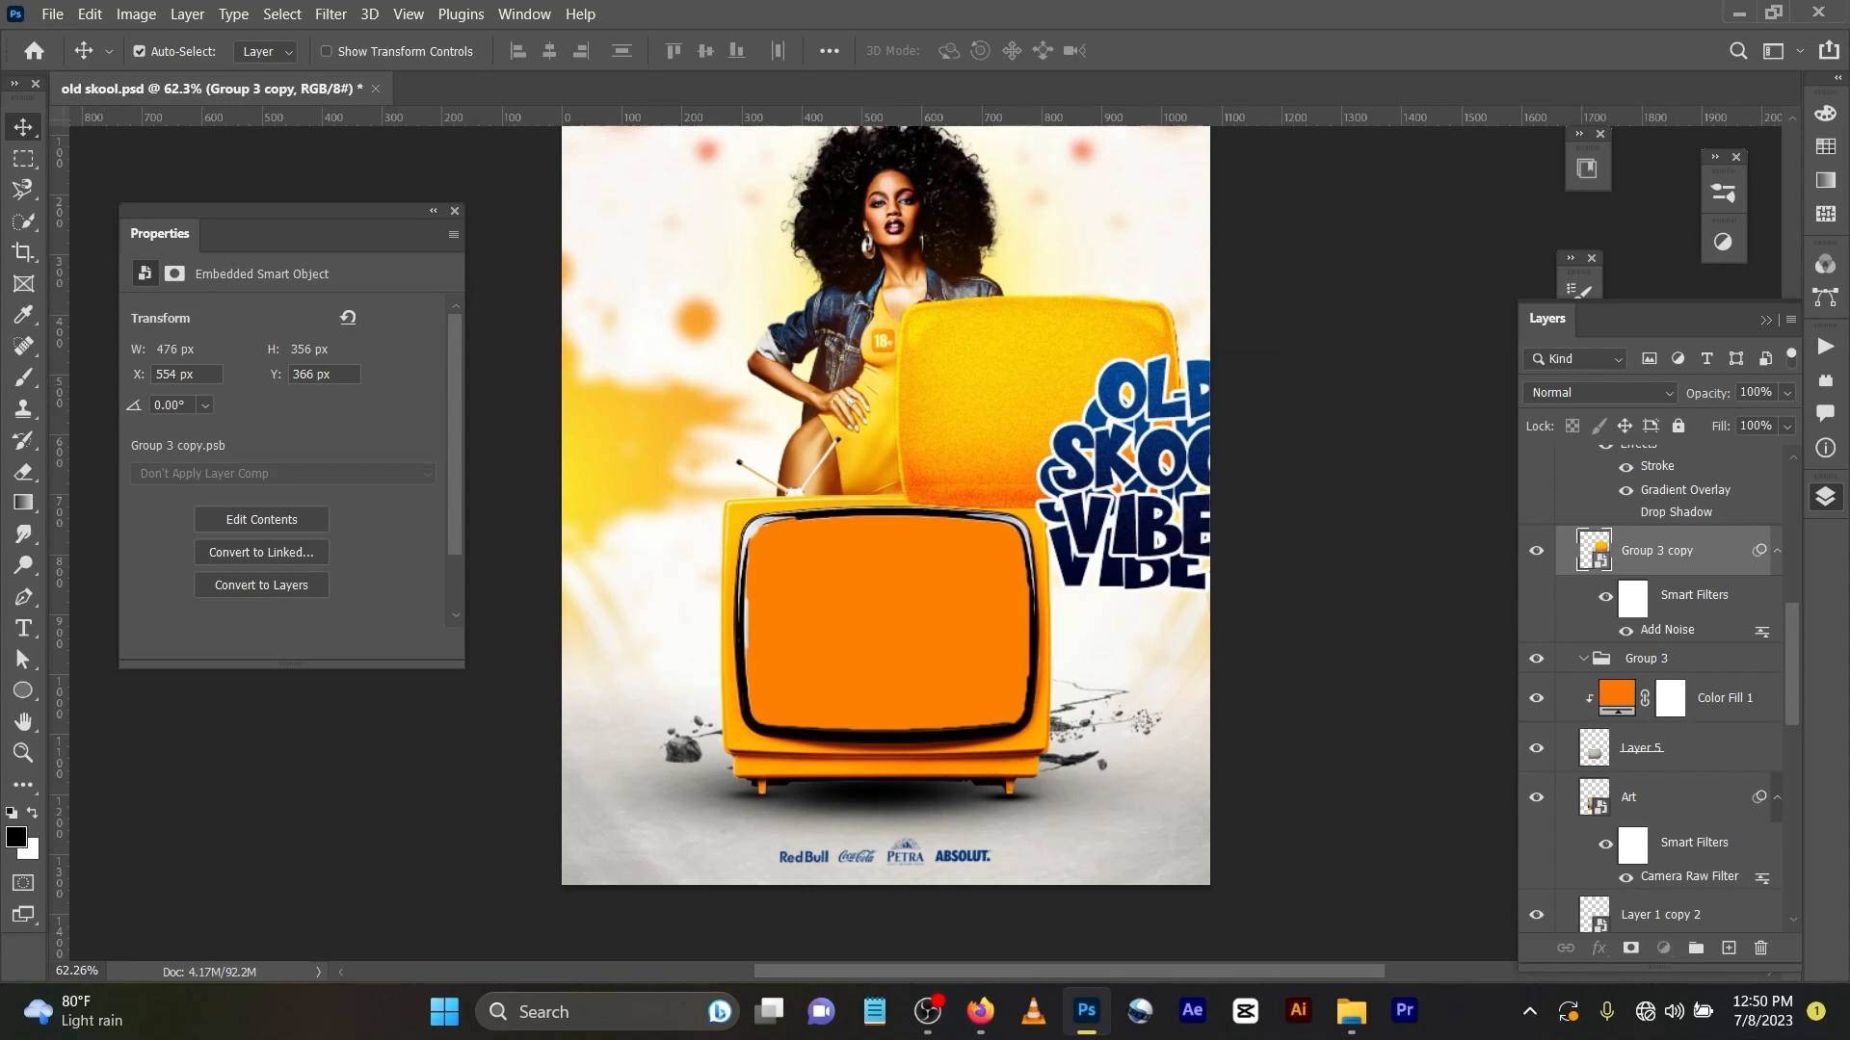
Step: Add a Gradient Overlay to Color Fill 1 using the orange-to-yellow Learning and Leading preset from the 300Gradient-by-Leo-Simon set
left_click(1616, 697)
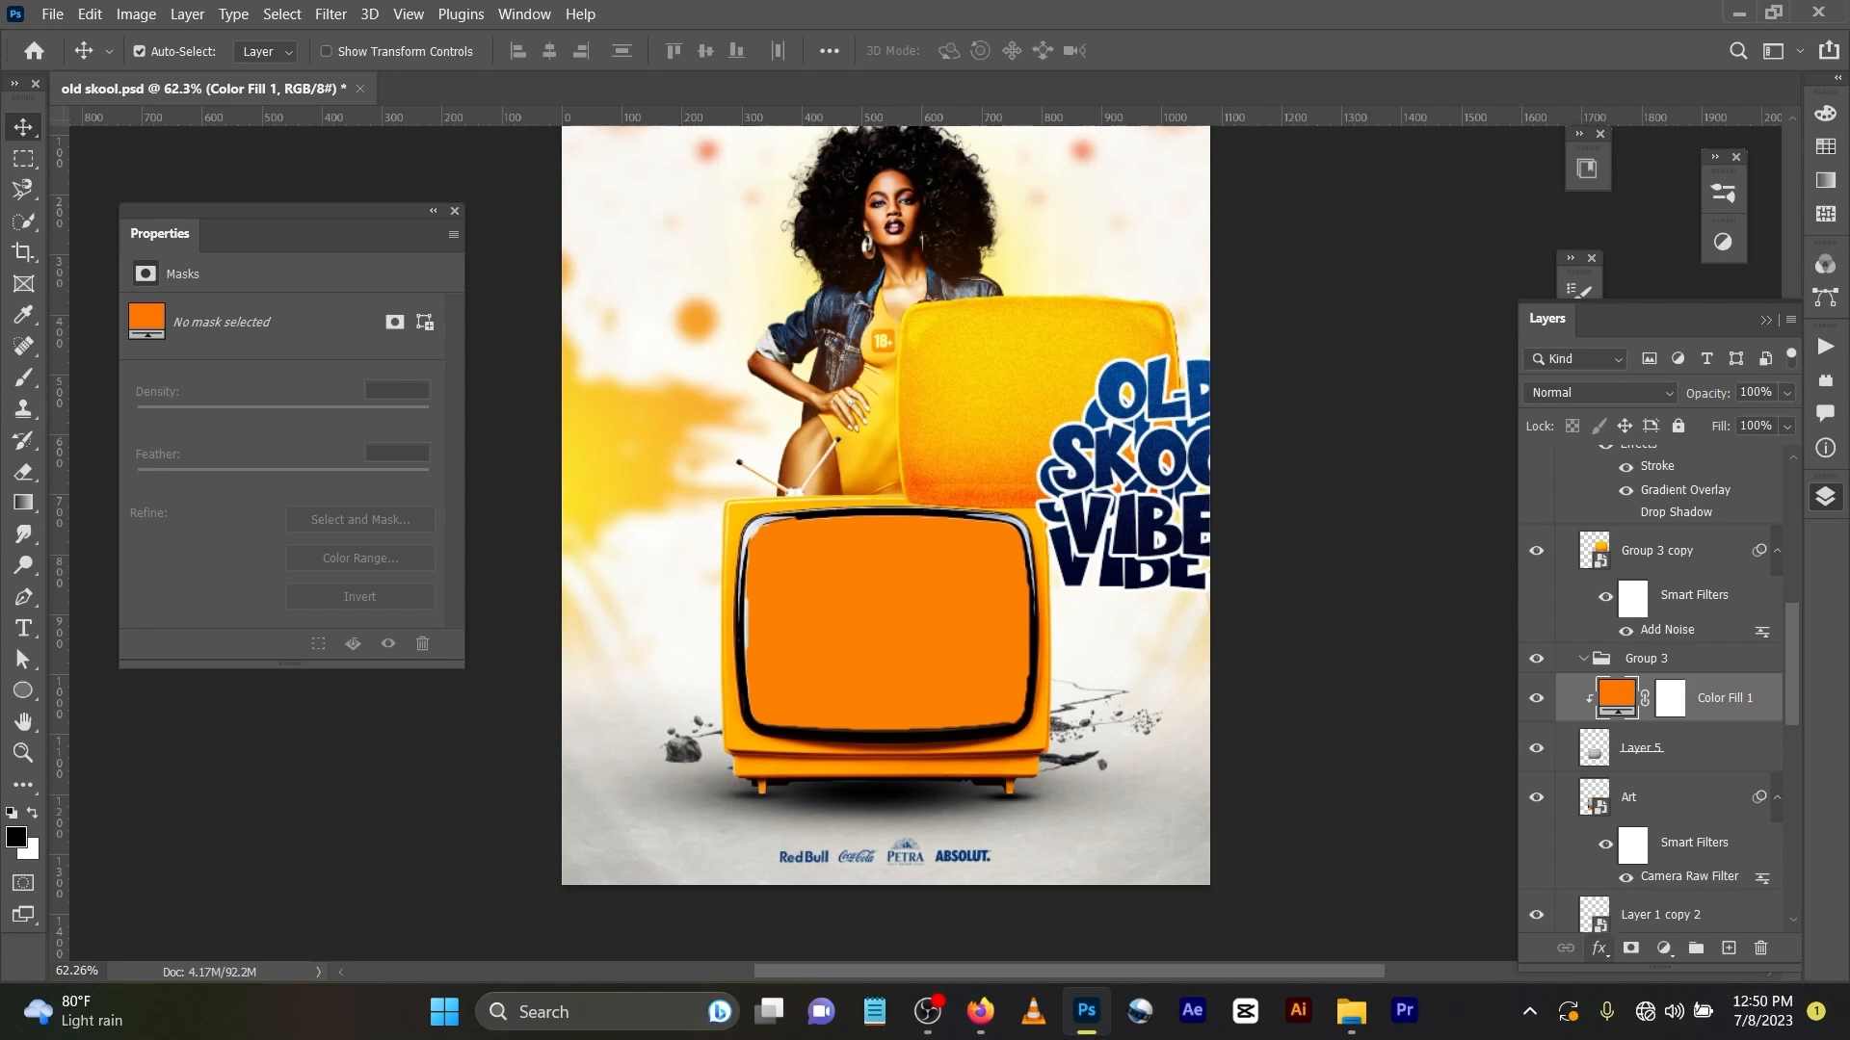
left_click(1600, 948)
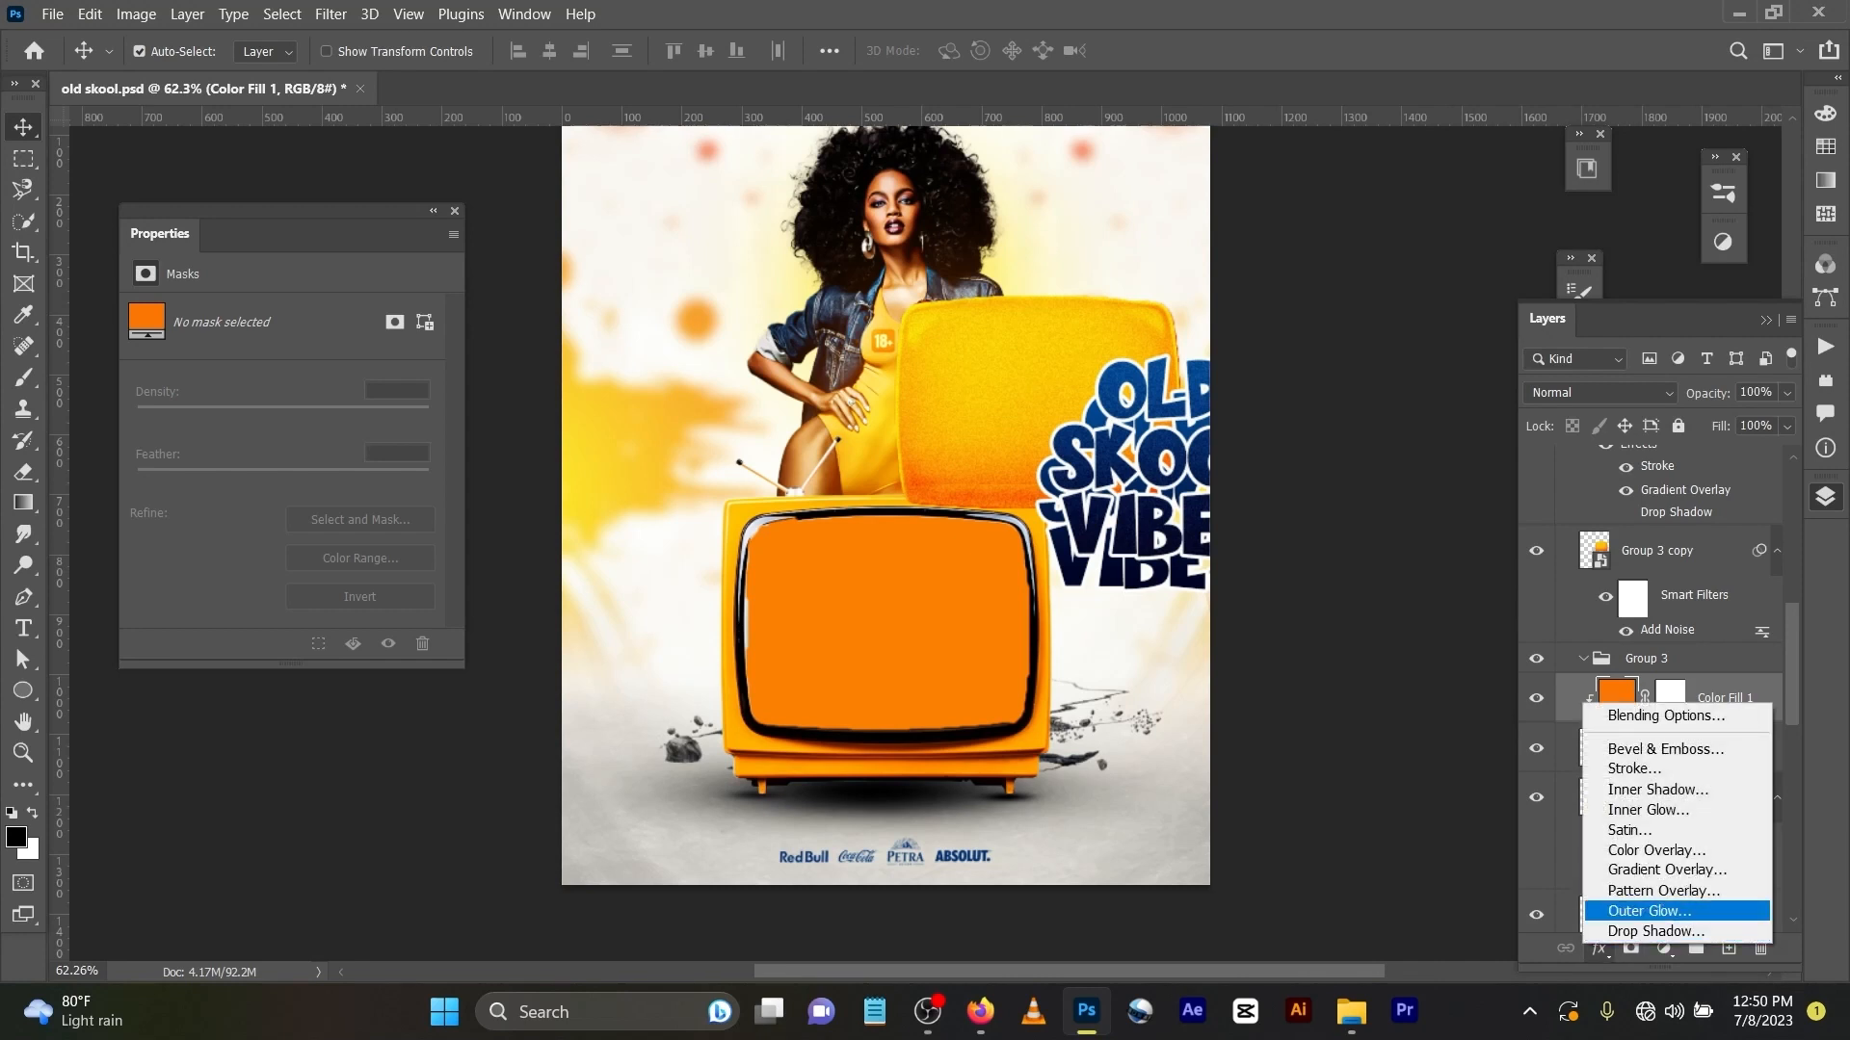
left_click(1667, 870)
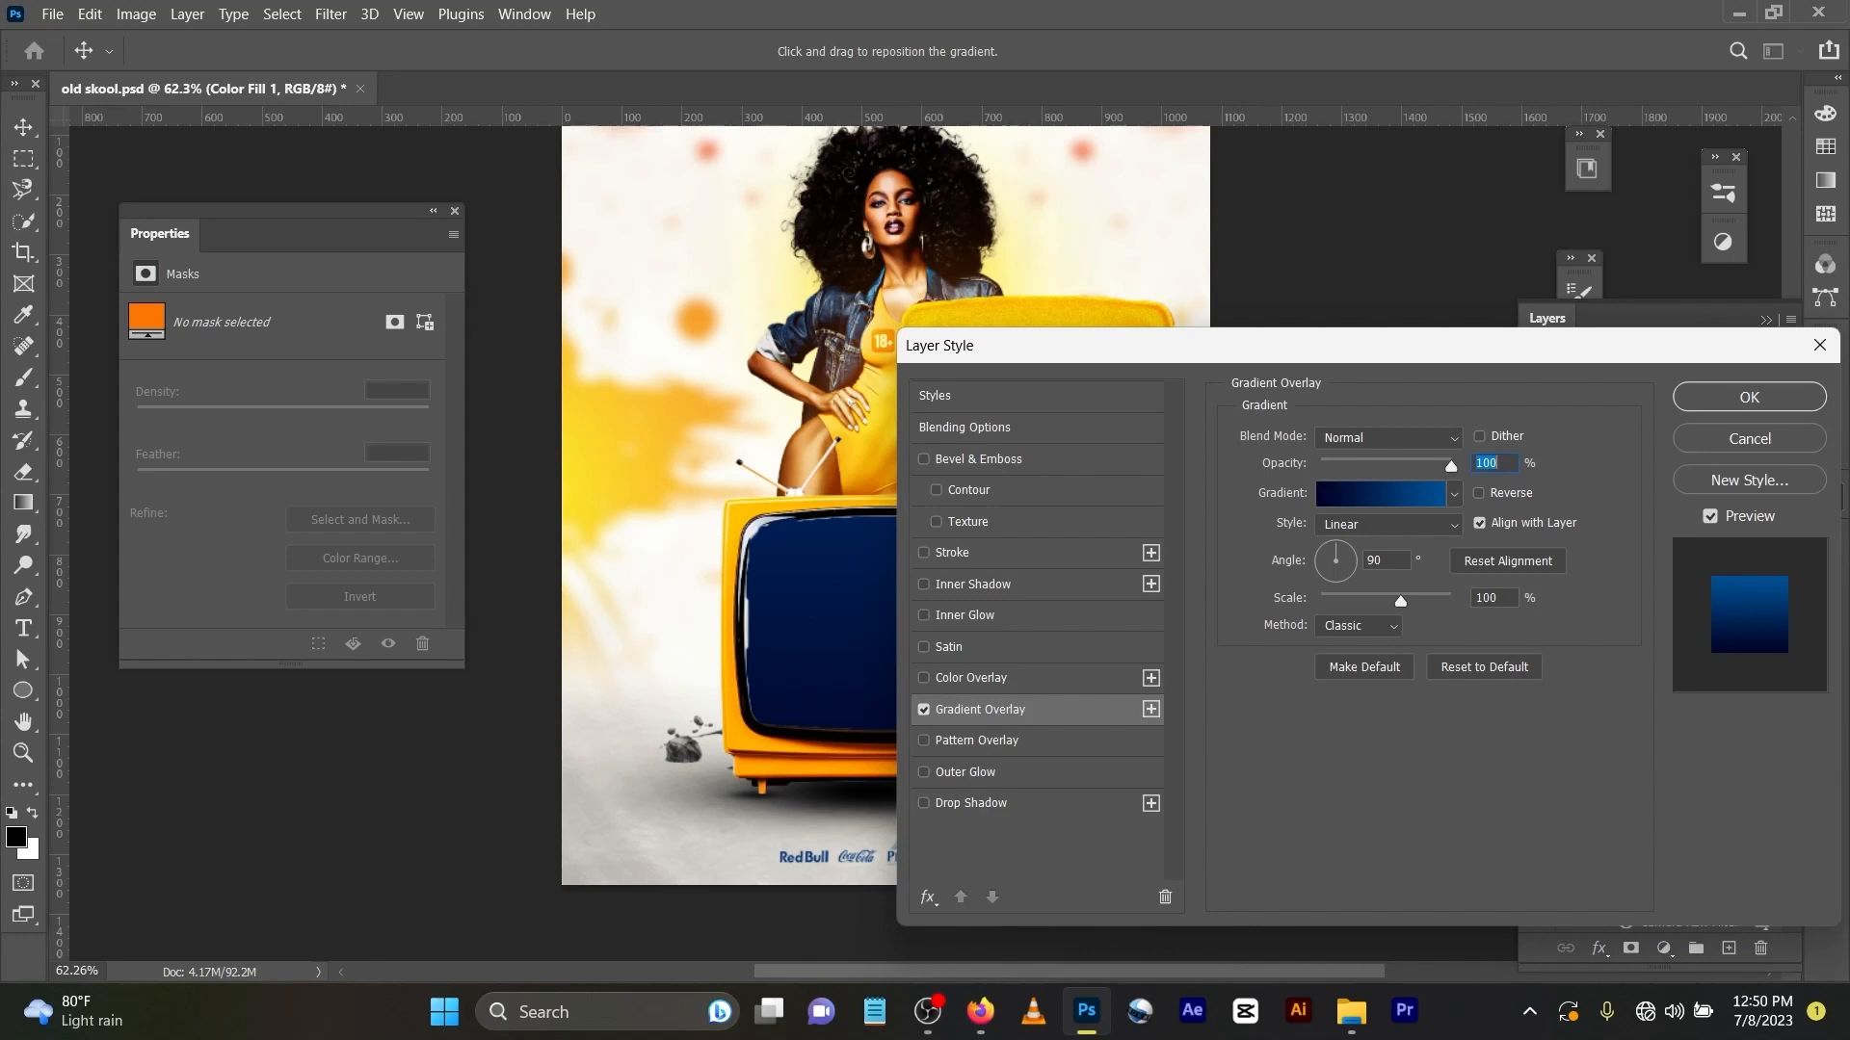
left_click(1380, 495)
scroll(1380, 494, "down", 3)
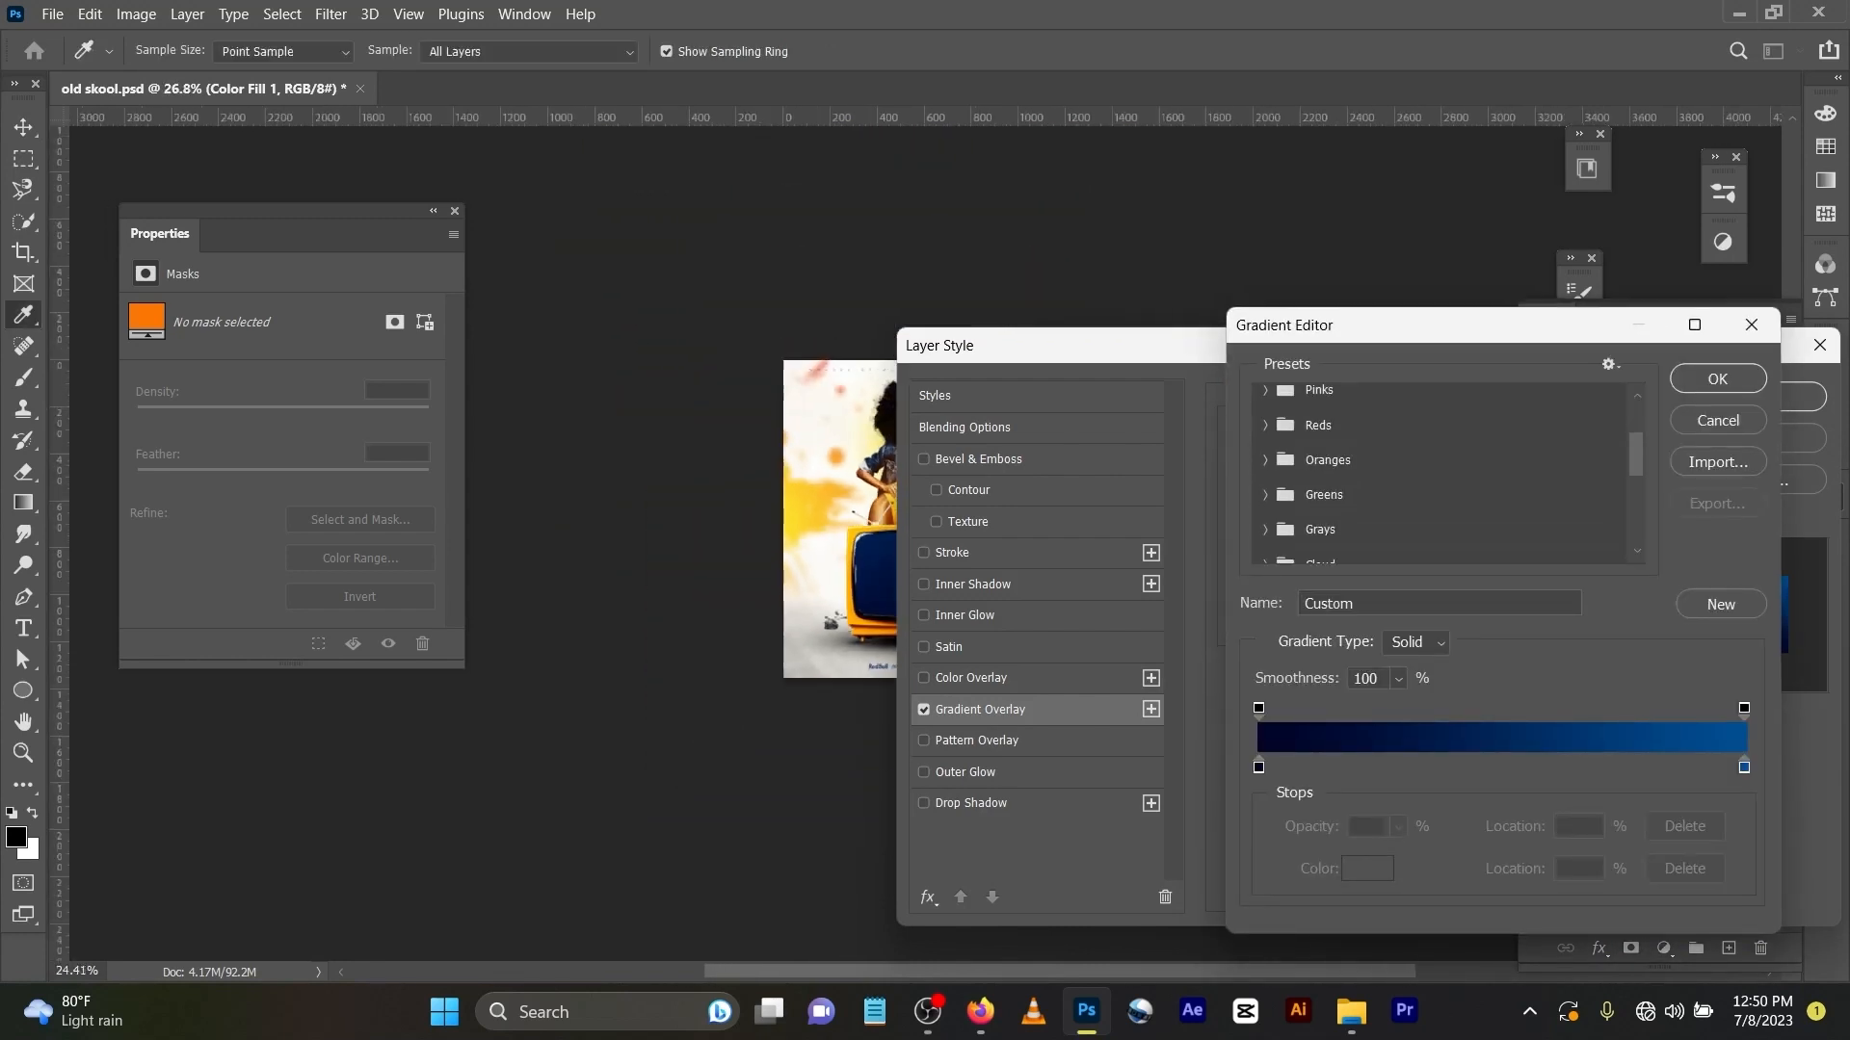
scroll(1440, 472, "down", 5)
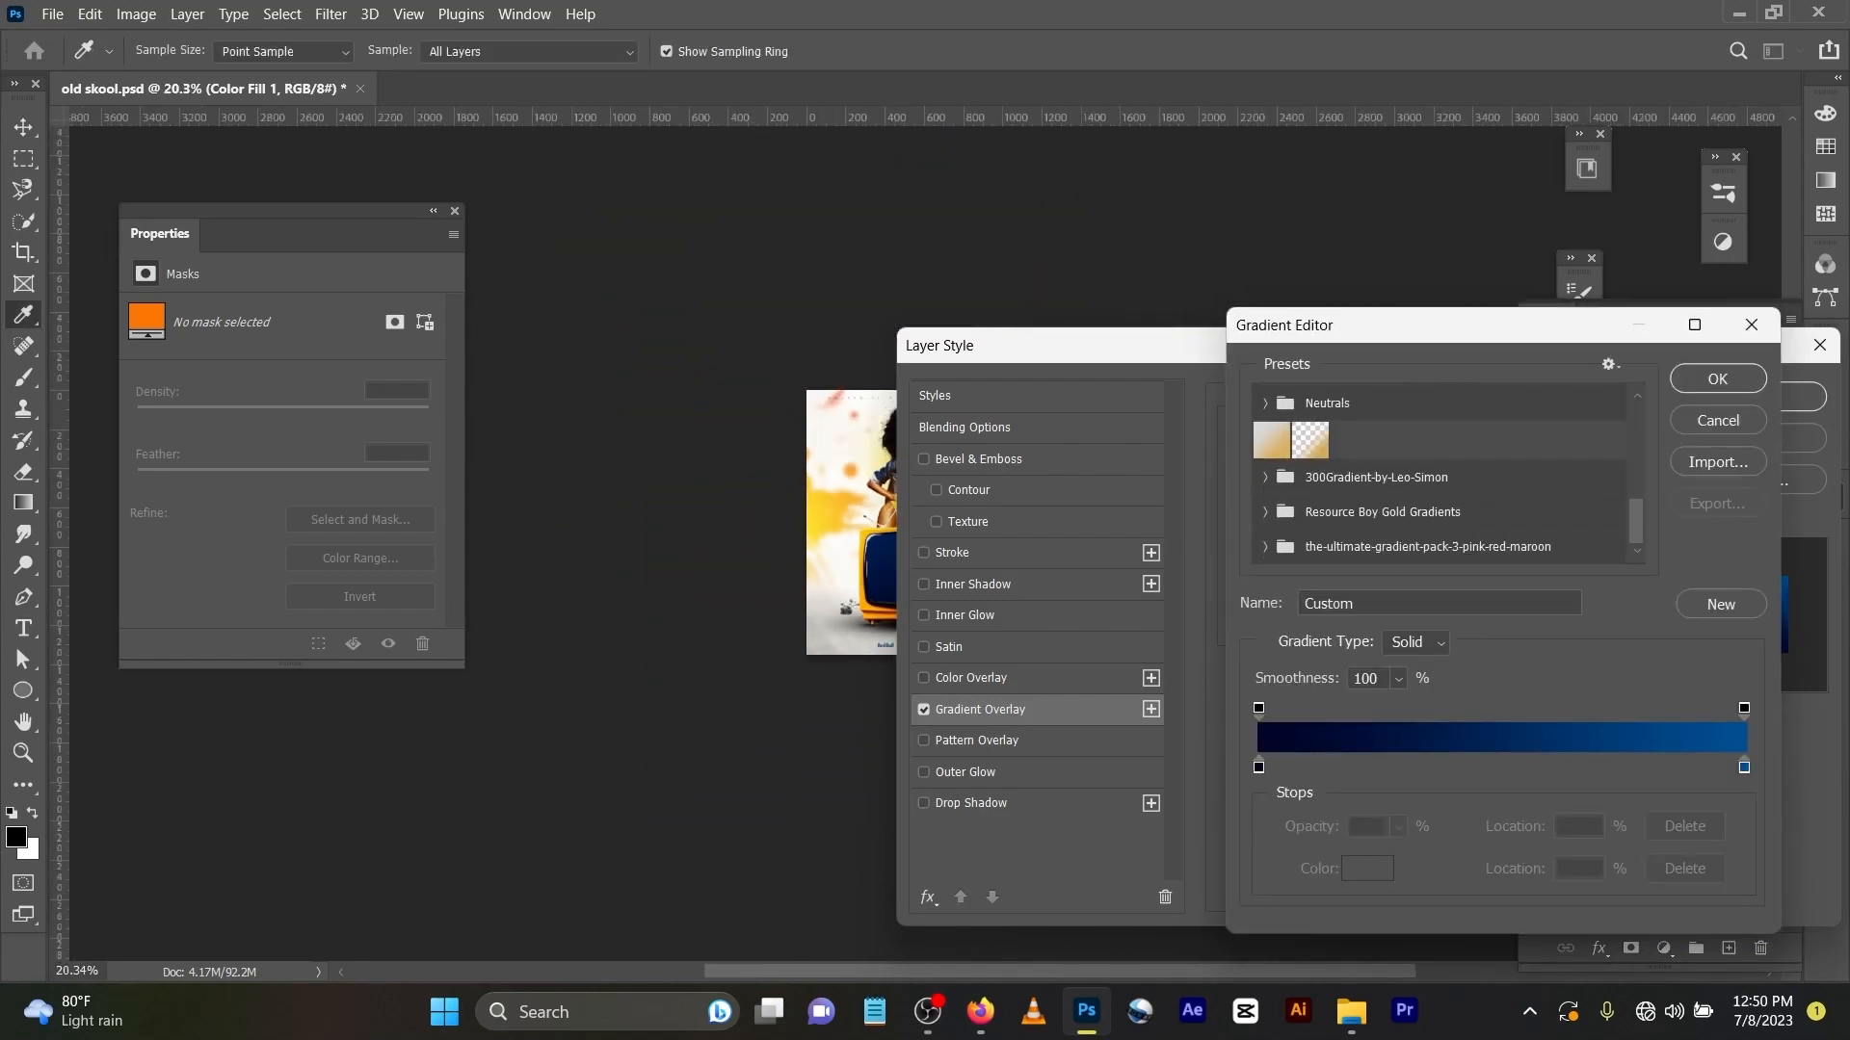
left_click(1265, 478)
scroll(1440, 478, "down", 4)
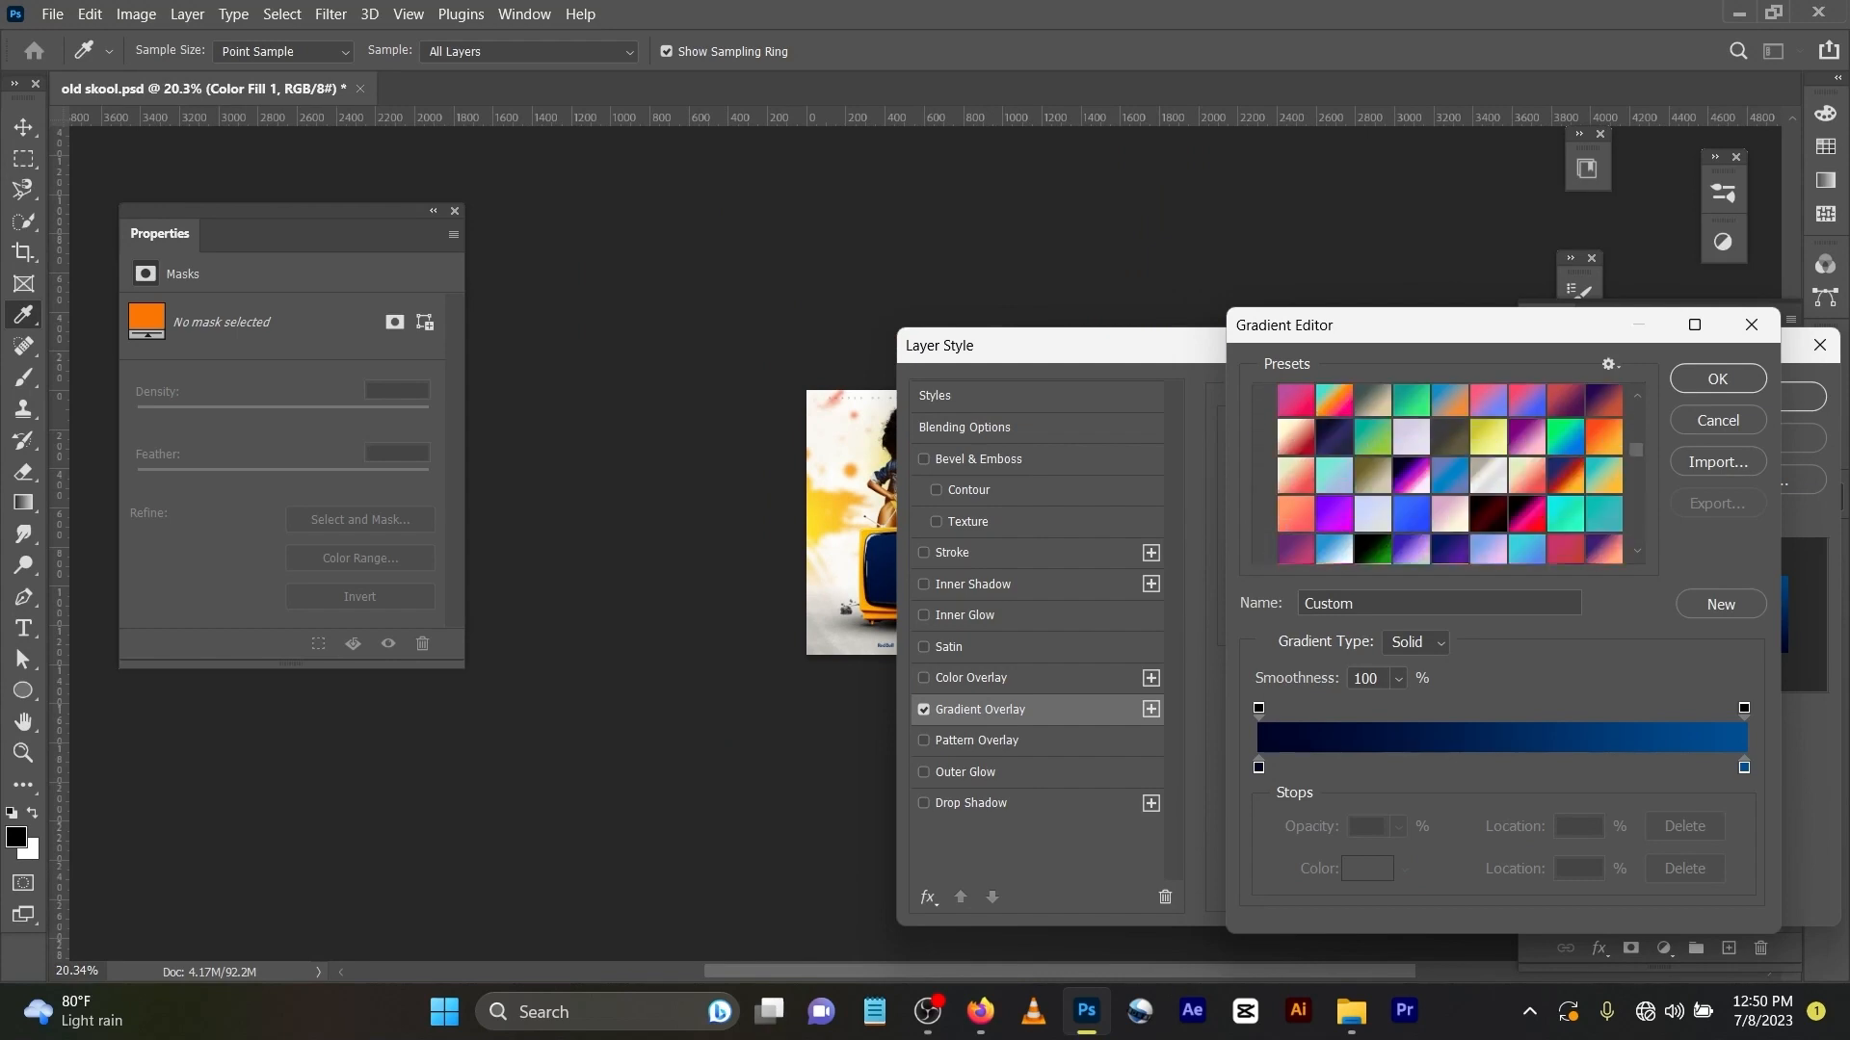
scroll(1449, 474, "down", 8)
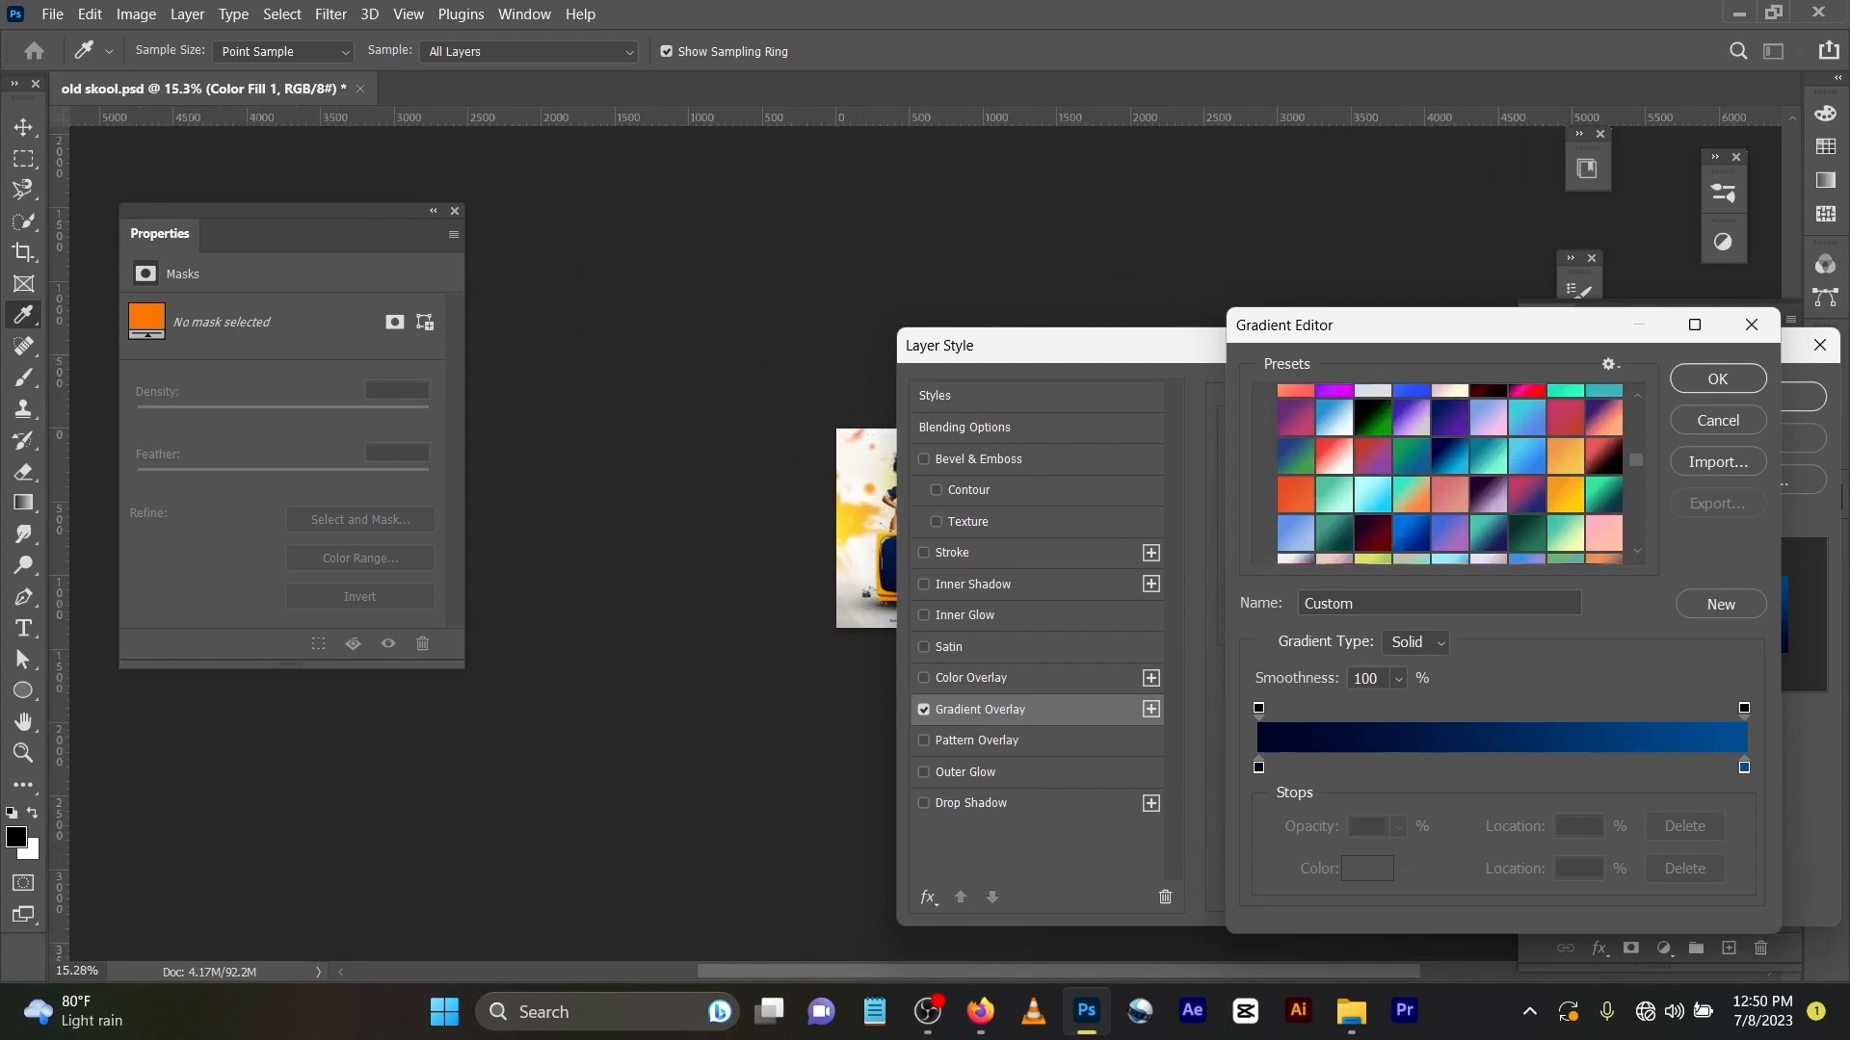
scroll(1450, 474, "down", 8)
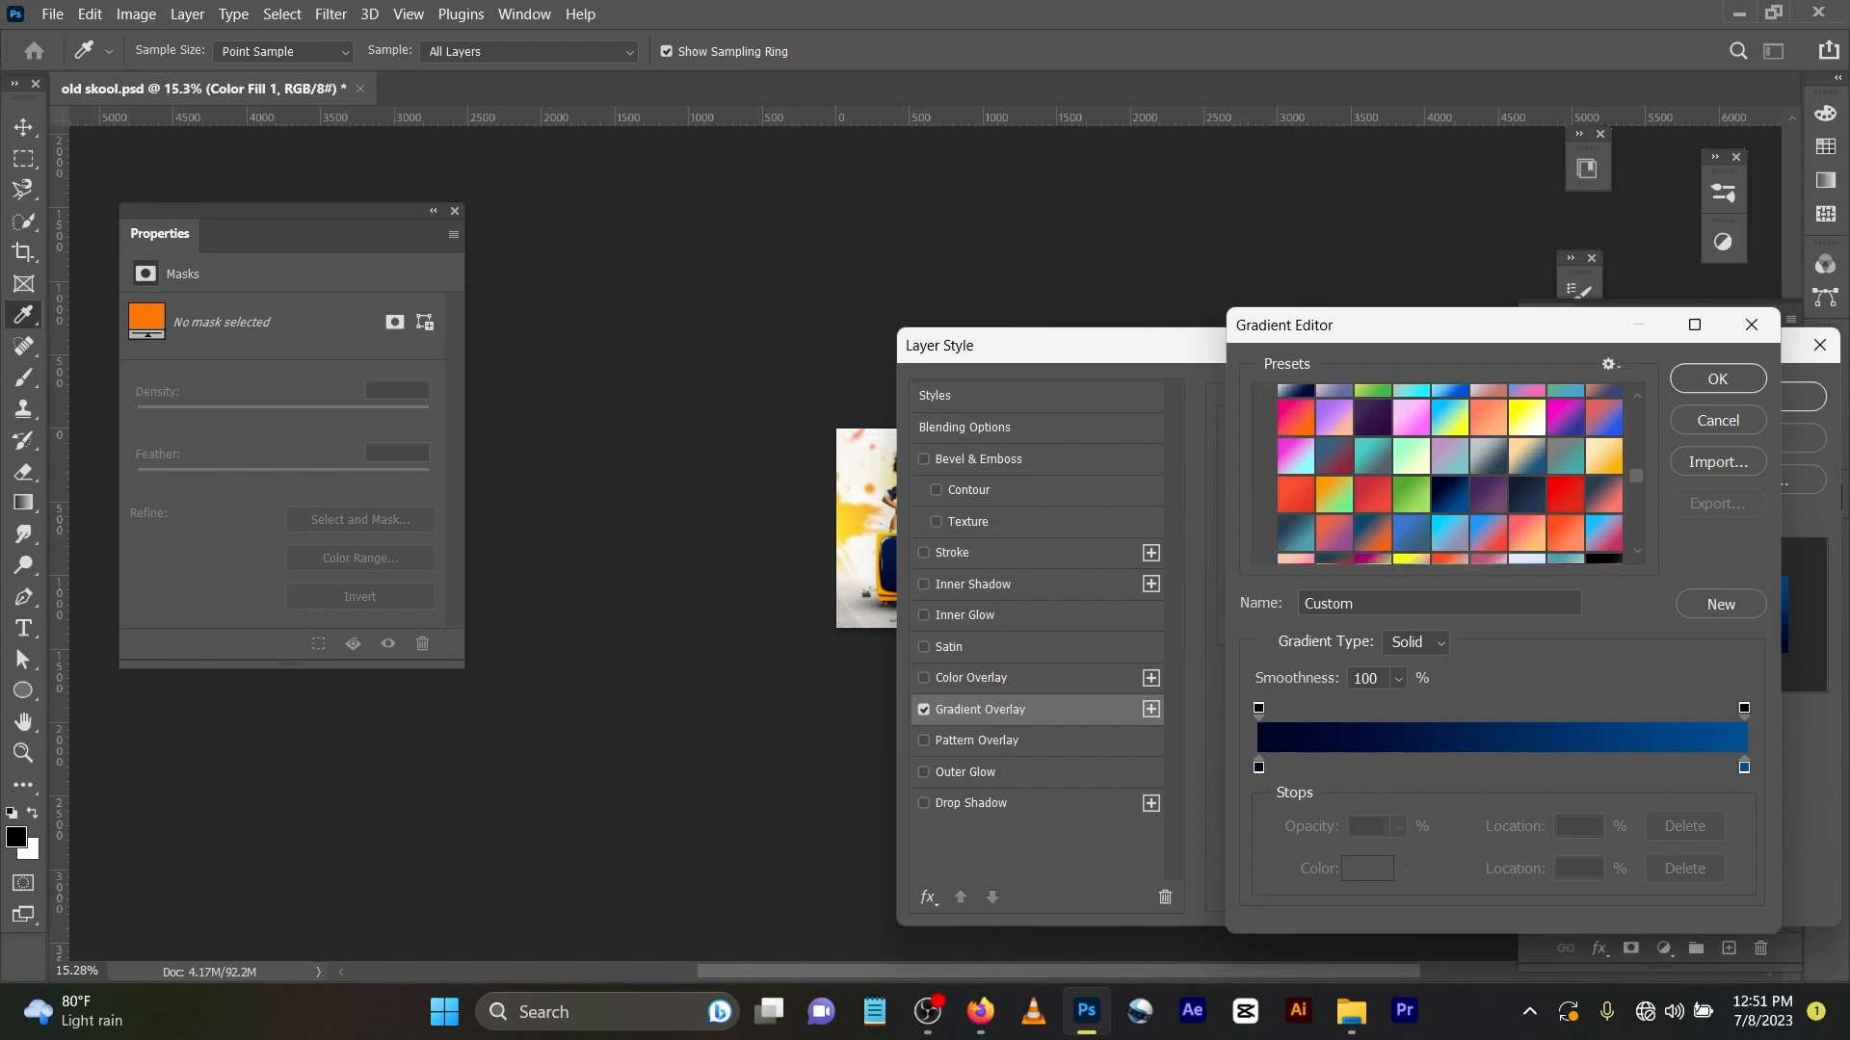
scroll(1449, 473, "down", 8)
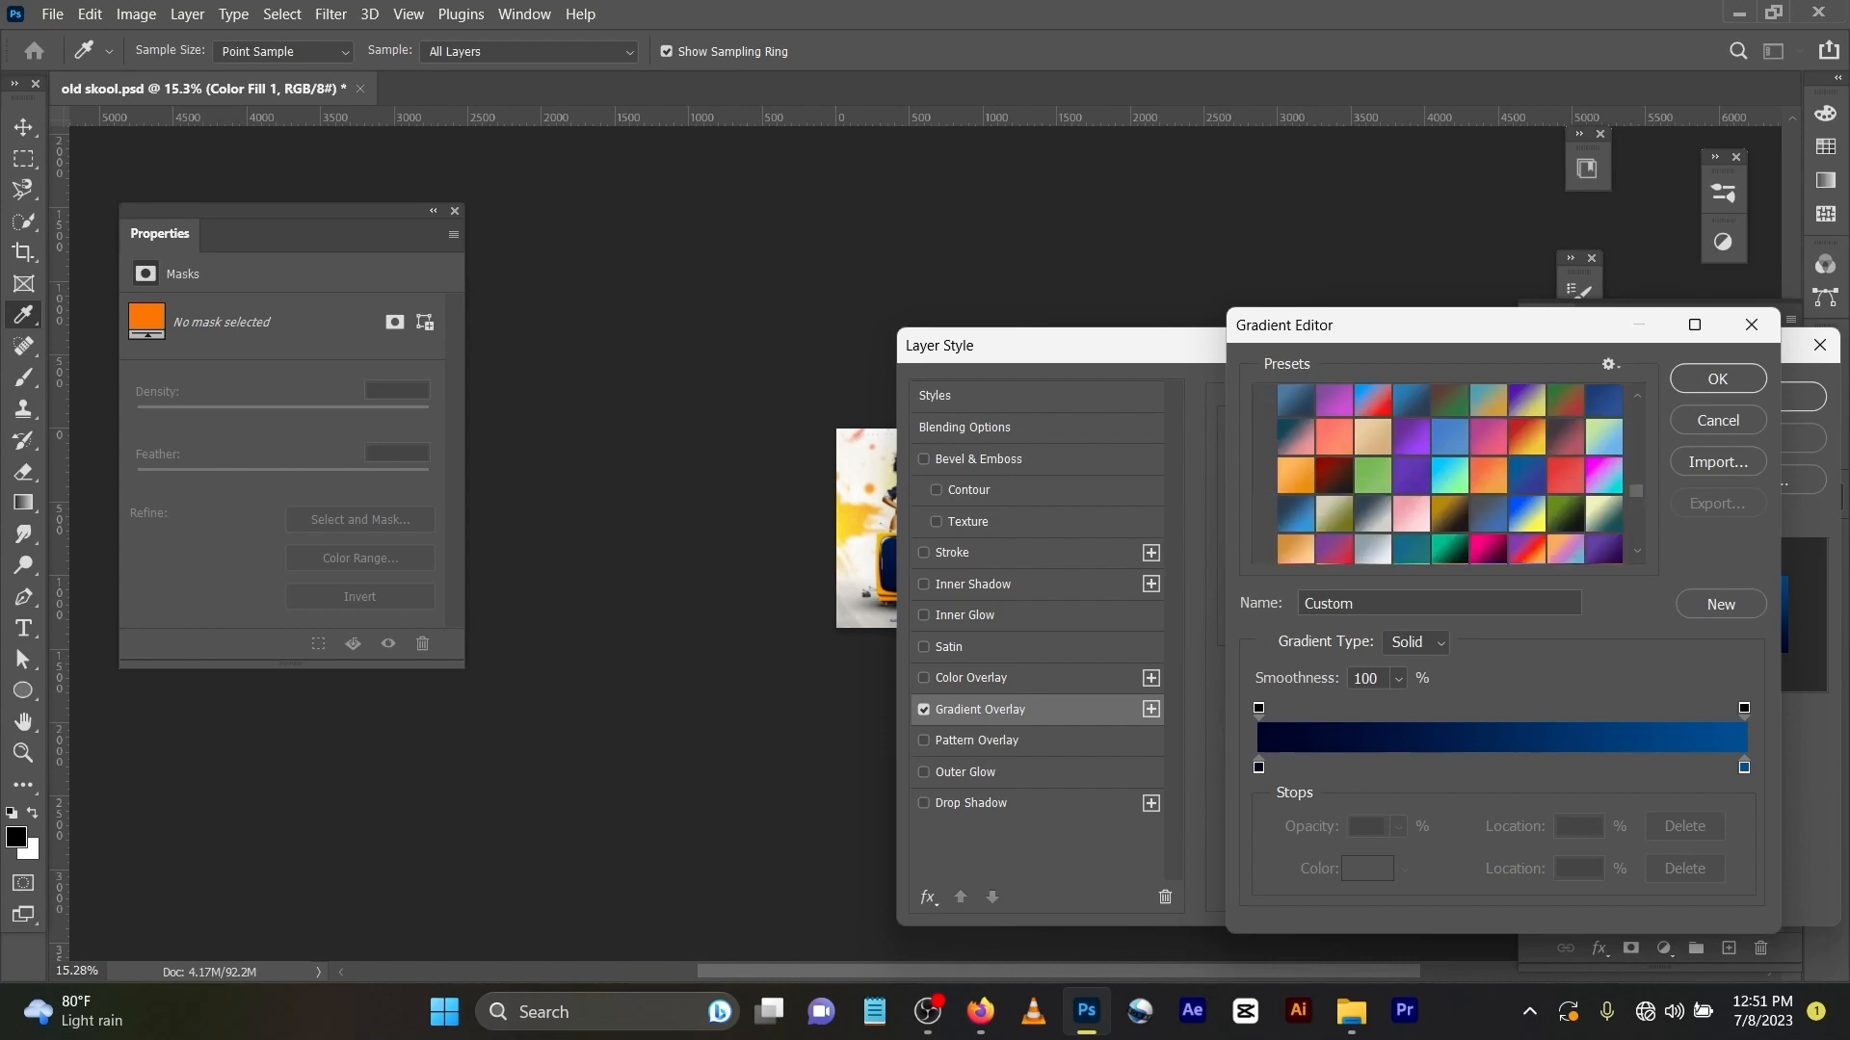
scroll(1450, 474, "up", 8)
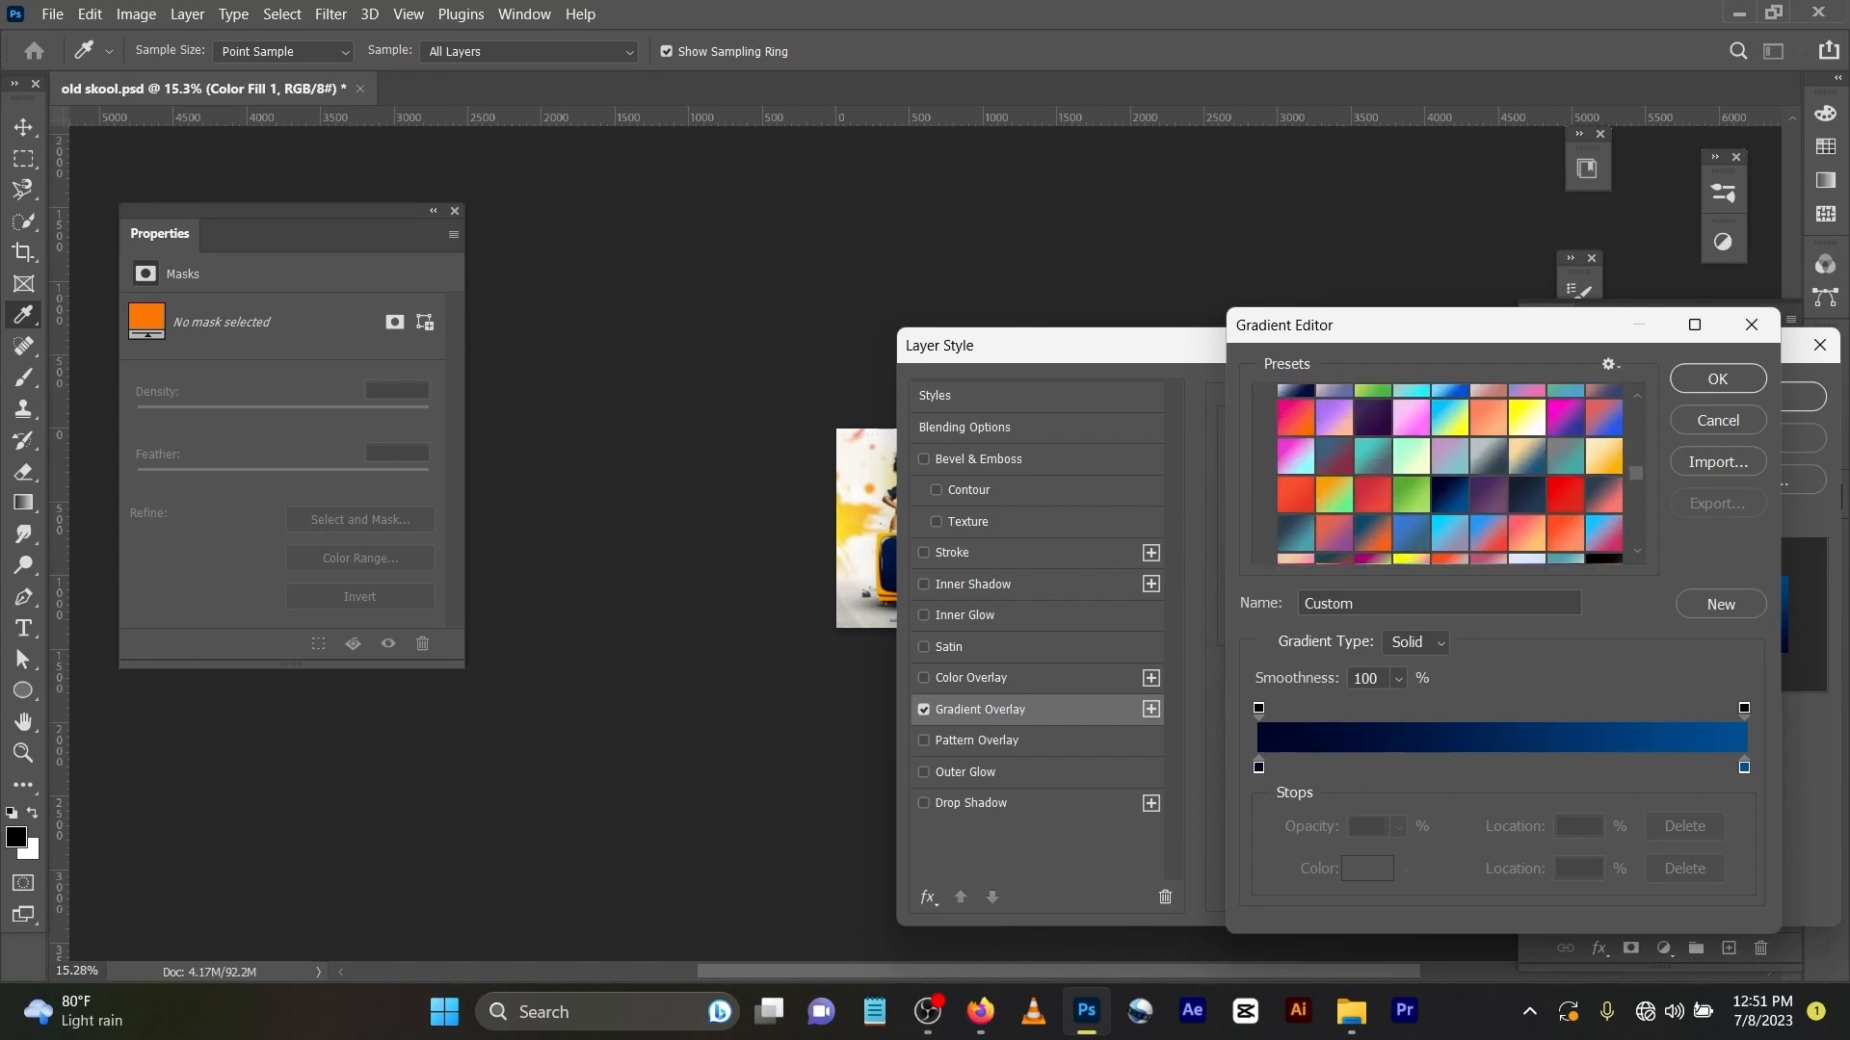
scroll(1450, 474, "up", 4)
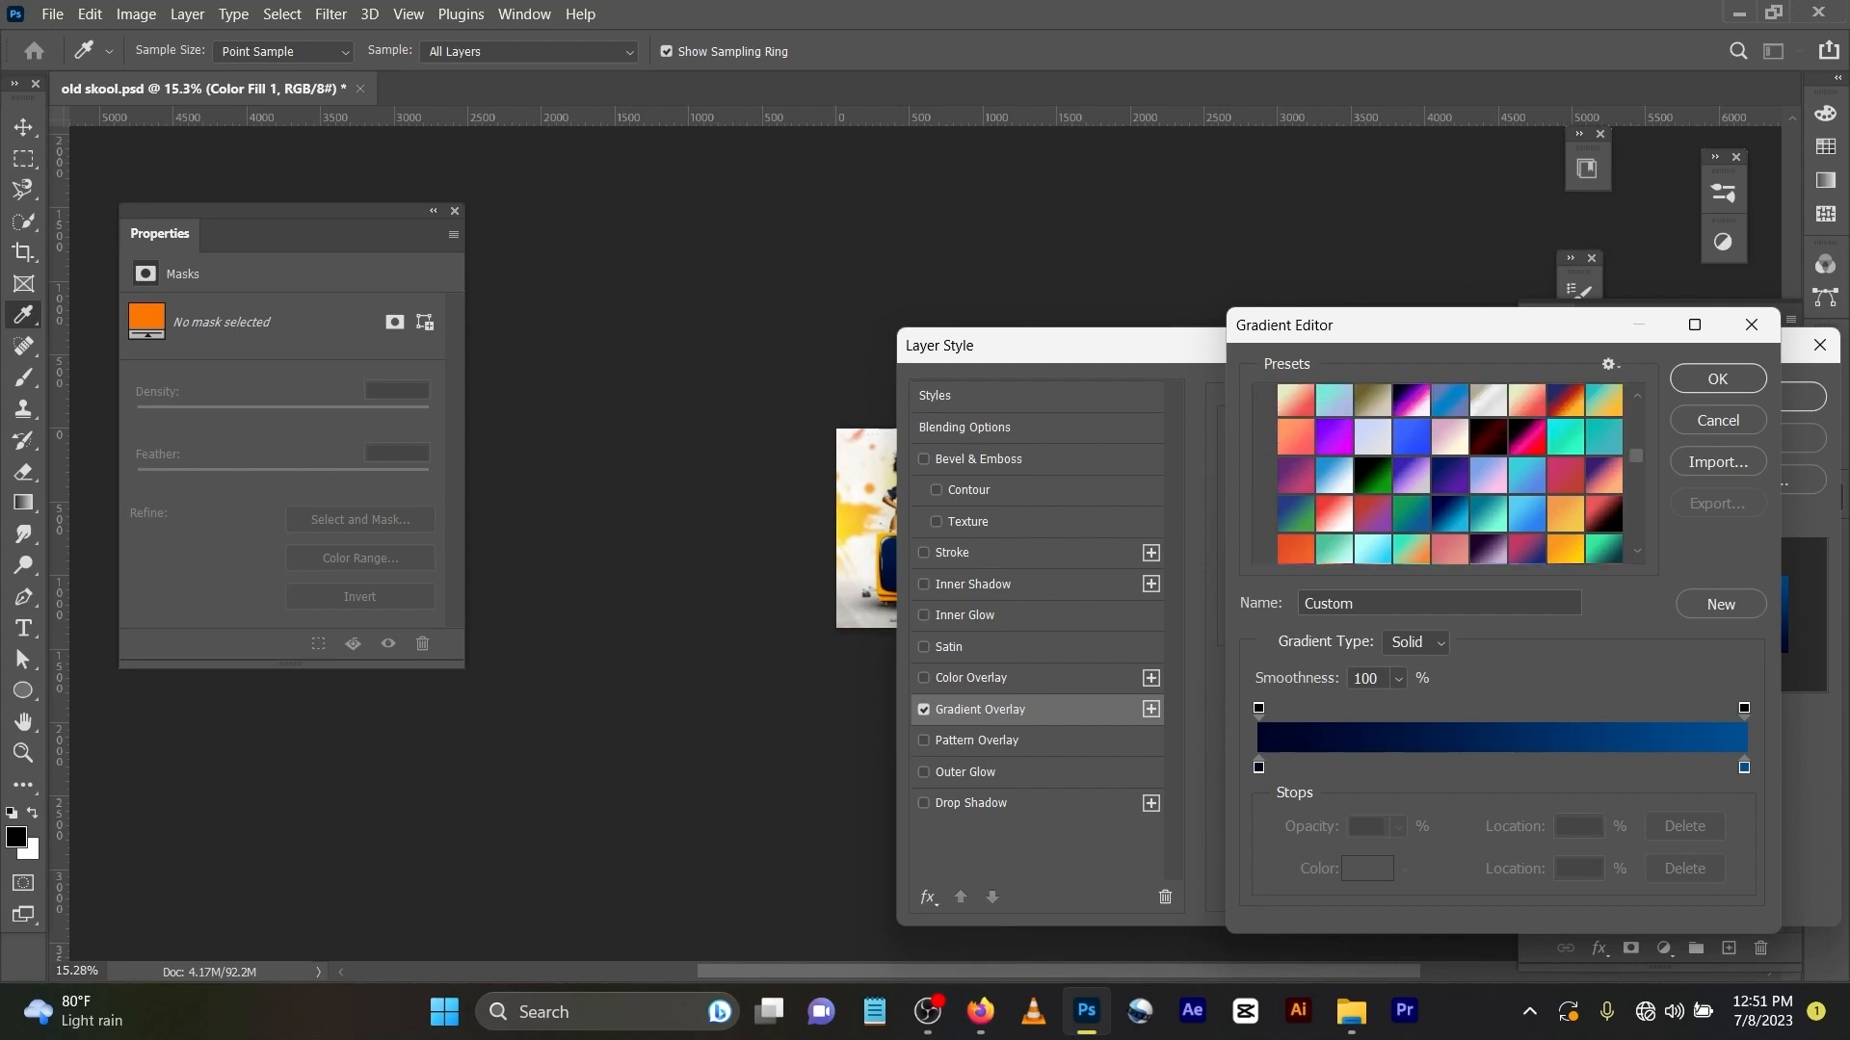
left_click(1566, 550)
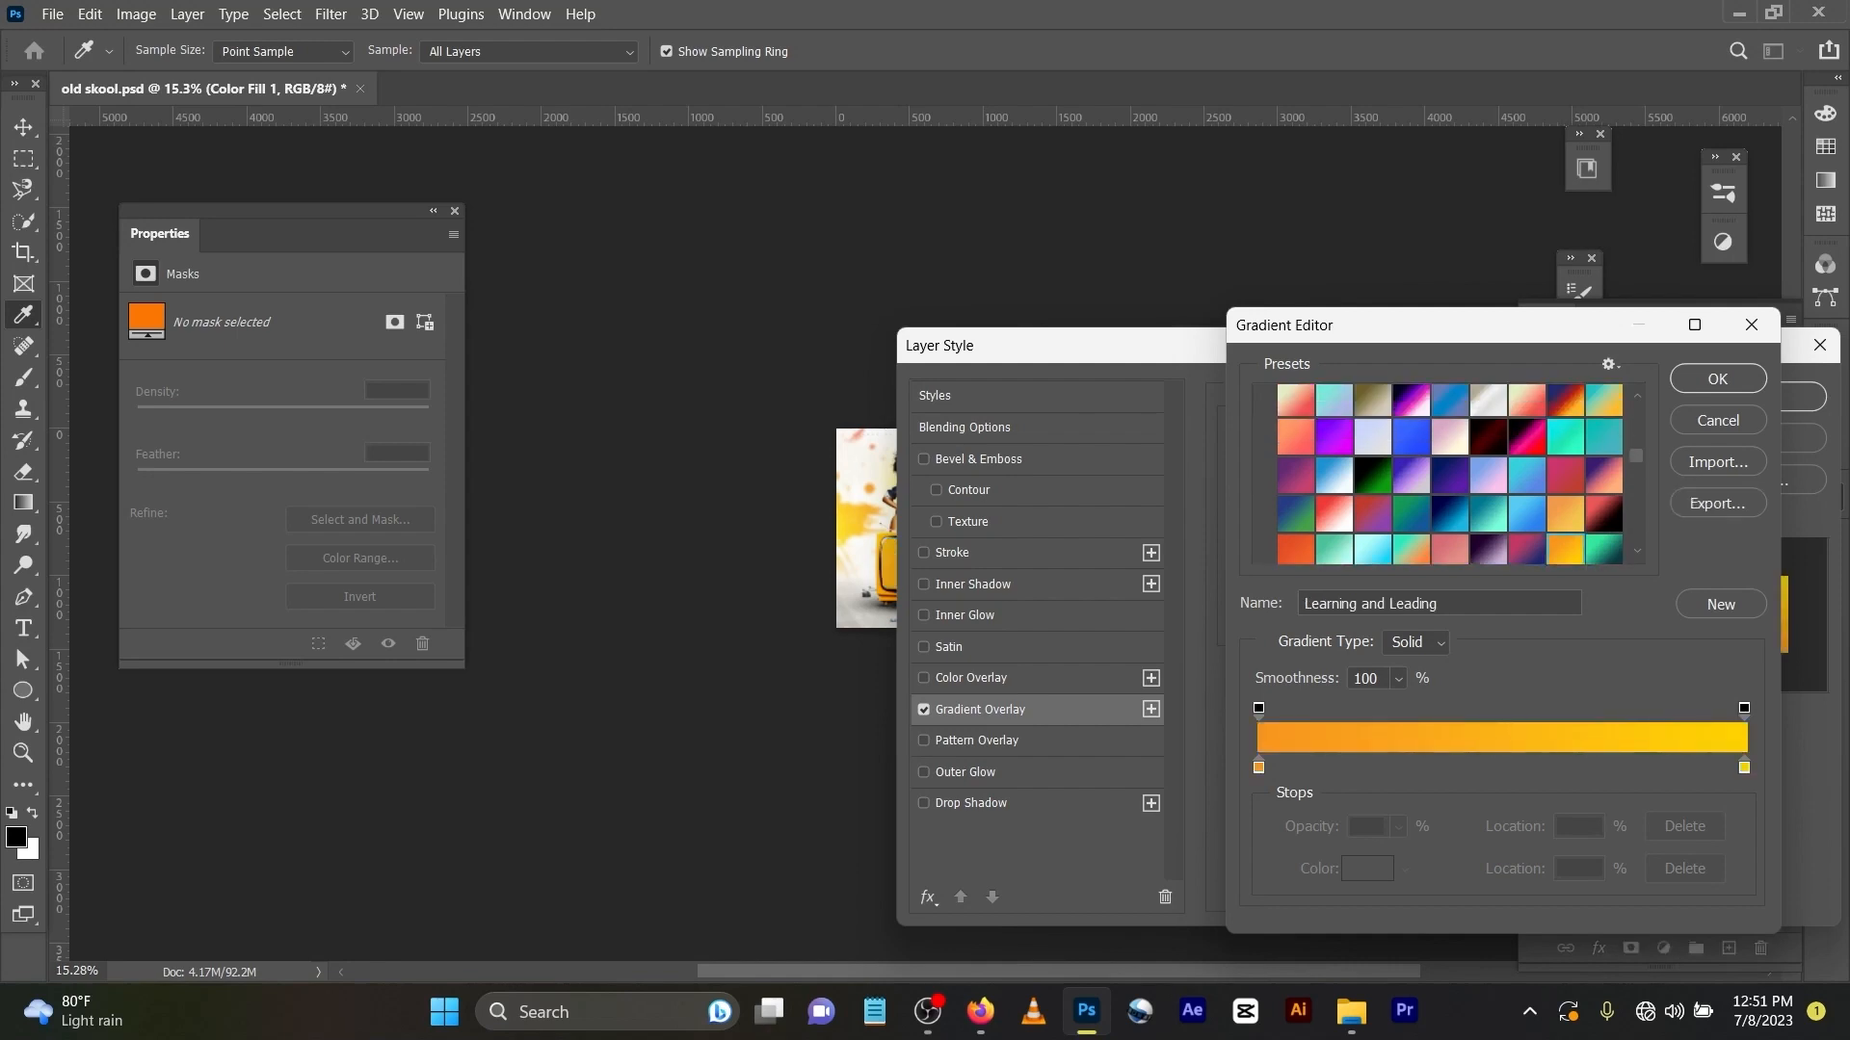
Step: Switch the Gradient Overlay to the Orange Fun preset and apply the layer style to Color Fill 1
scroll(1451, 474, "up", 4)
left_click(1604, 533)
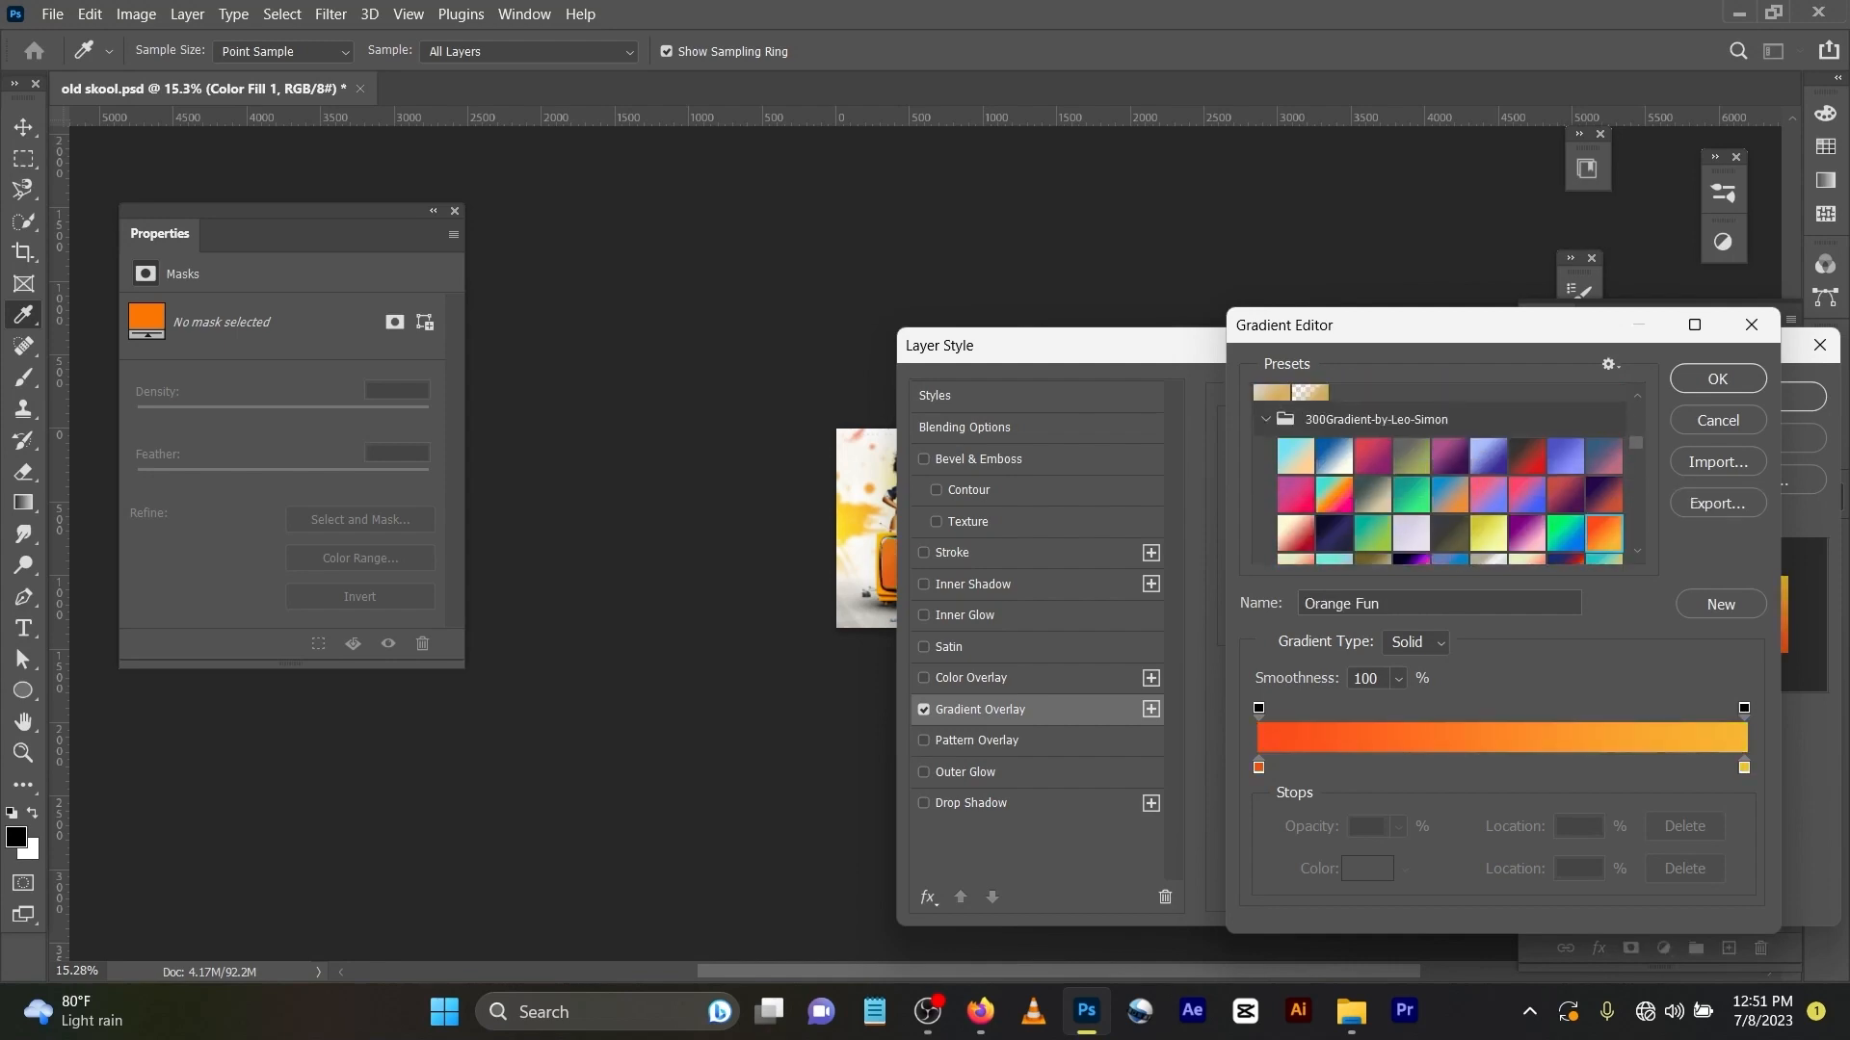
left_click(1717, 379)
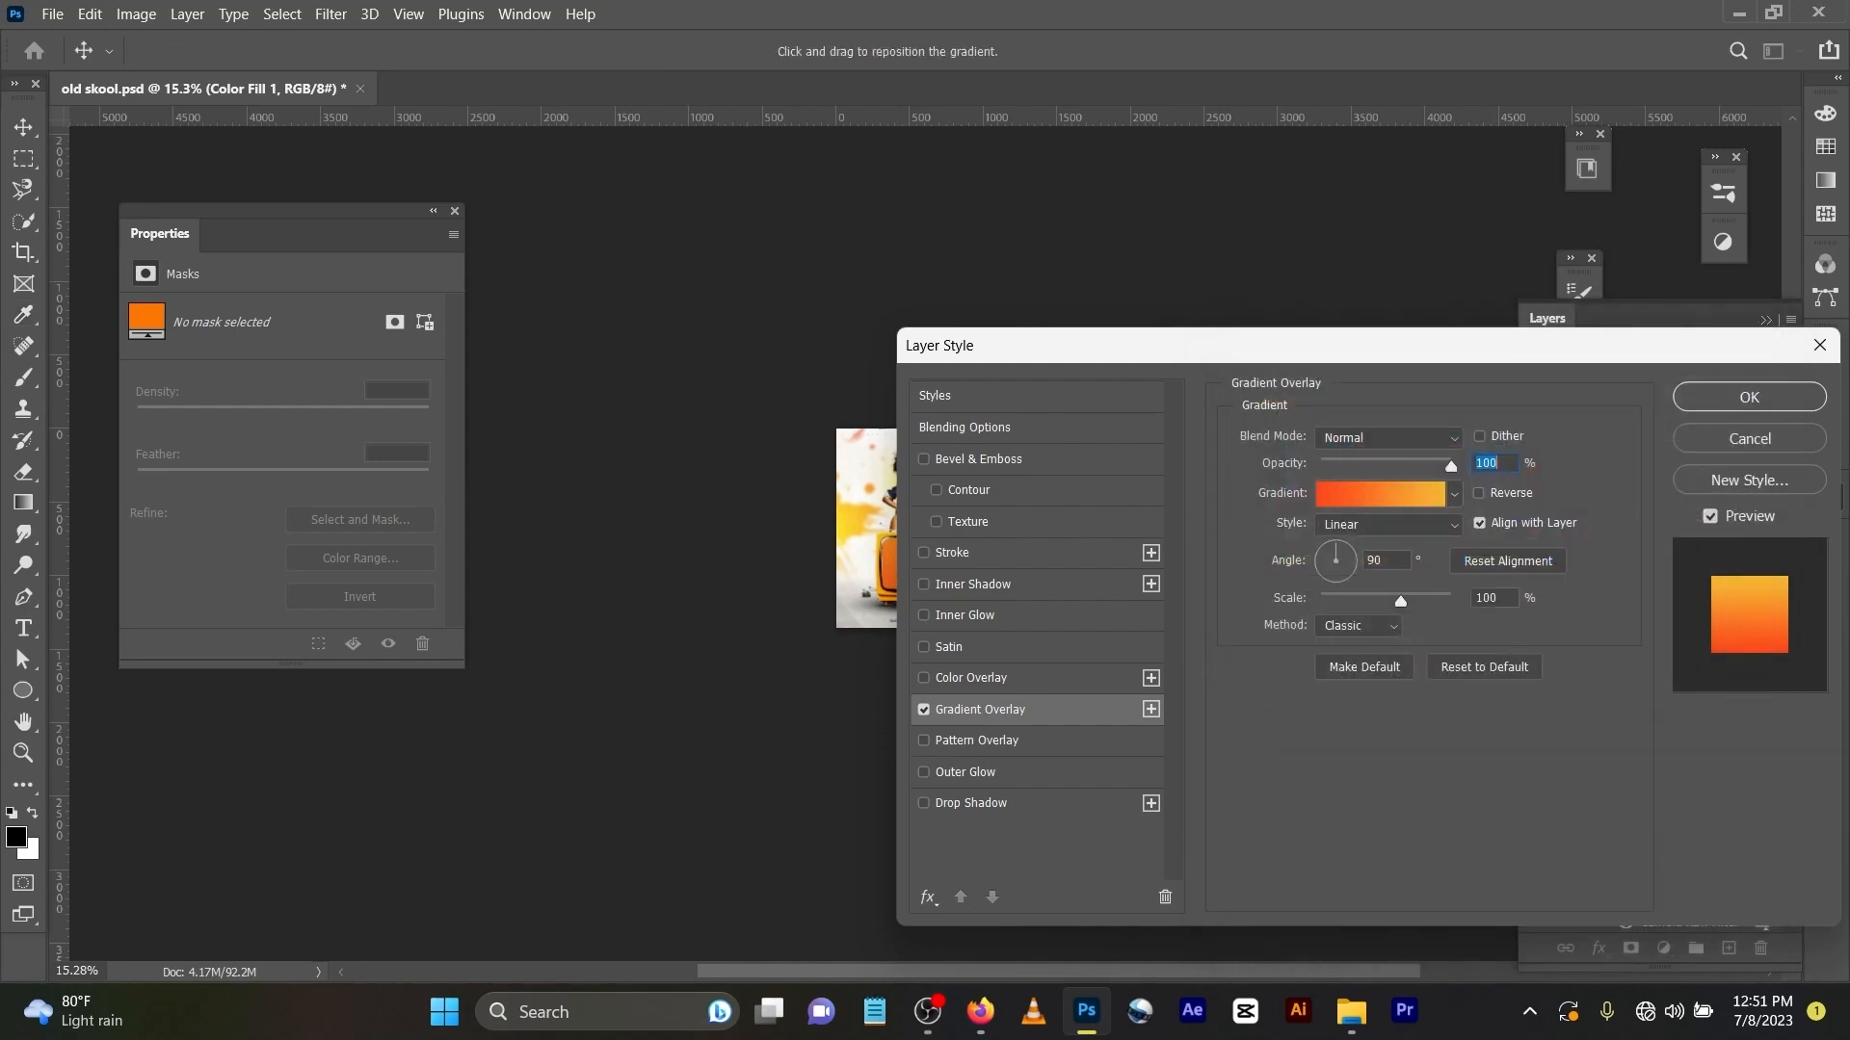
left_click(1746, 395)
scroll(927, 545, "up", 3)
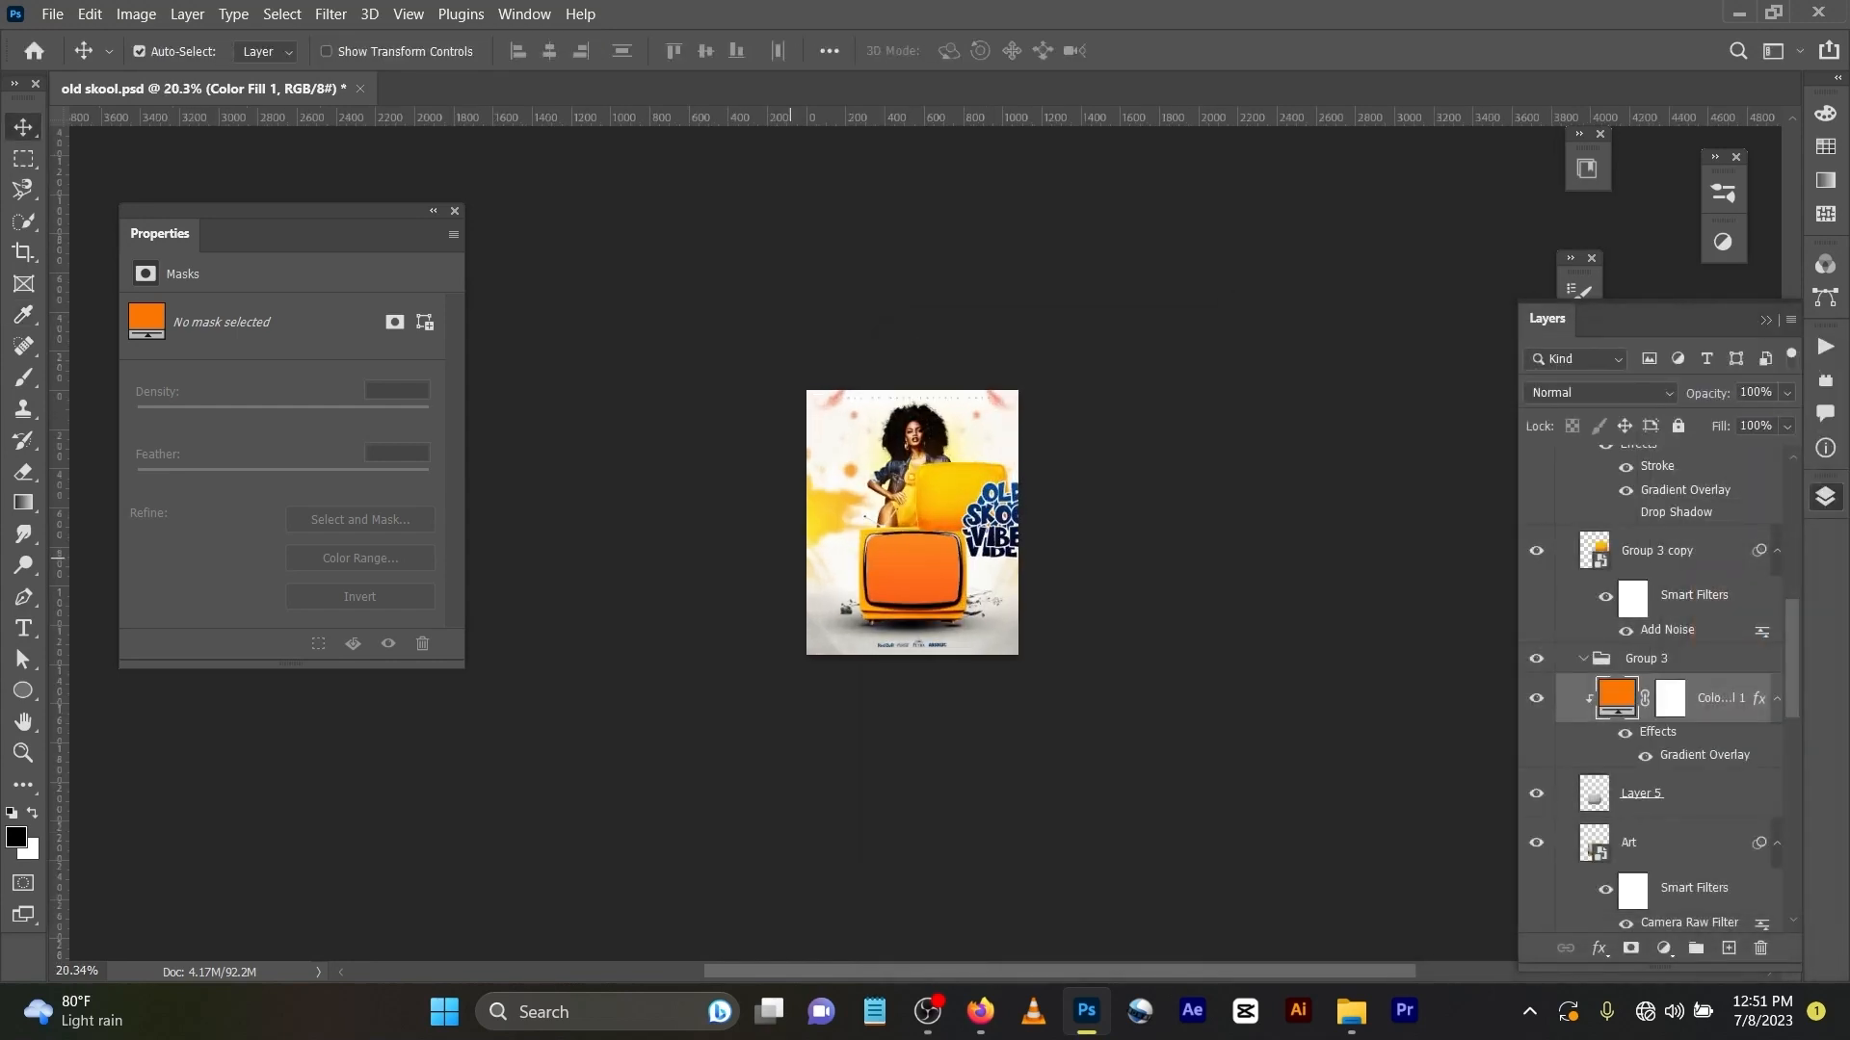
scroll(829, 548, "up", 3)
scroll(946, 547, "up", 3)
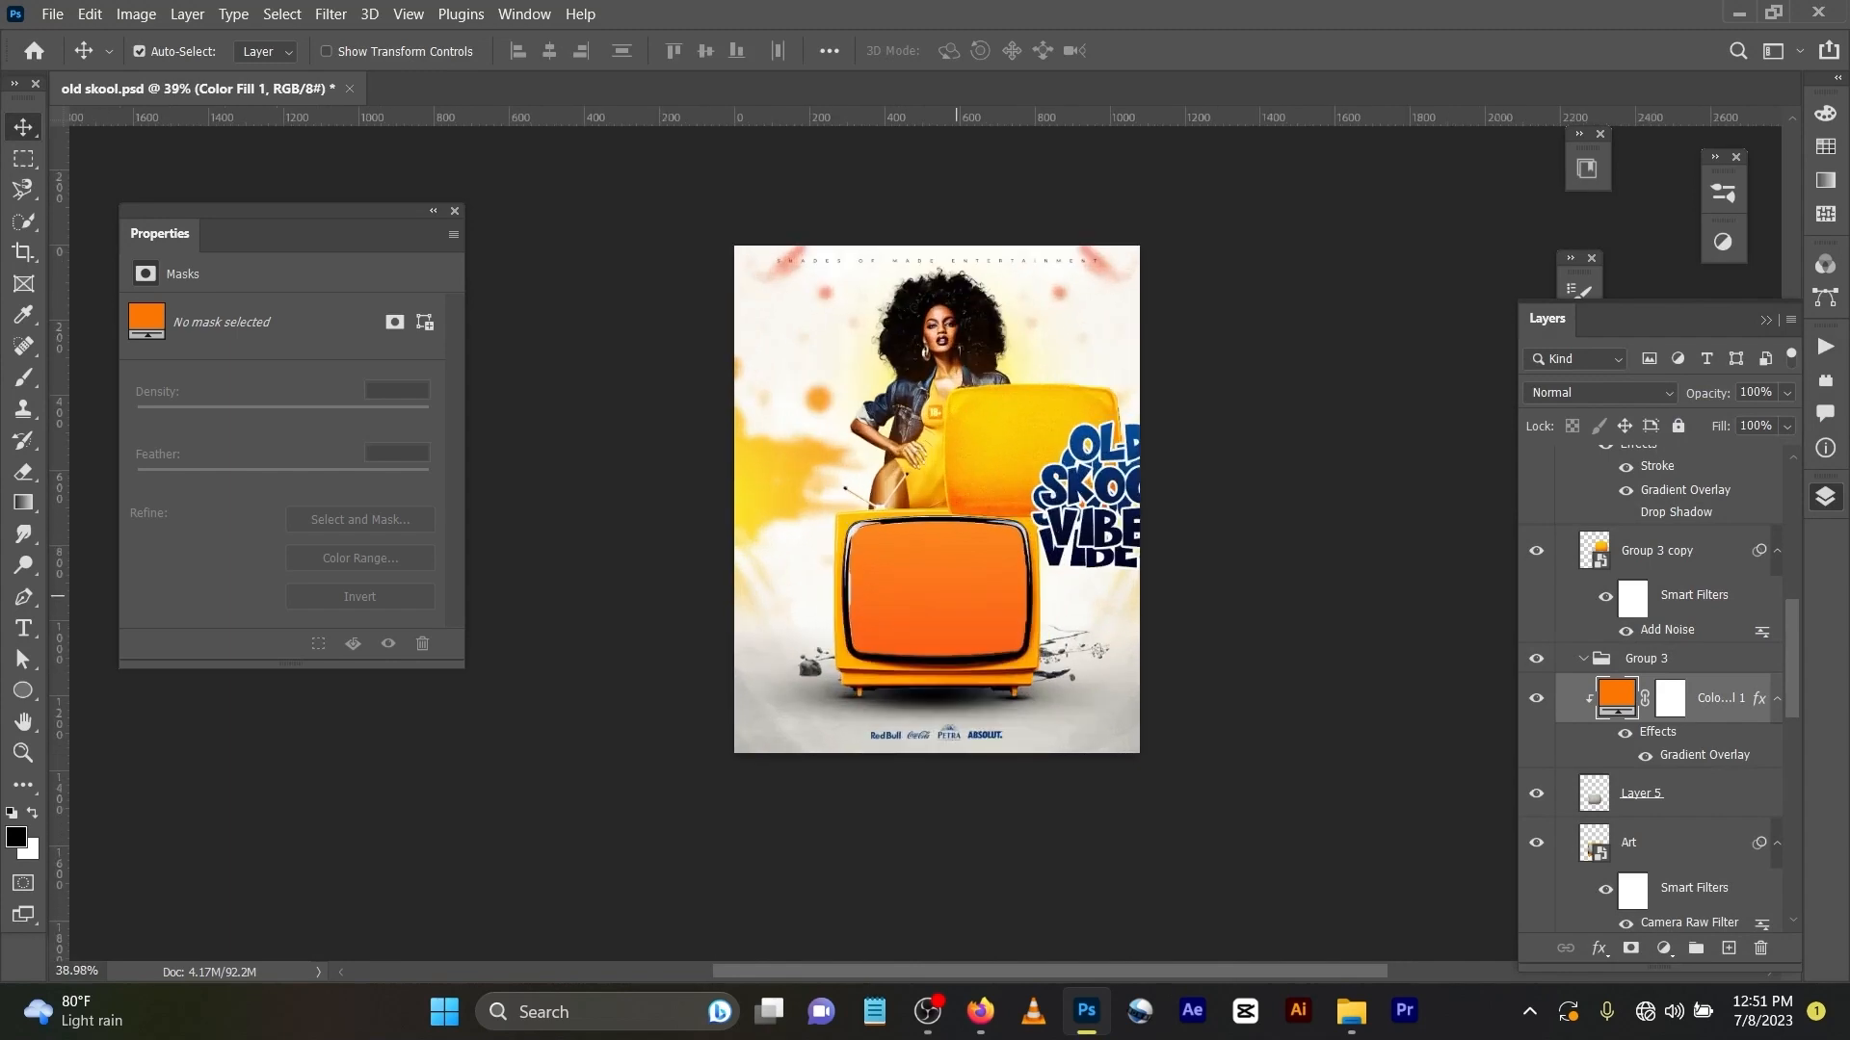
Step: Set the blend mode of Color Fill 1 to Overlay
left_click(1602, 393)
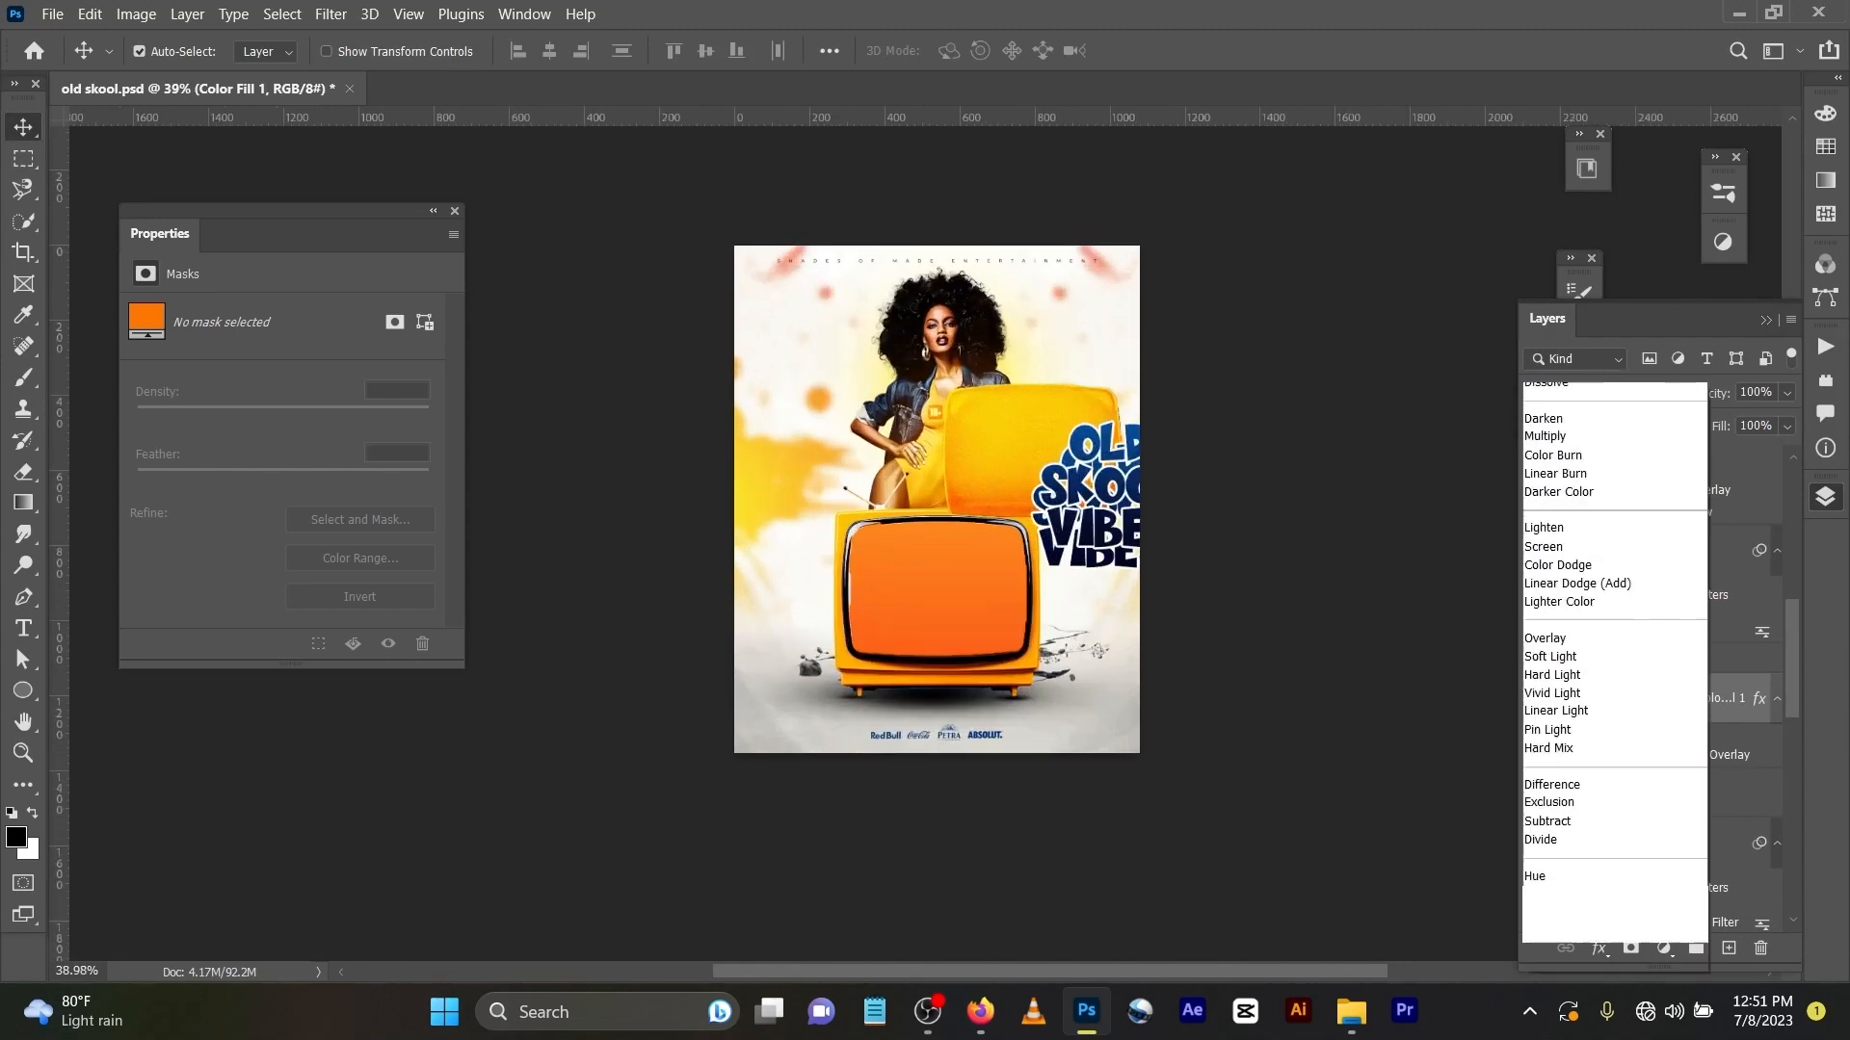
key("Up")
key("Up")
key("Up")
key("Up")
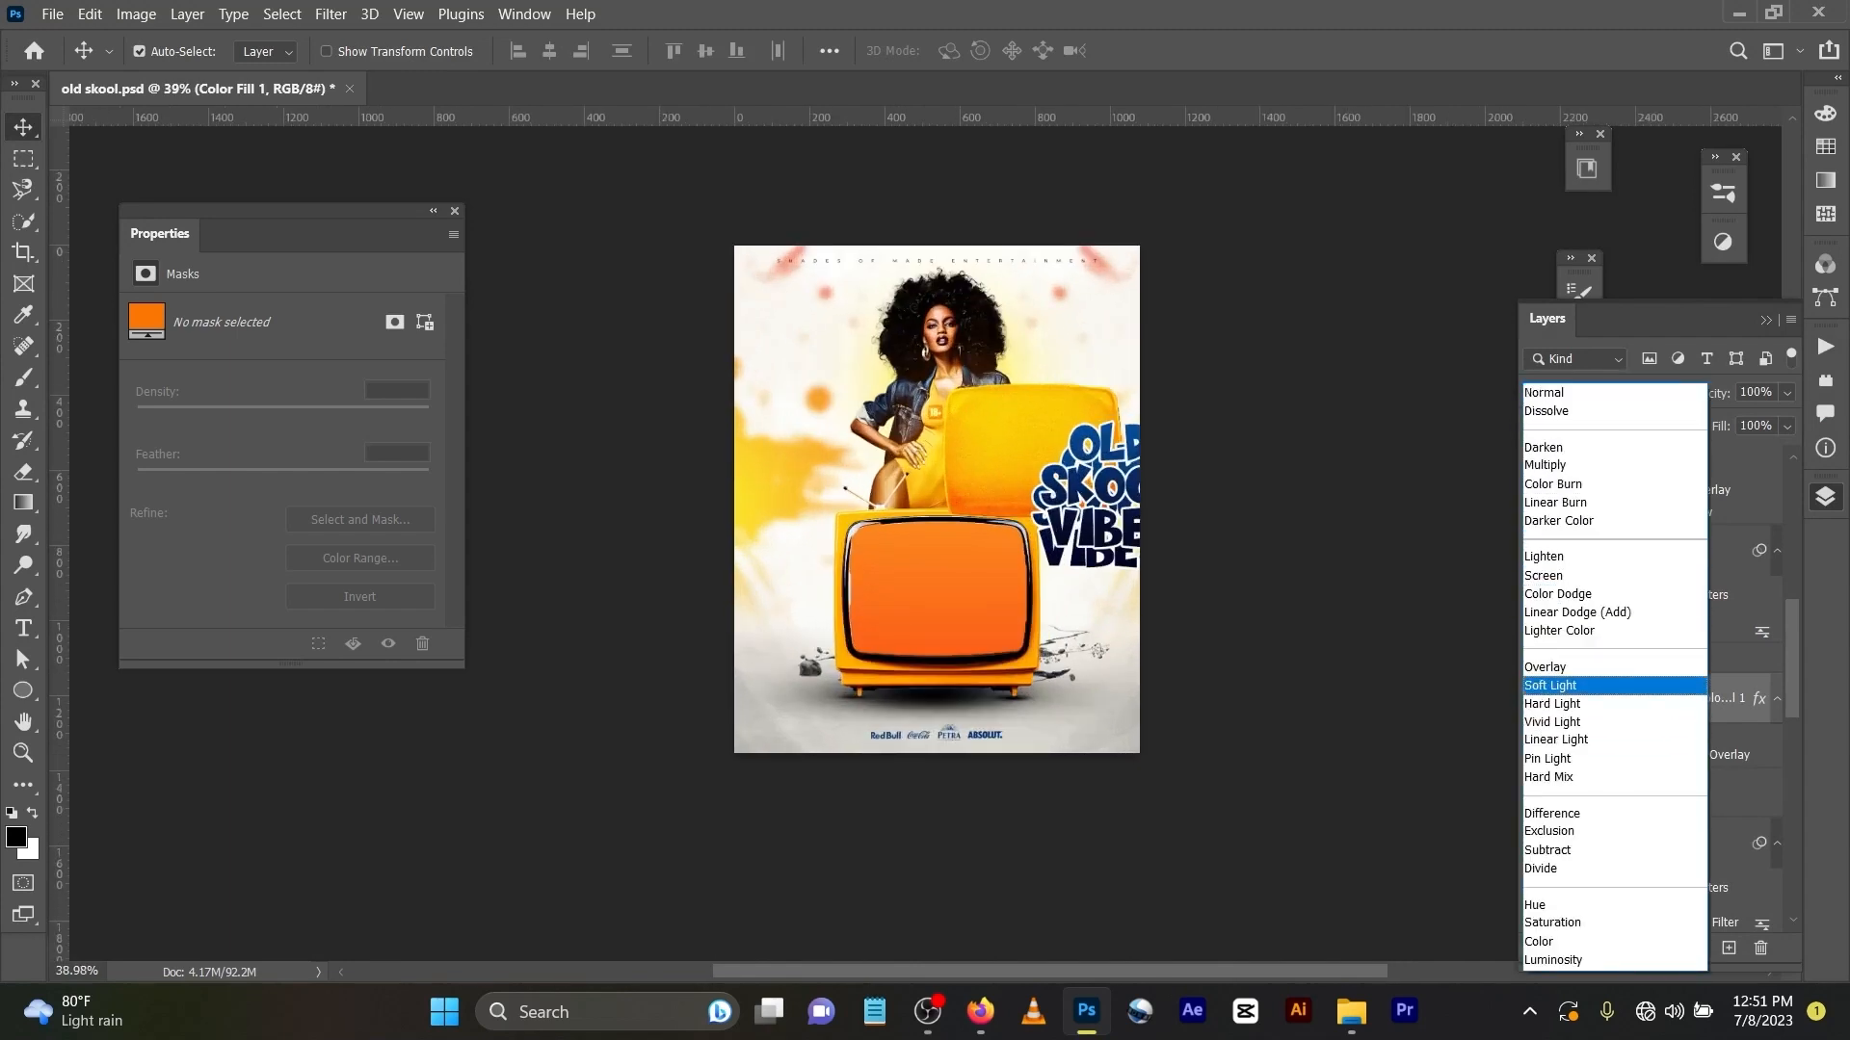
key("Return")
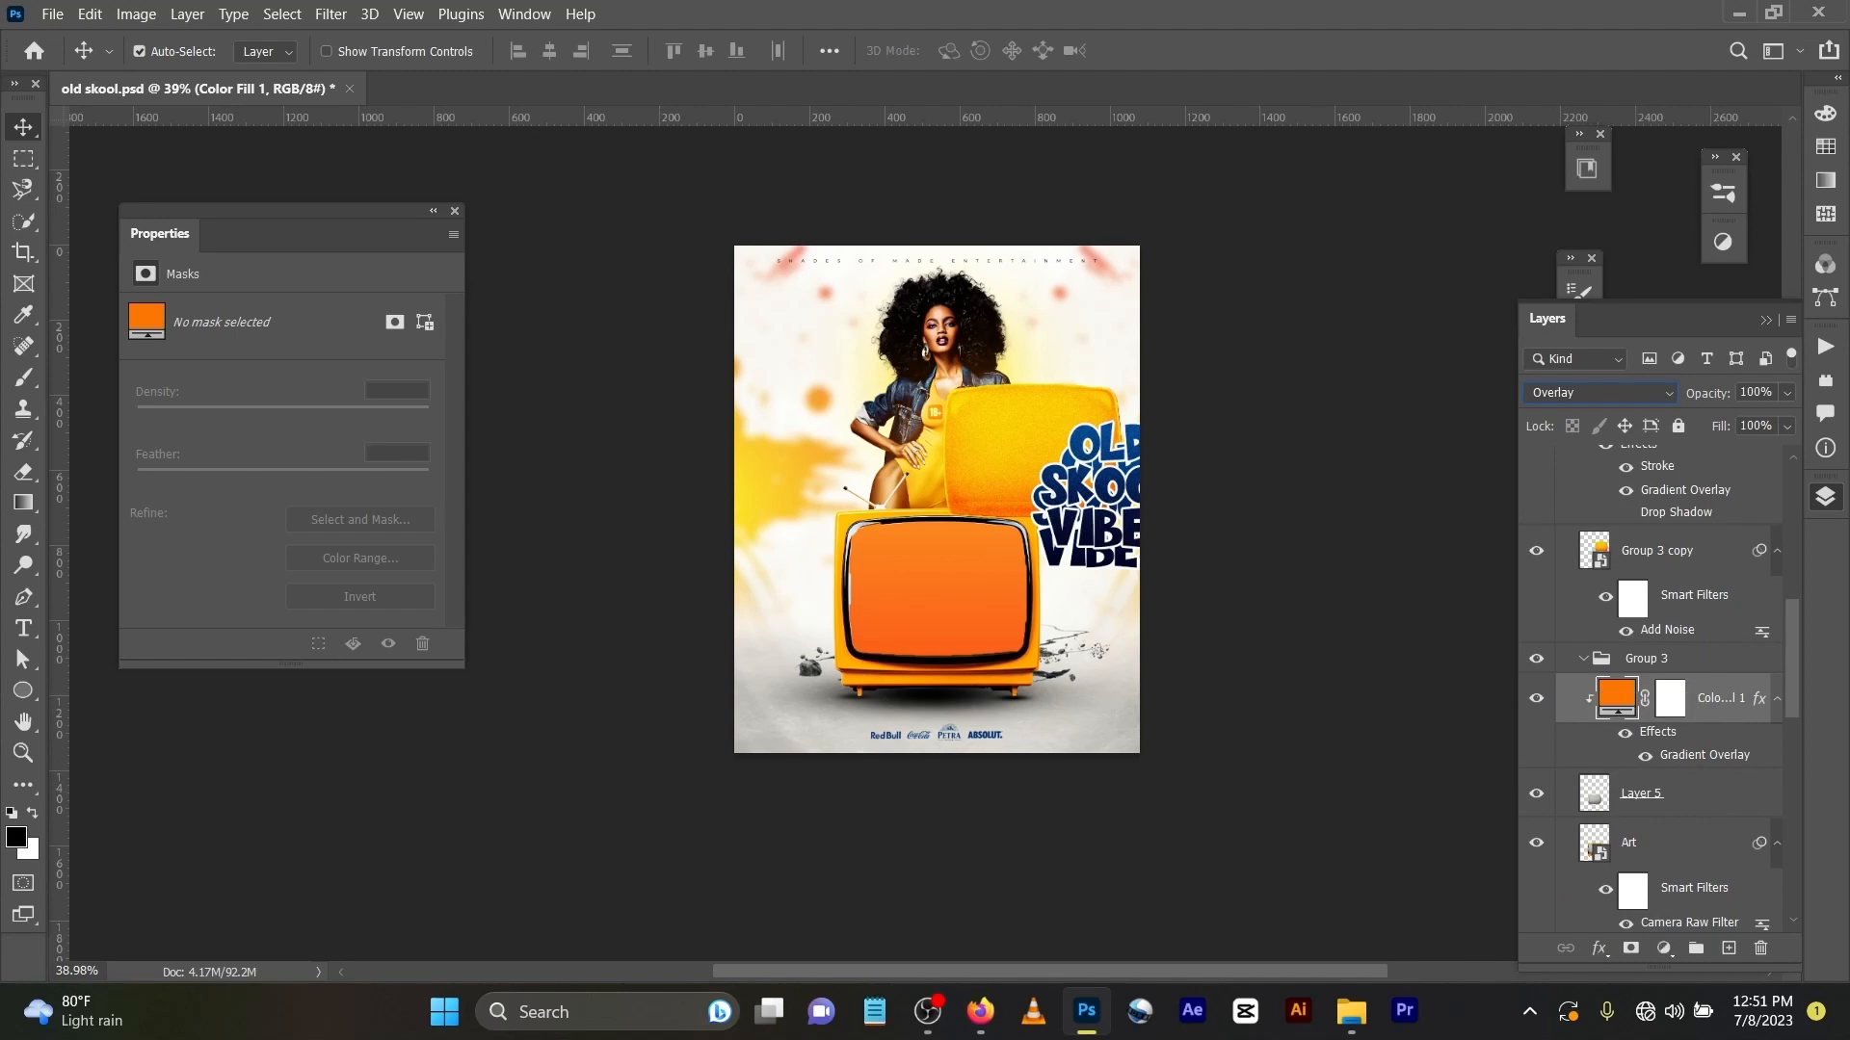
Step: Undo the television screen rebuild back to the original Color Fill 1 clipped to Layer 4 in Group 3
key("ctrl+z")
key("ctrl+z")
key("ctrl+z")
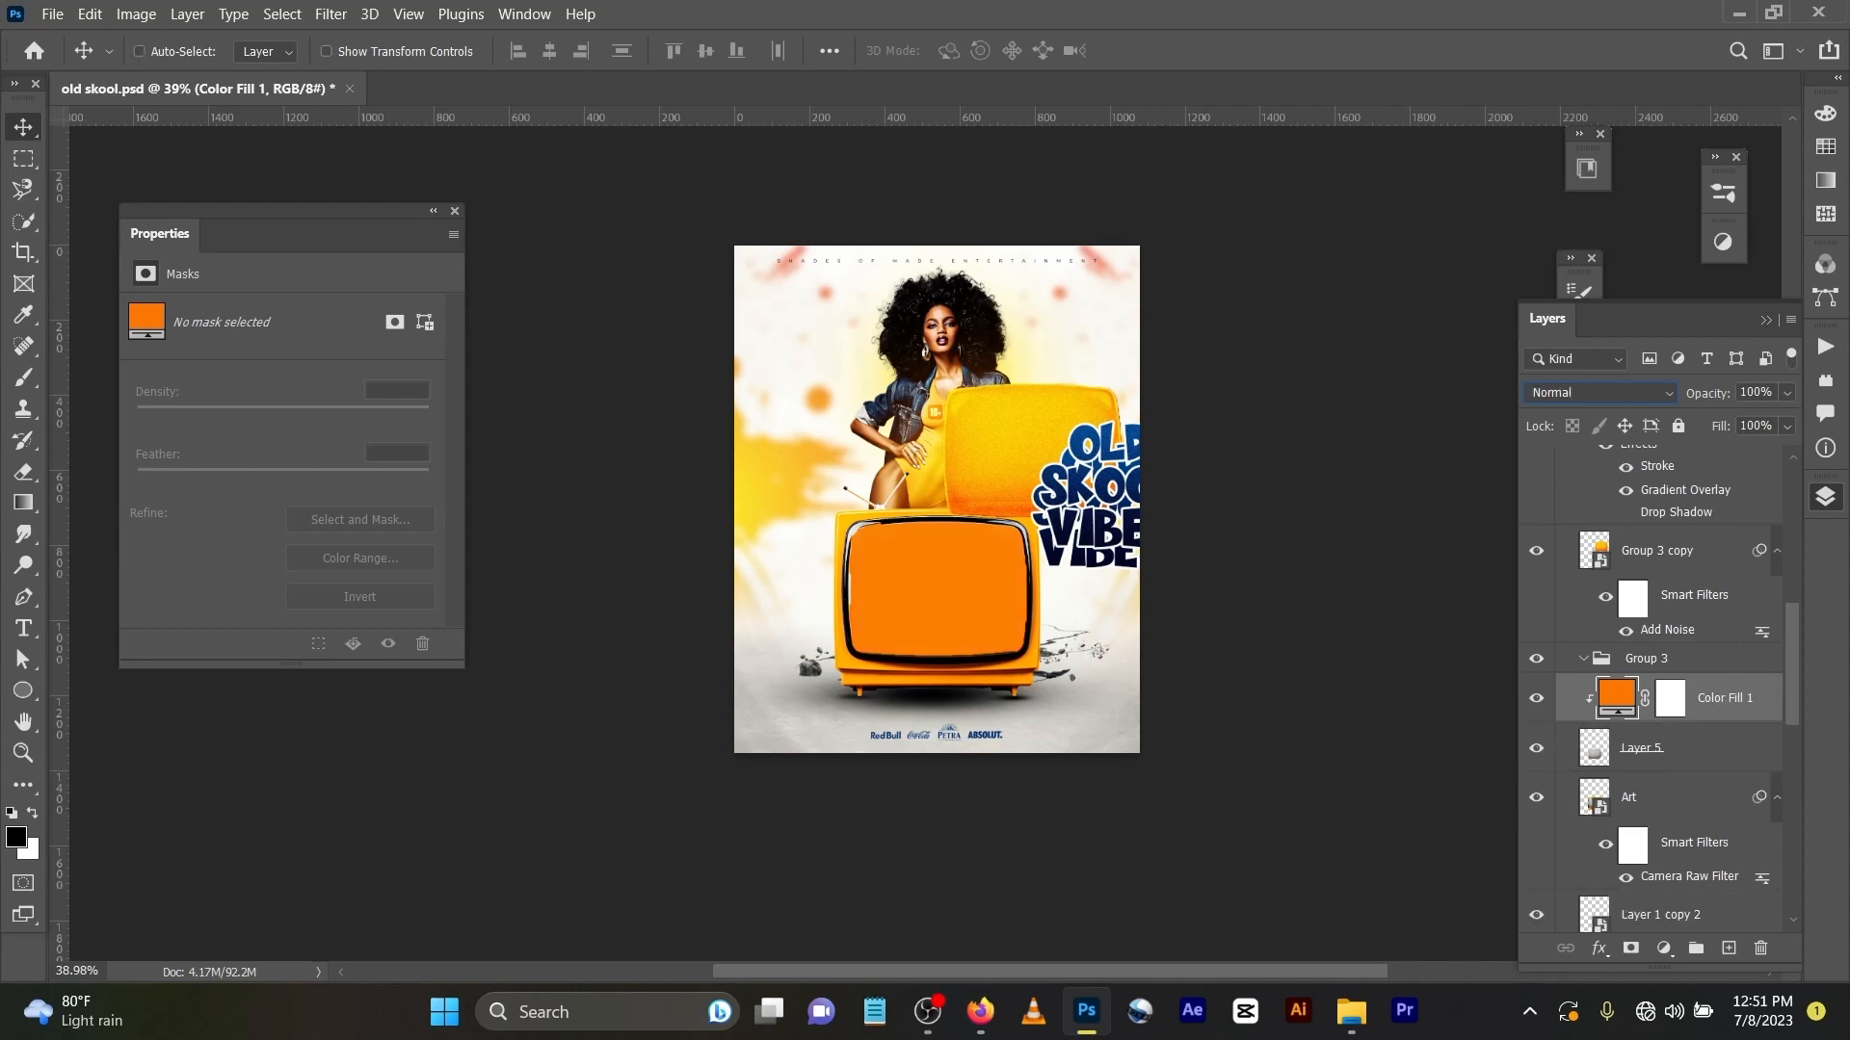
key("ctrl+z")
key("ctrl+z")
key("ctrl+z")
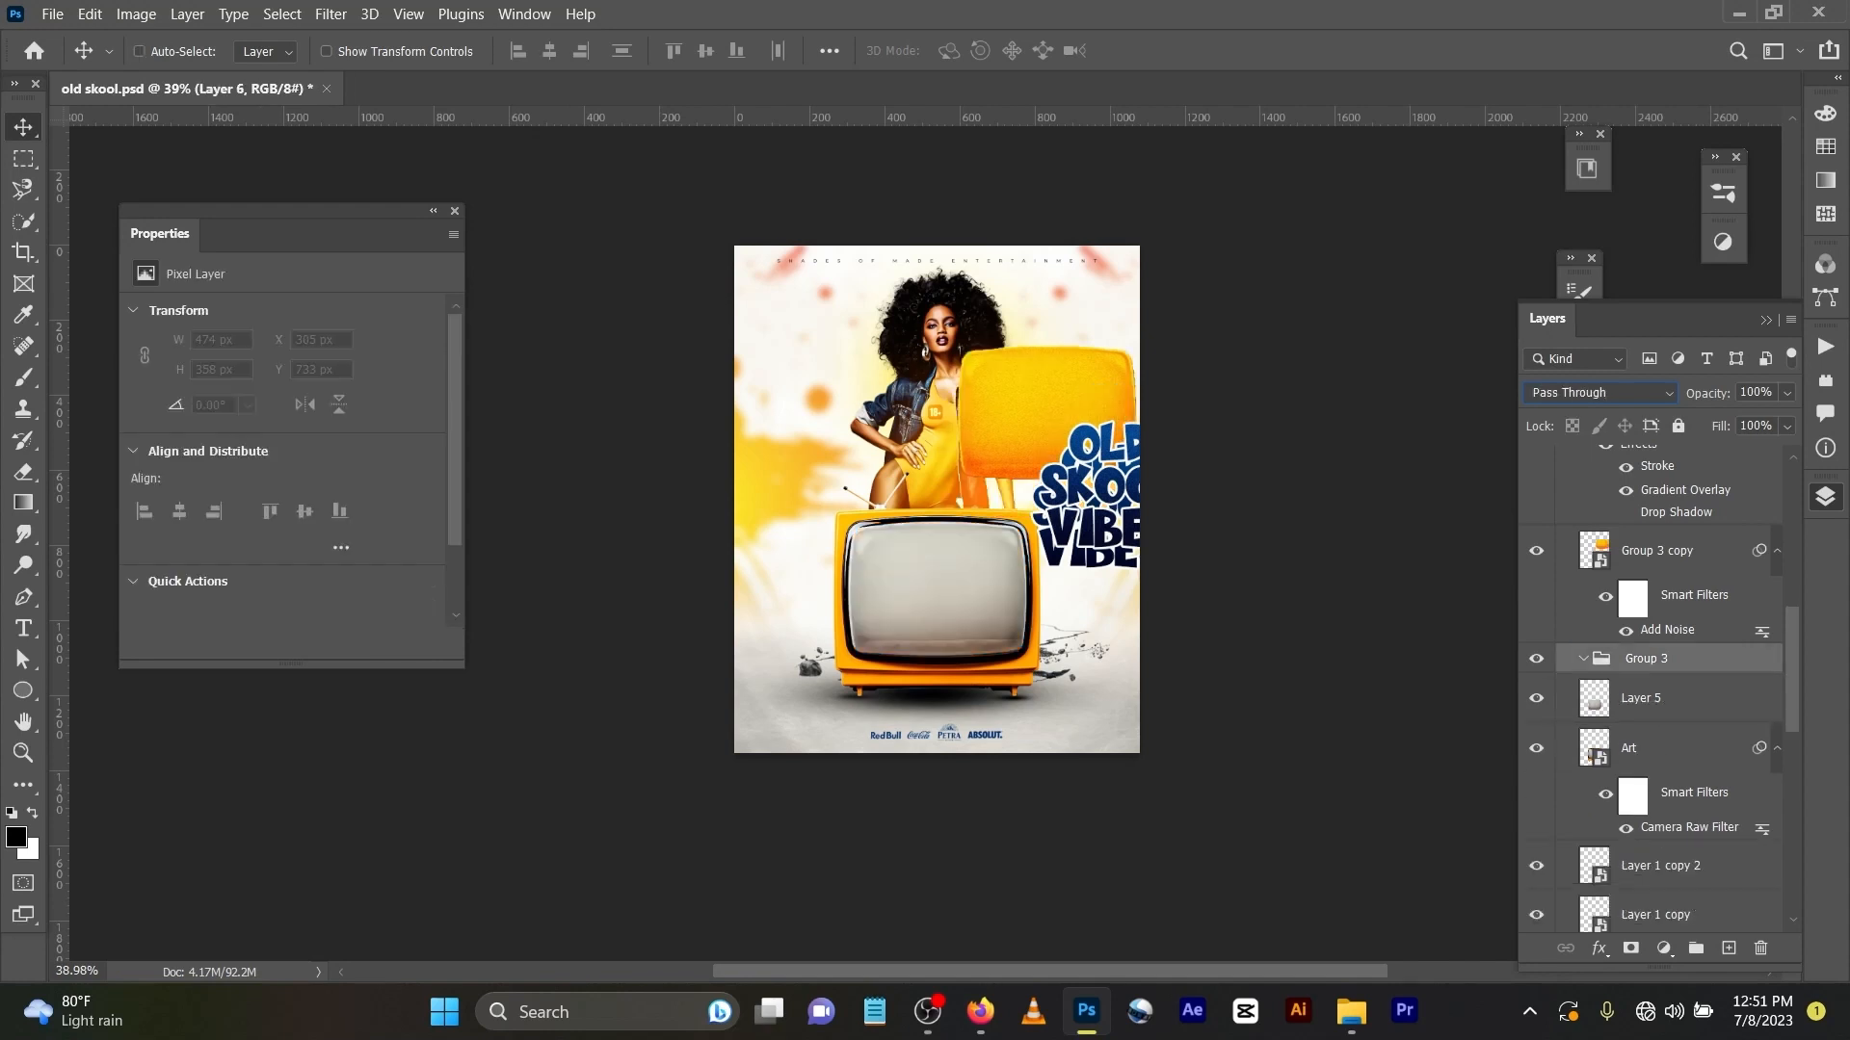
key("ctrl+shift+z")
key("ctrl+shift+z")
key("ctrl+shift+z")
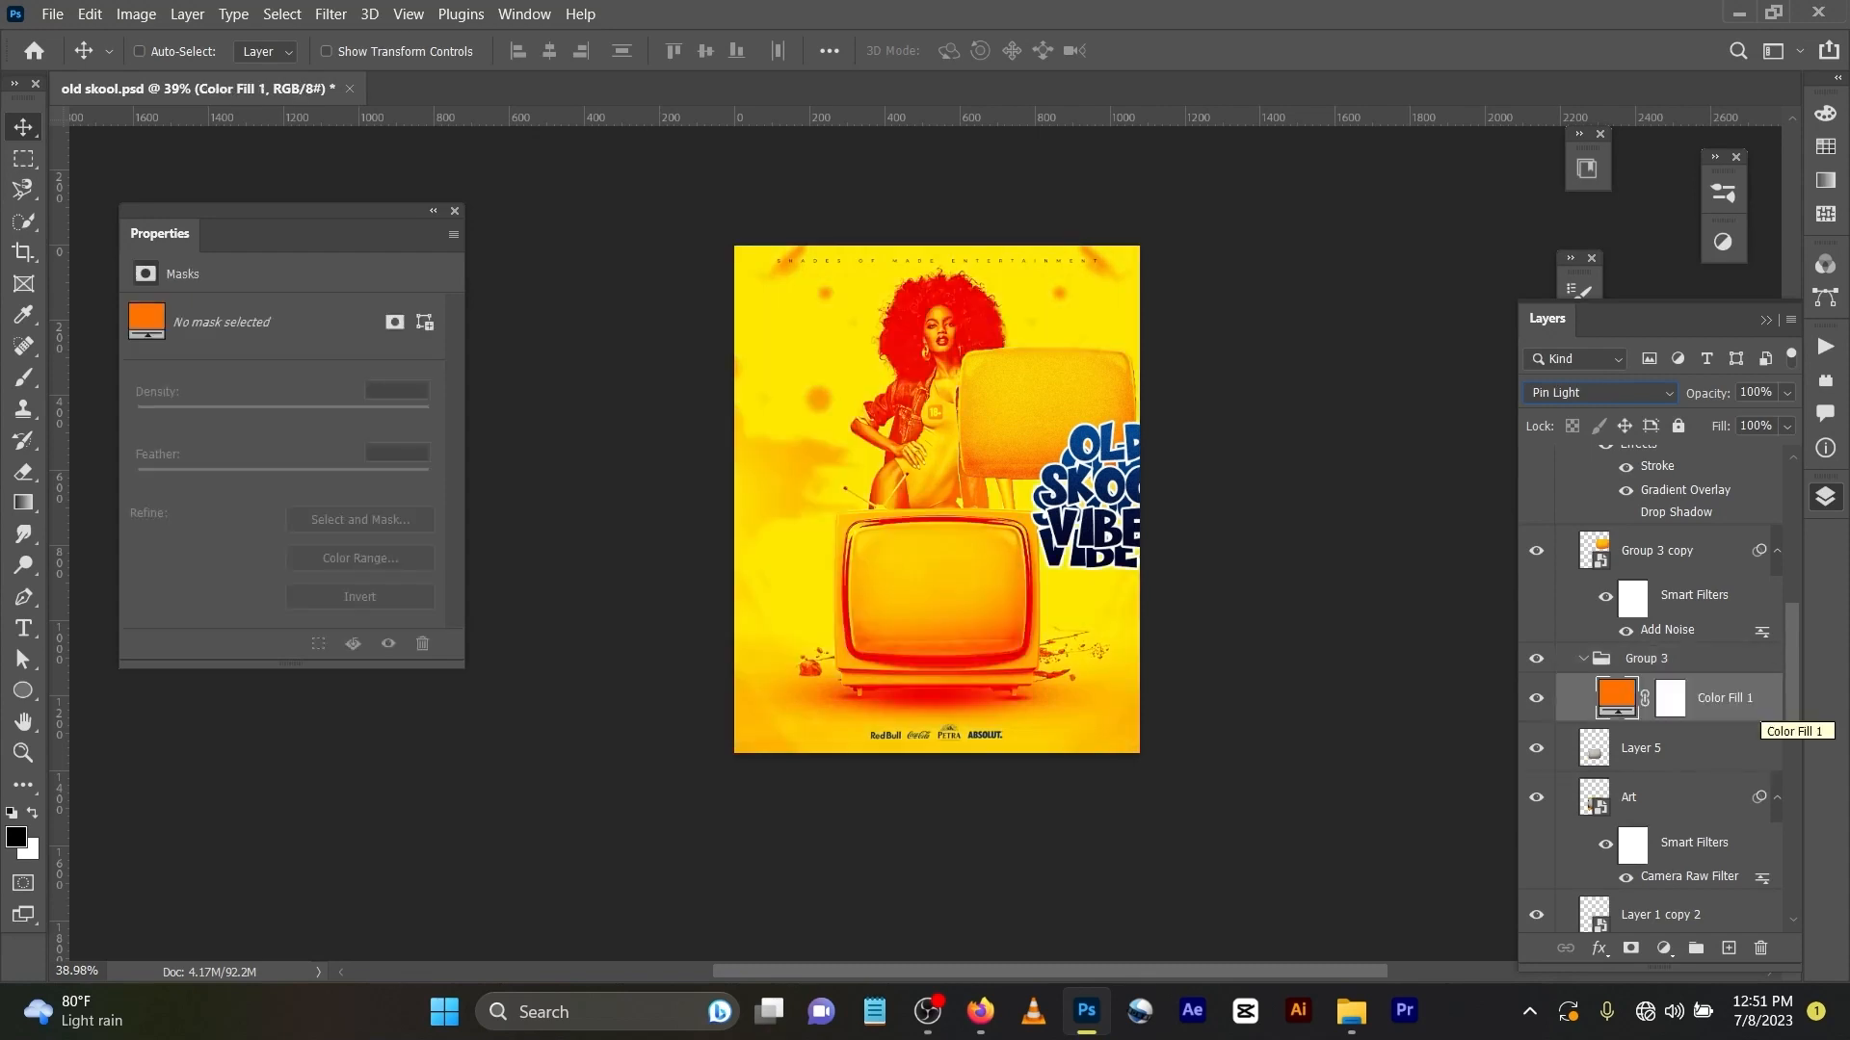
key("ctrl+shift+z")
key("ctrl+shift+z")
key("ctrl+shift+z")
key("ctrl+shift+z")
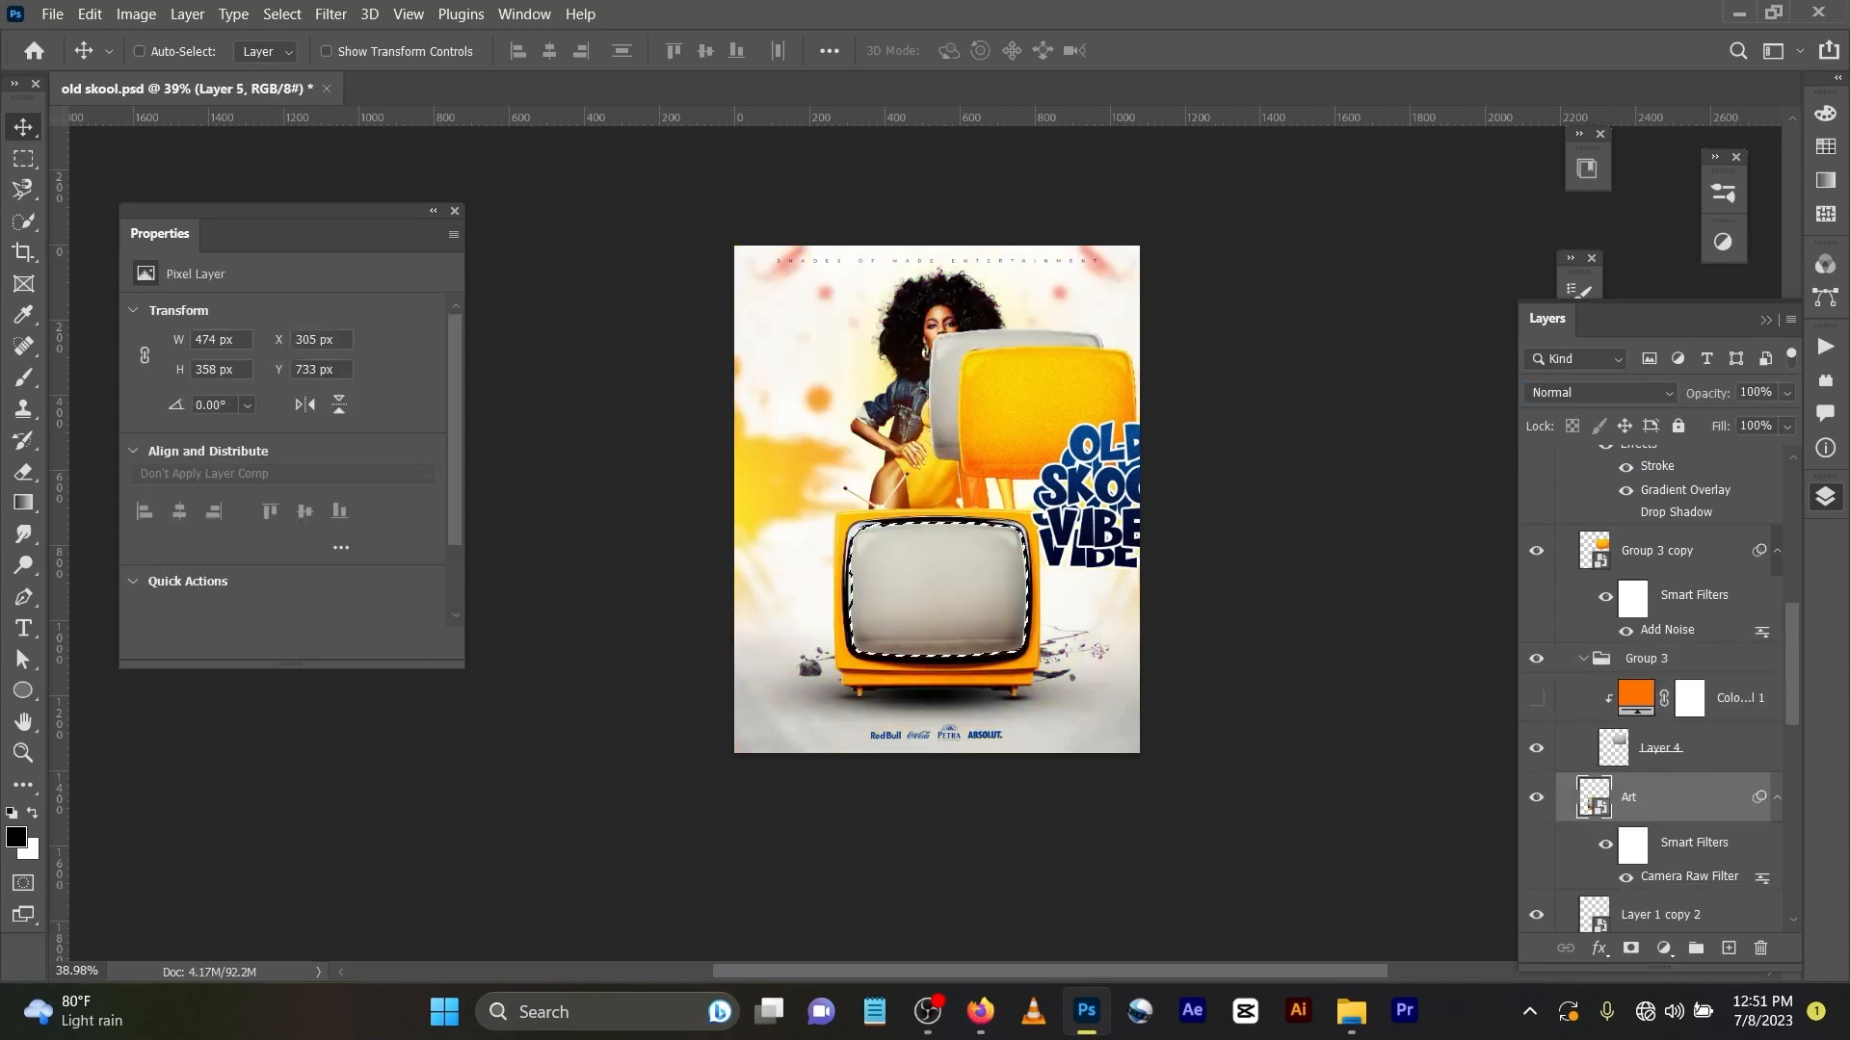
key("ctrl+shift+z")
key("ctrl+shift+z")
key("ctrl+shift+z")
key("ctrl+shift+z")
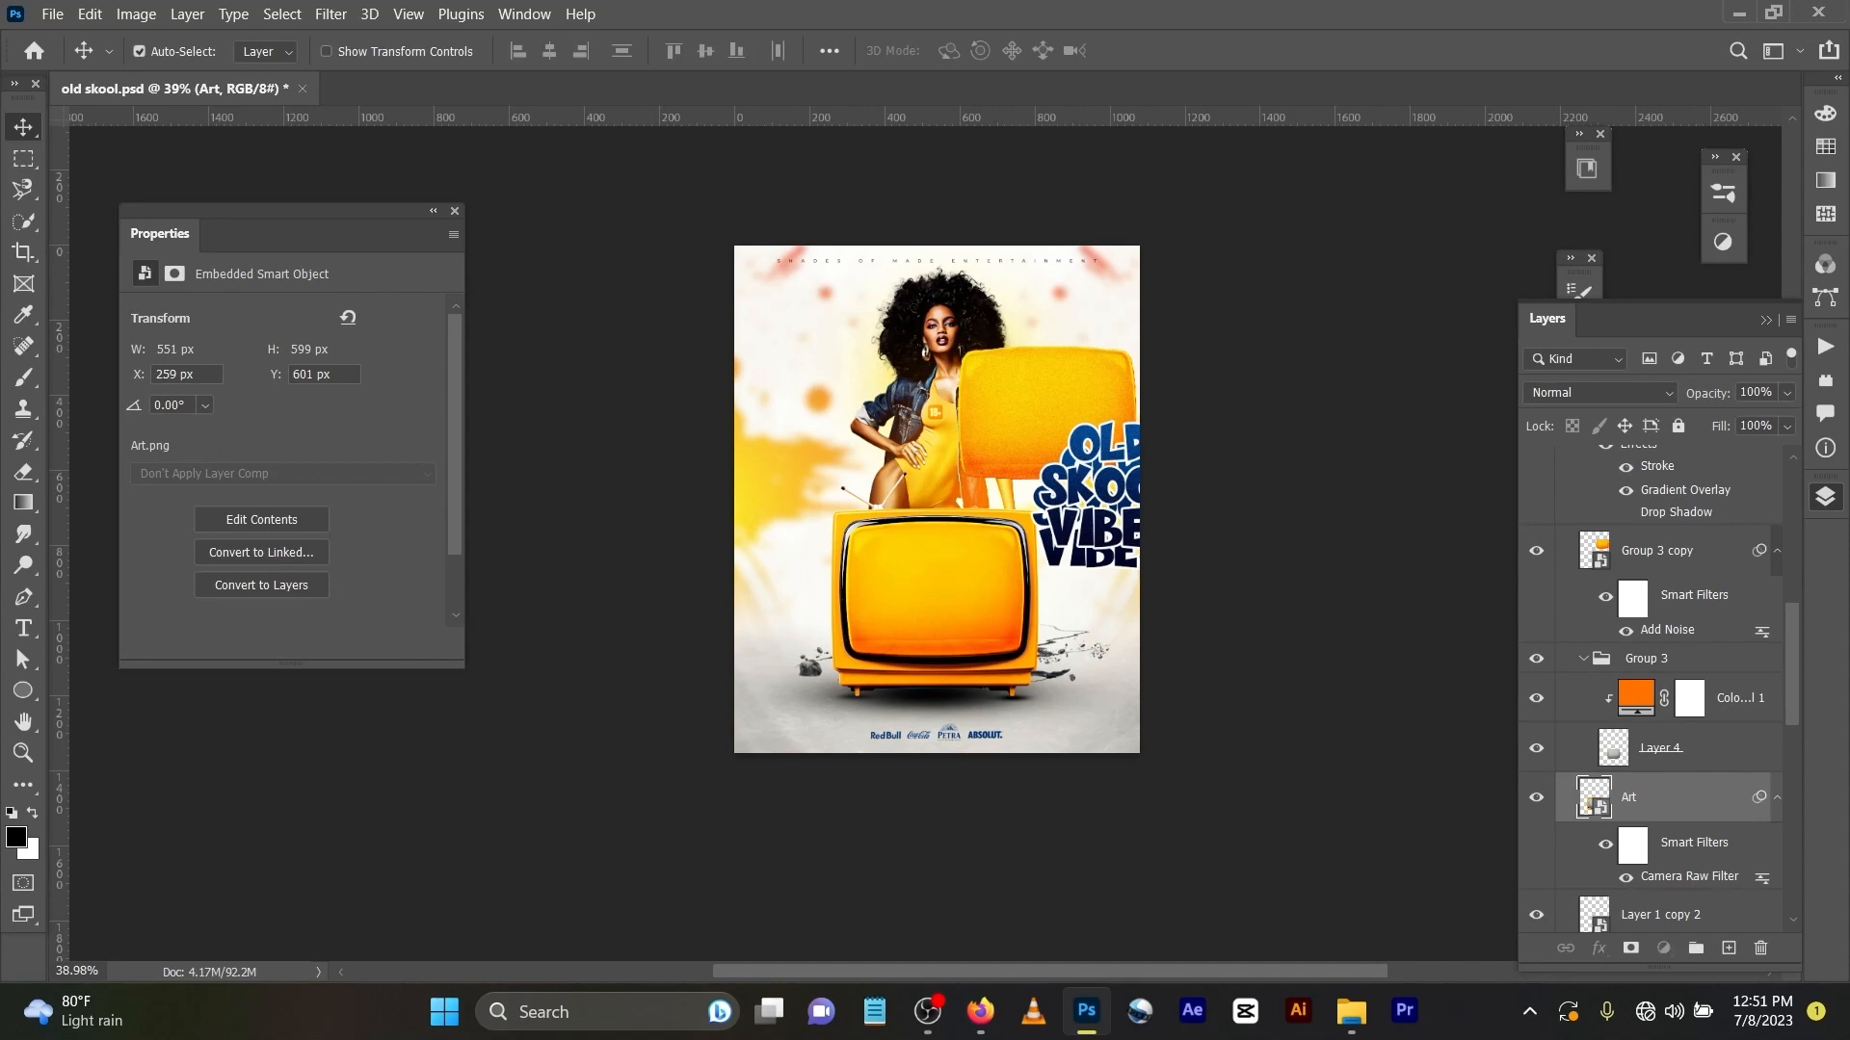
Step: Check the solid colour of the Color Fill 1 layer clipped to the television screen, keeping it as is
left_click(1635, 697)
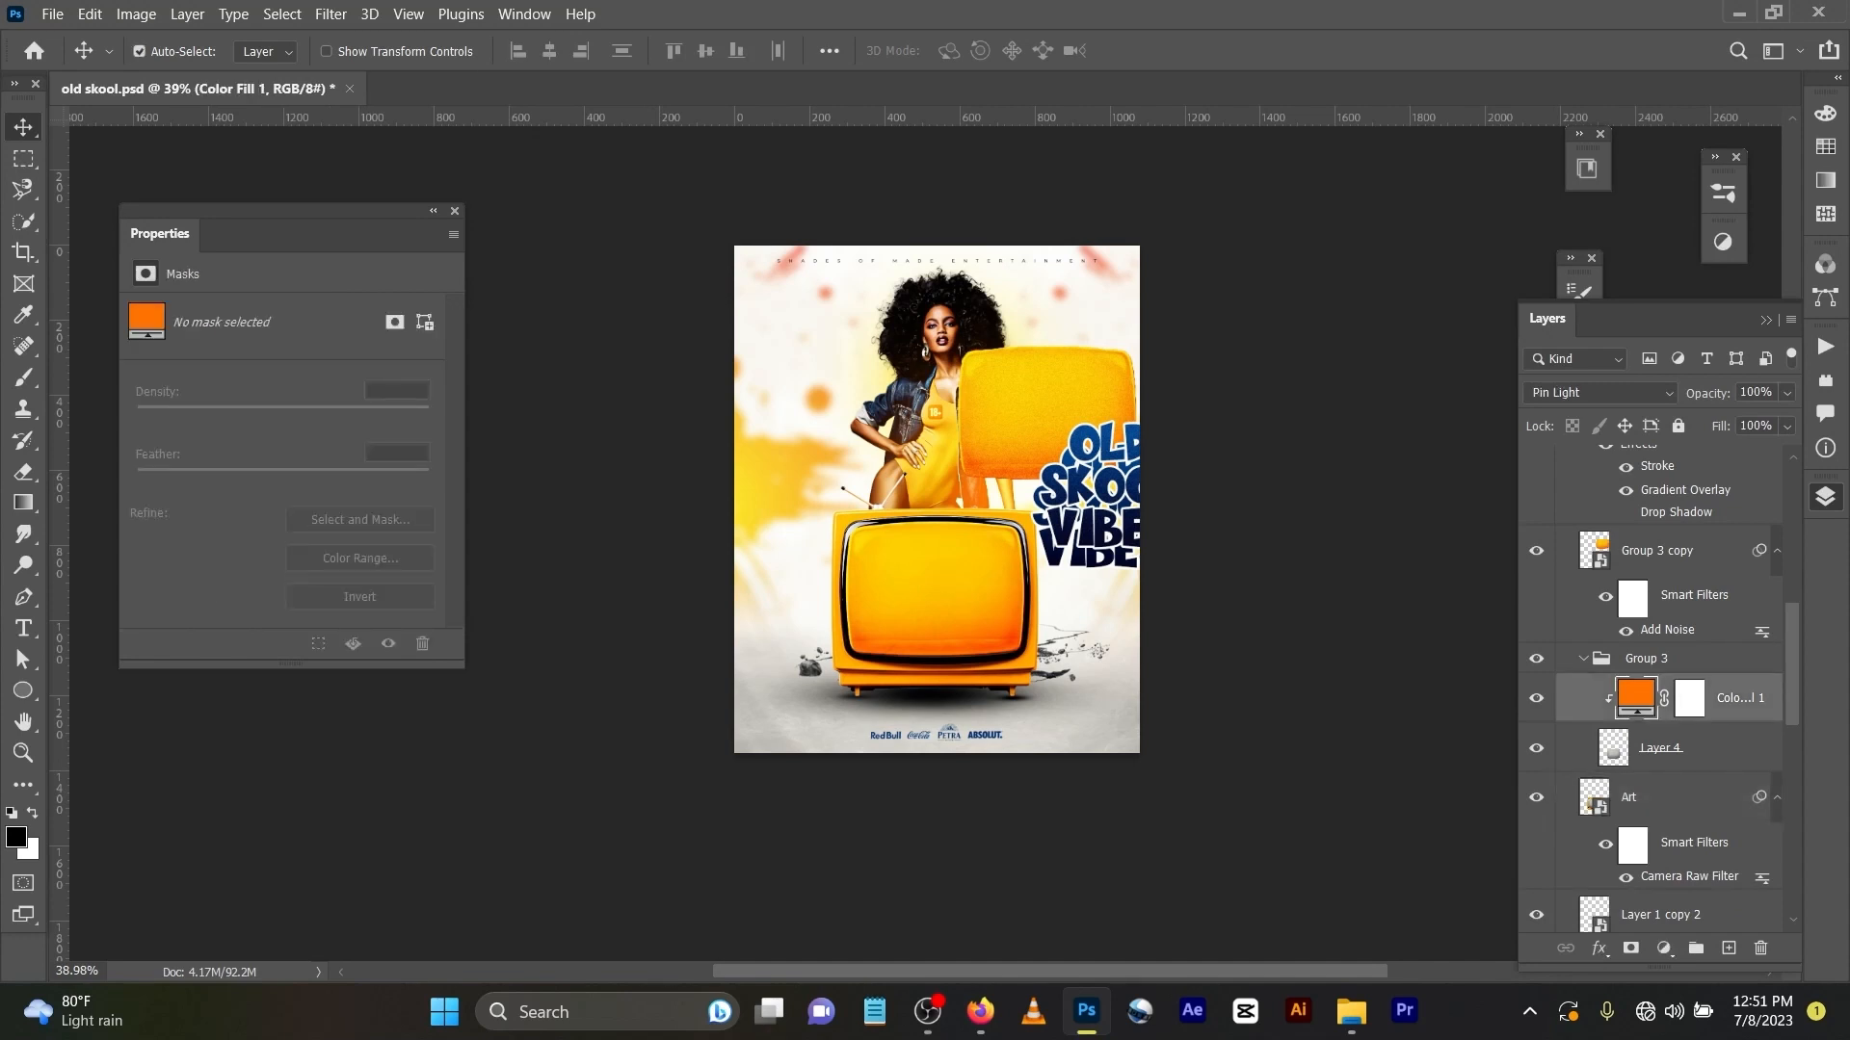
double_click(1635, 698)
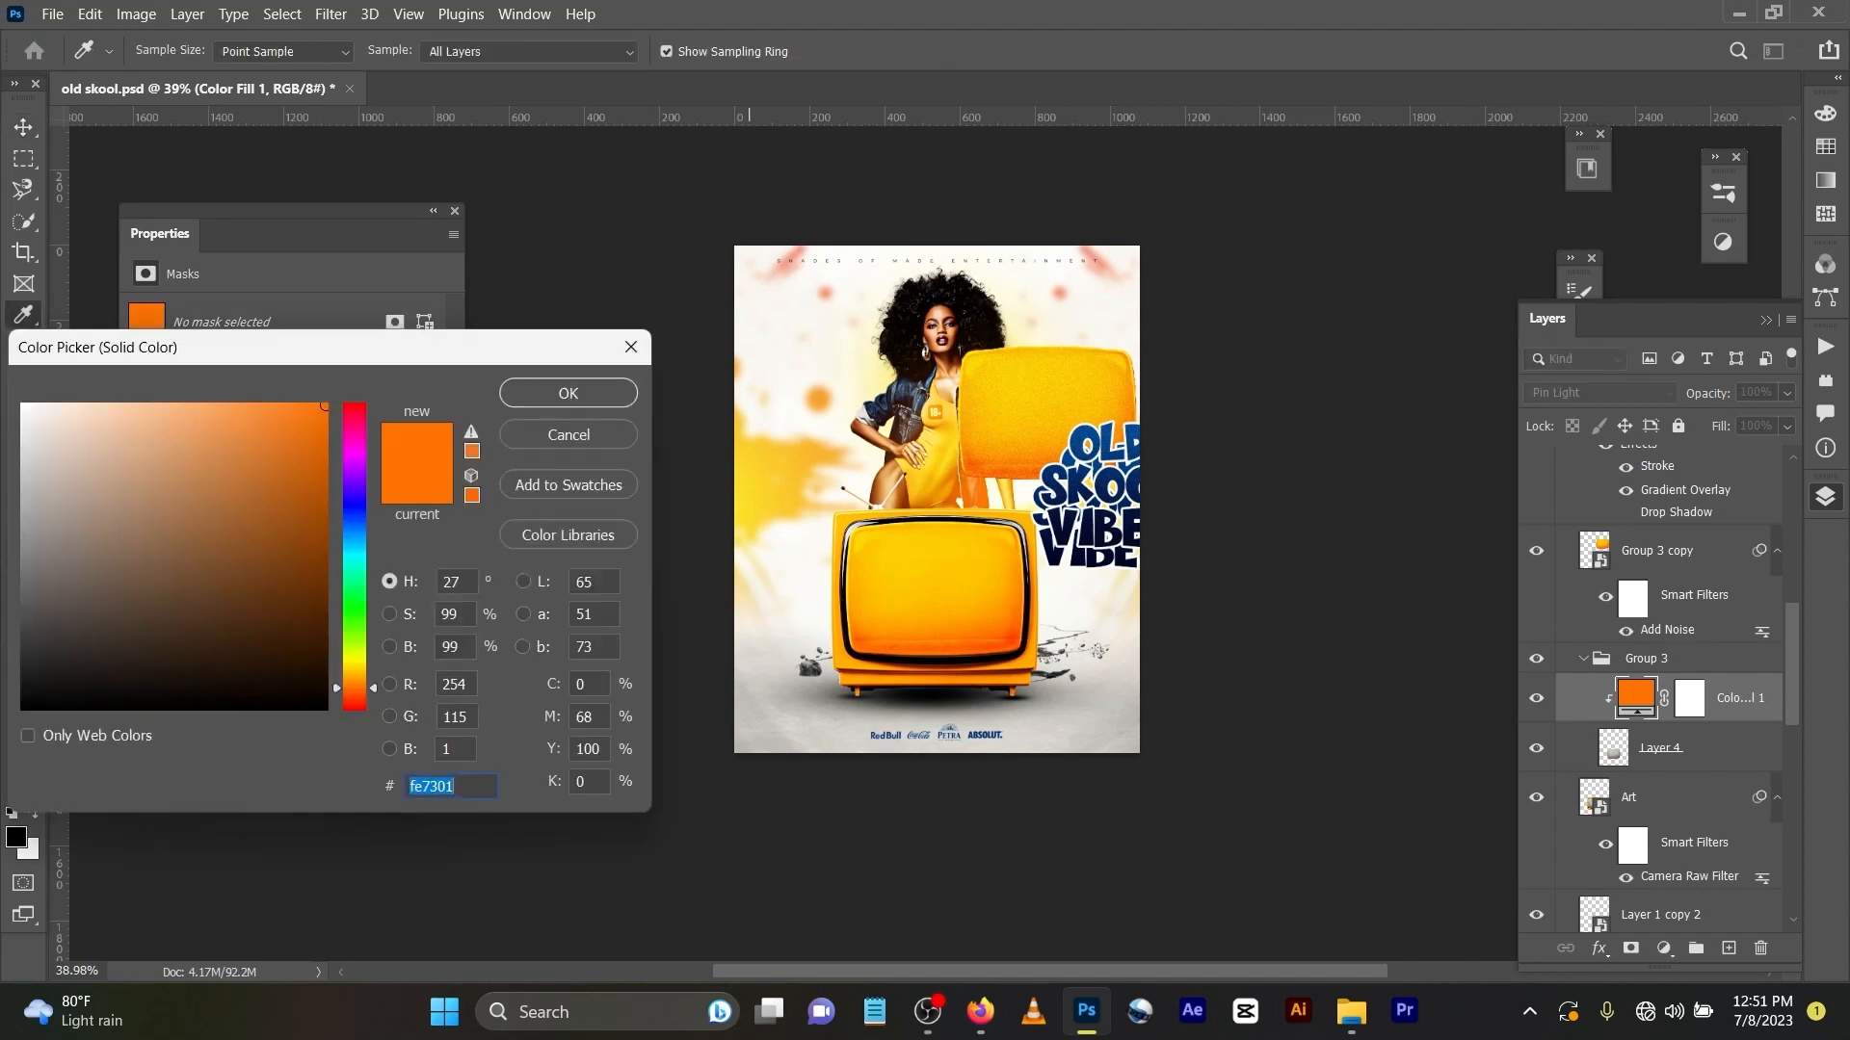
key("Return")
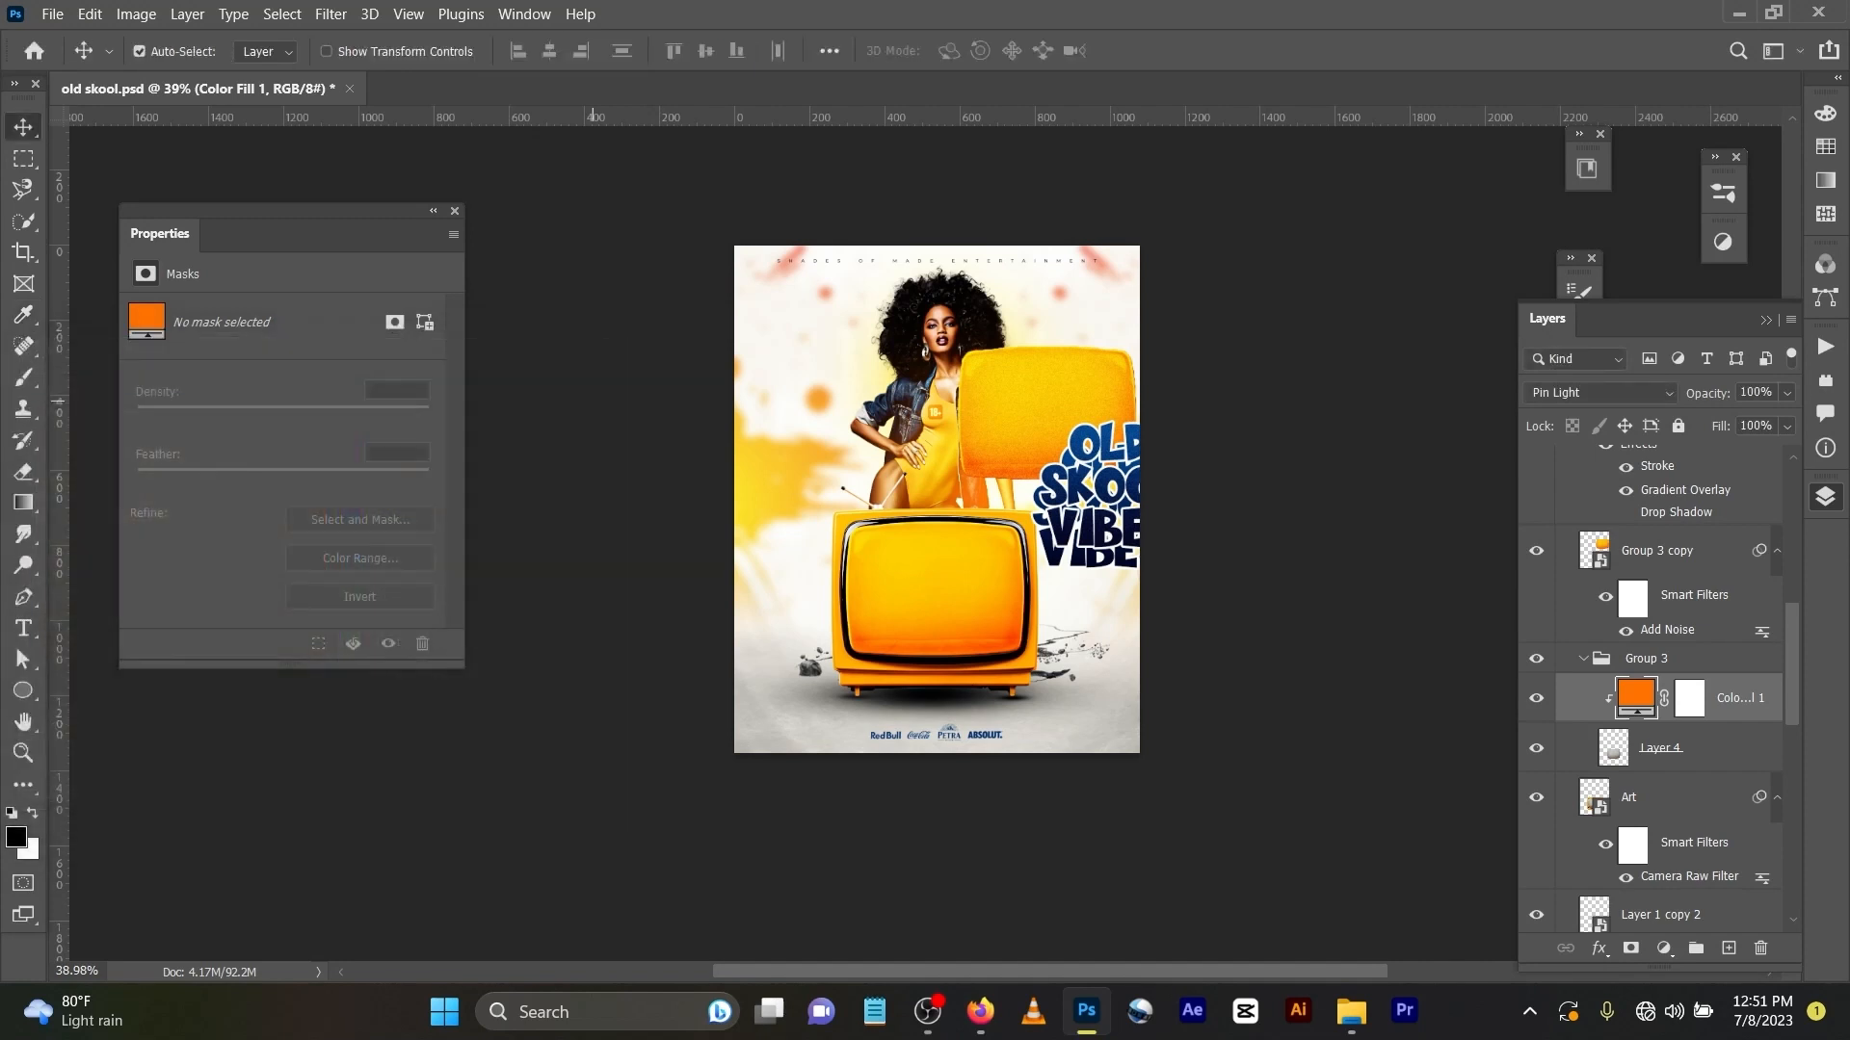
left_click(936, 413)
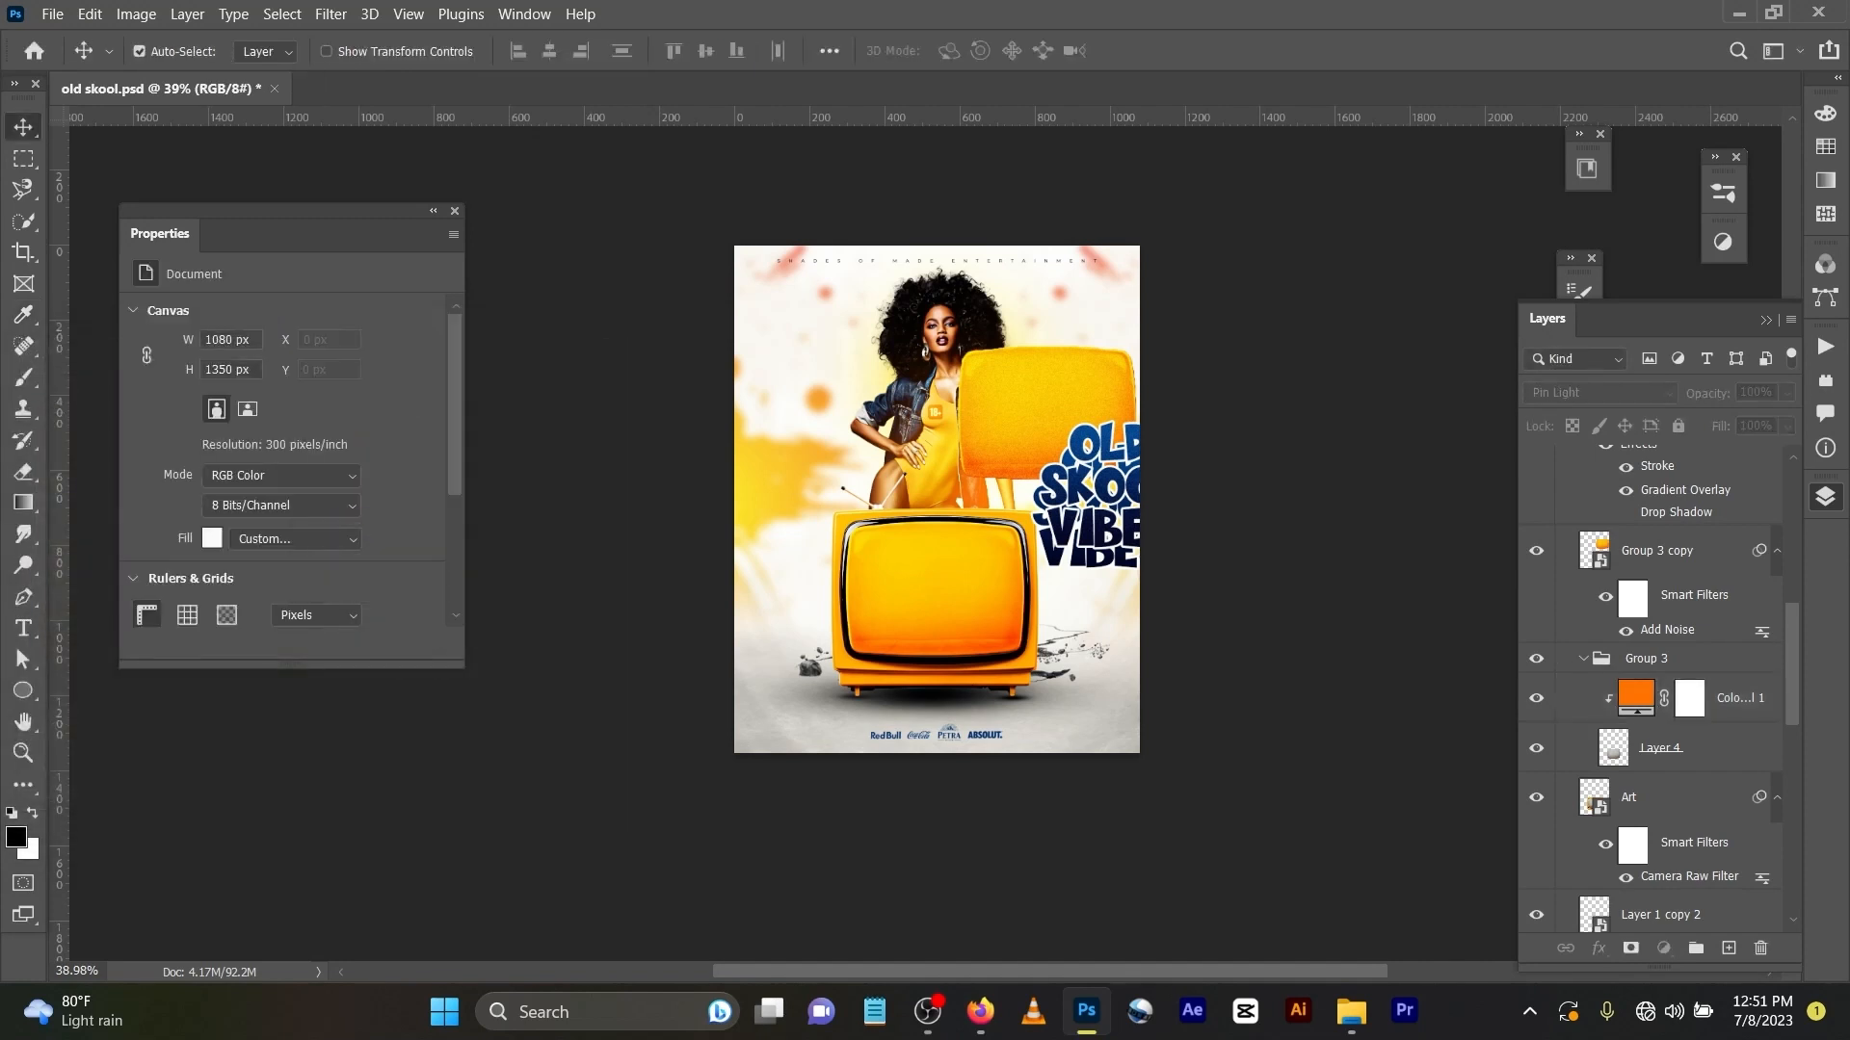
Step: Preview other blend modes on Color Fill 1, including Vivid Light and Linear Dodge (Add), and keep Pin Light
left_click(1635, 697)
left_click(1601, 393)
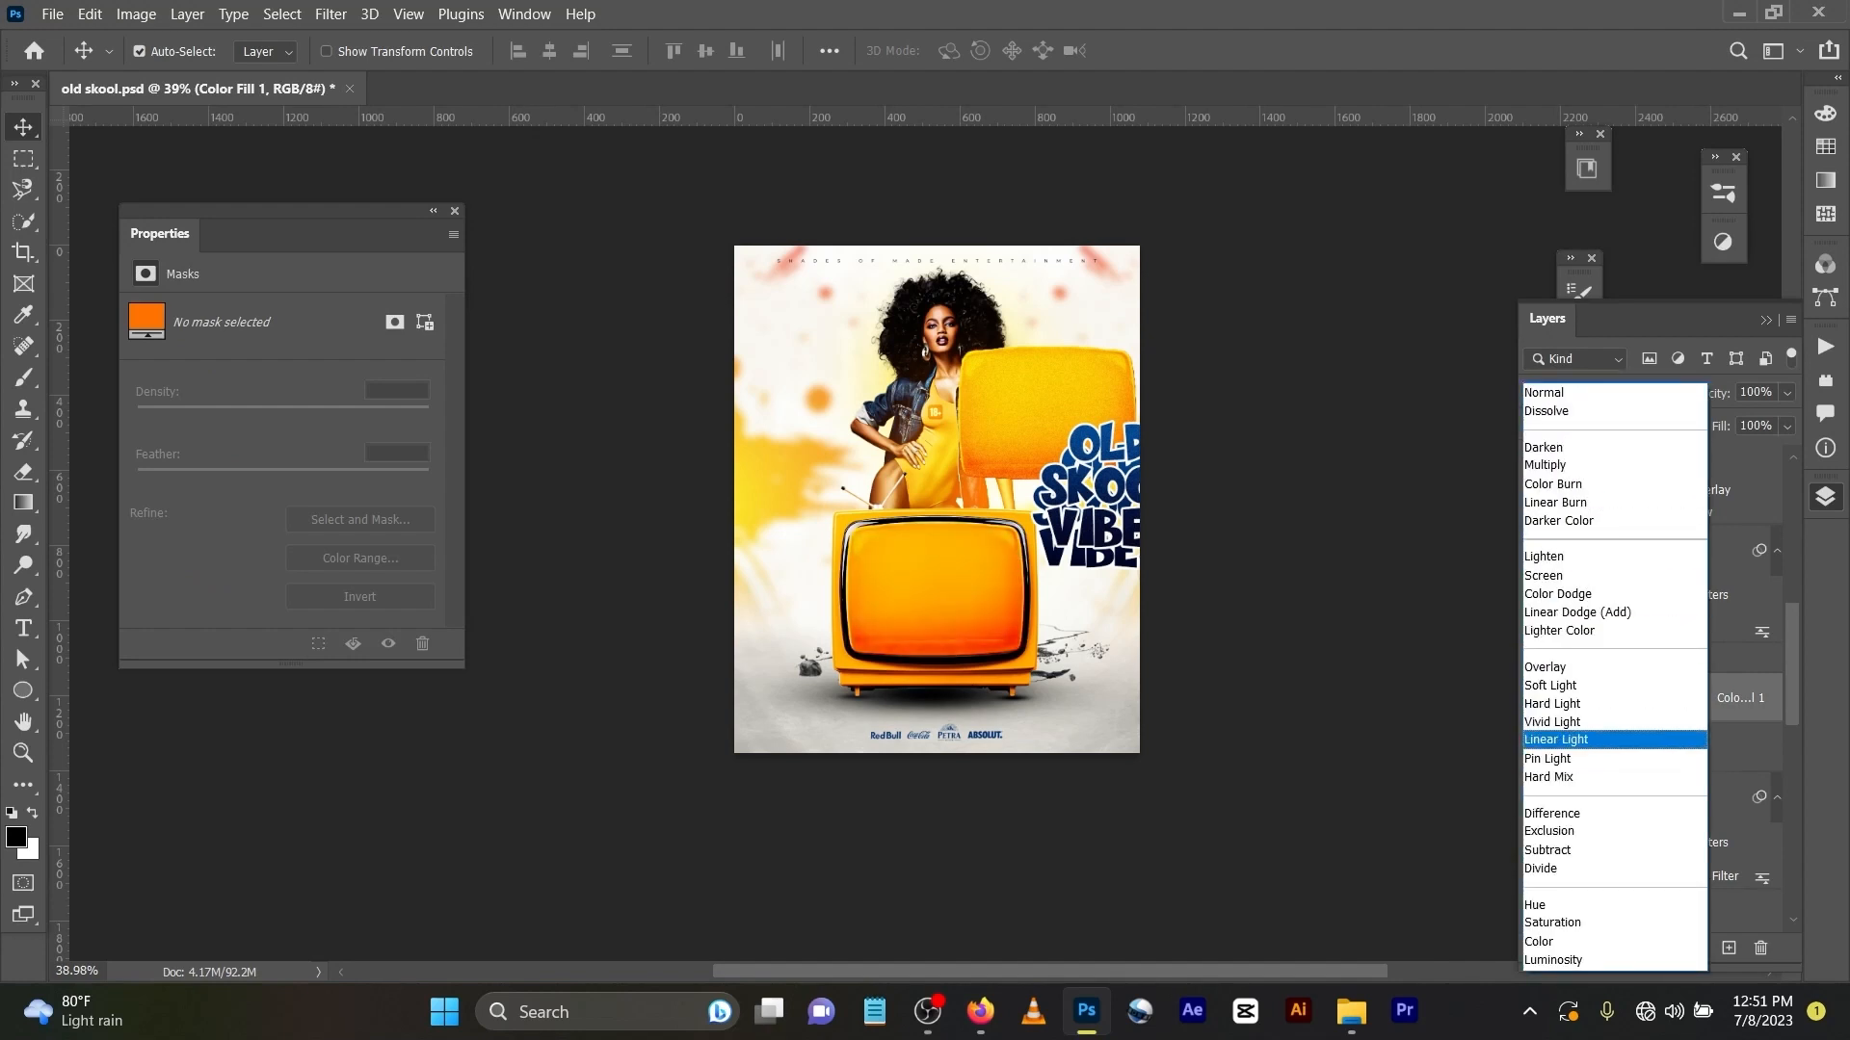
key("Down")
key("Up")
key("Up")
key("Up")
key("Up")
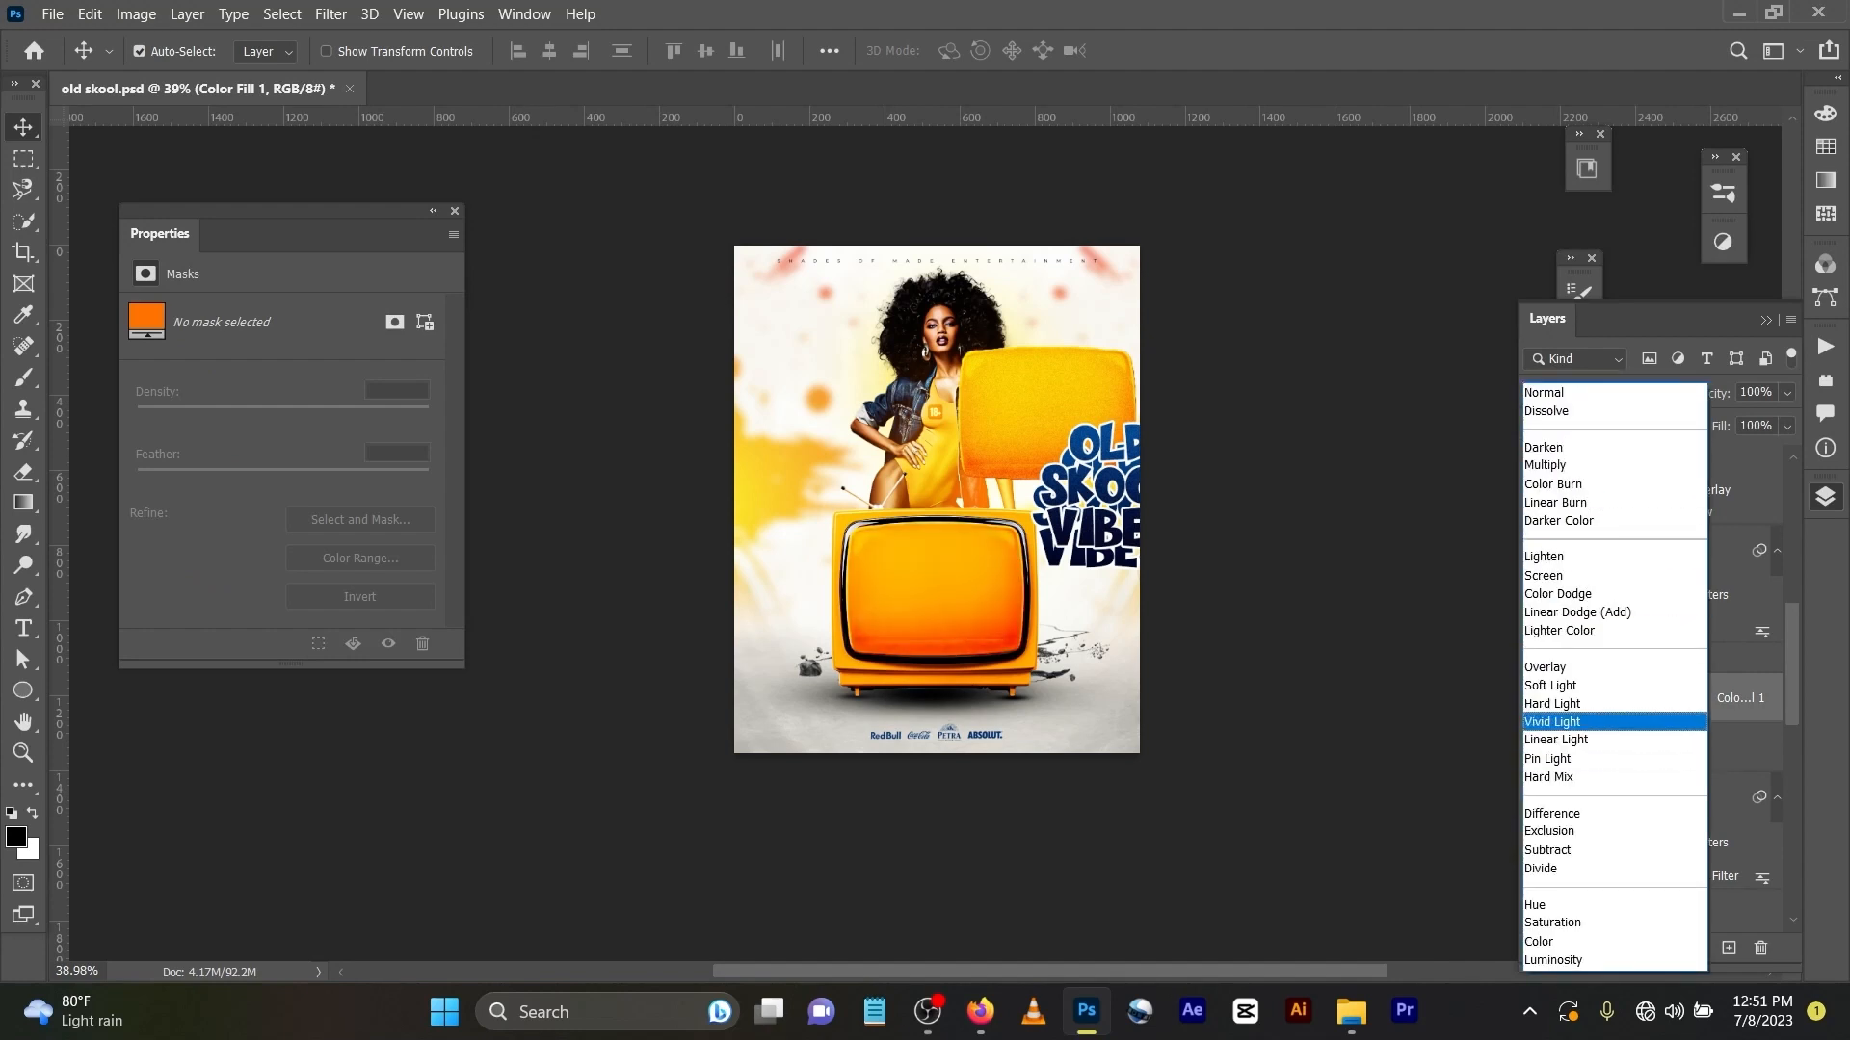
key("Up")
key("Up")
key("Up")
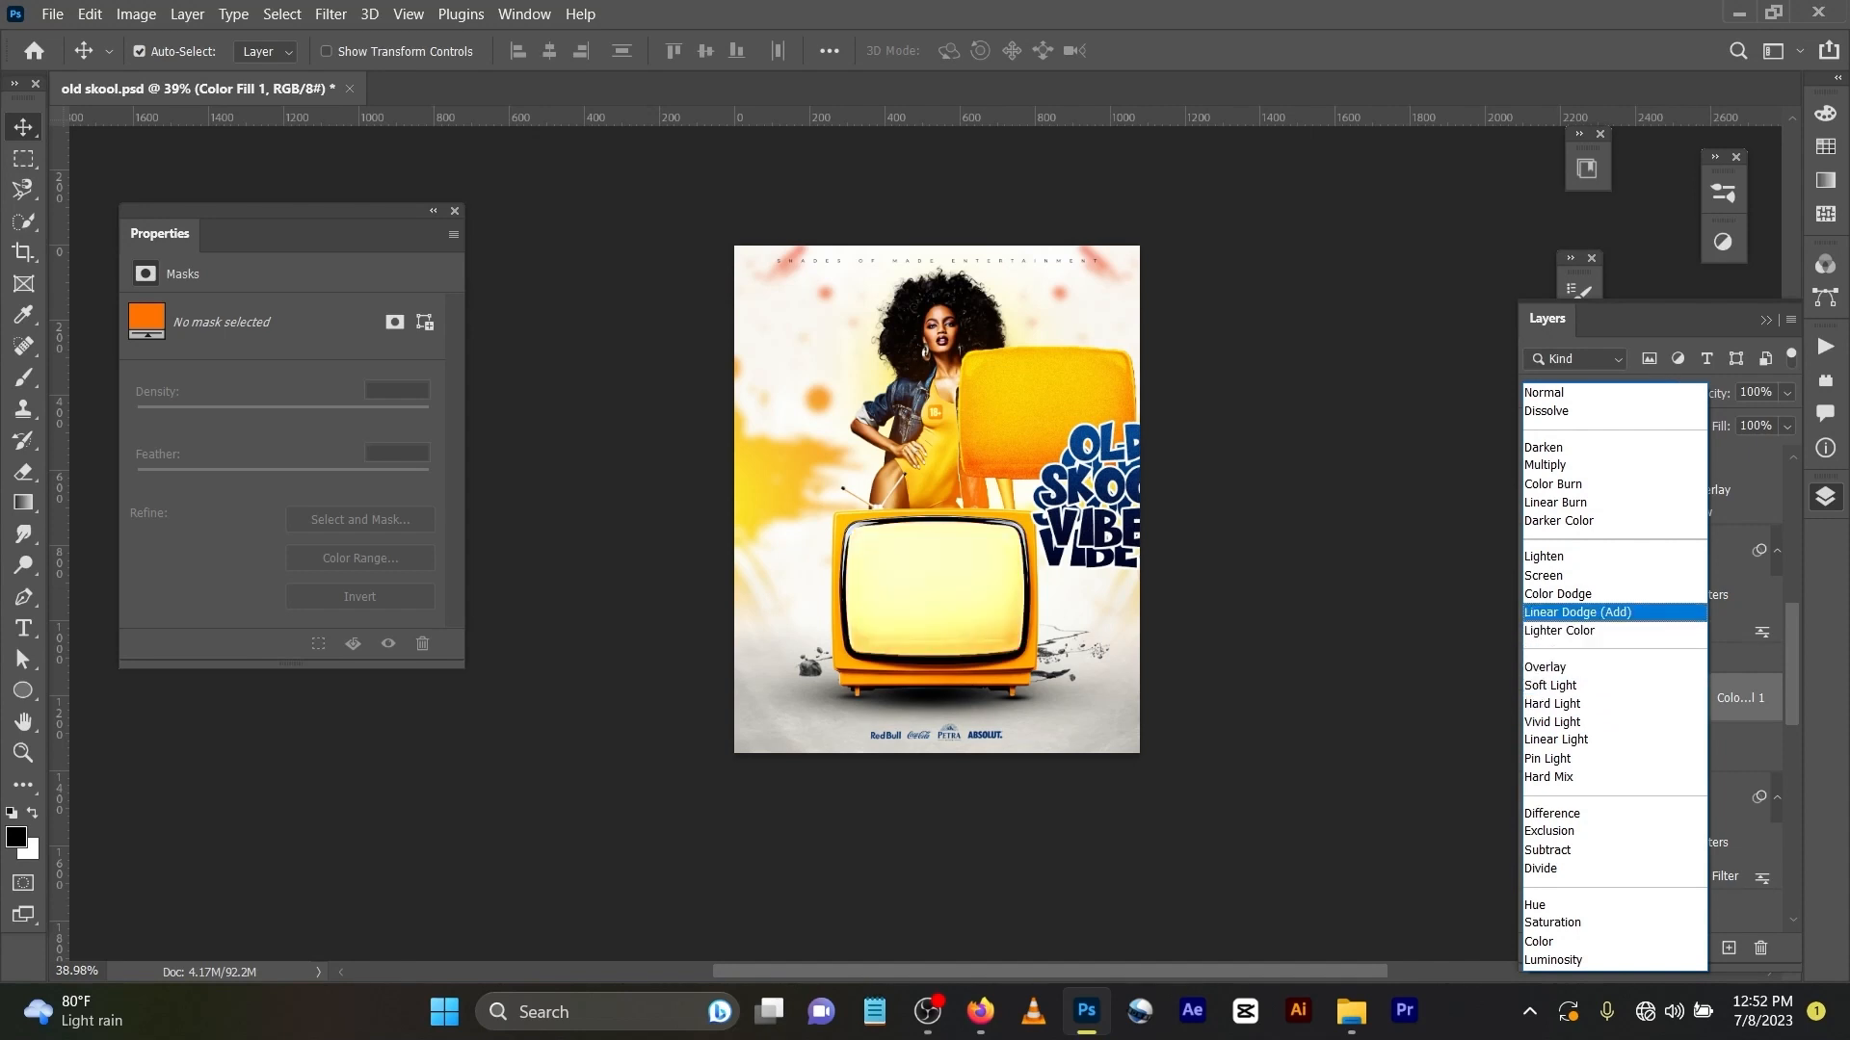
key("Down")
key("Down")
key("Down")
key("Down")
key("Down")
key("Down")
key("Down")
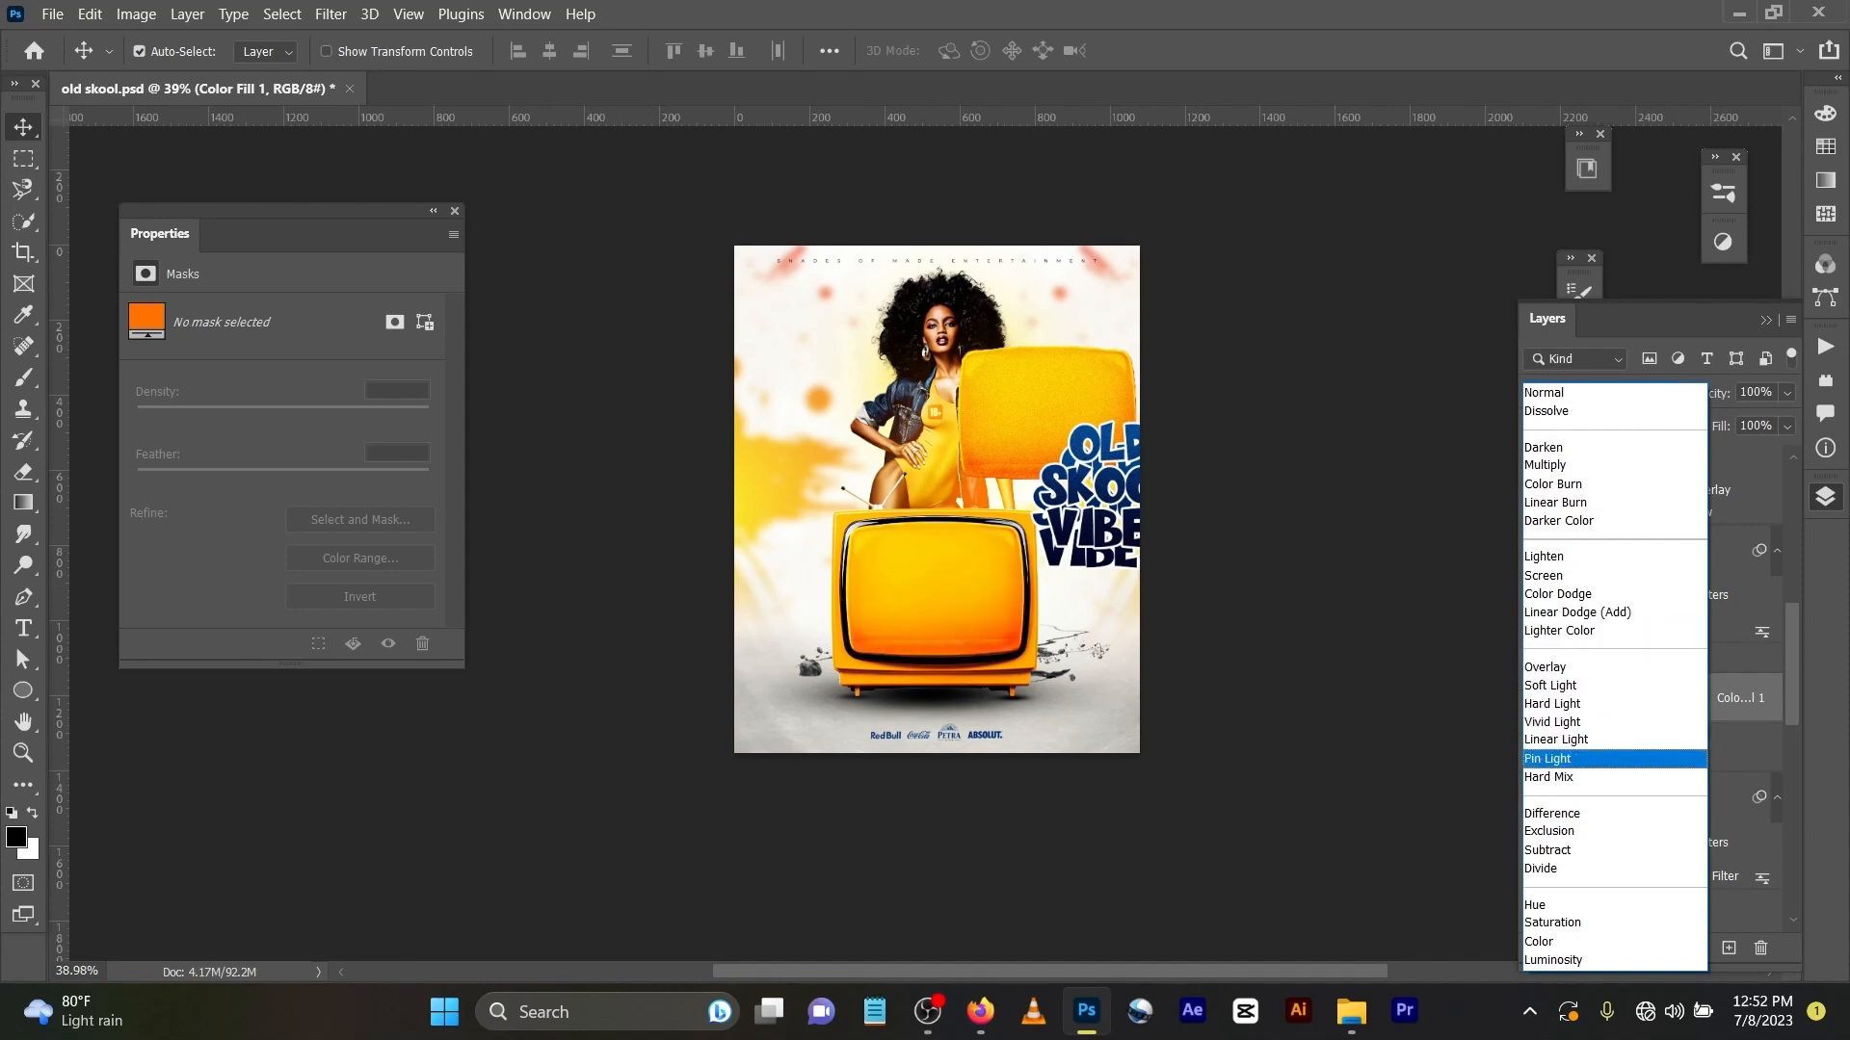
key("Return")
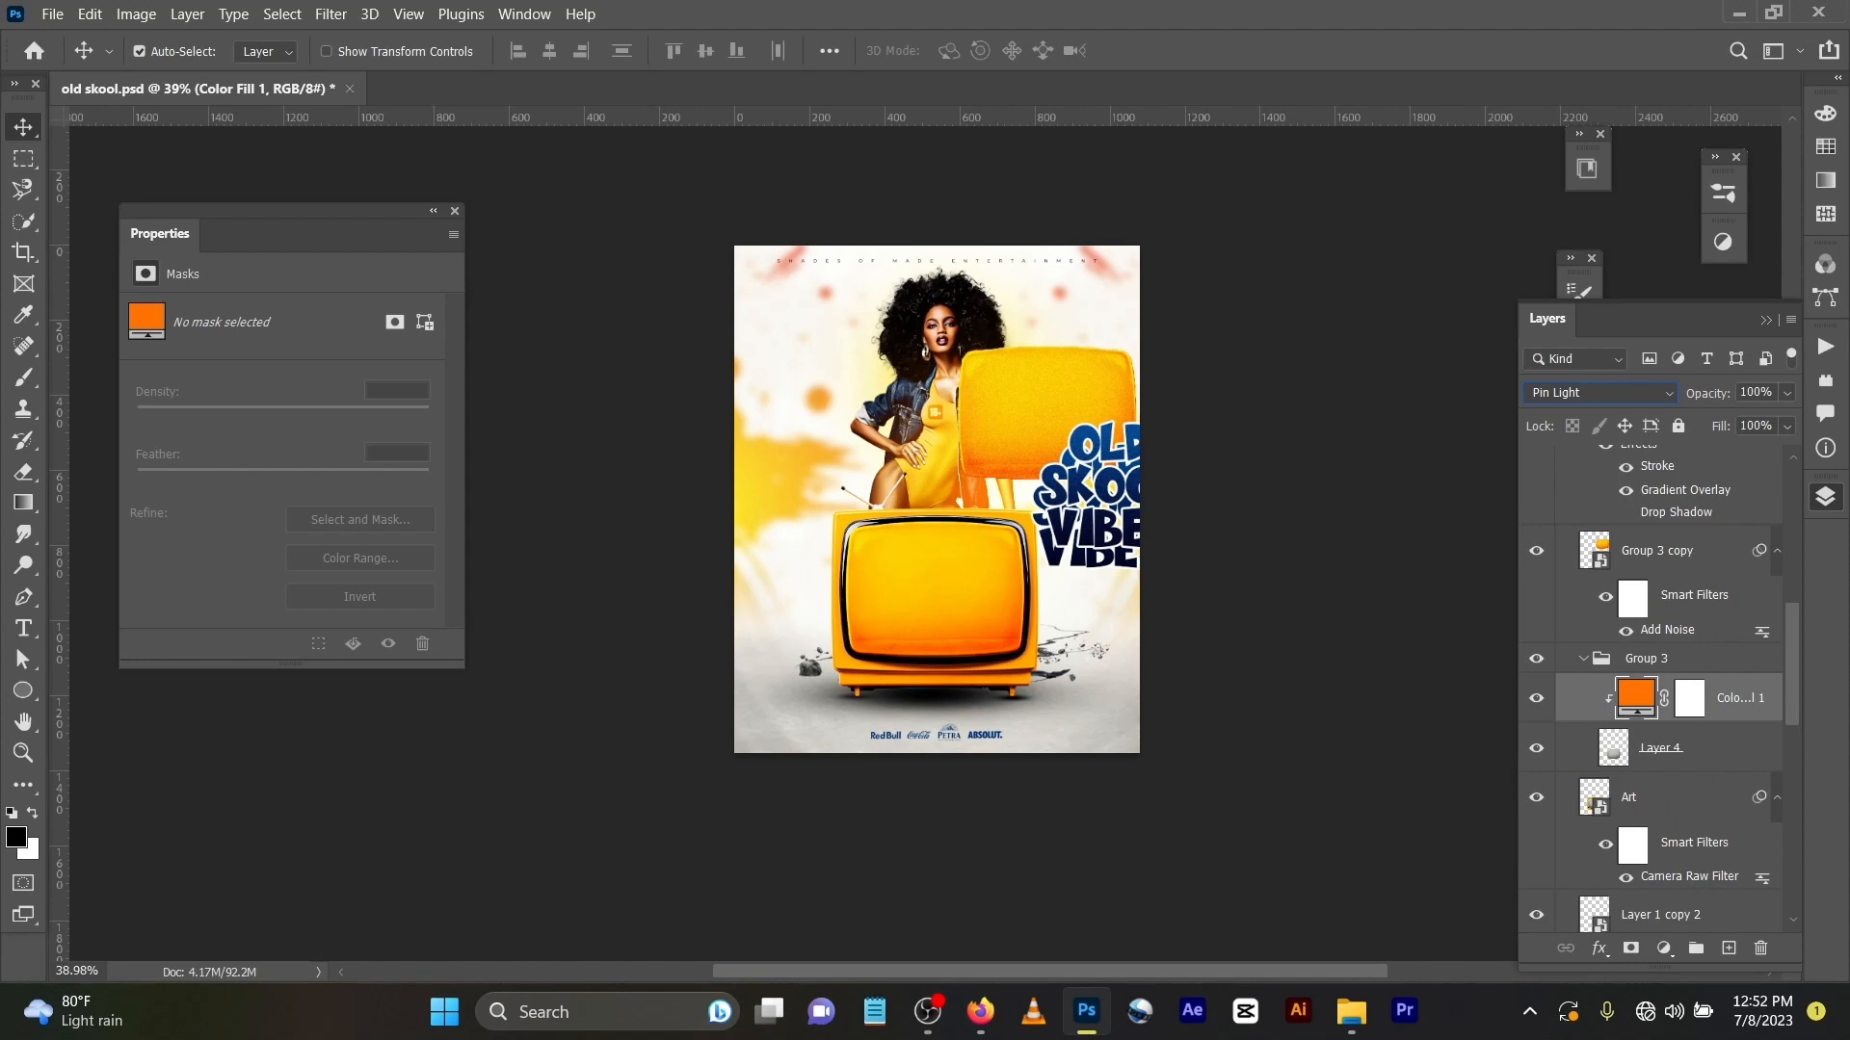
scroll(1652, 689, "up", 3)
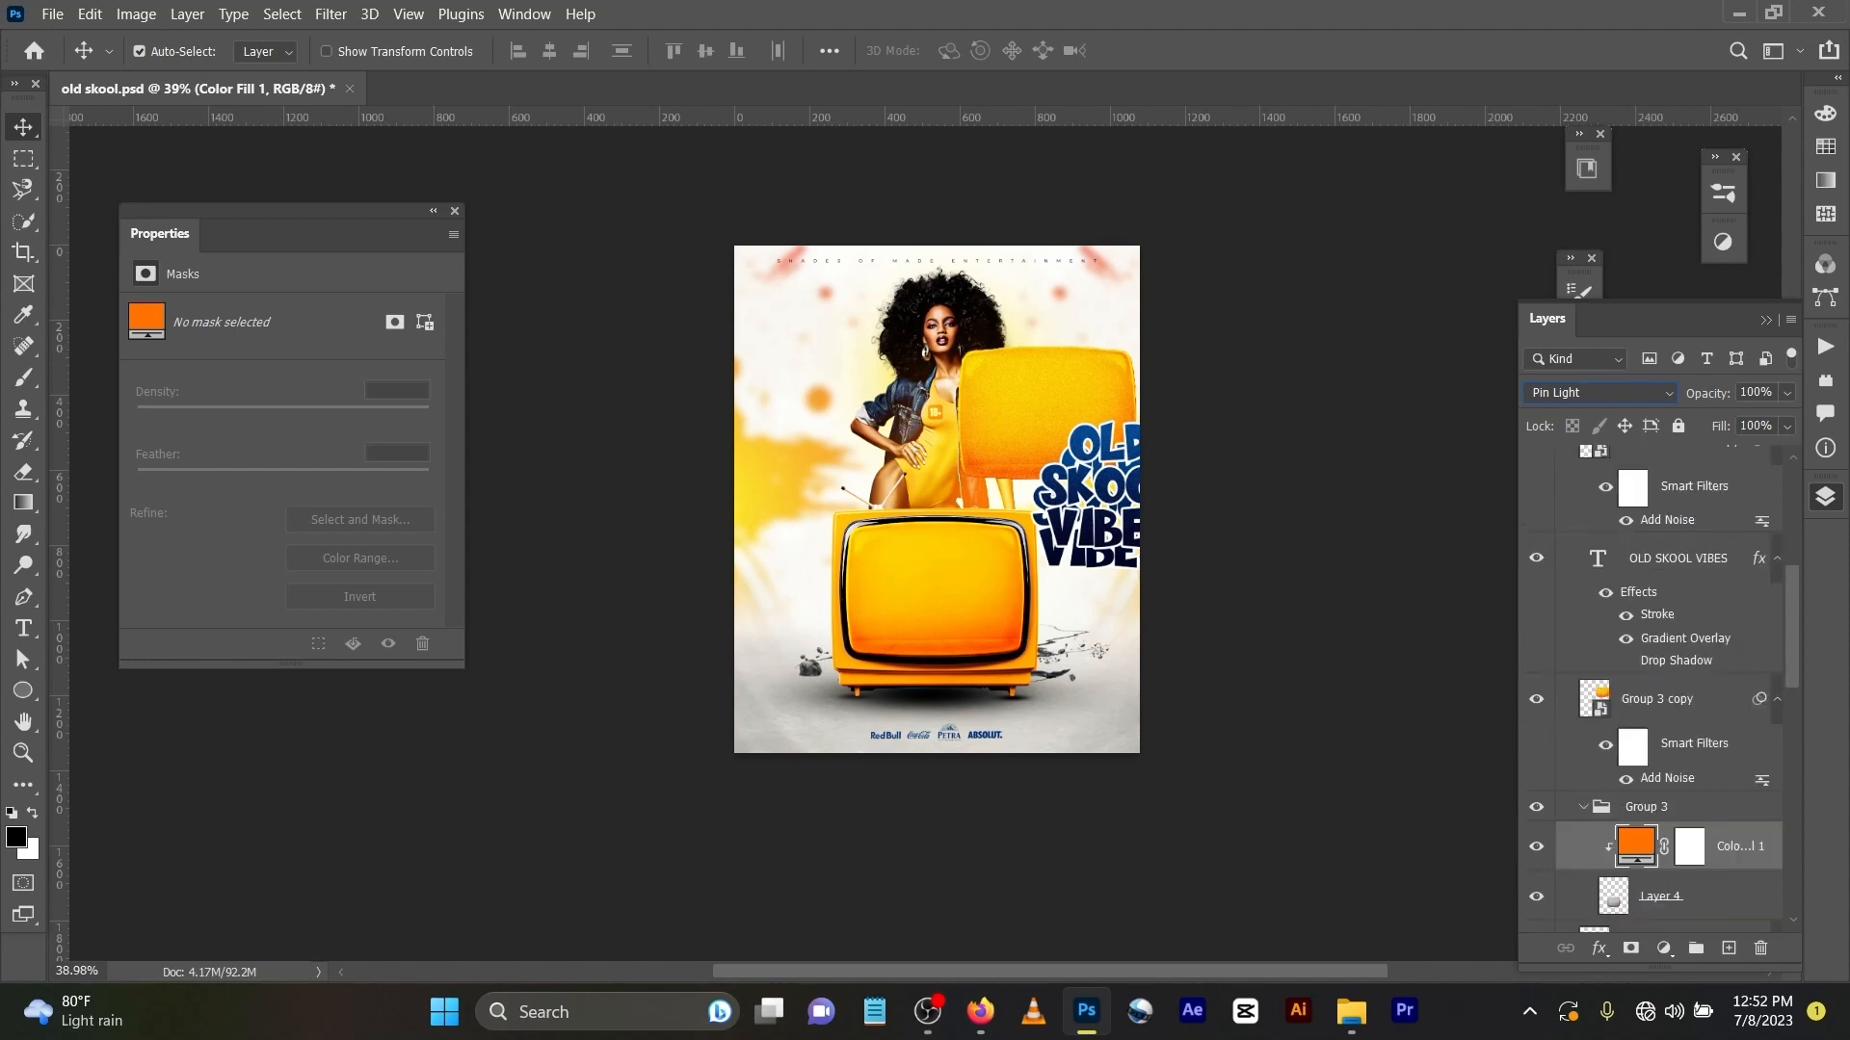
scroll(1652, 689, "down", 2)
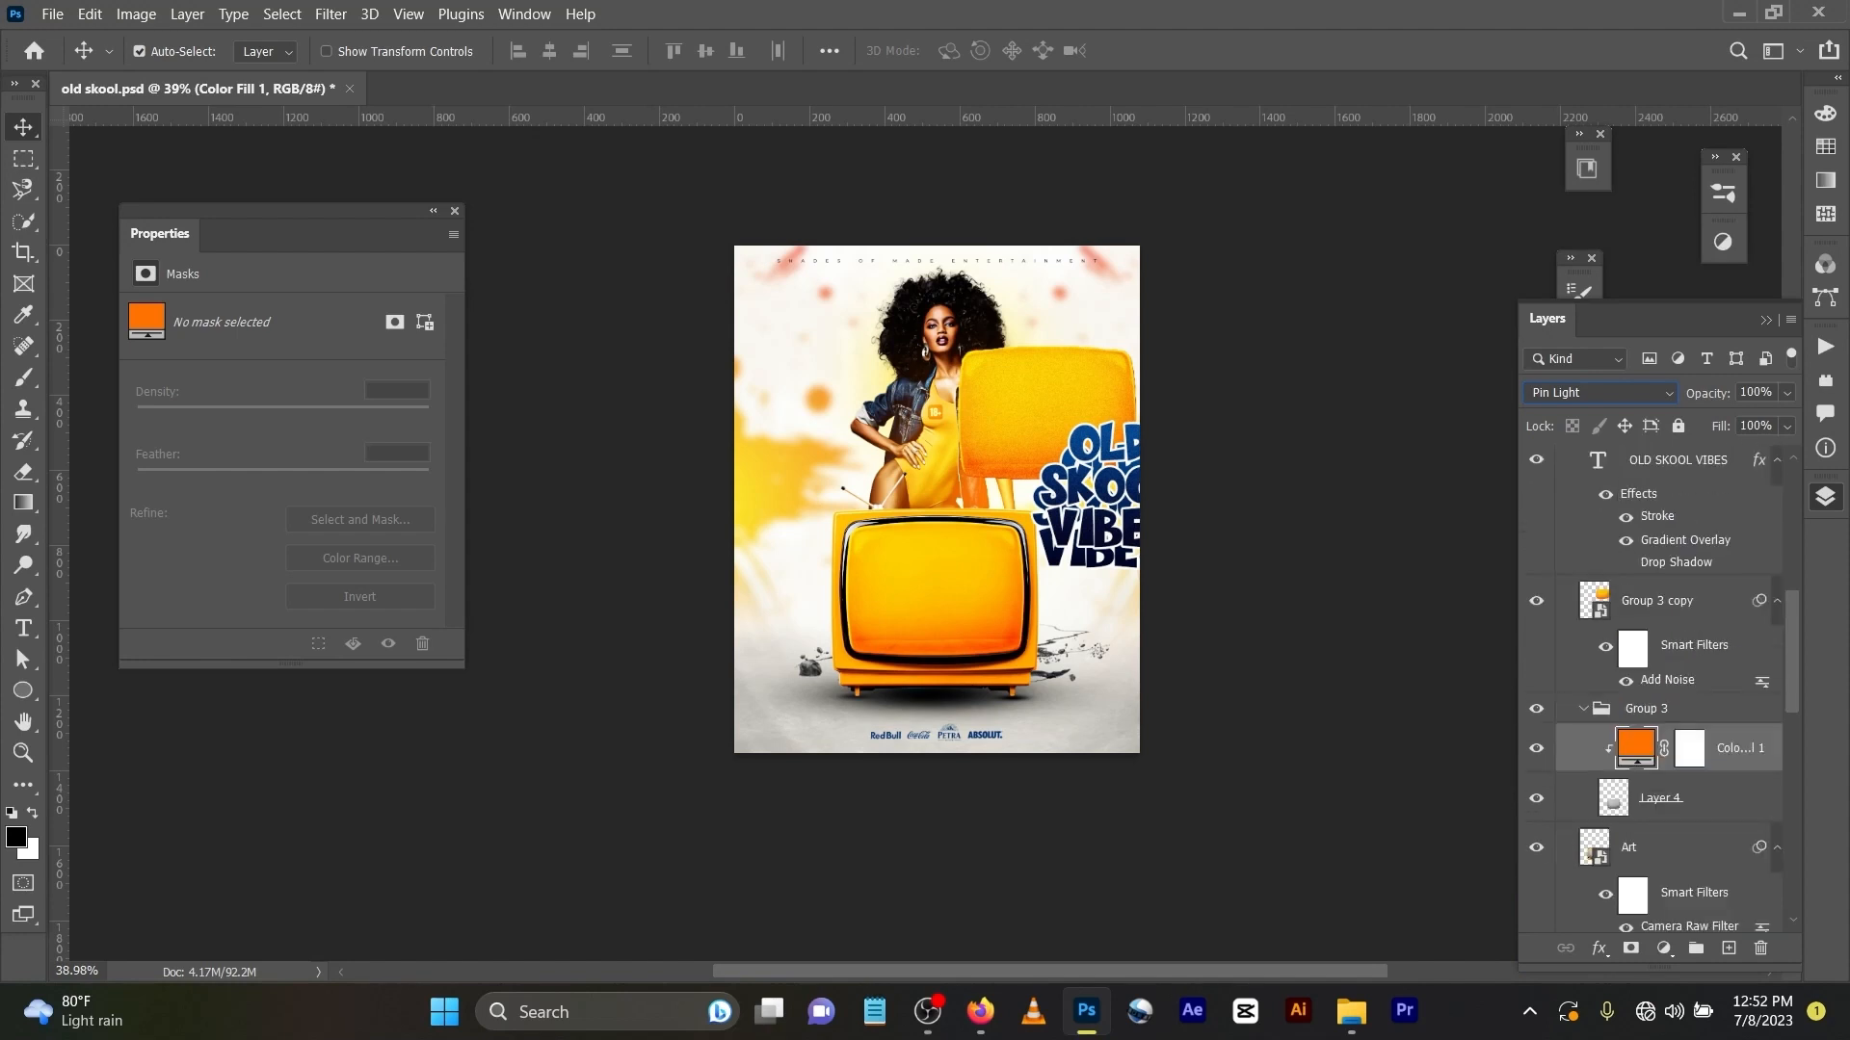
left_click(1657, 601)
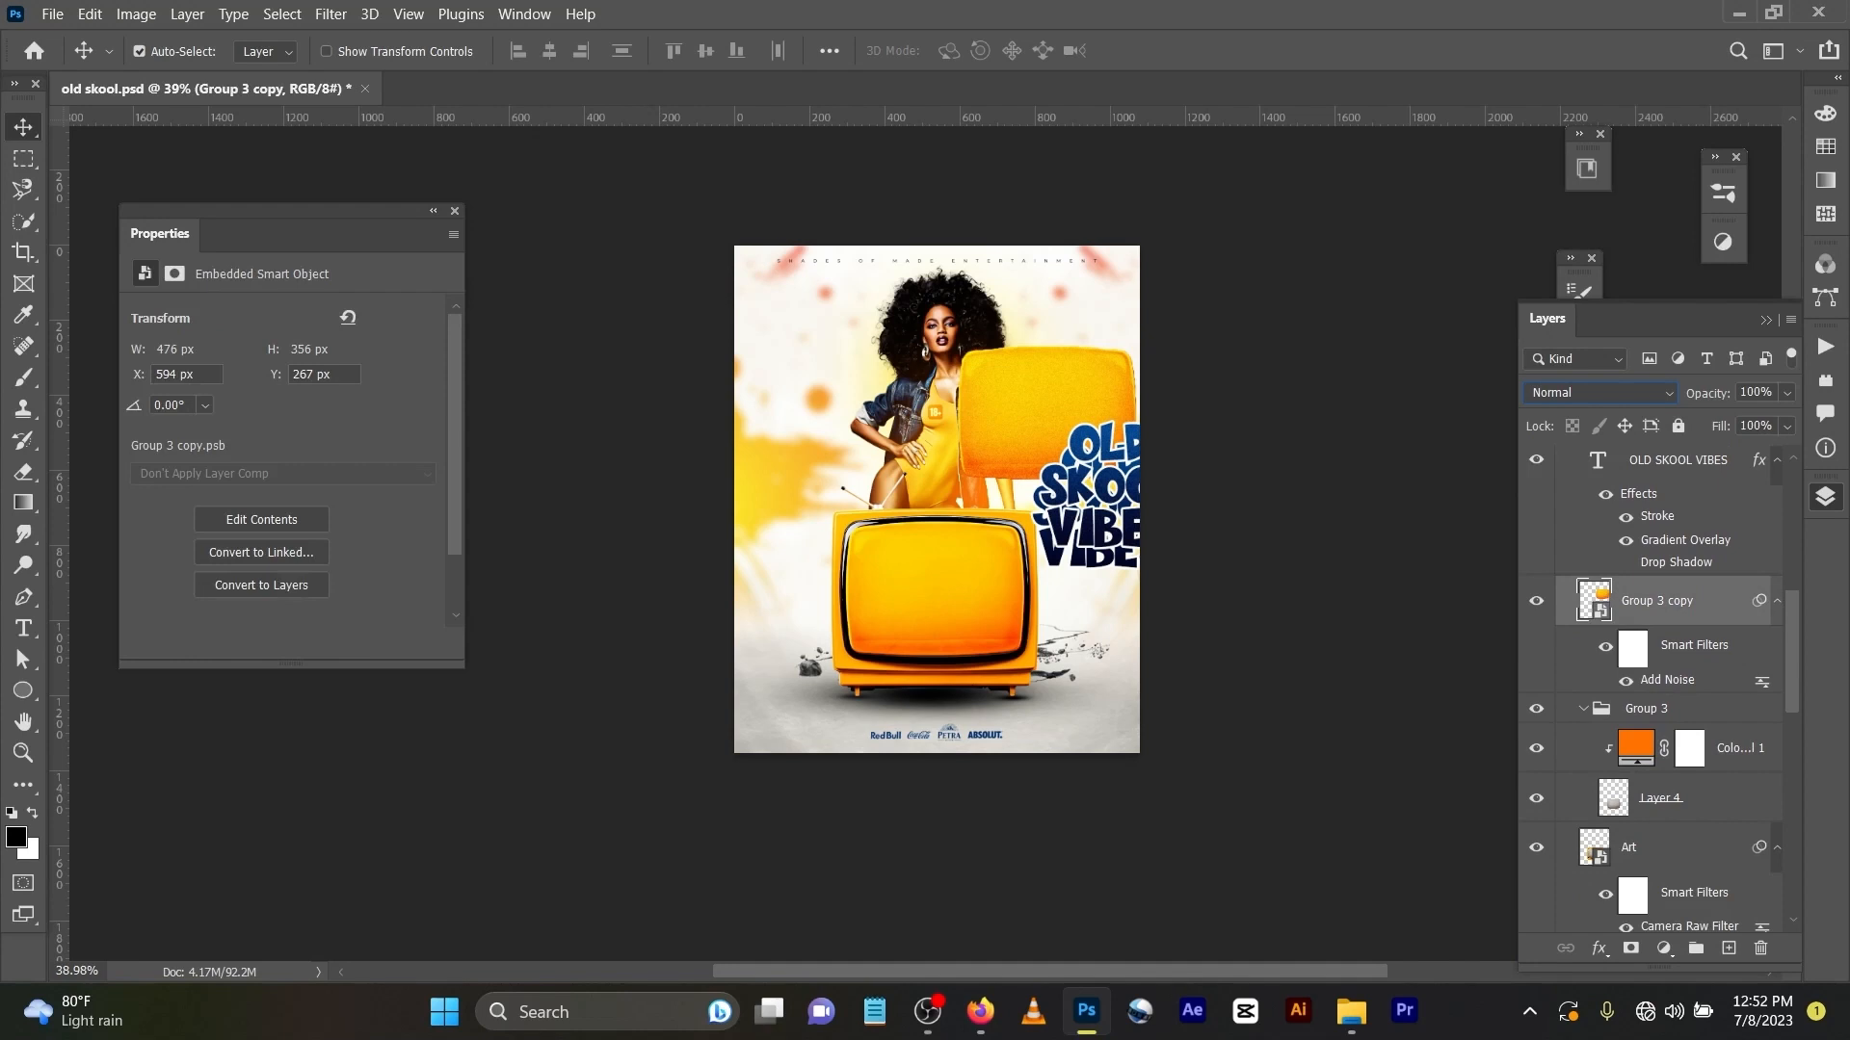
left_click(1649, 709)
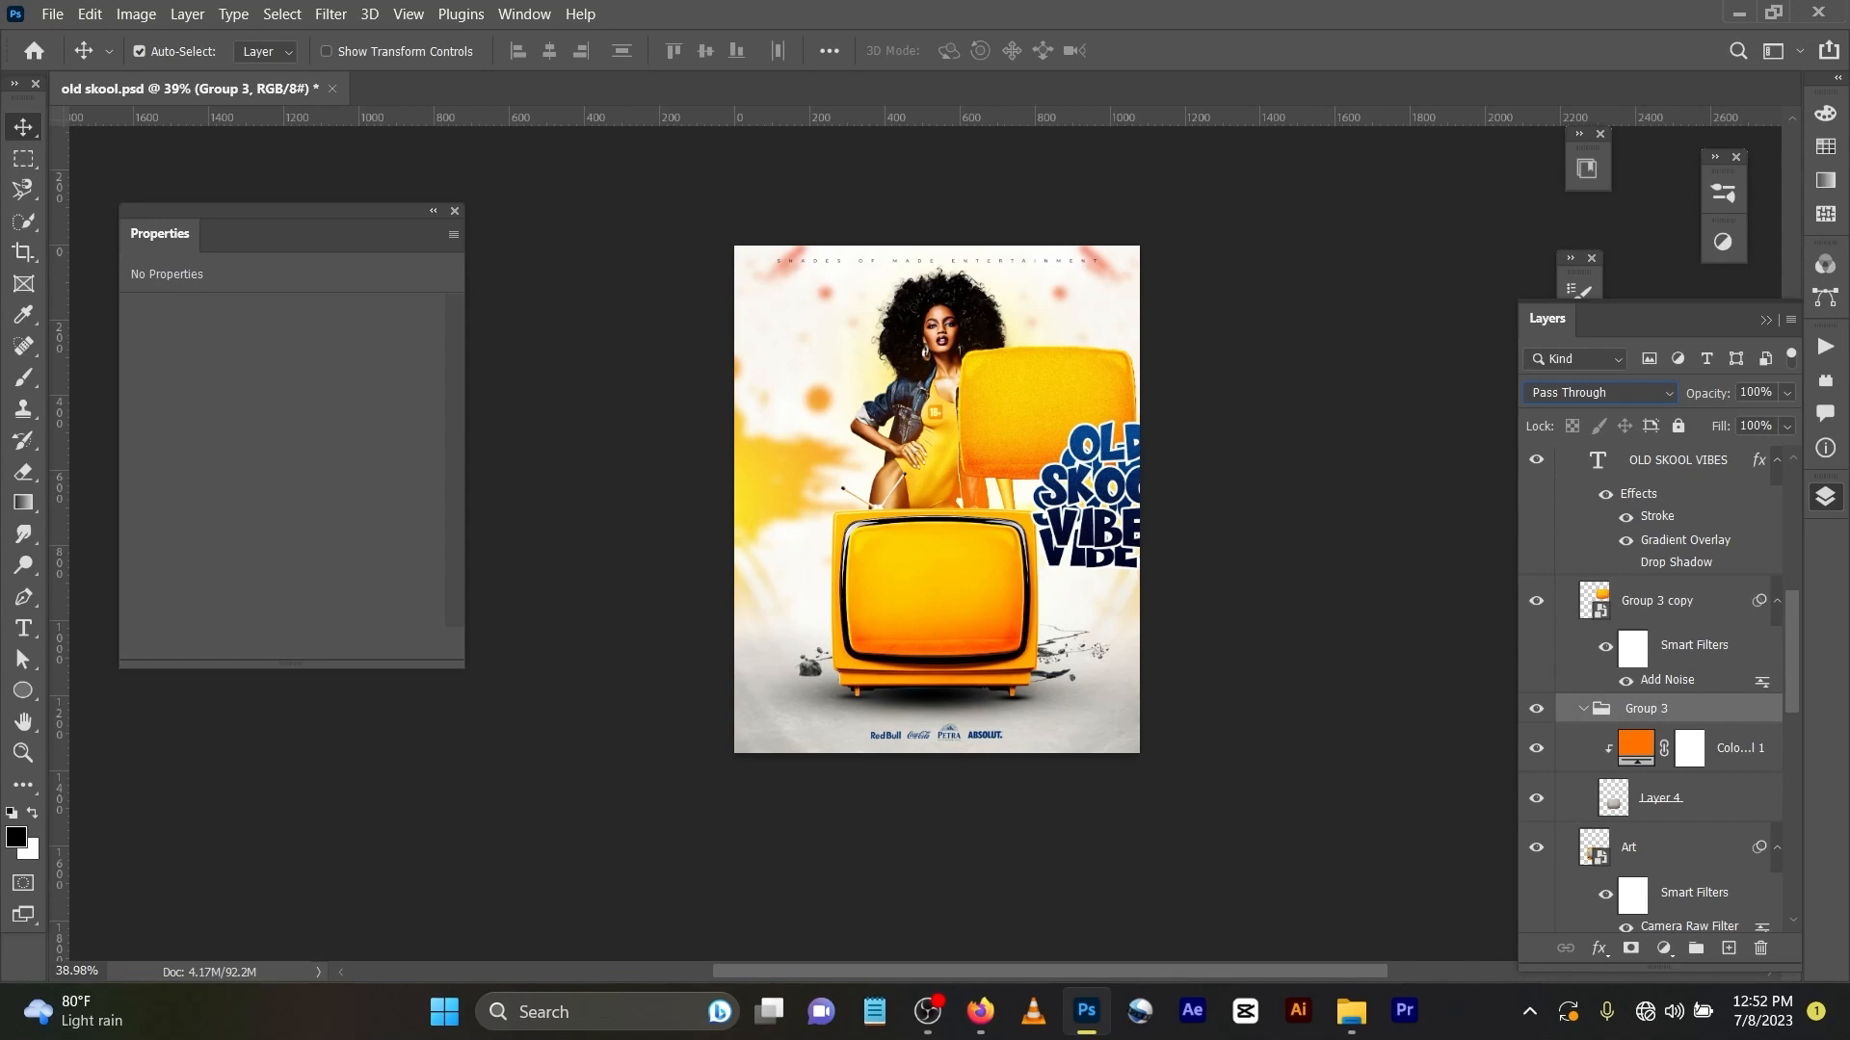
double_click(1646, 709)
key("Return")
left_click(1656, 601)
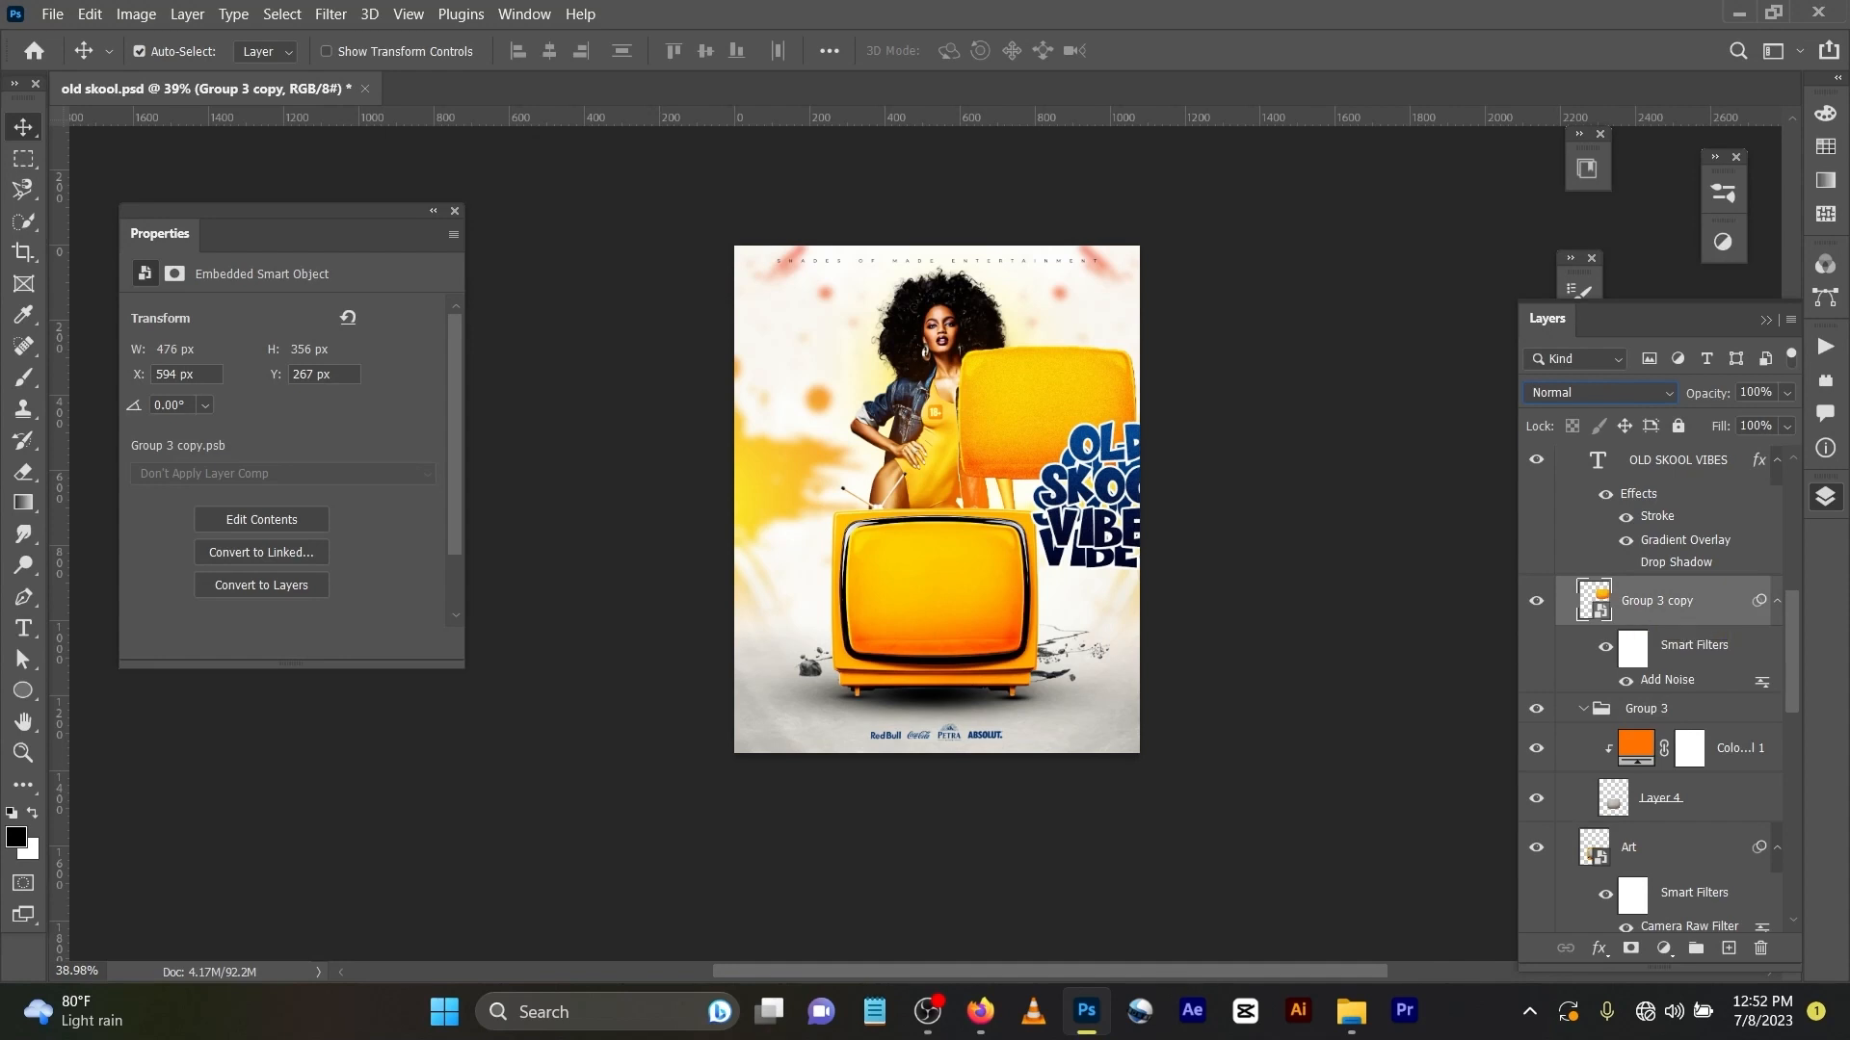
Step: Duplicate Group 3 and convert the duplicate to a smart object
left_click(1647, 709)
key("ctrl")
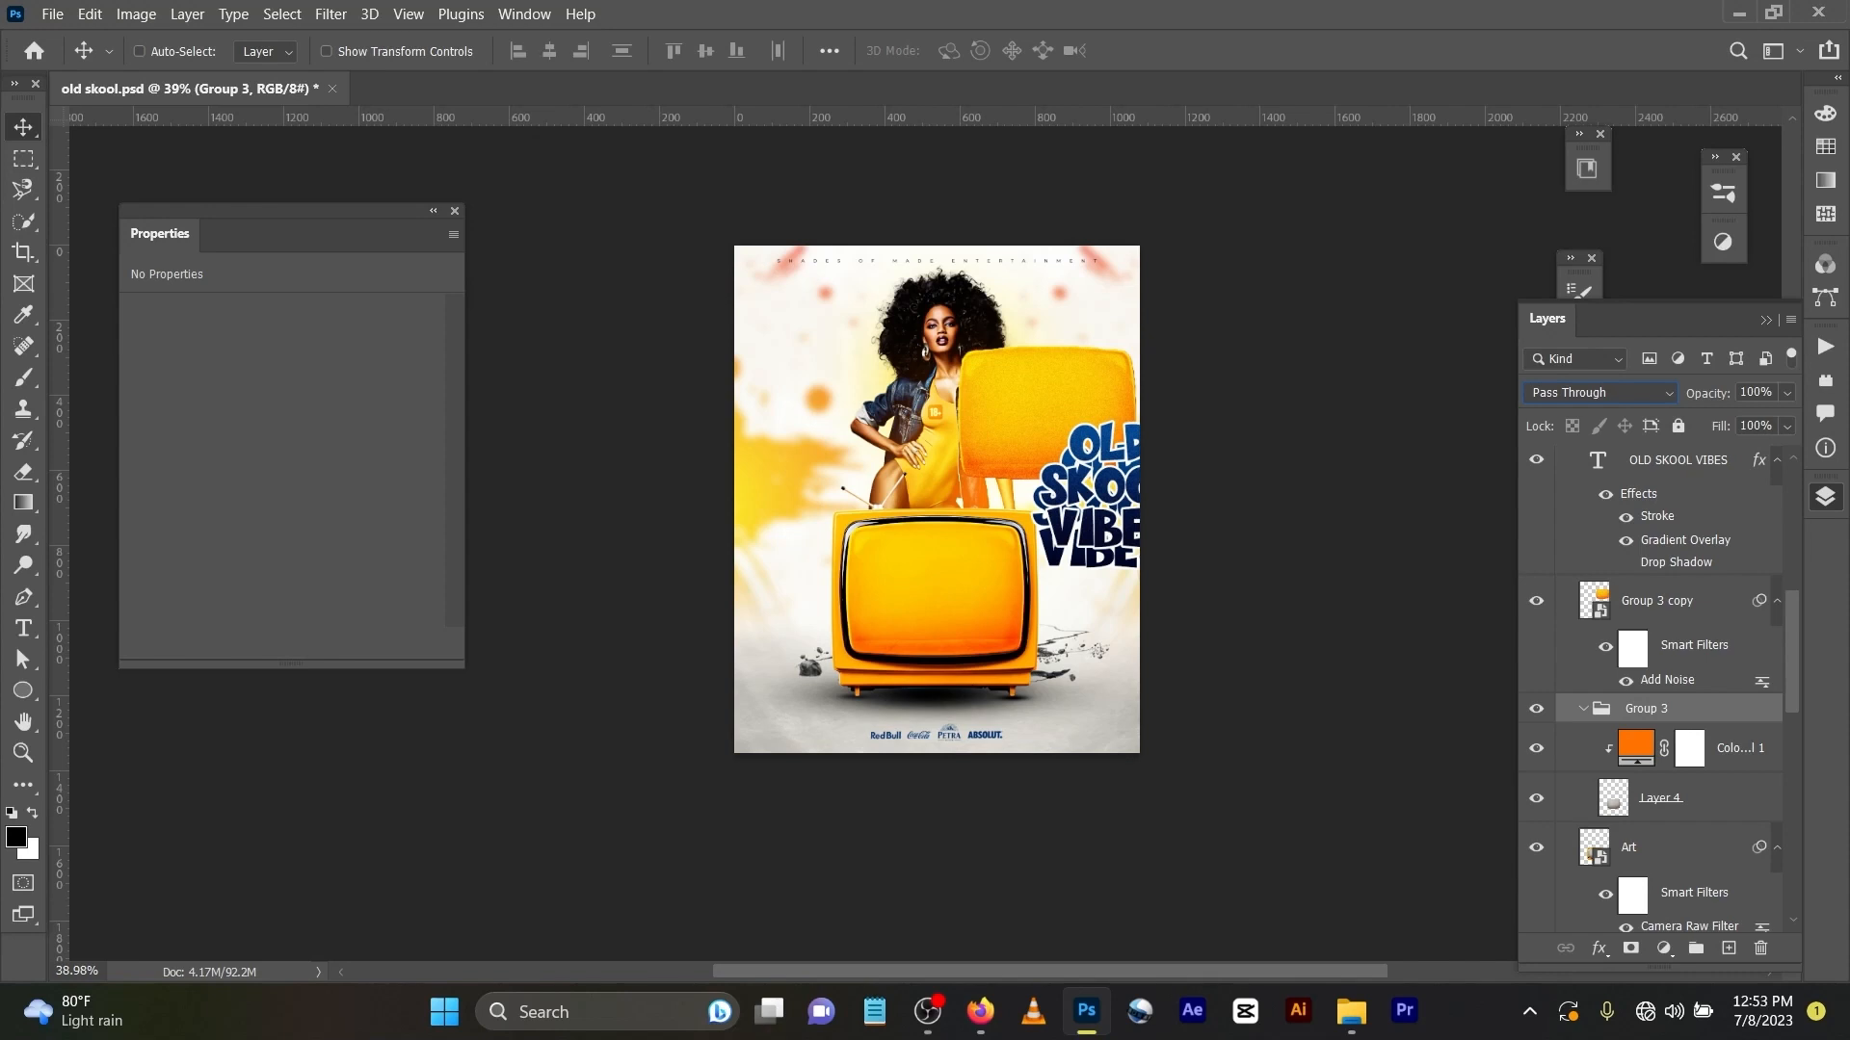
key("ctrl+j")
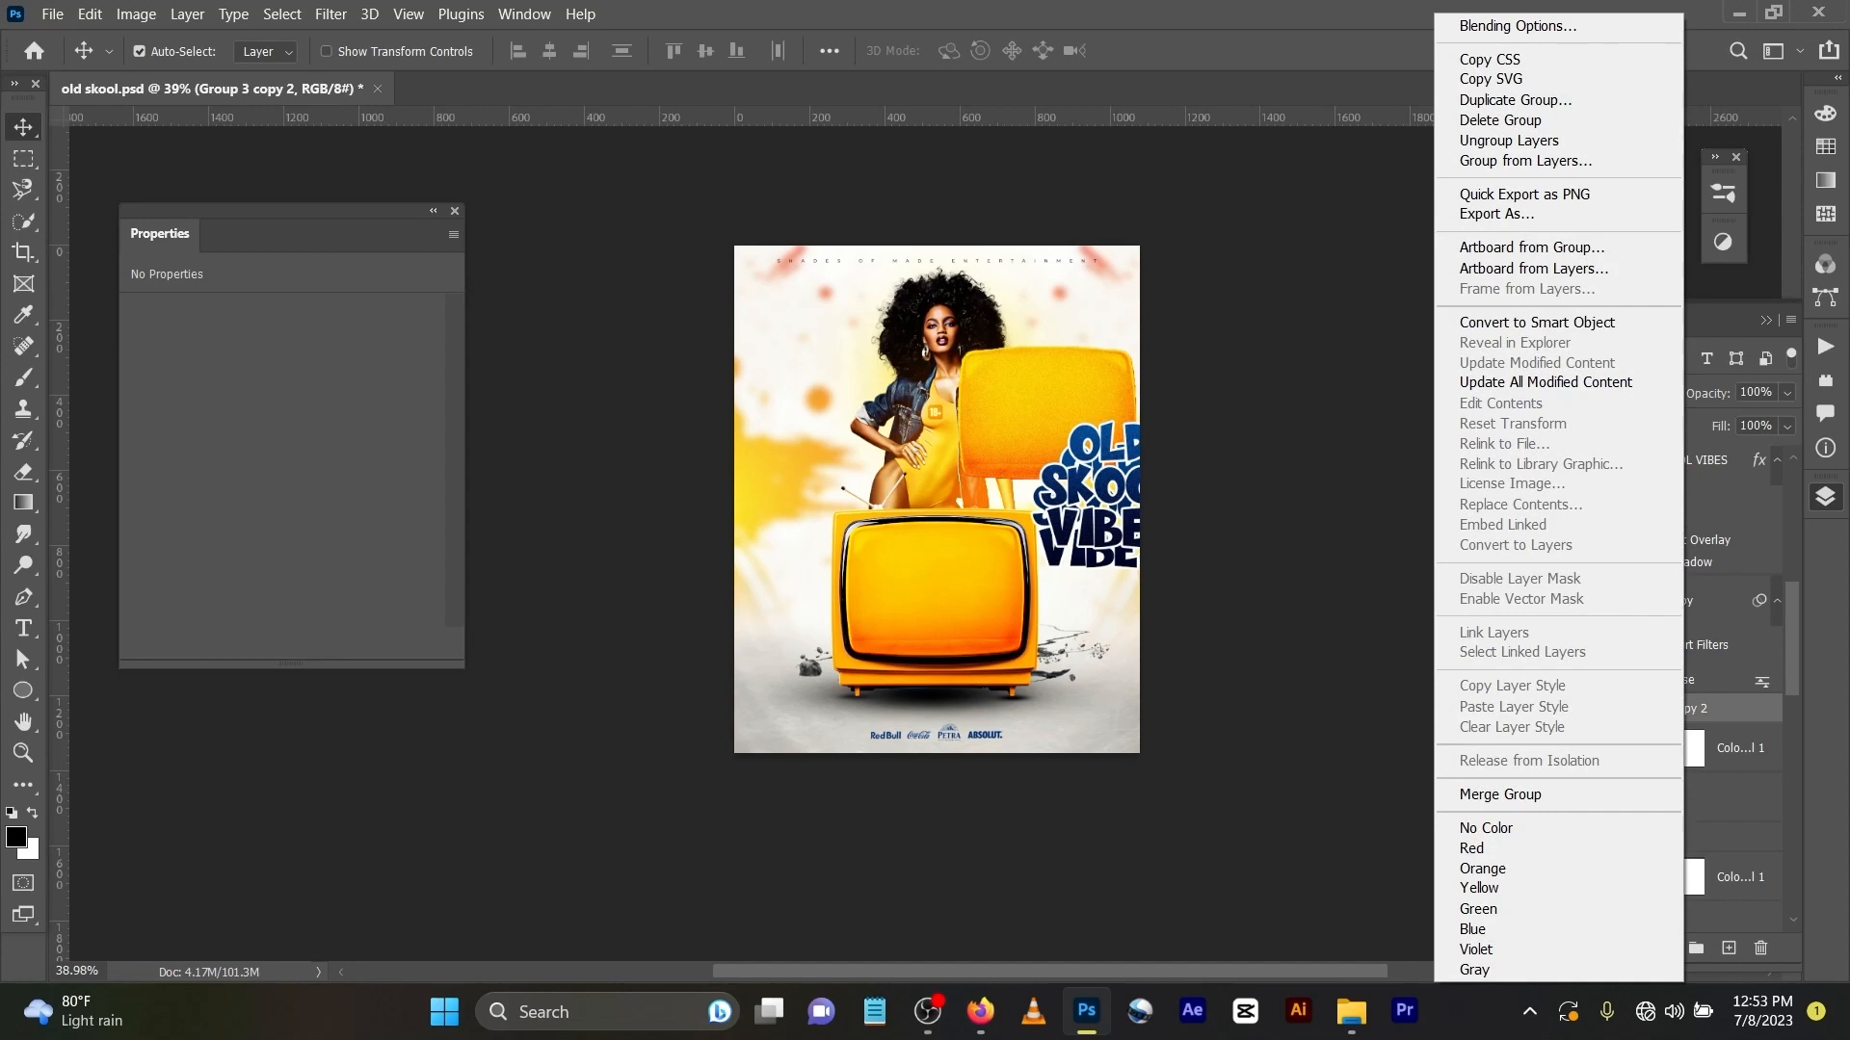
left_click(1537, 322)
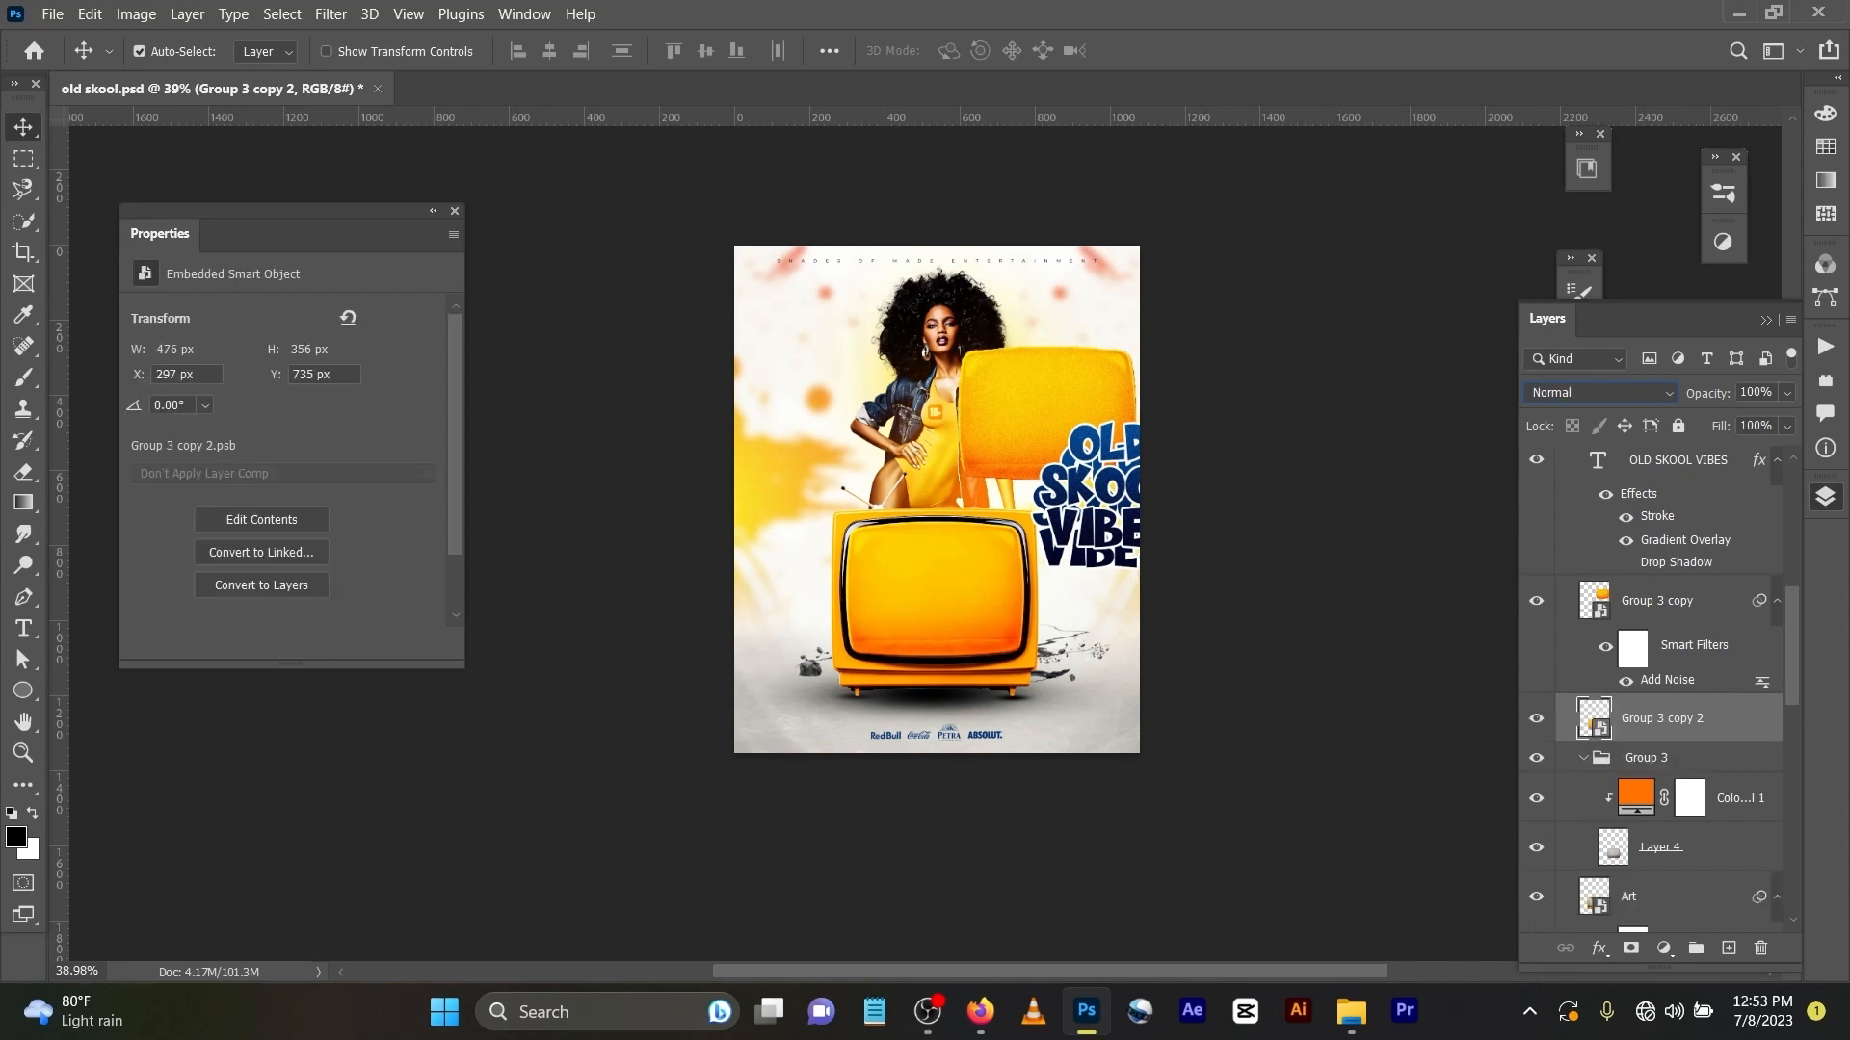
Step: Compare the flyer with Group 3 copy hidden and shown, and check its Add Noise smart filter settings, keeping them as they are
left_click(1537, 602)
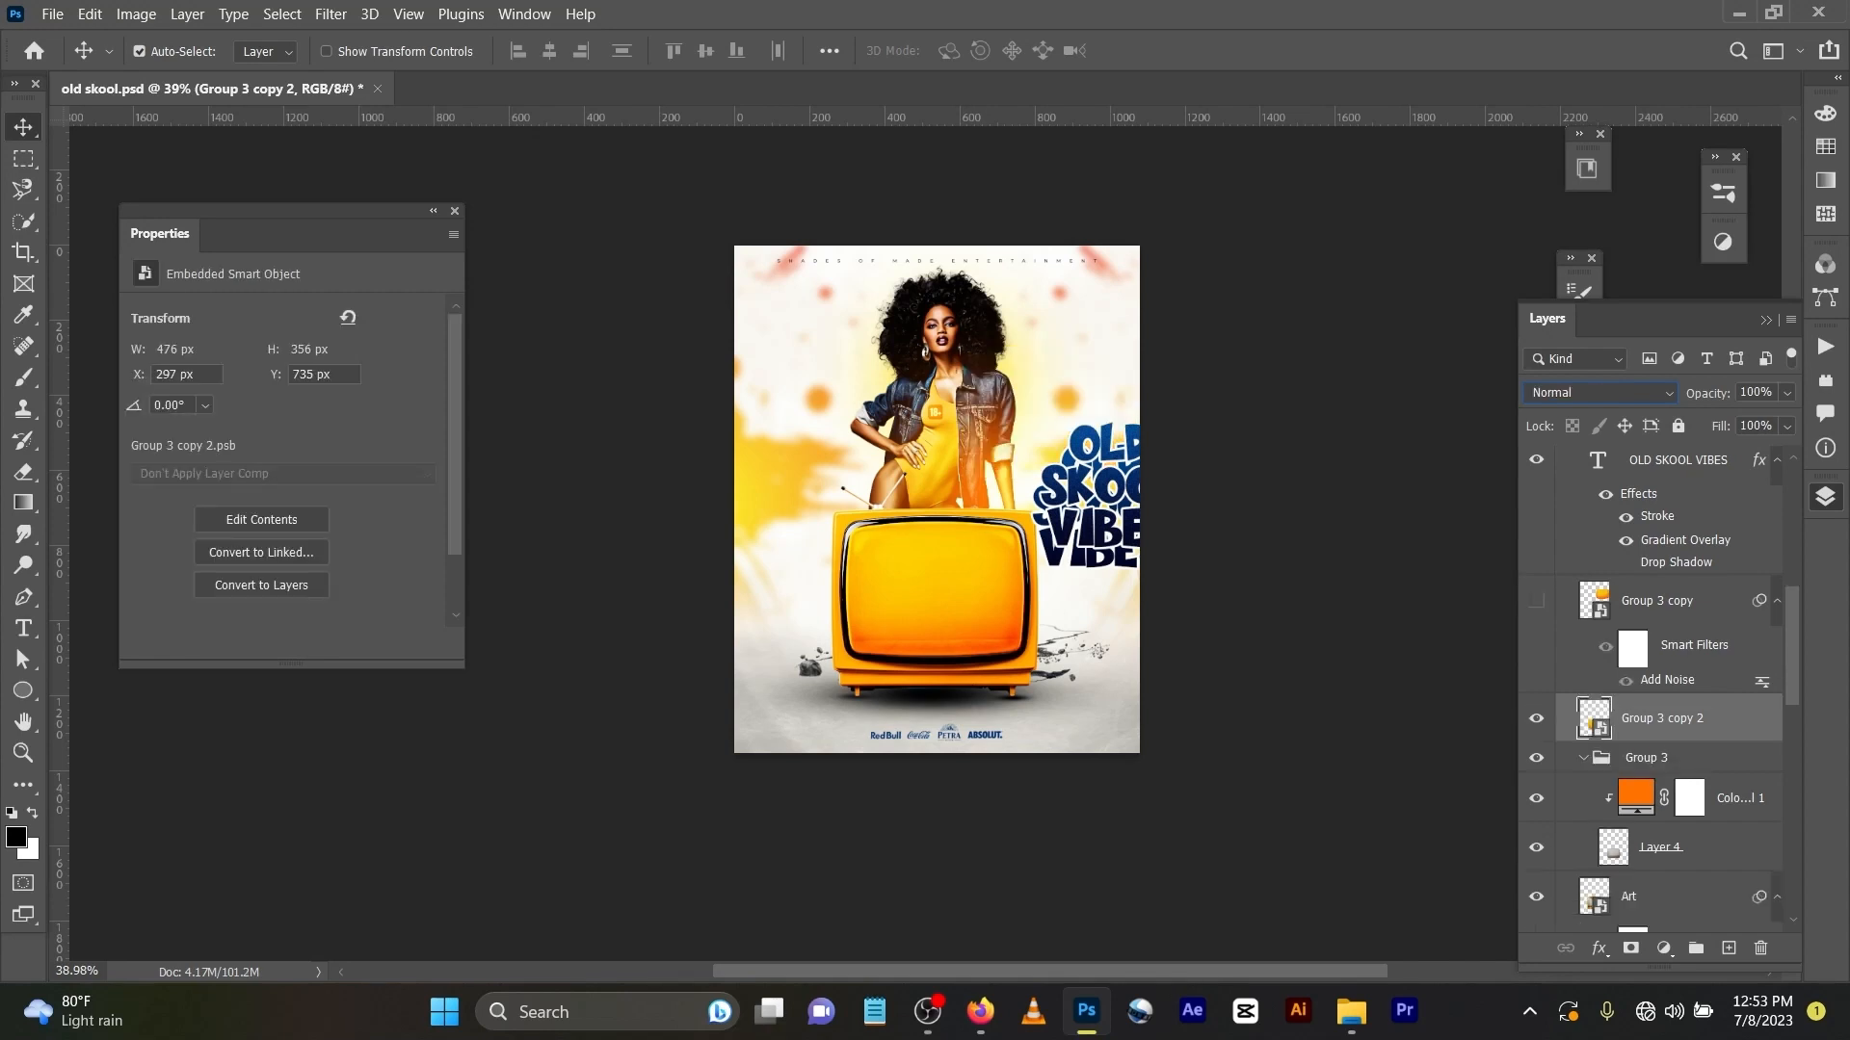
left_click(1536, 601)
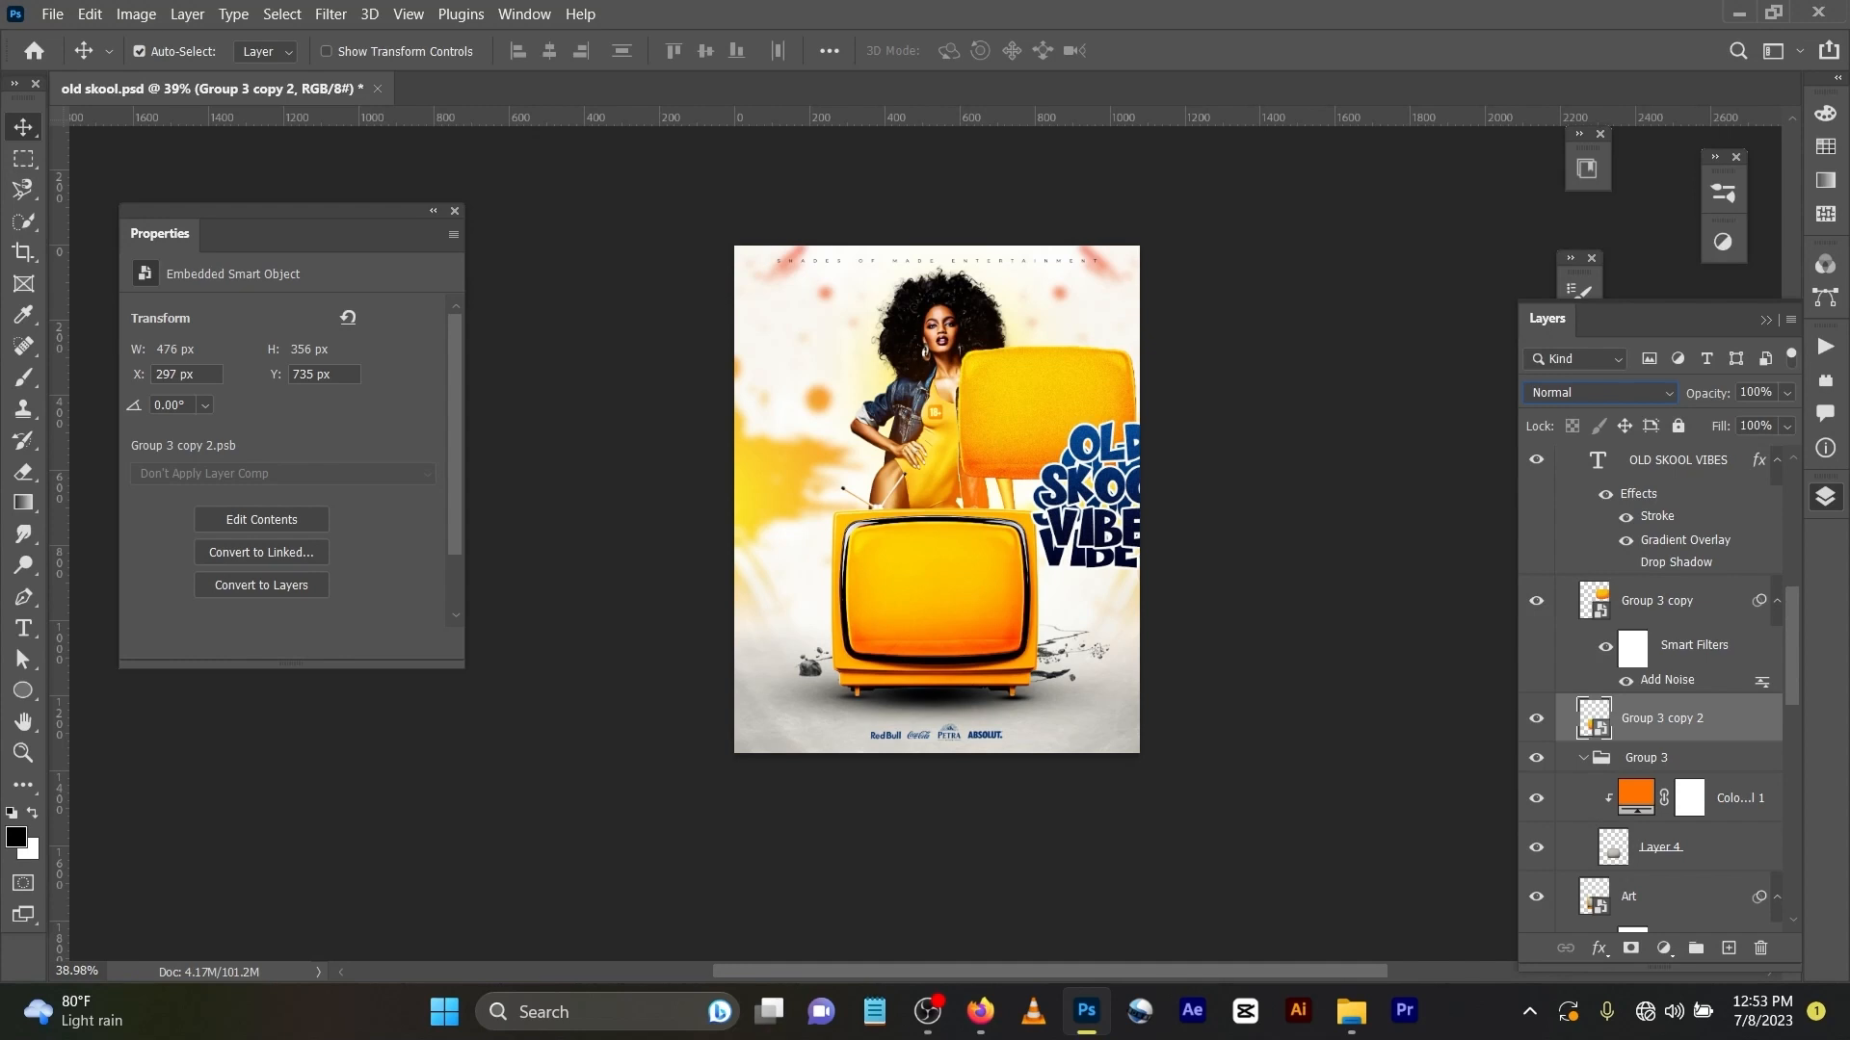
double_click(1666, 680)
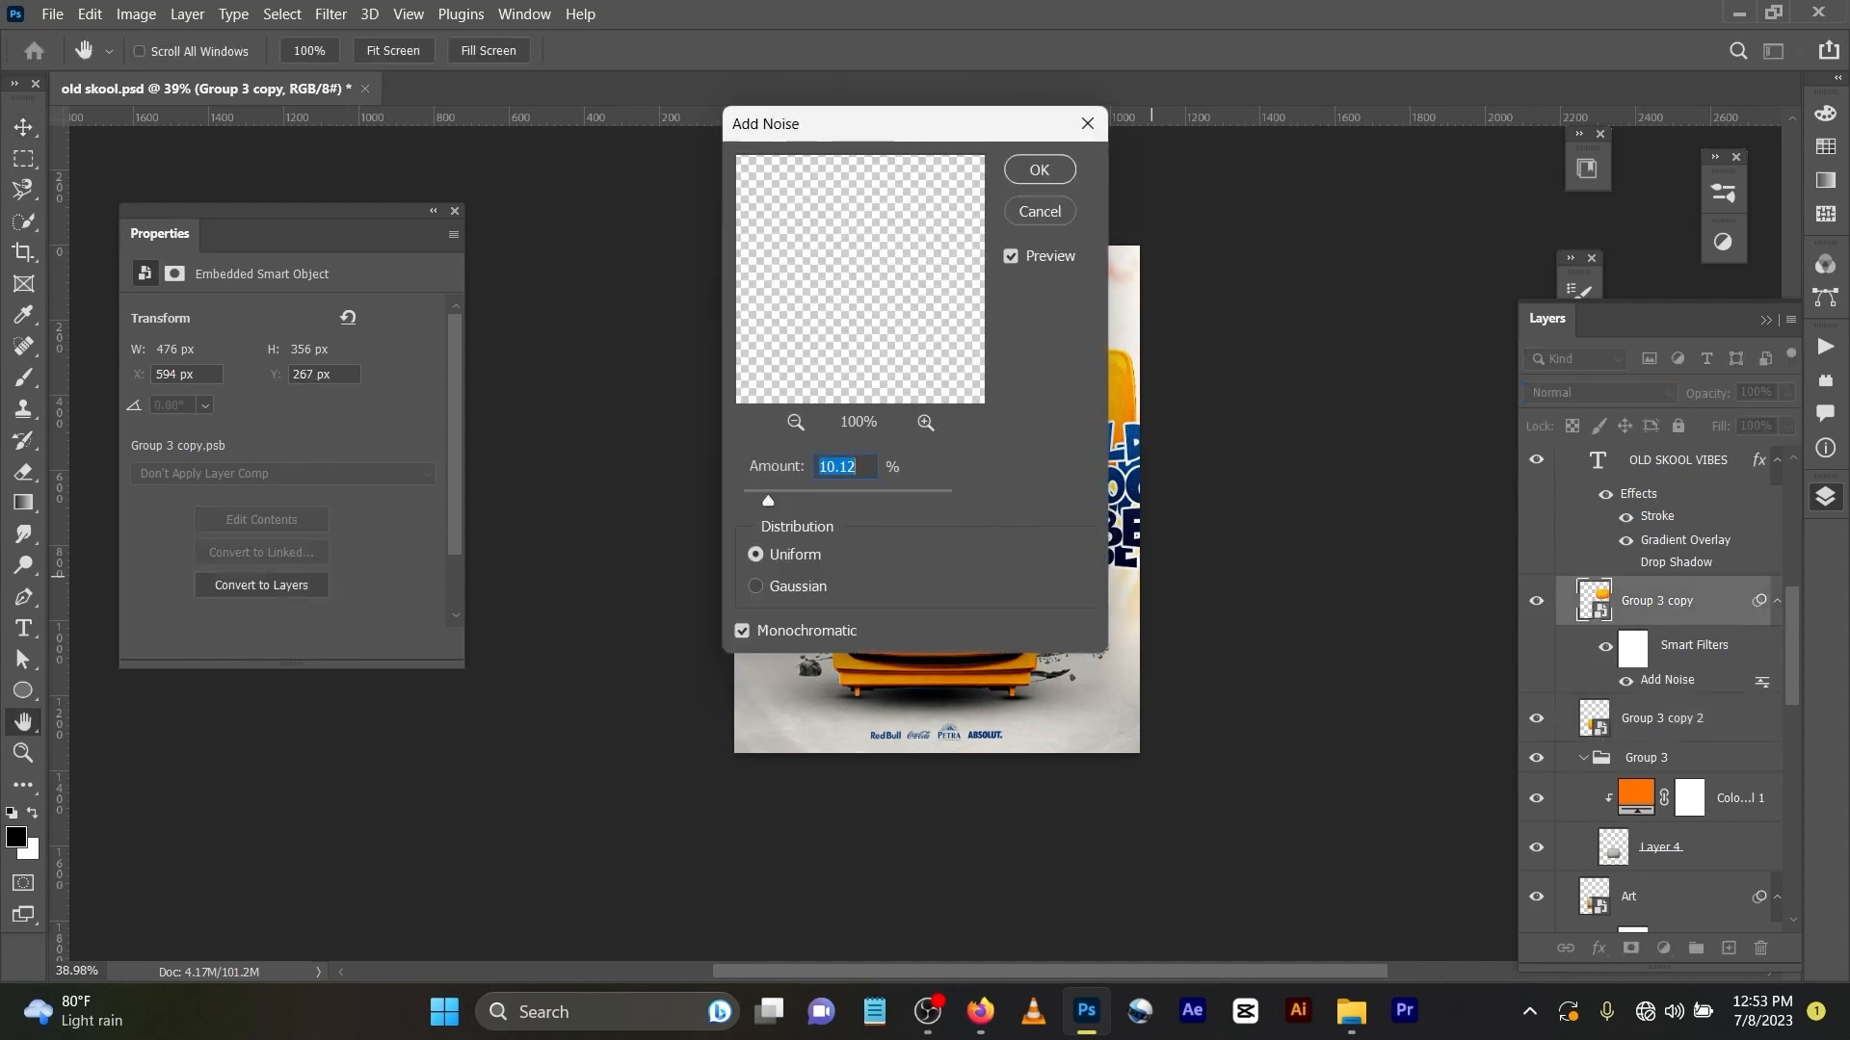
left_click(1040, 169)
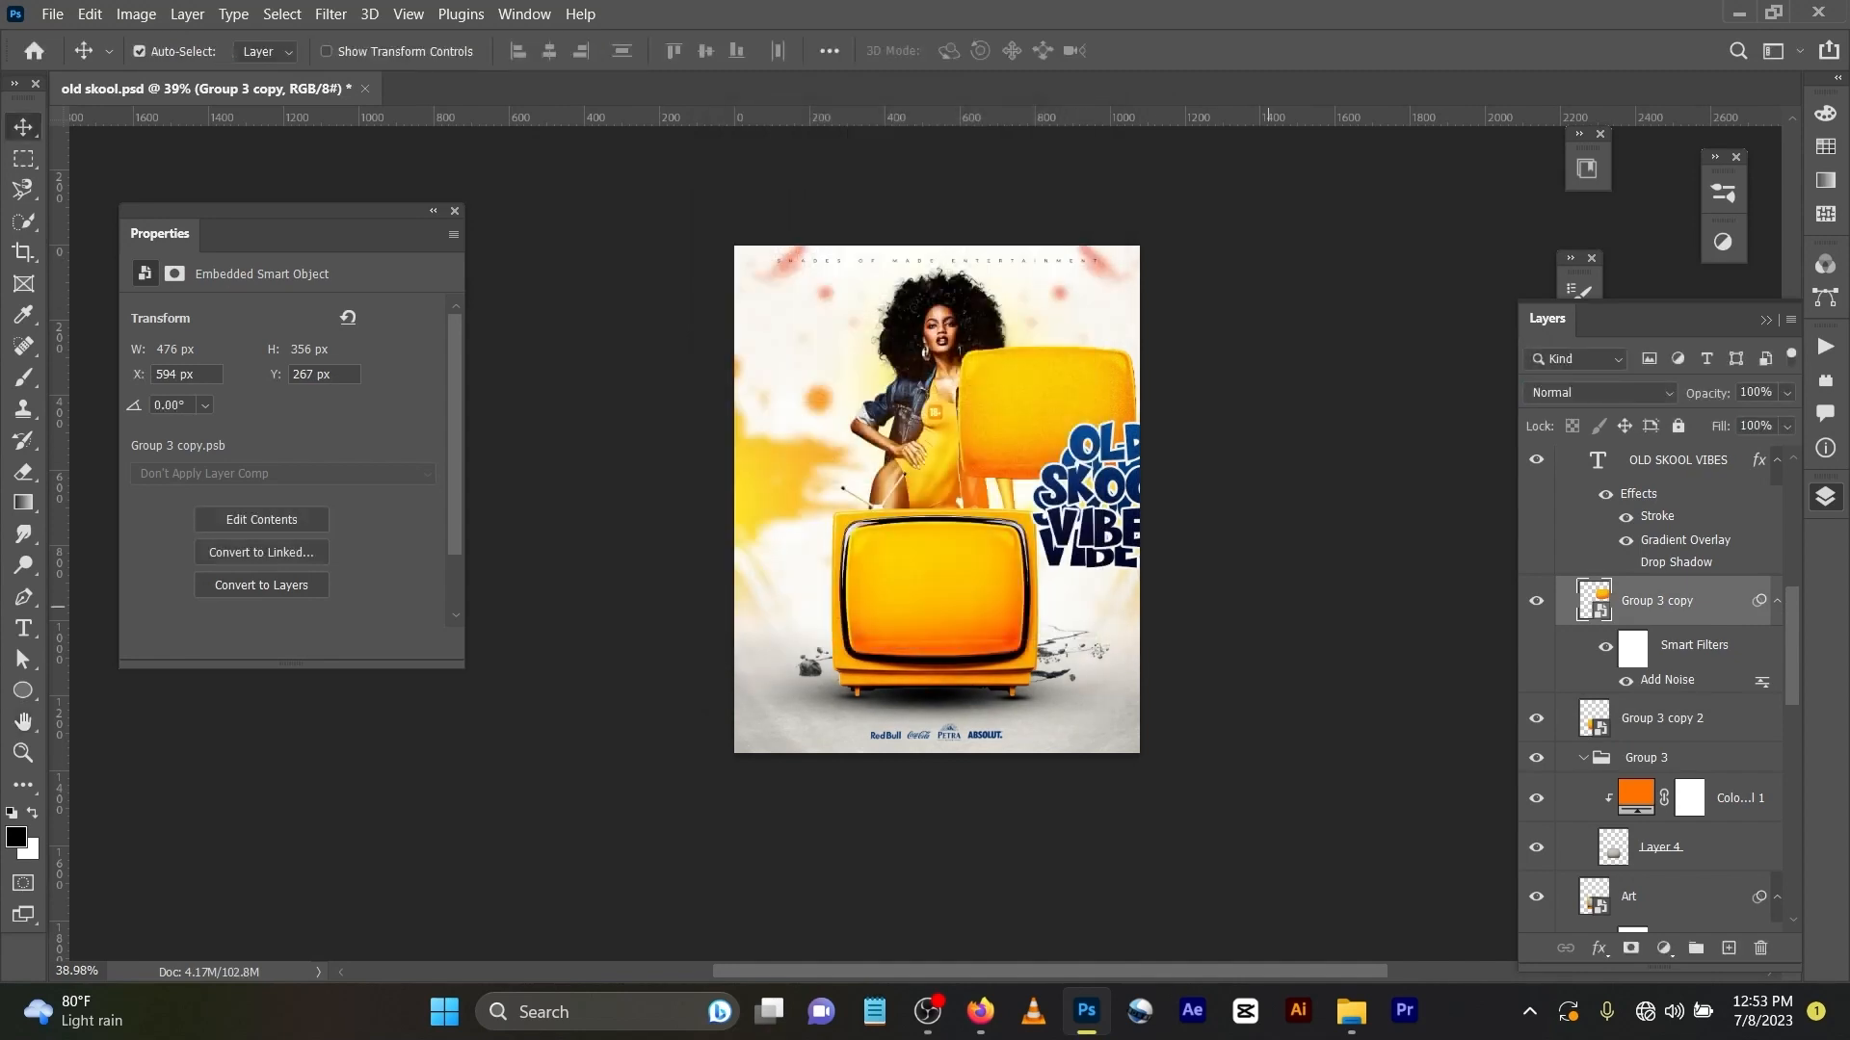
Step: Move Group 3 copy and both OLD SKOOL VIBES title layers back into place over the television screen
left_click_drag(1050, 434, 935, 586)
left_click_drag(1097, 439, 929, 525)
left_click_drag(1098, 453, 932, 499)
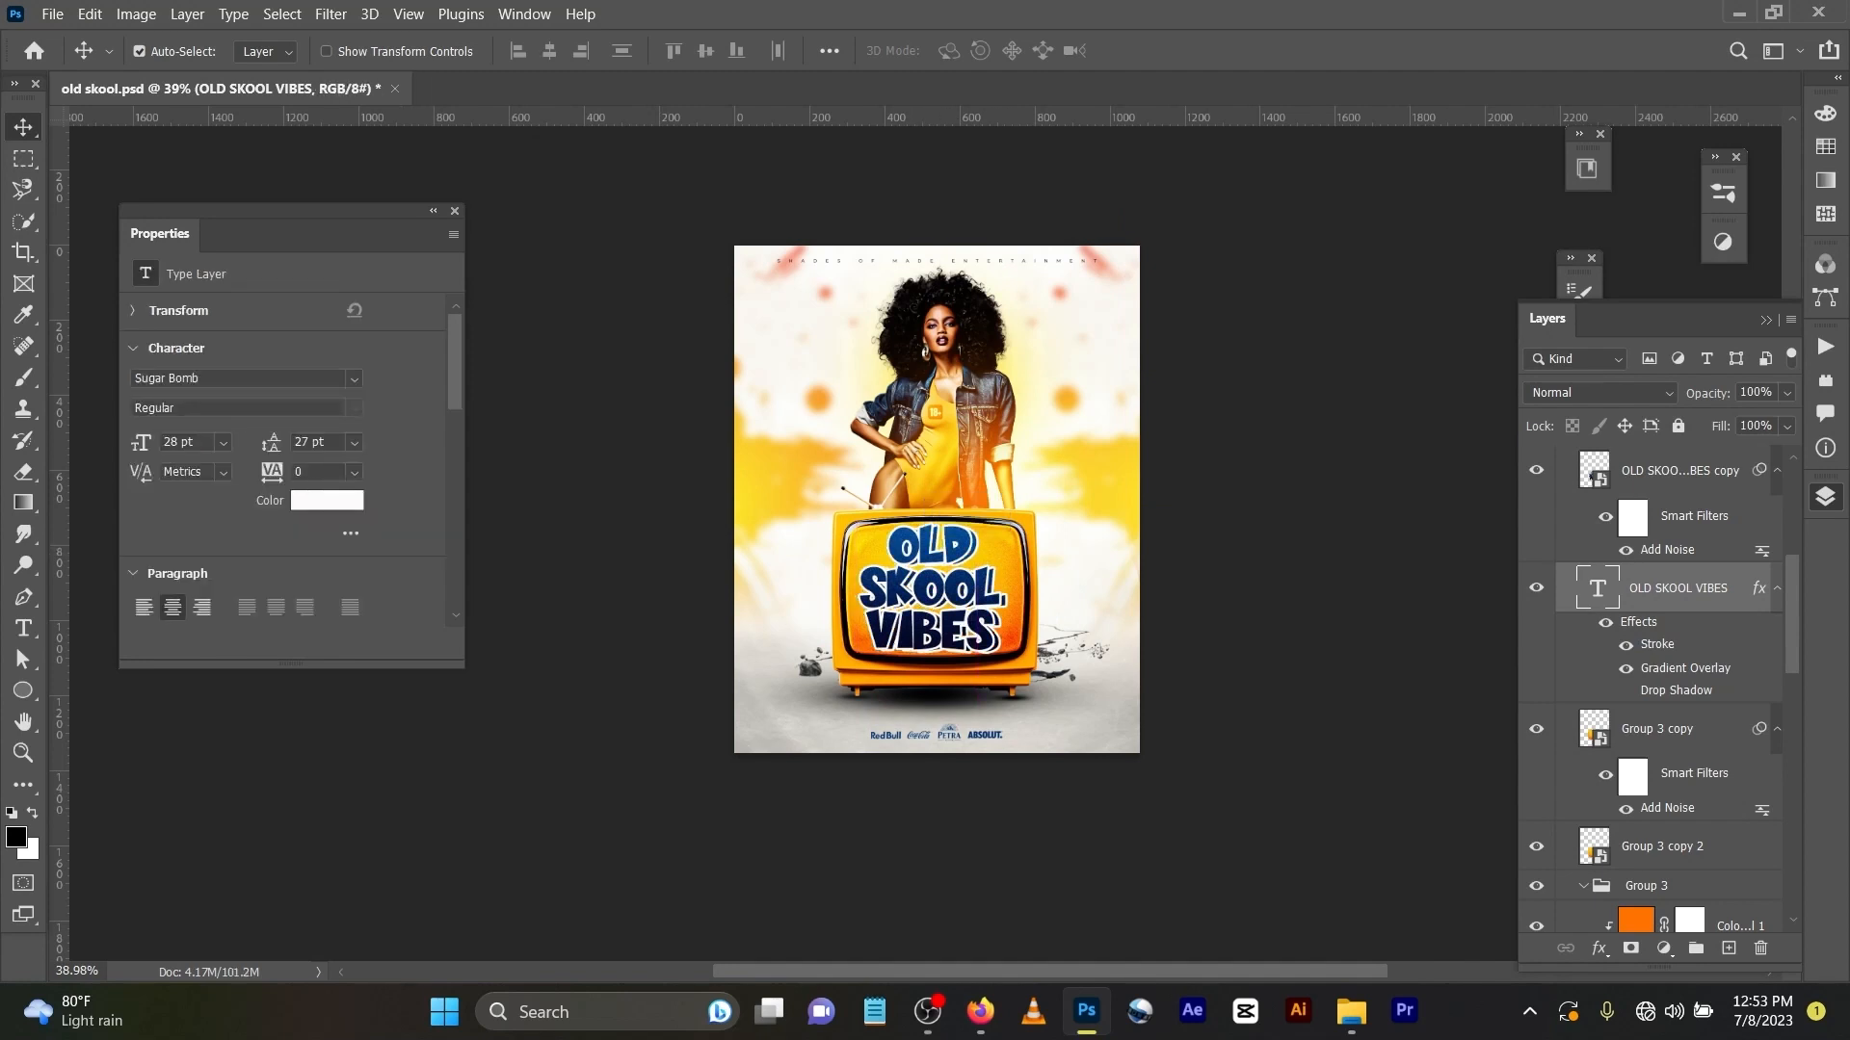
Step: Preview the alternative model in Group 2 by toggling it, the standing woman's layer and Layer 3 copy 6, restoring their original visibility
scroll(1652, 688, "up", 5)
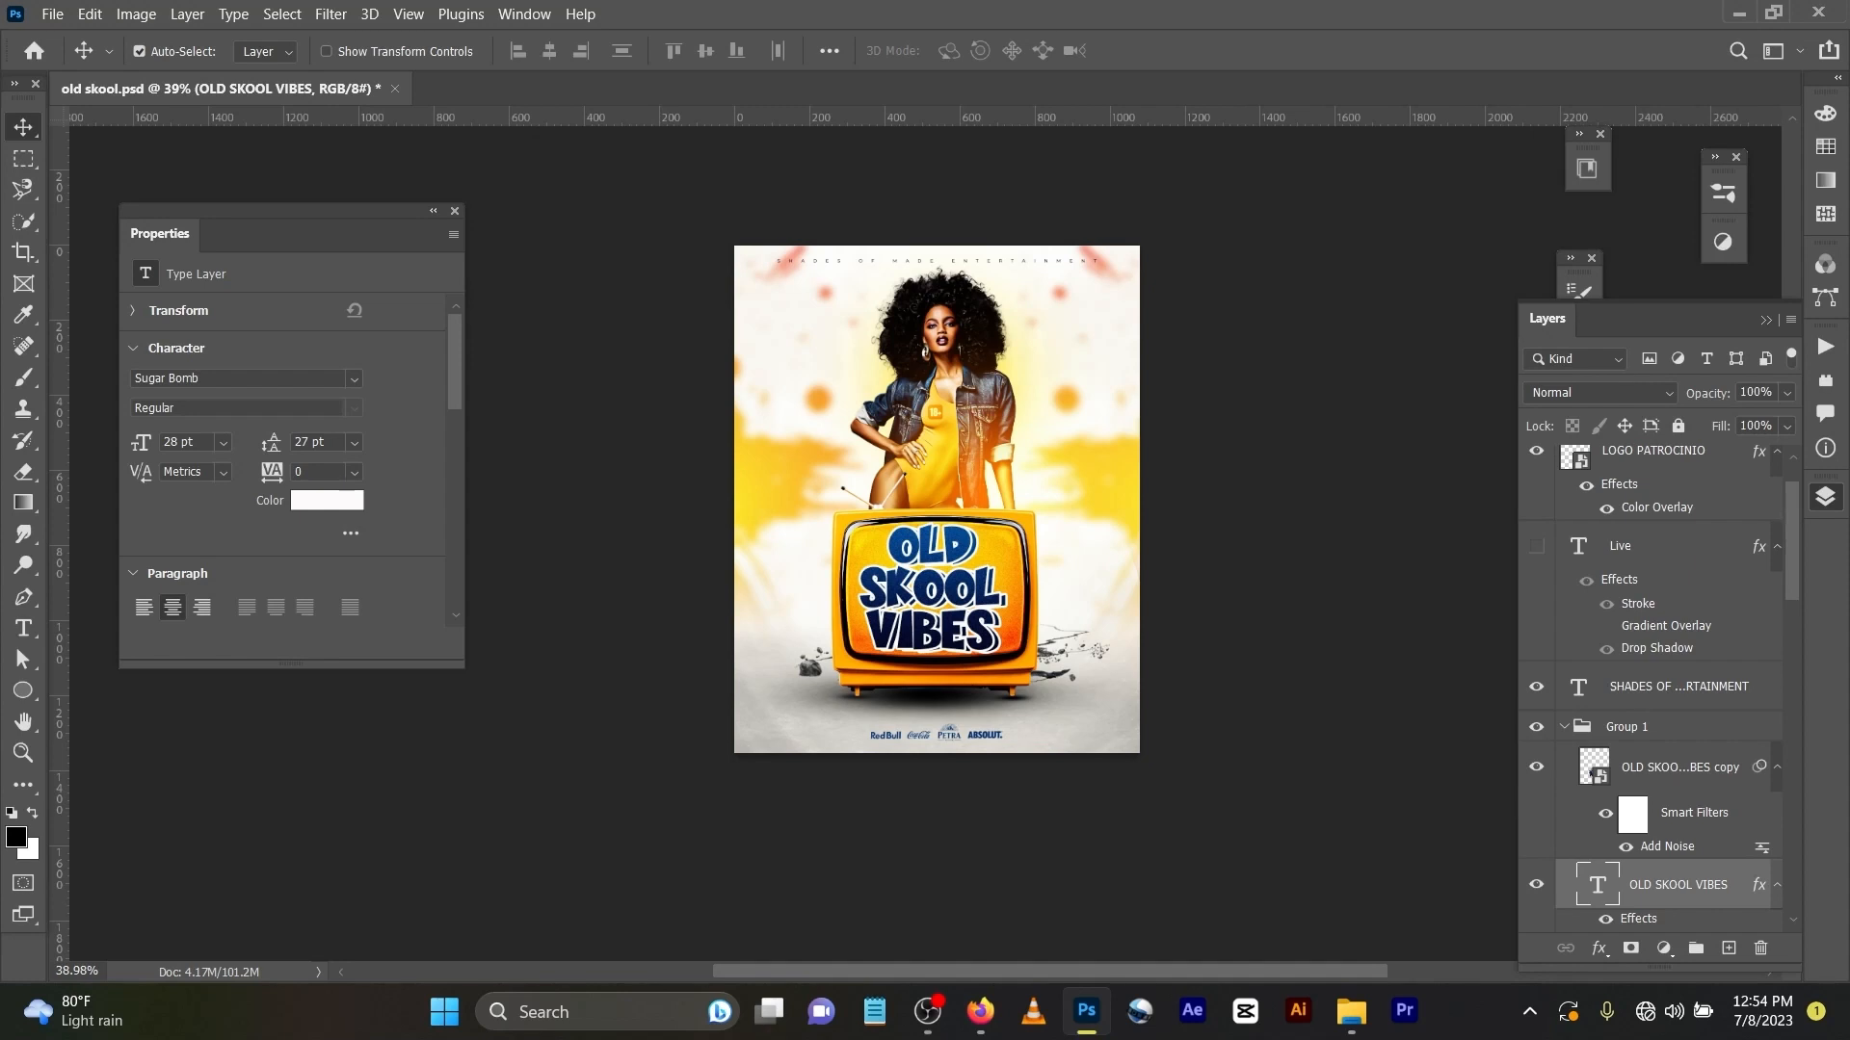
scroll(1652, 688, "down", 15)
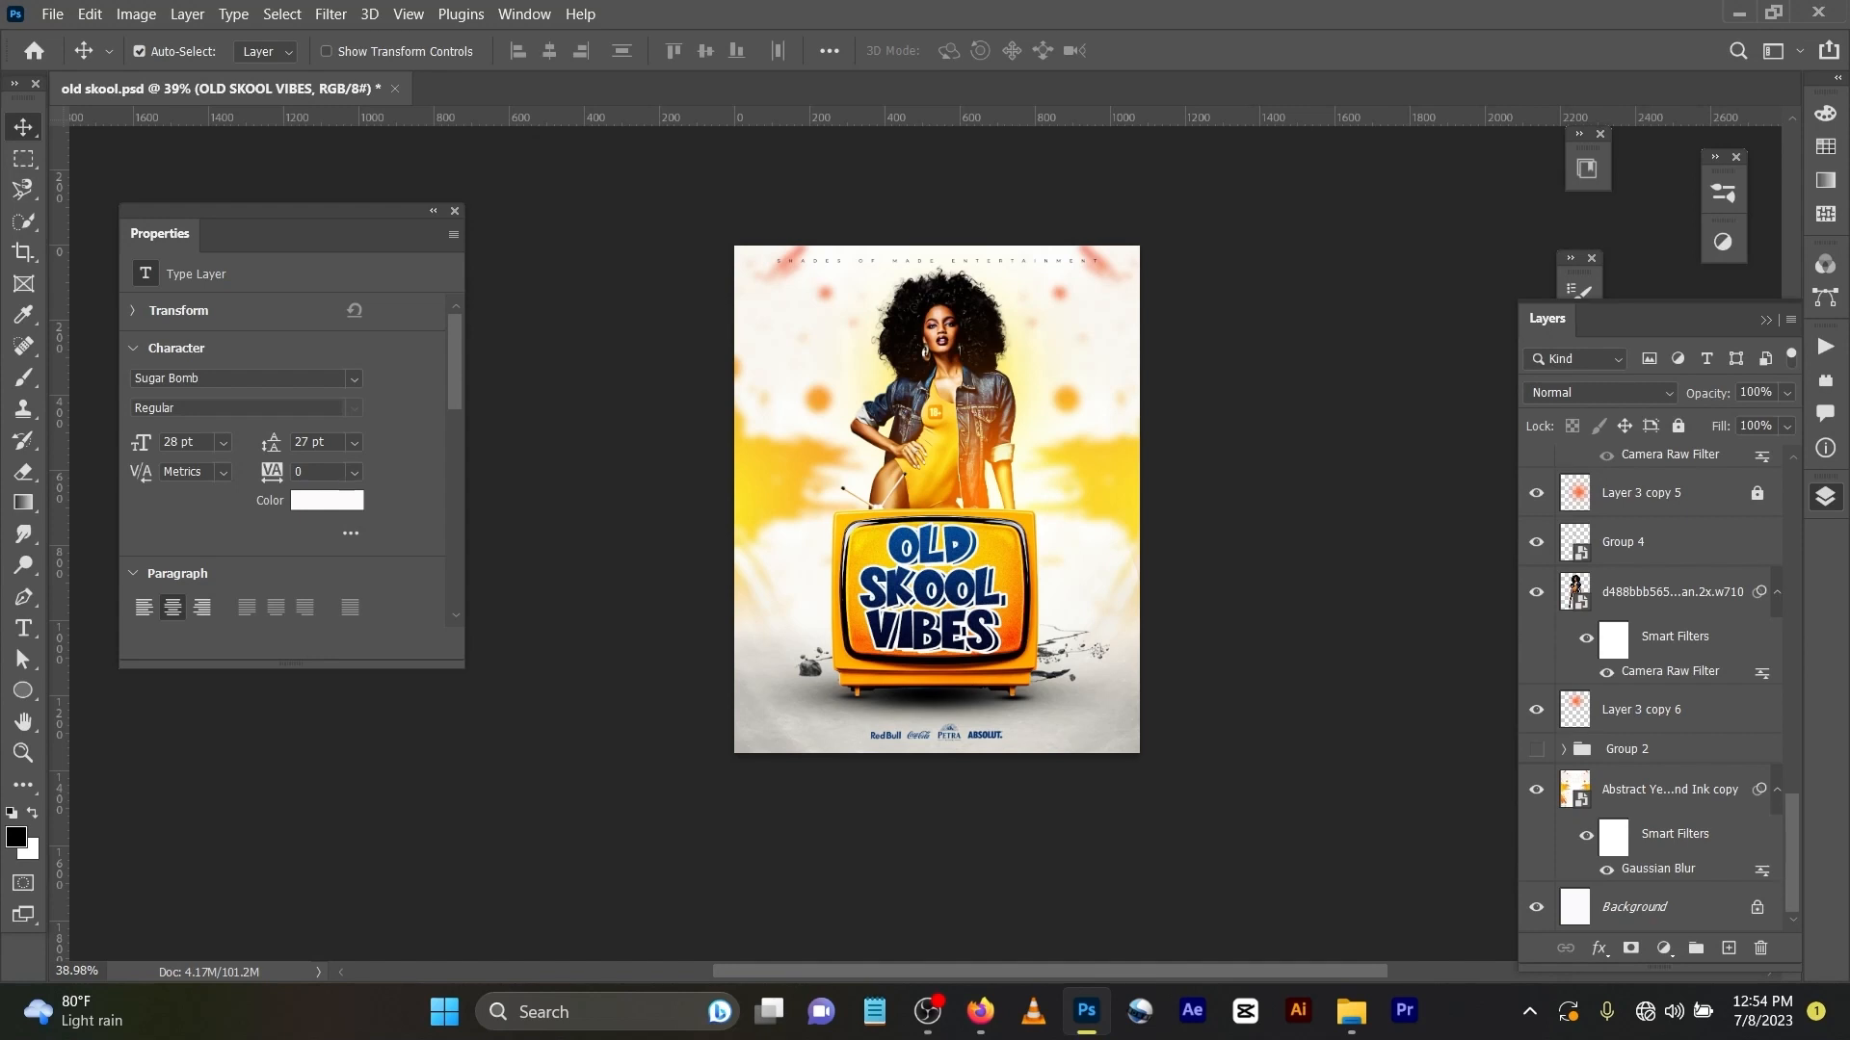
left_click(1537, 749)
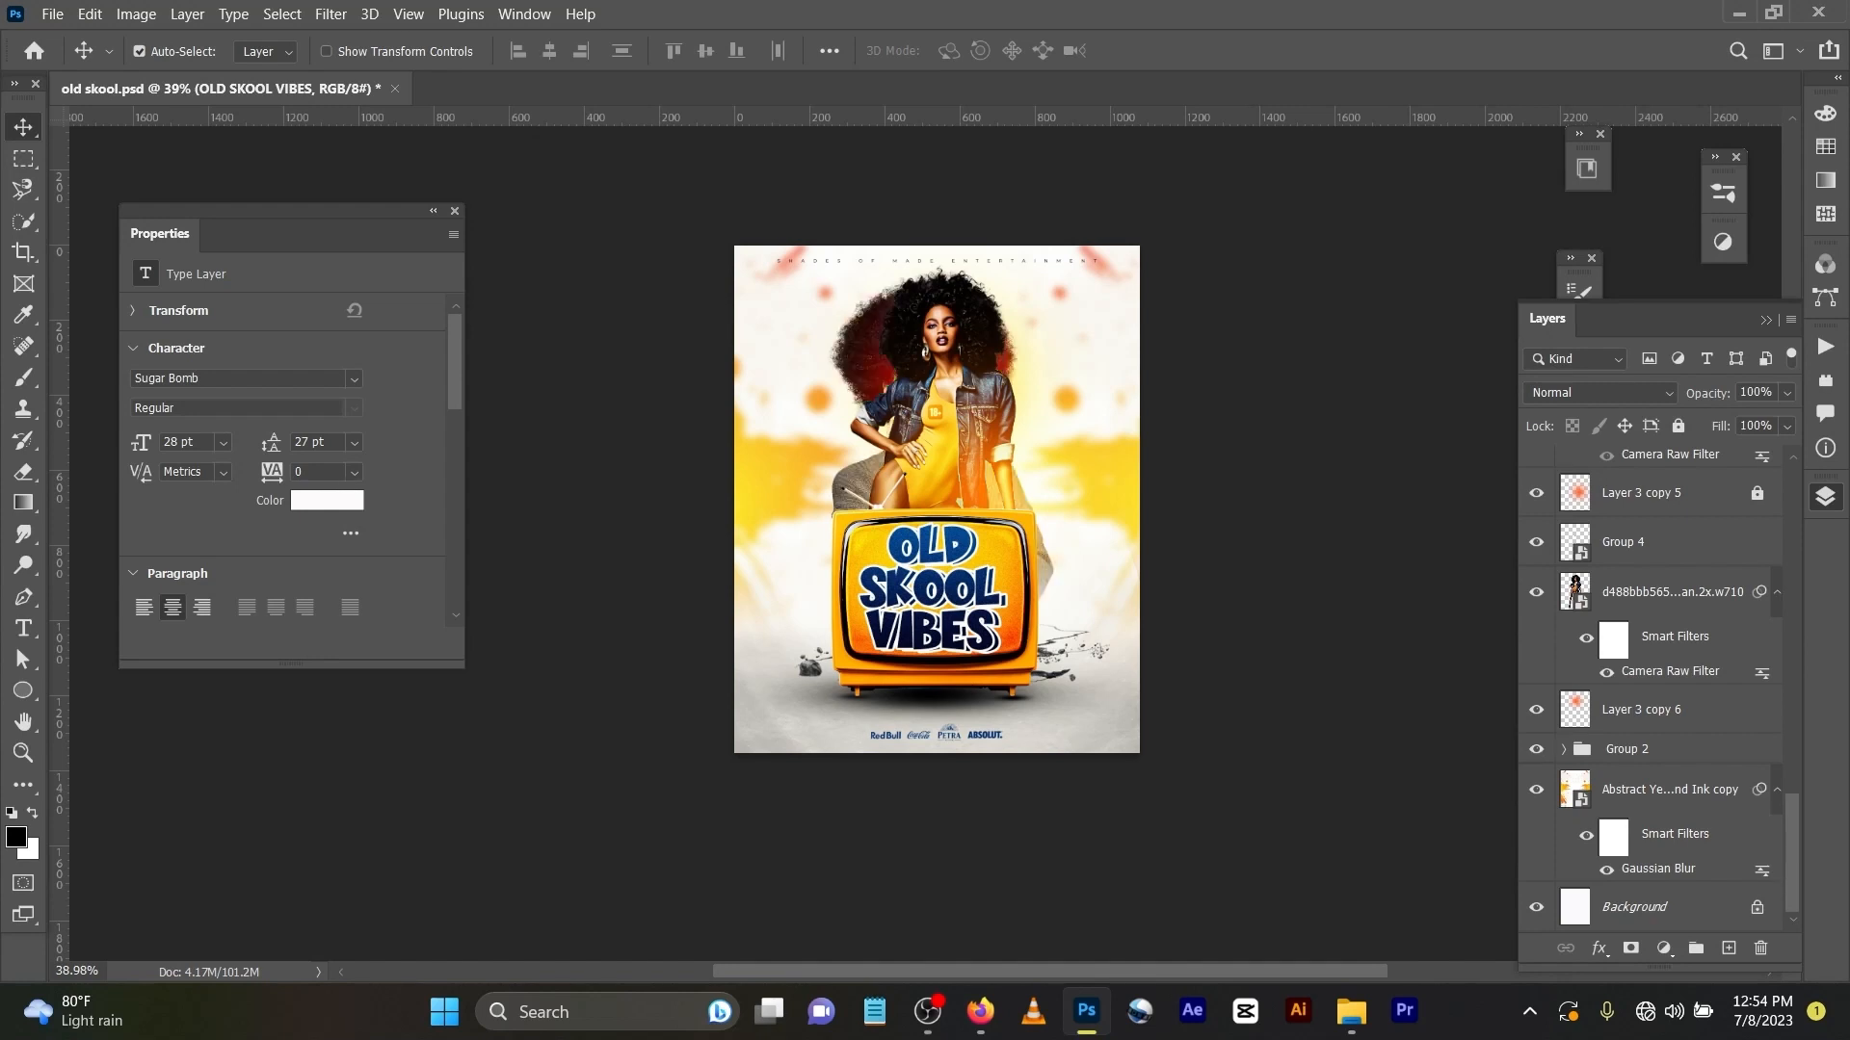
left_click(1537, 592)
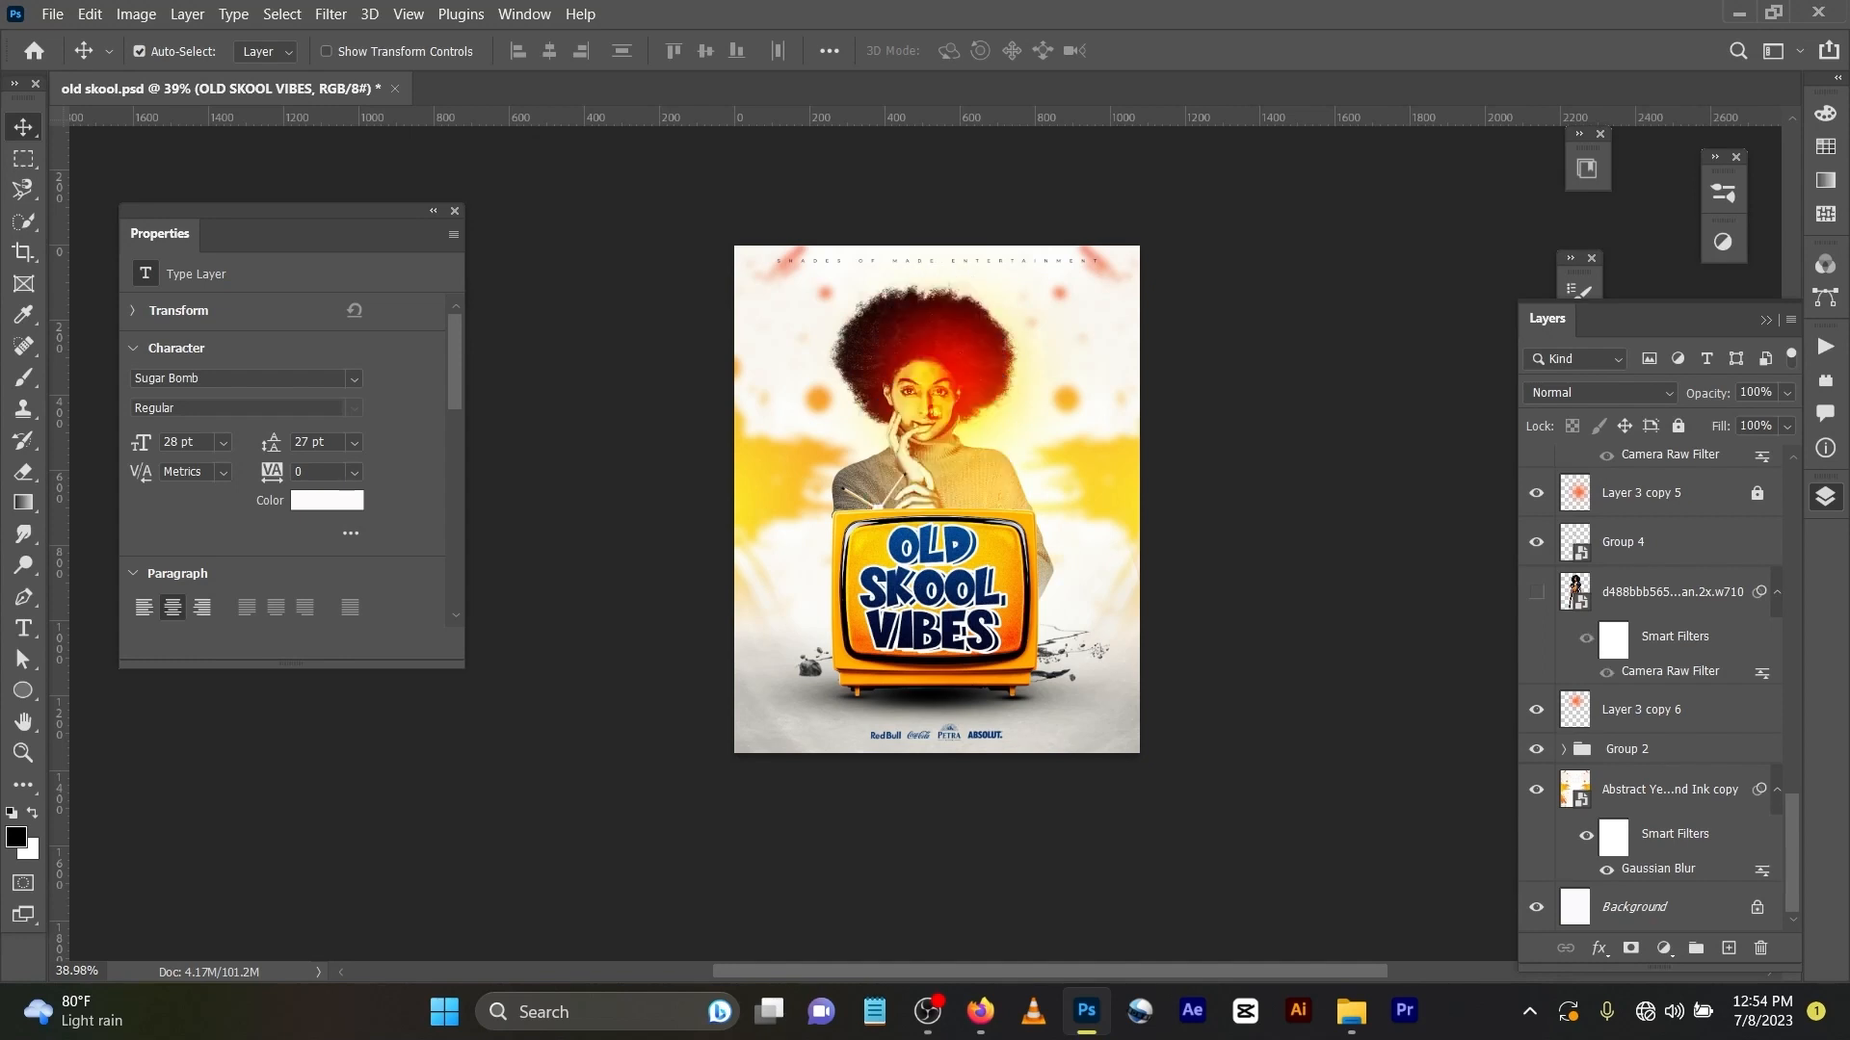
left_click(1536, 709)
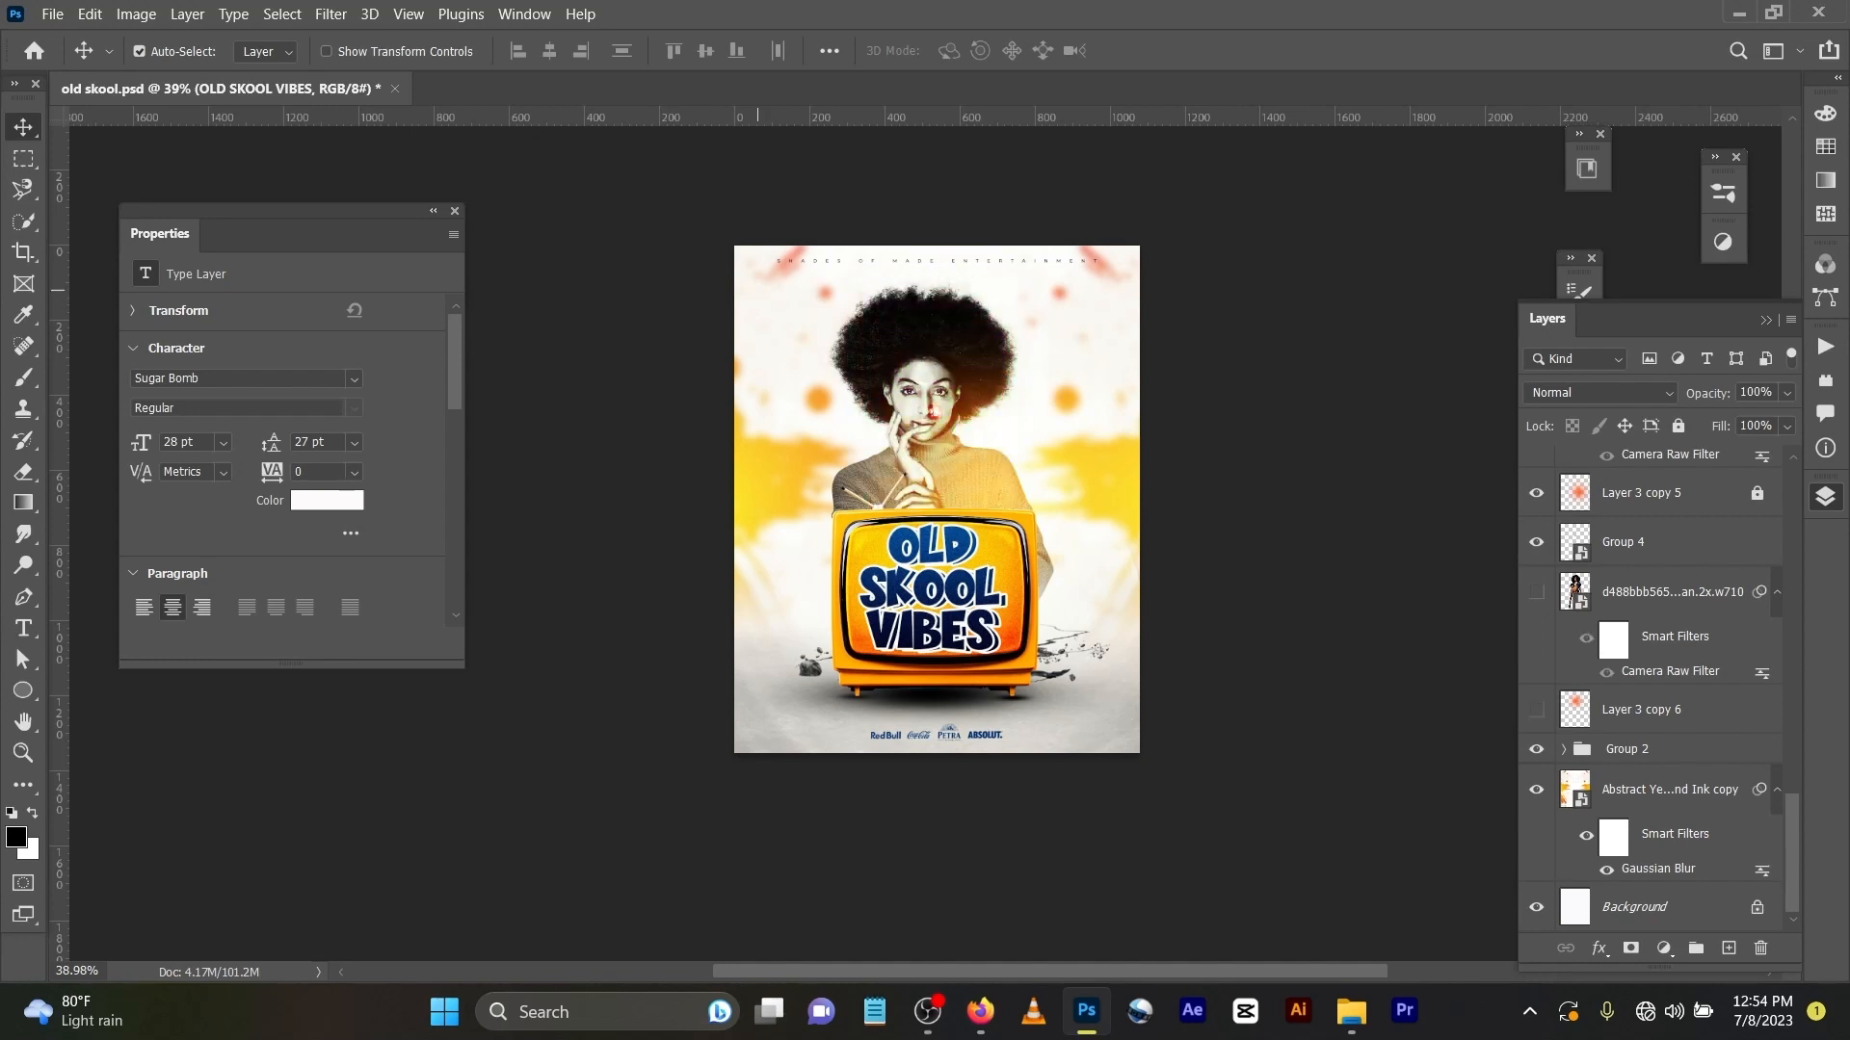
left_click(1536, 749)
left_click(1536, 709)
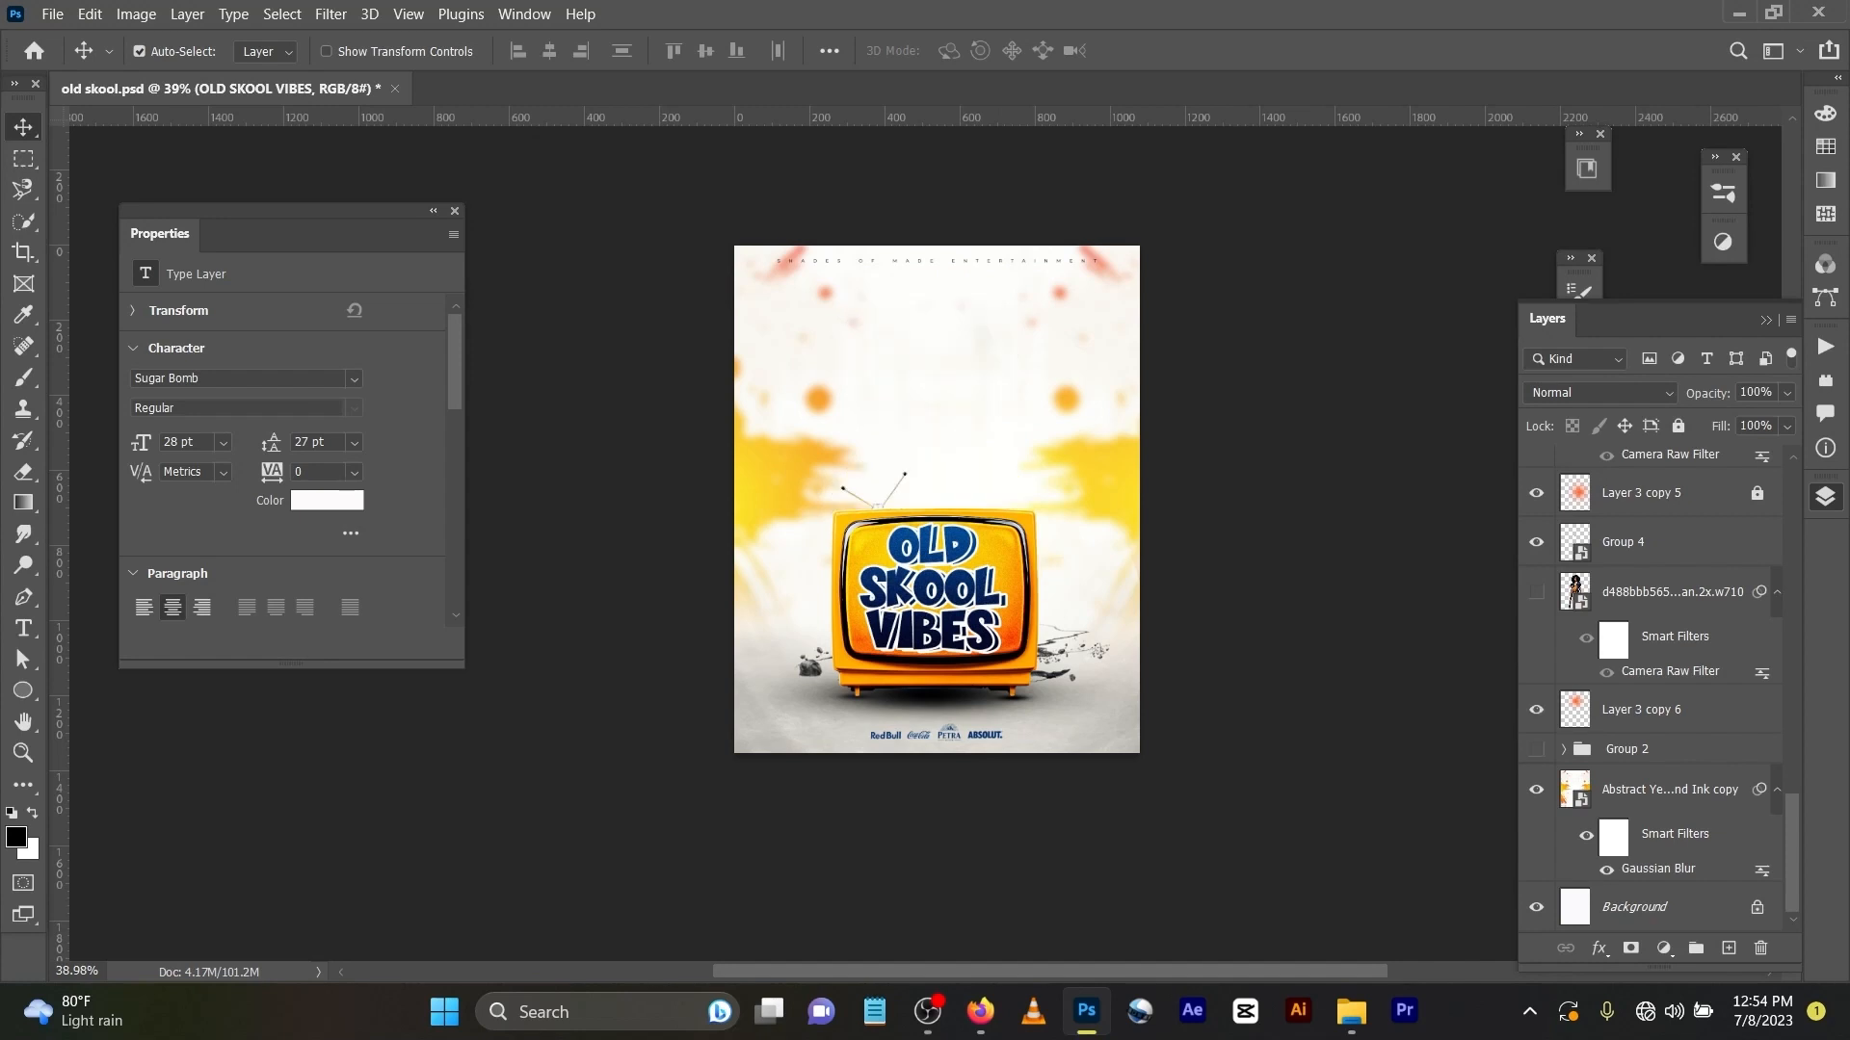
left_click(1537, 591)
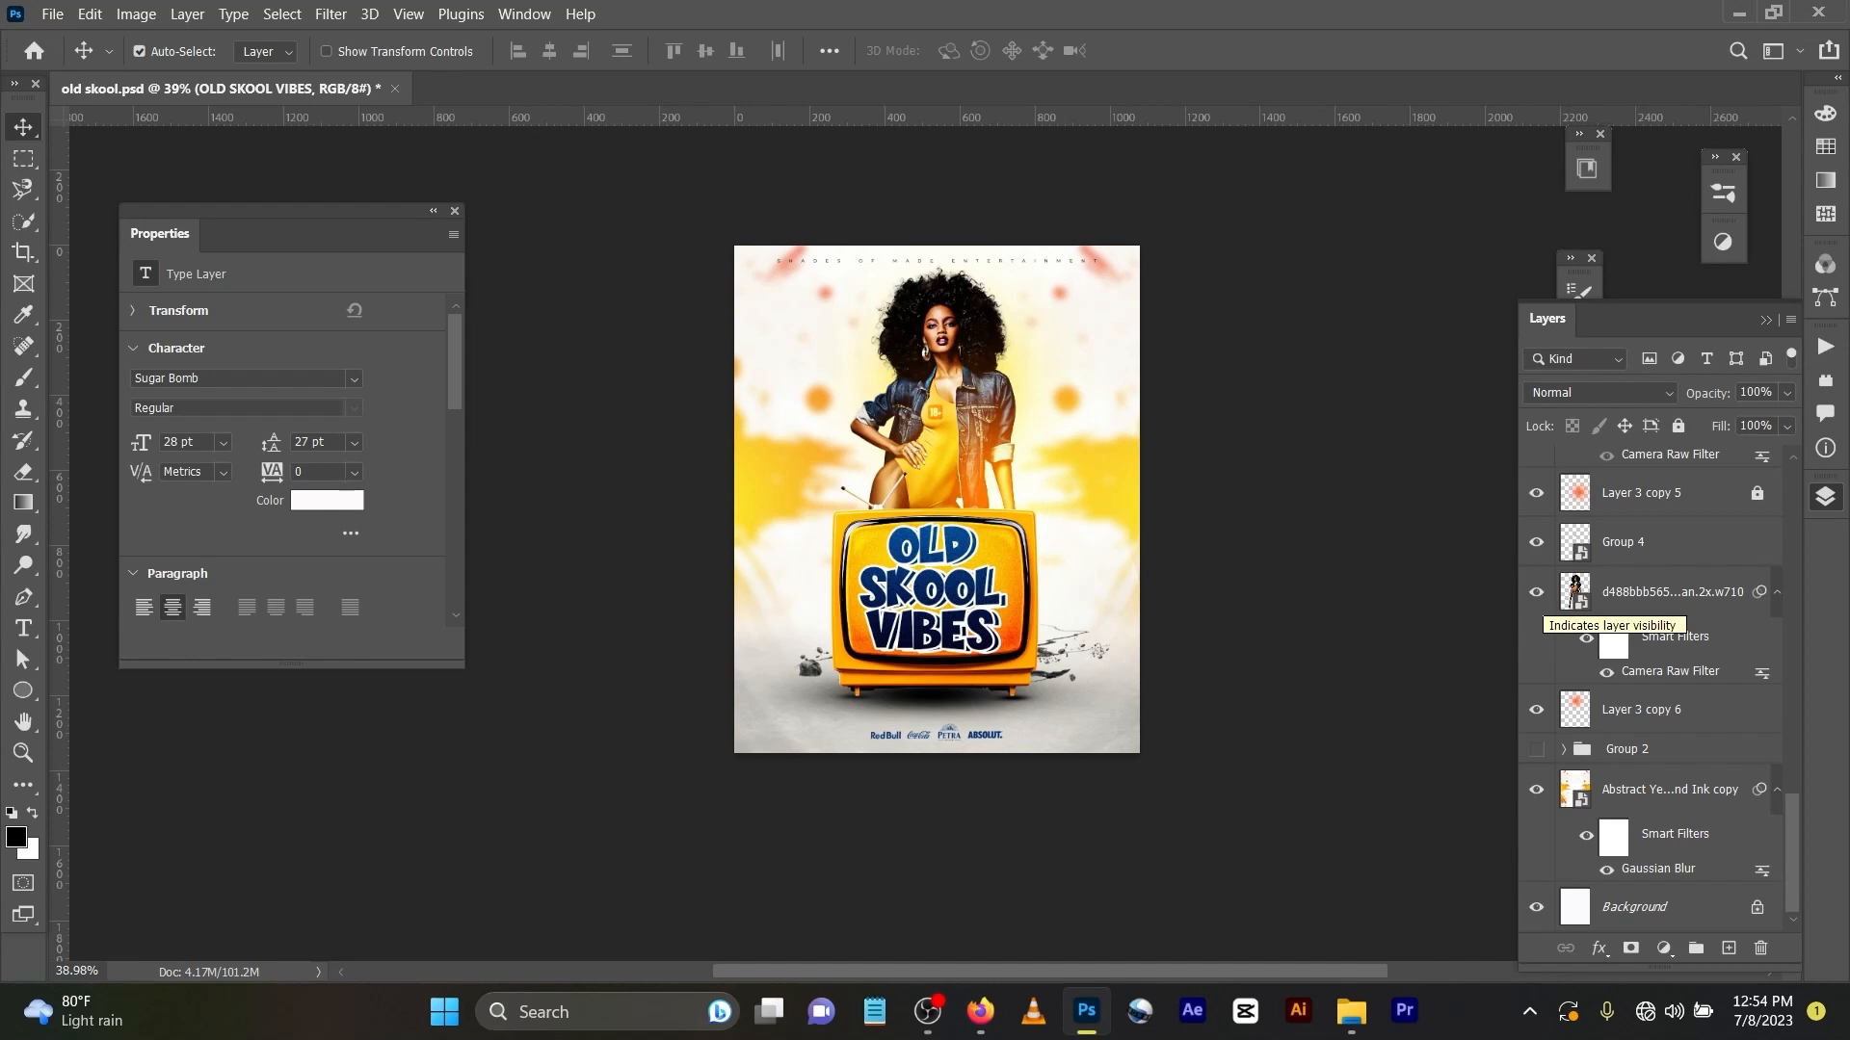
Step: Delete the layer mask from the Background smart object above Layer 2
scroll(1541, 602, "up", 3)
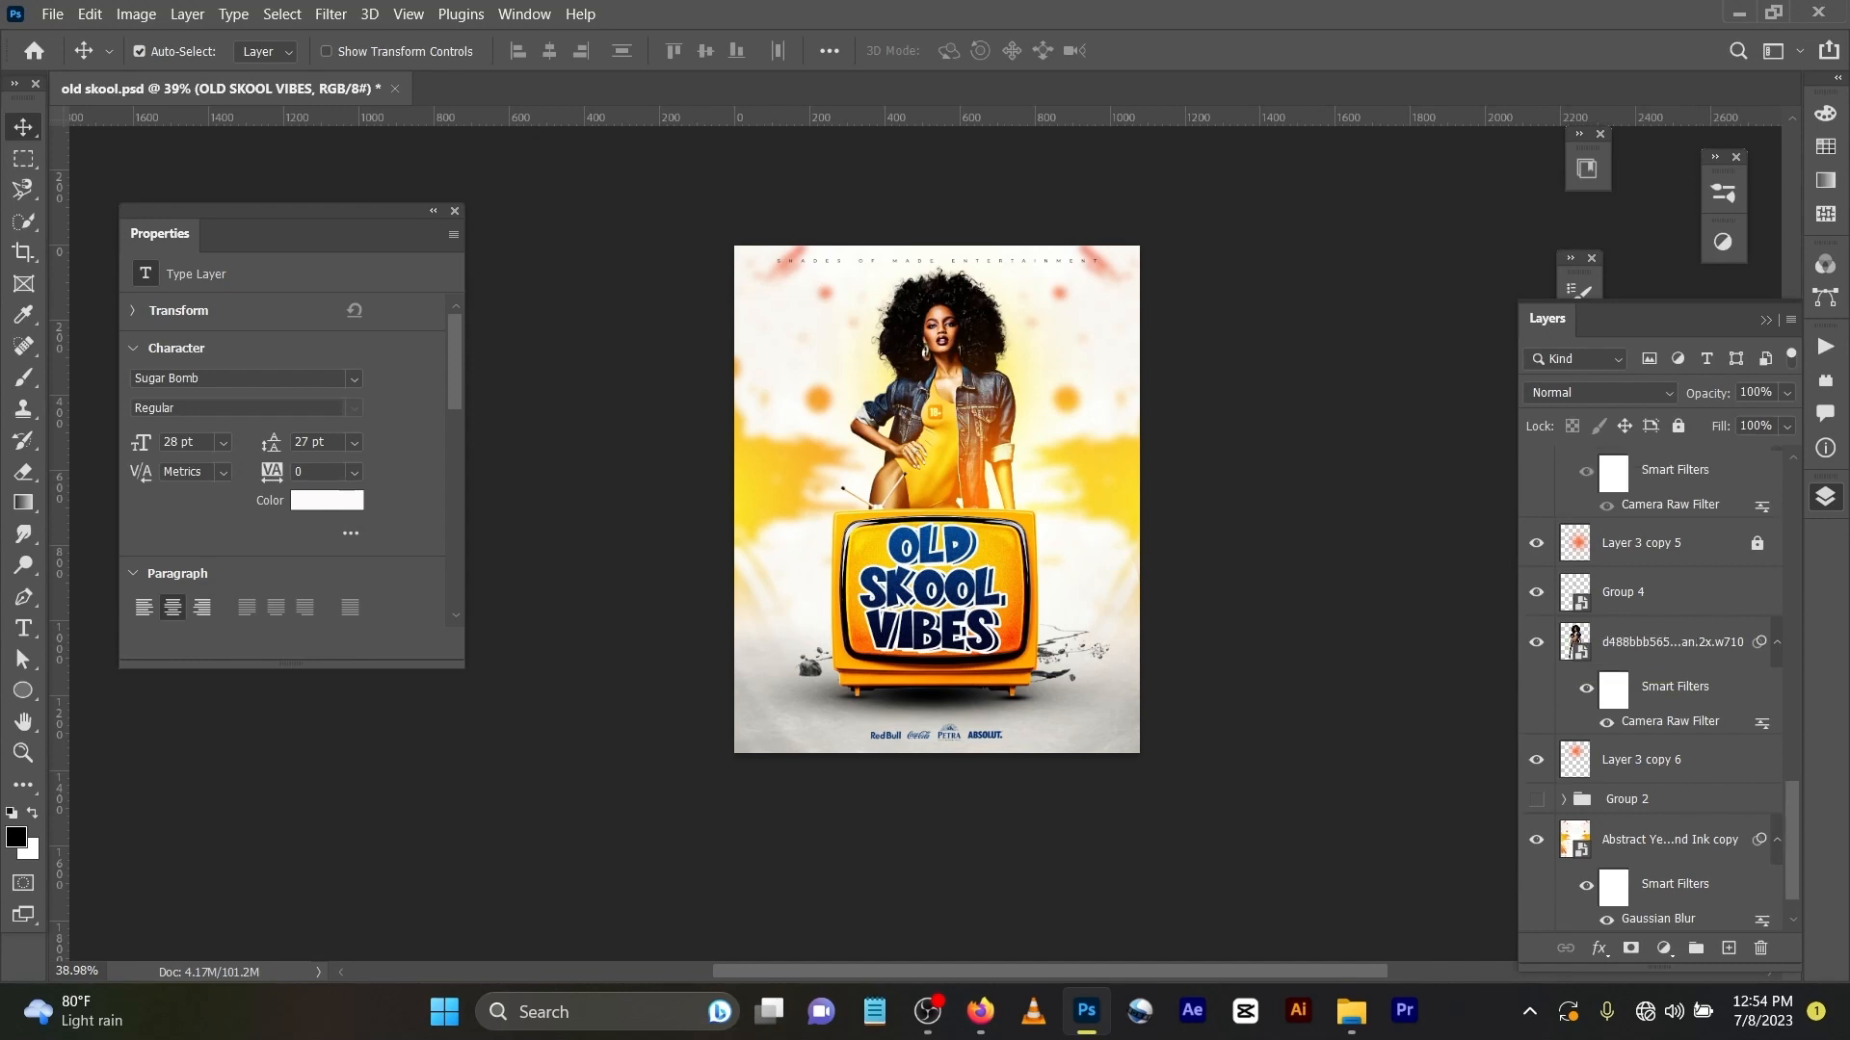
scroll(1621, 486, "up", 2)
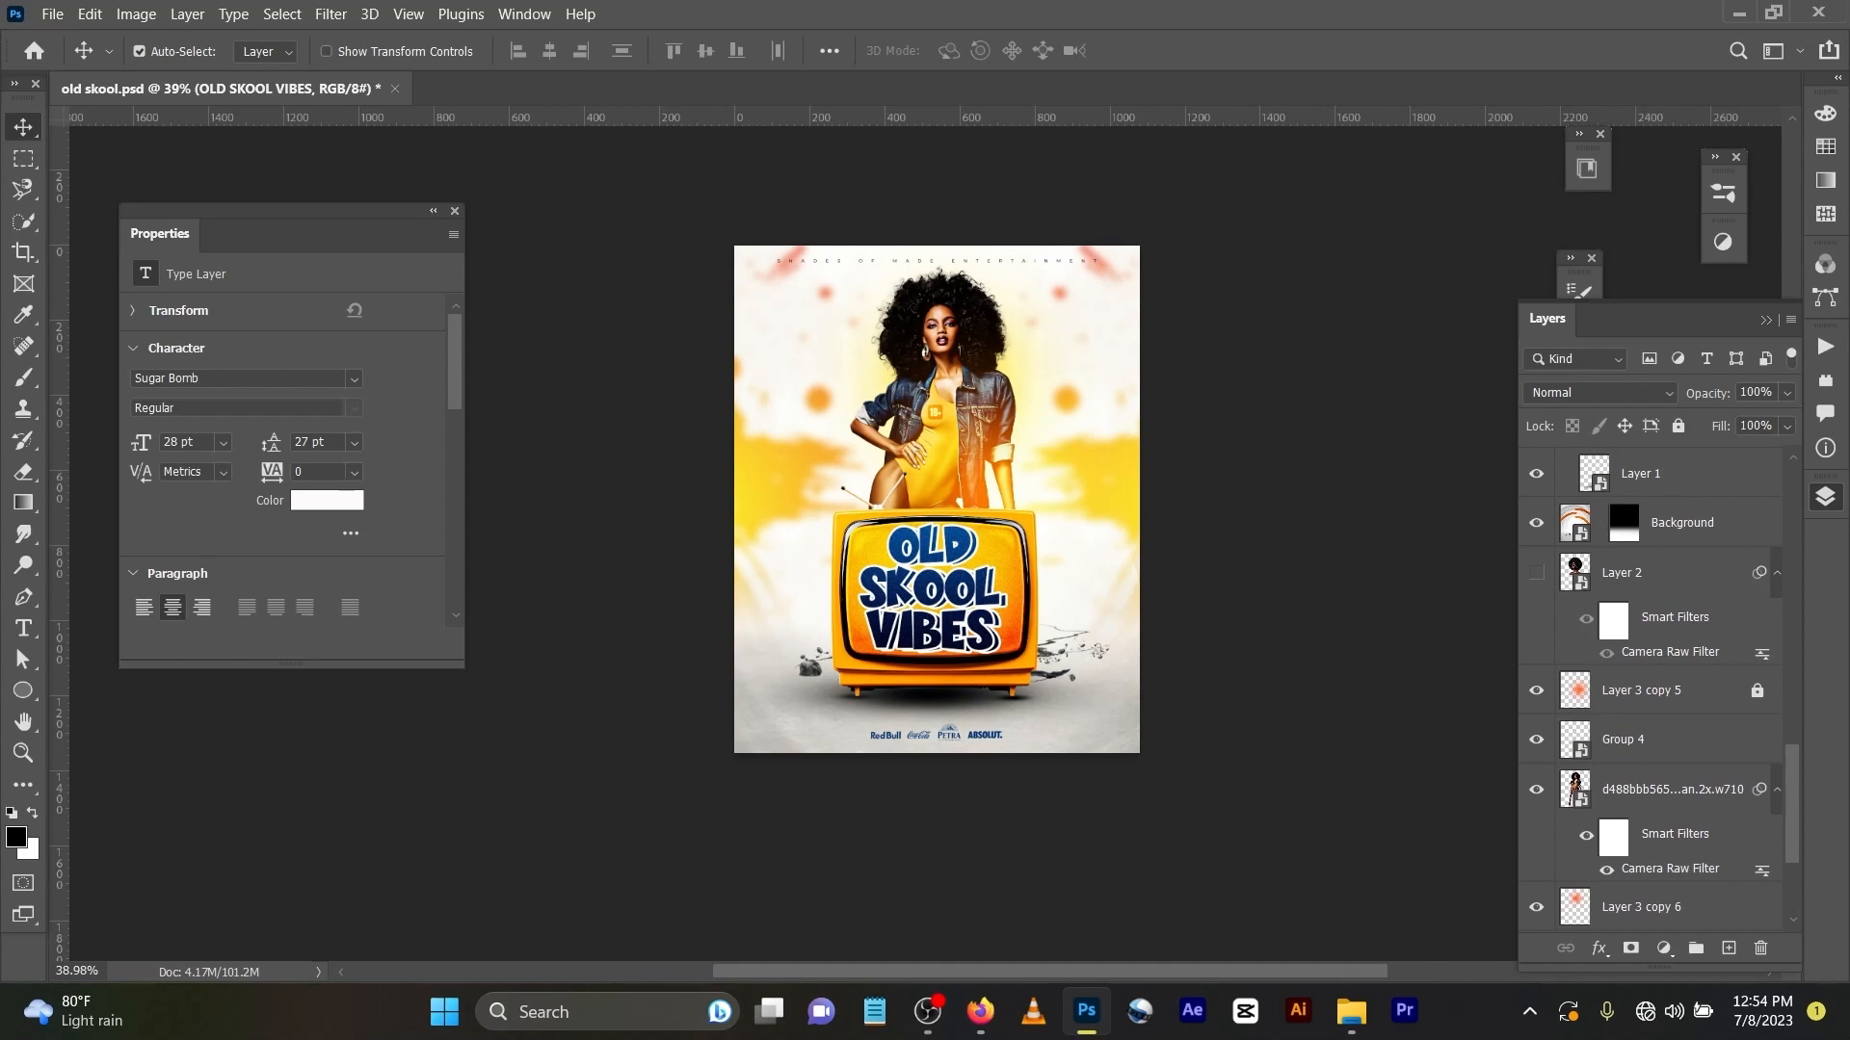
left_click(1621, 510)
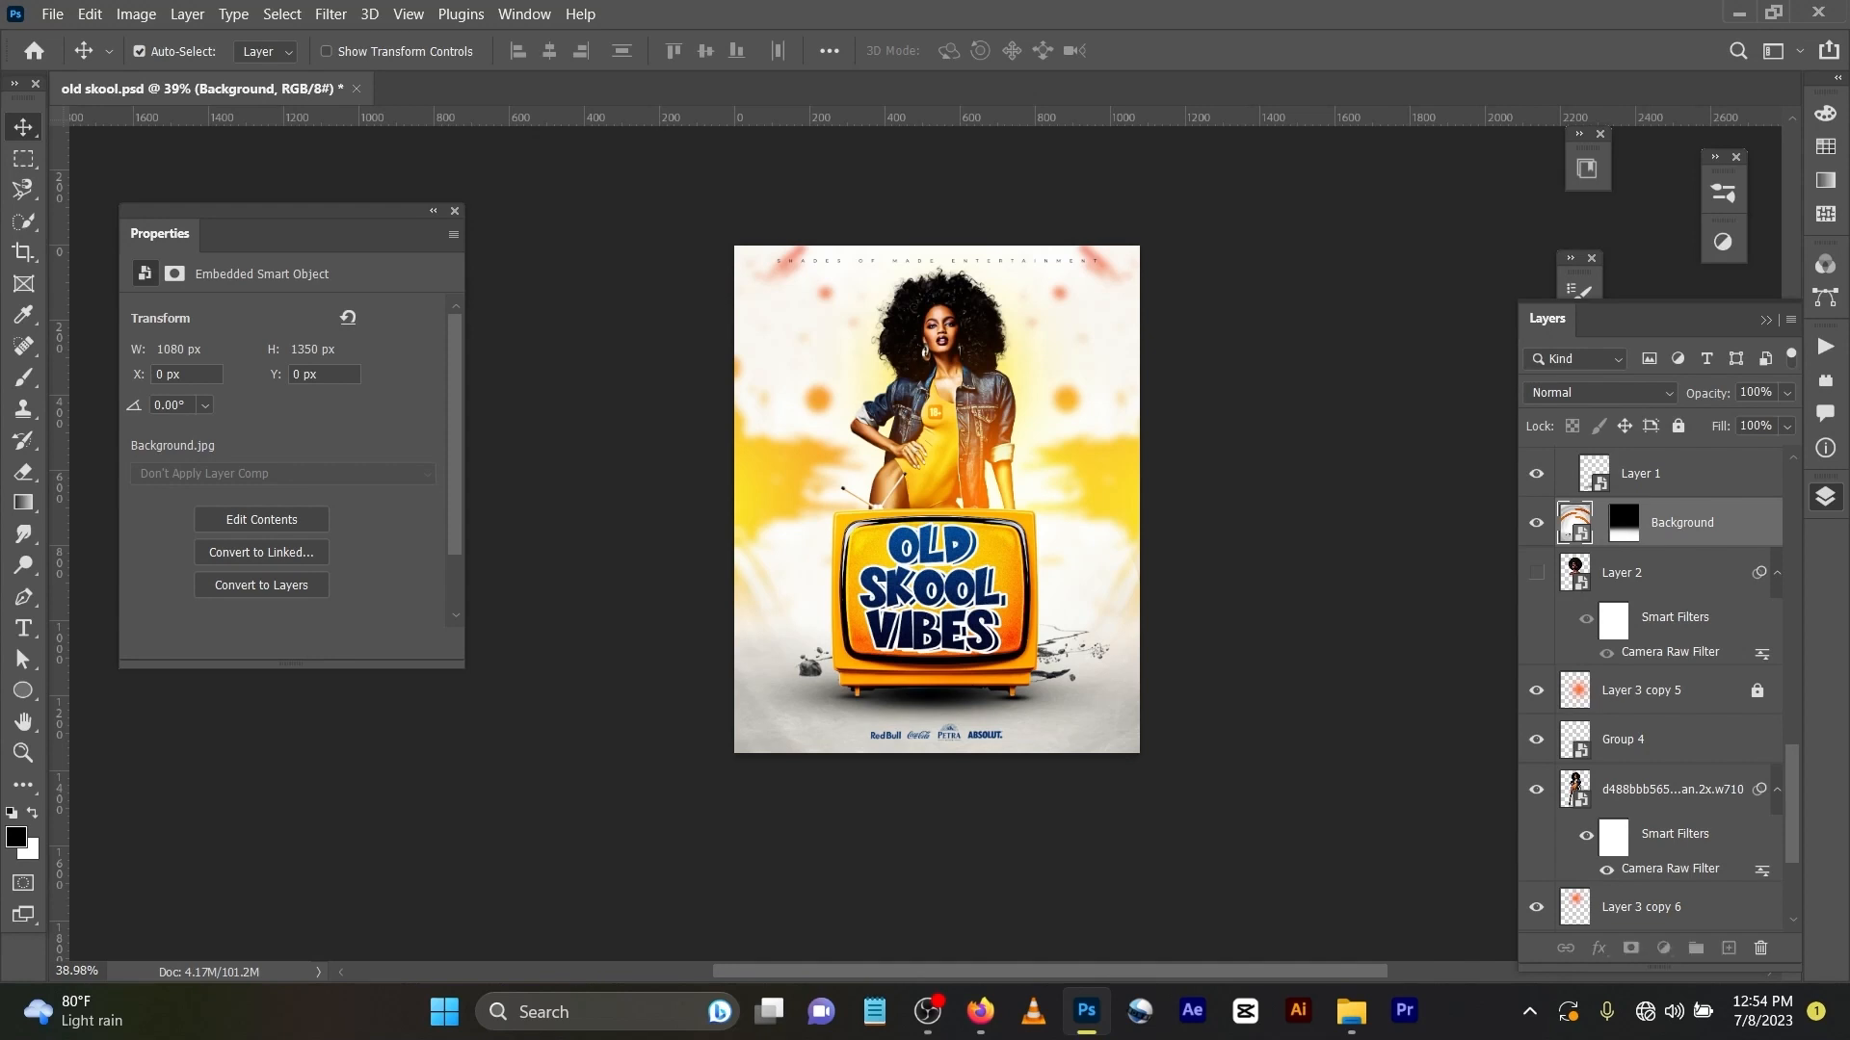
left_click(1623, 522)
key("Delete")
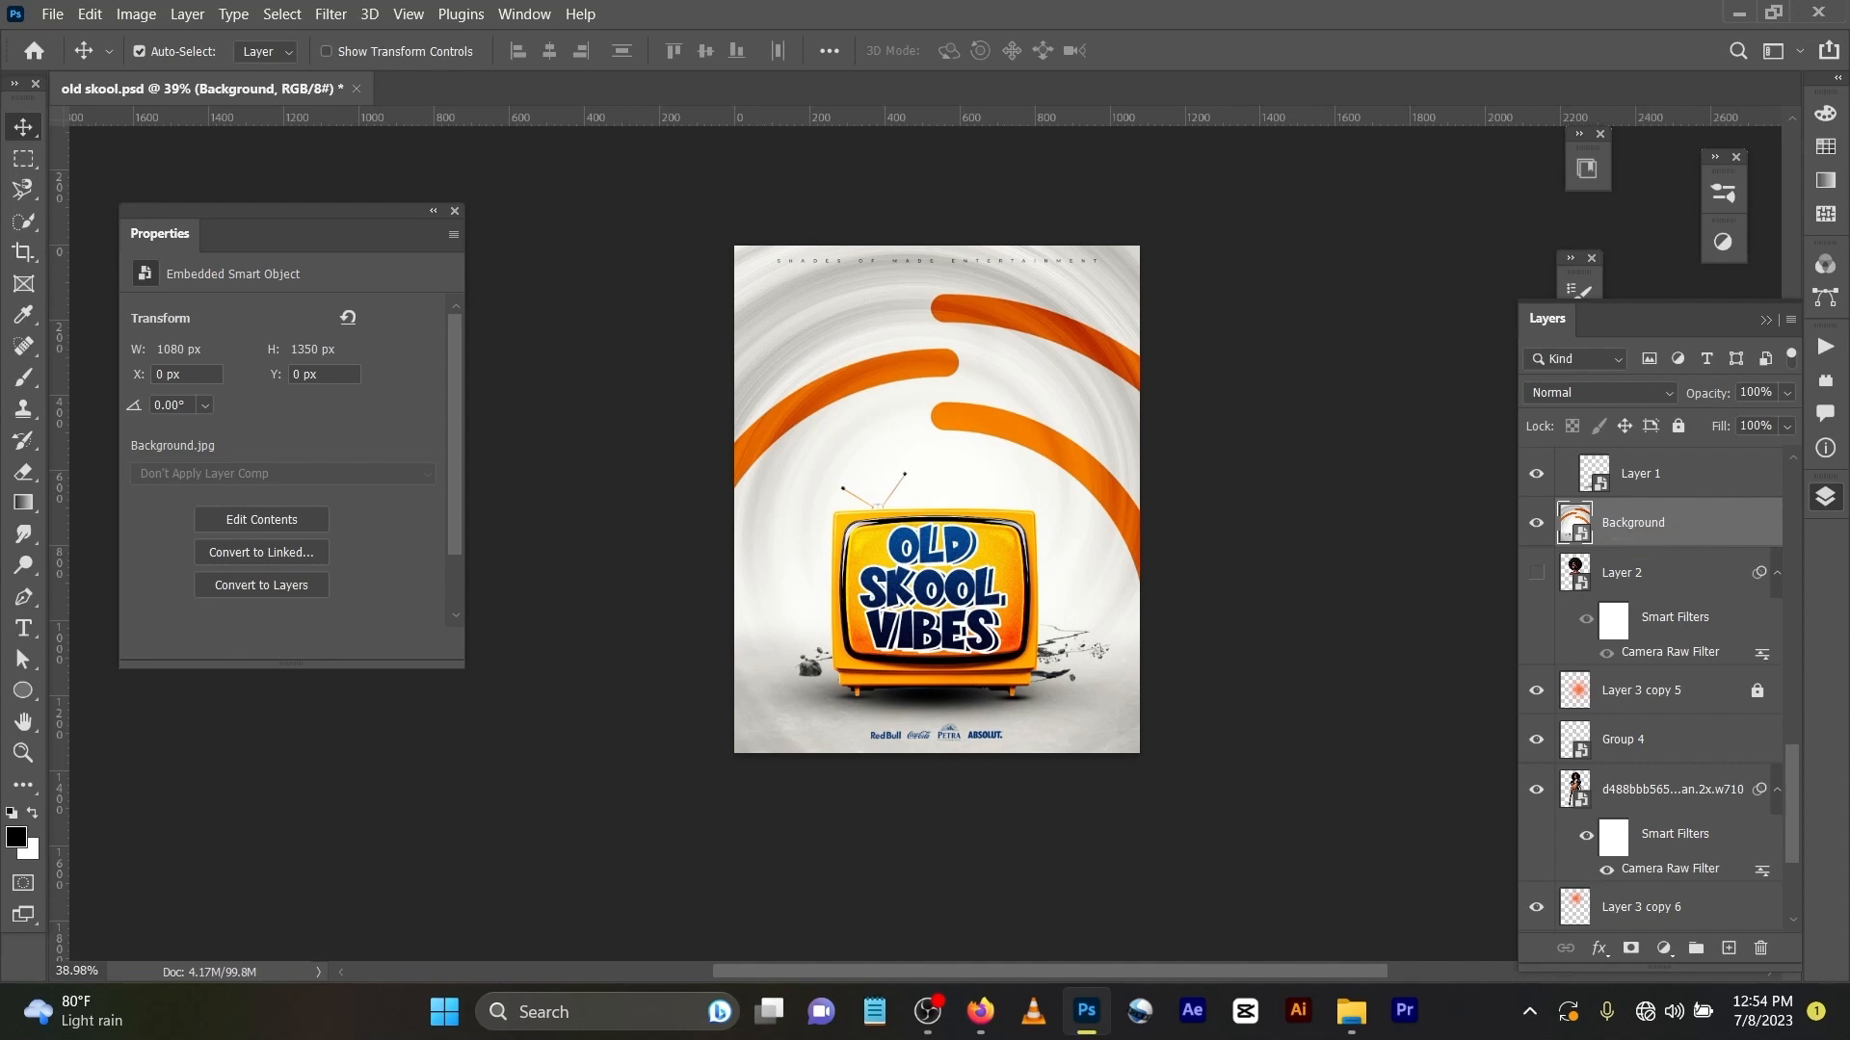
Step: Add a new mask to the Background smart object and paint its upper area black with a soft 250 px brush
left_click(1631, 948)
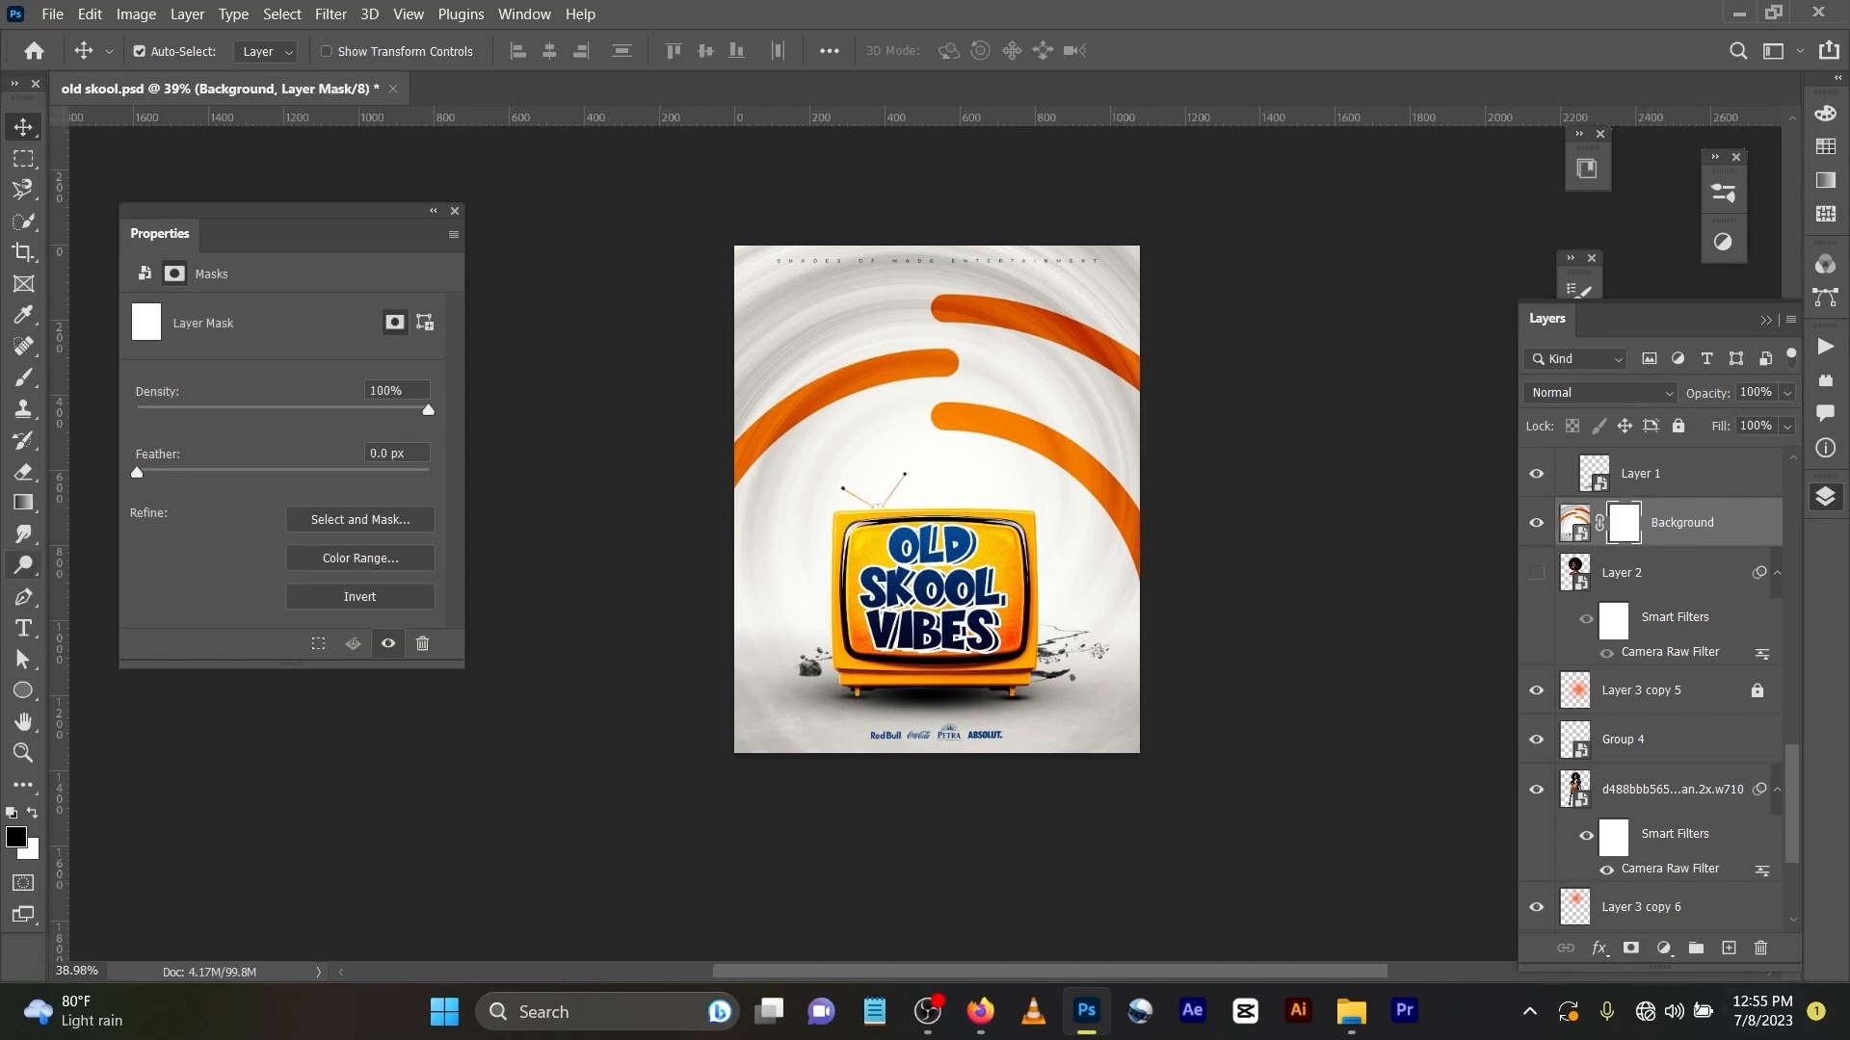
key("b")
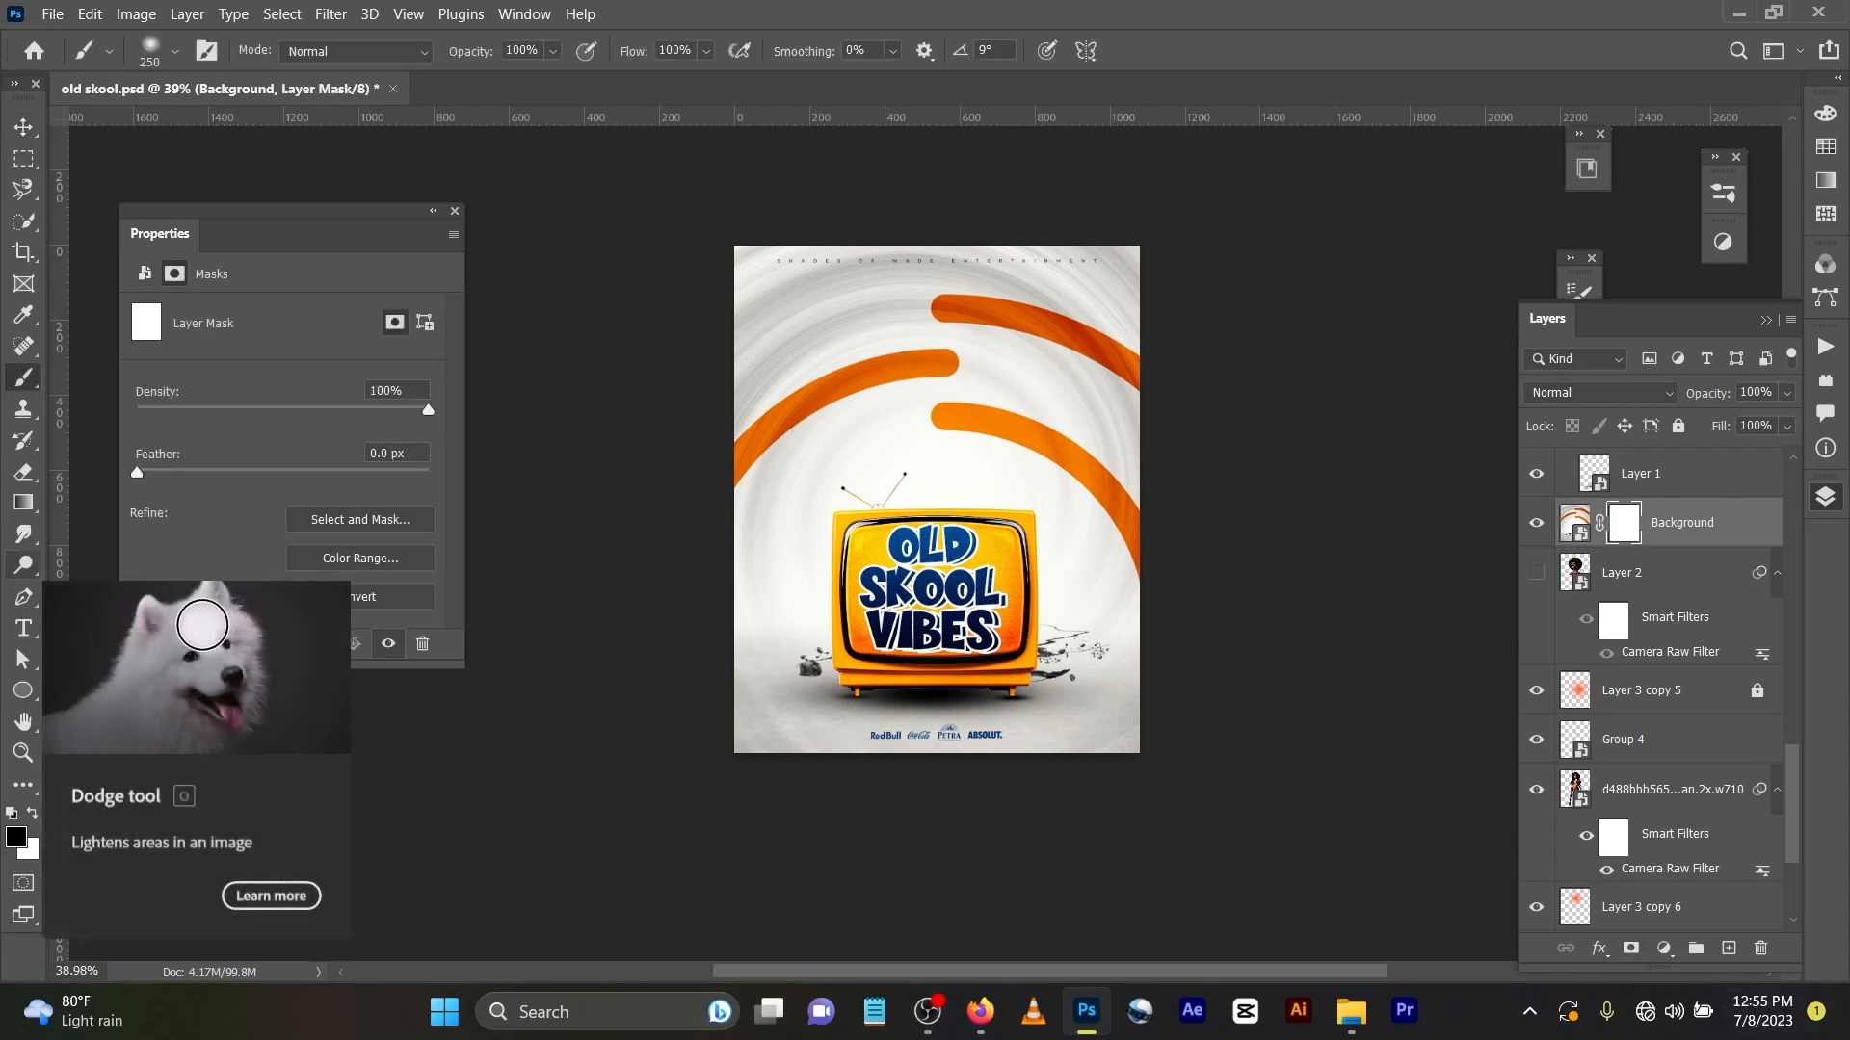
mouse_move(761, 383)
left_mouse_down()
mouse_move(775, 327)
mouse_move(1103, 339)
mouse_move(830, 403)
mouse_move(867, 472)
mouse_move(747, 453)
mouse_move(790, 501)
mouse_move(757, 608)
mouse_move(1079, 511)
mouse_move(1122, 617)
mouse_move(859, 433)
left_mouse_up()
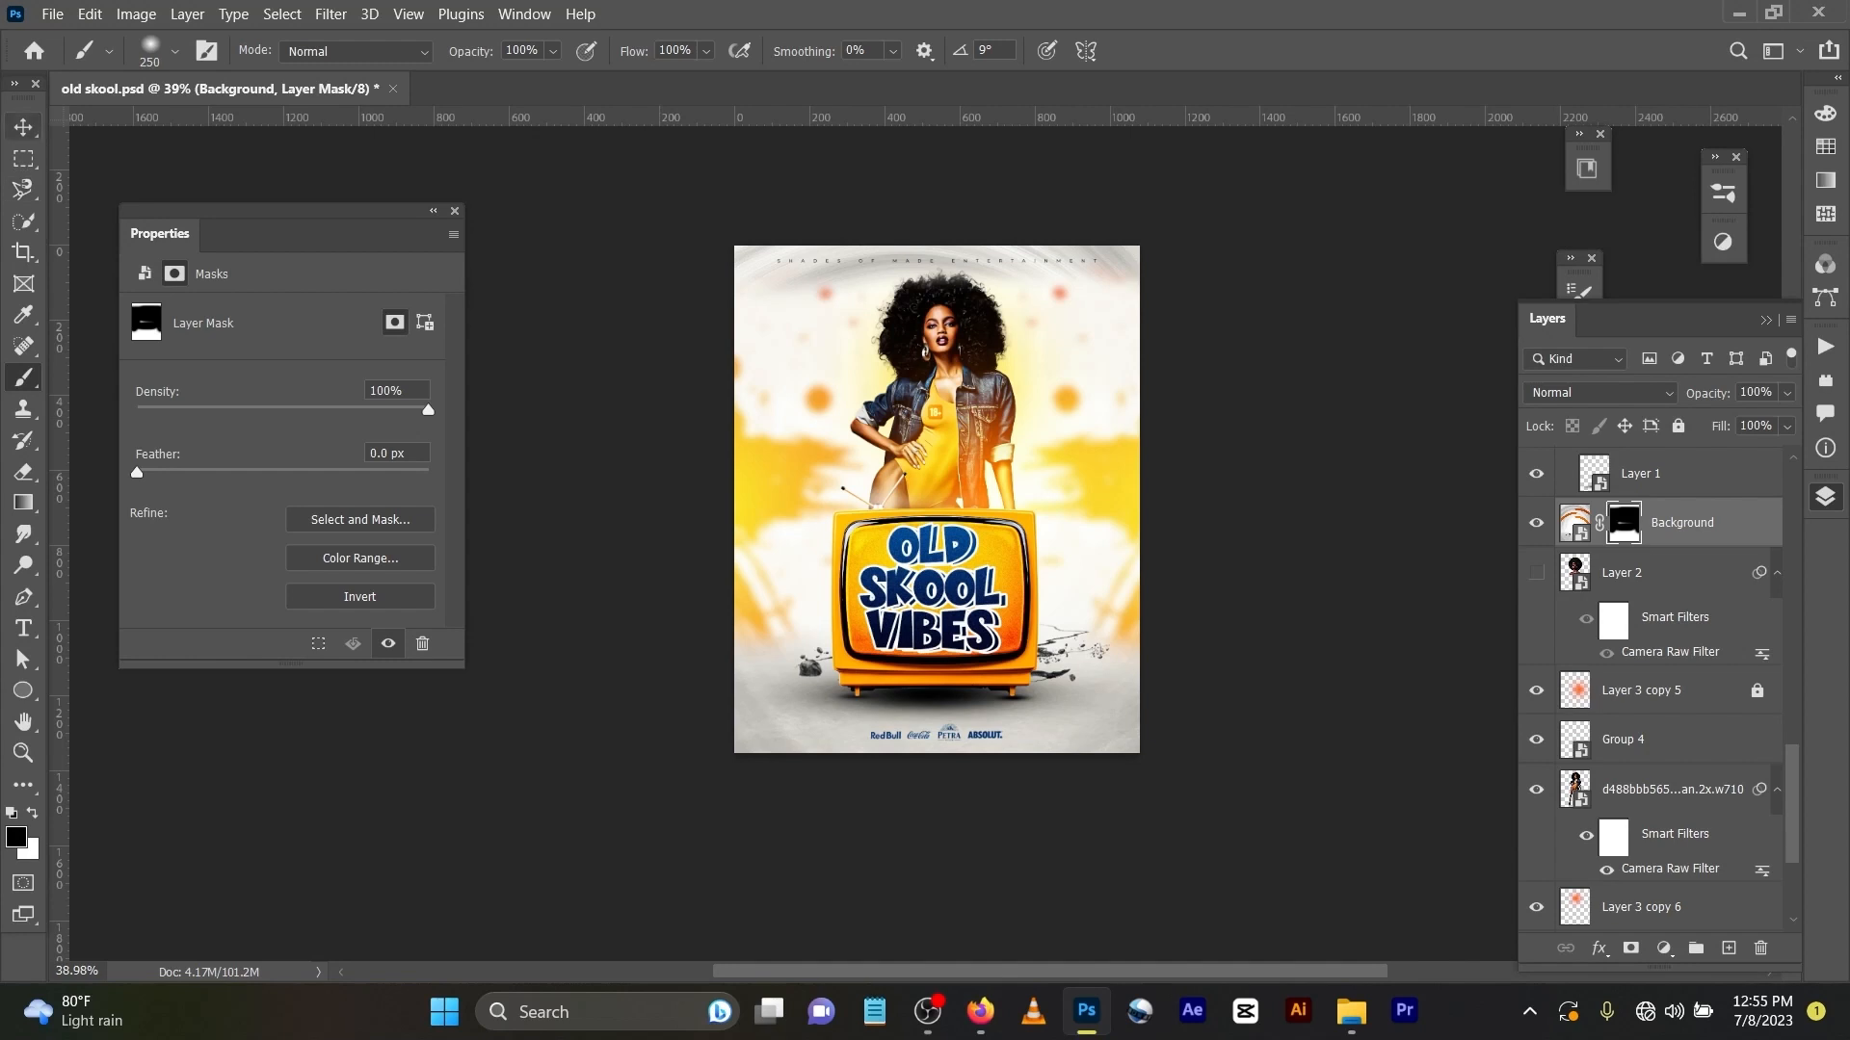
Step: Move the Layer 1 shadow down, away from the television's feet
left_click(23, 126)
scroll(1659, 688, "up", 2)
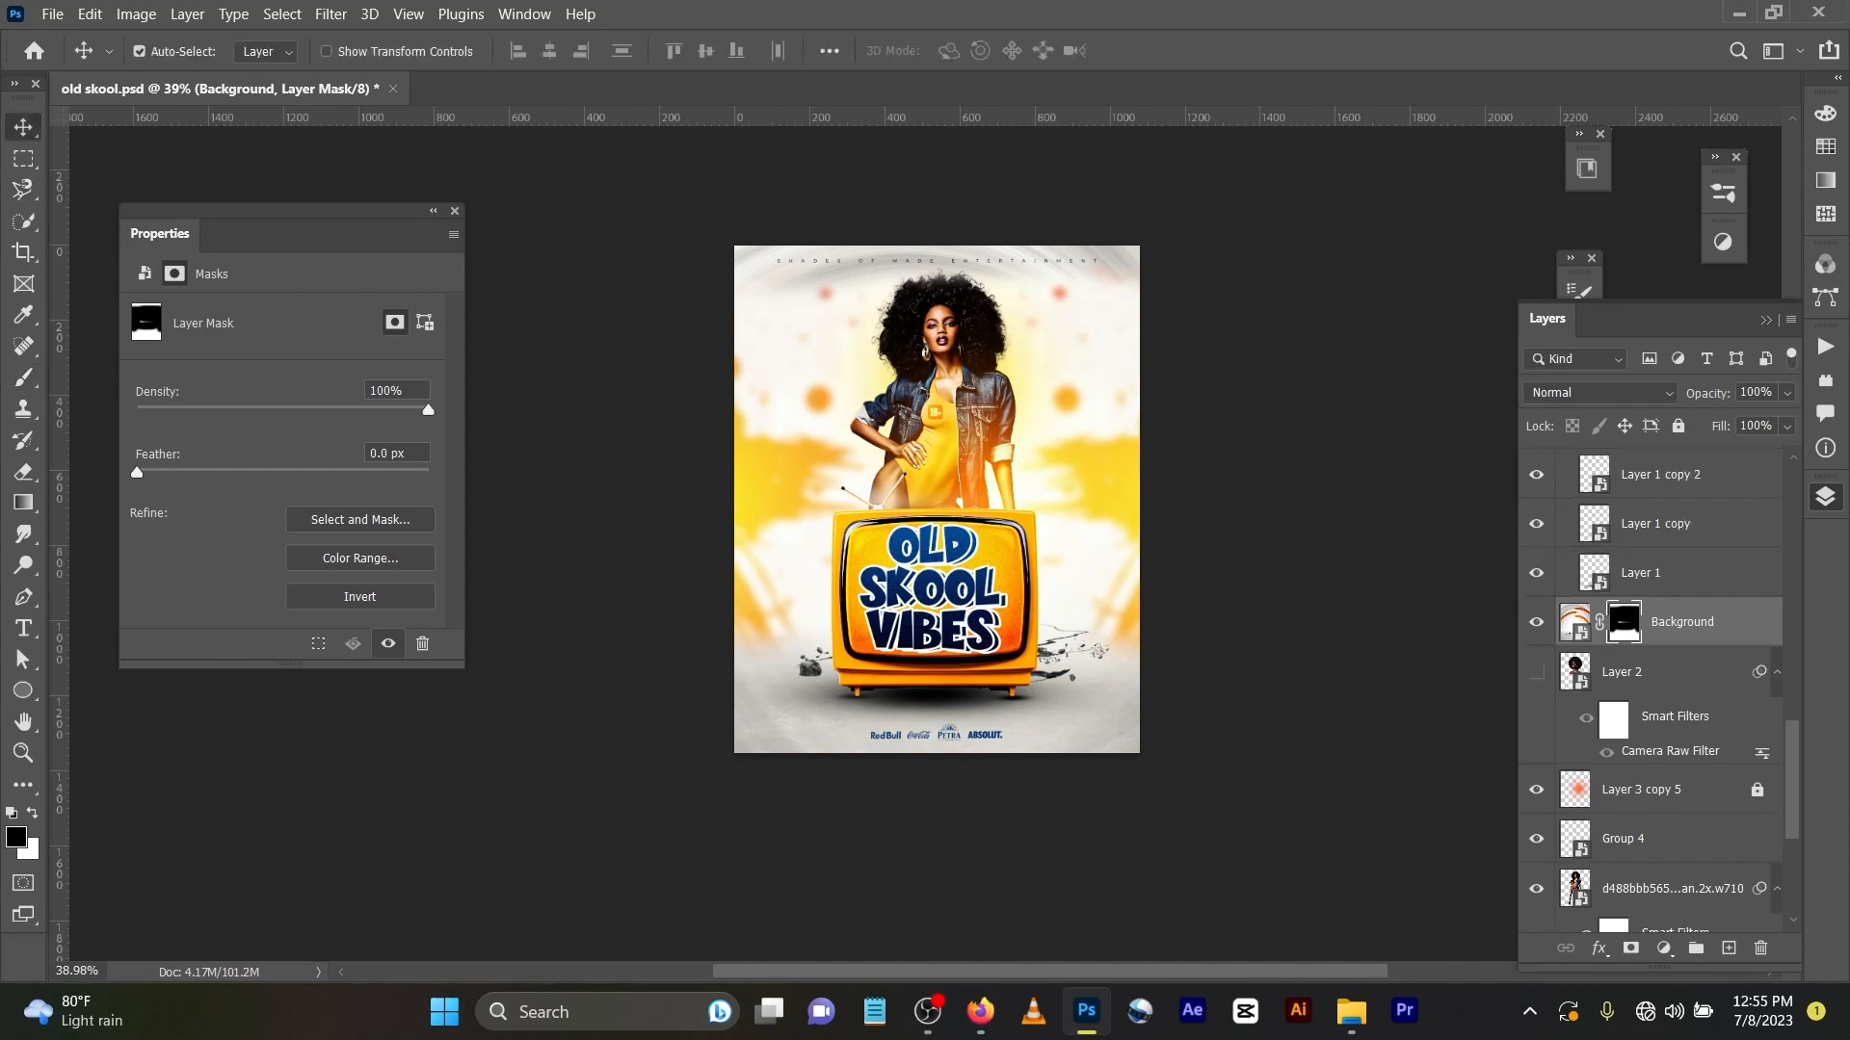
scroll(1653, 688, "up", 3)
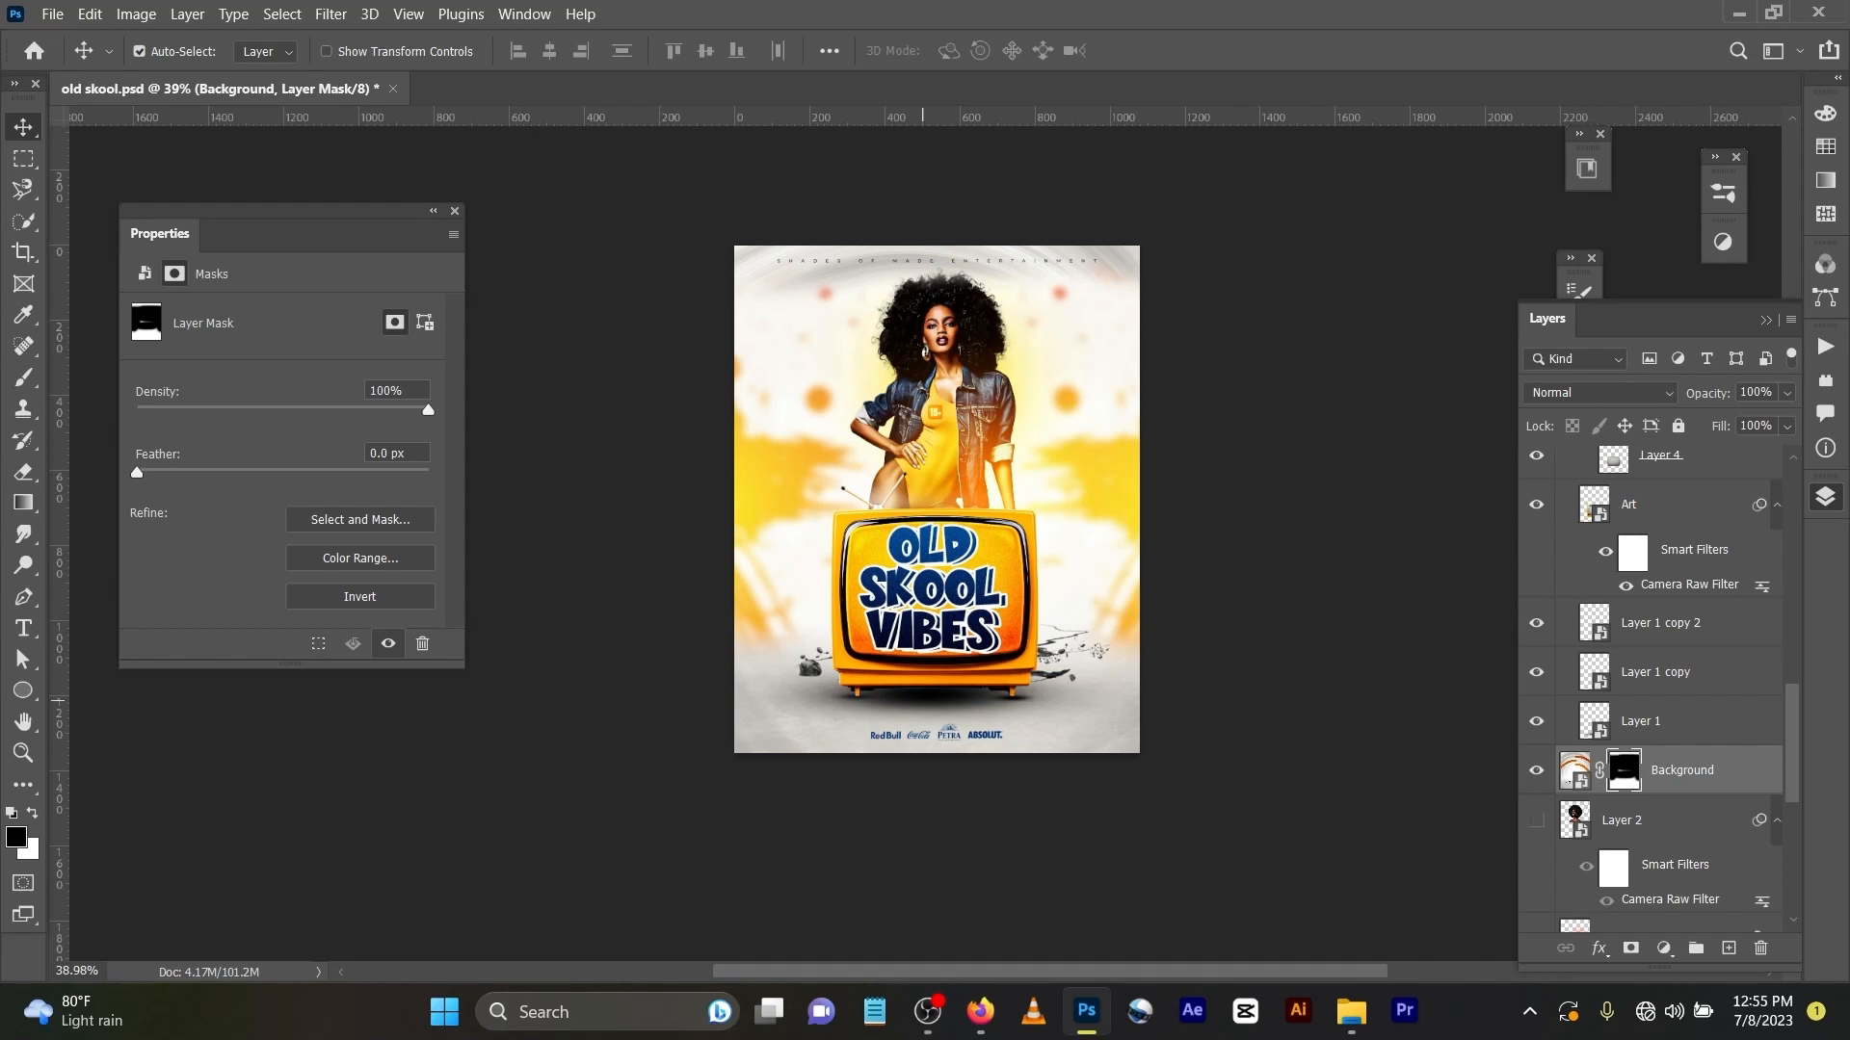
scroll(922, 700, "up", 3)
mouse_move(921, 701)
left_mouse_down()
mouse_move(1108, 732)
mouse_move(904, 732)
left_mouse_up()
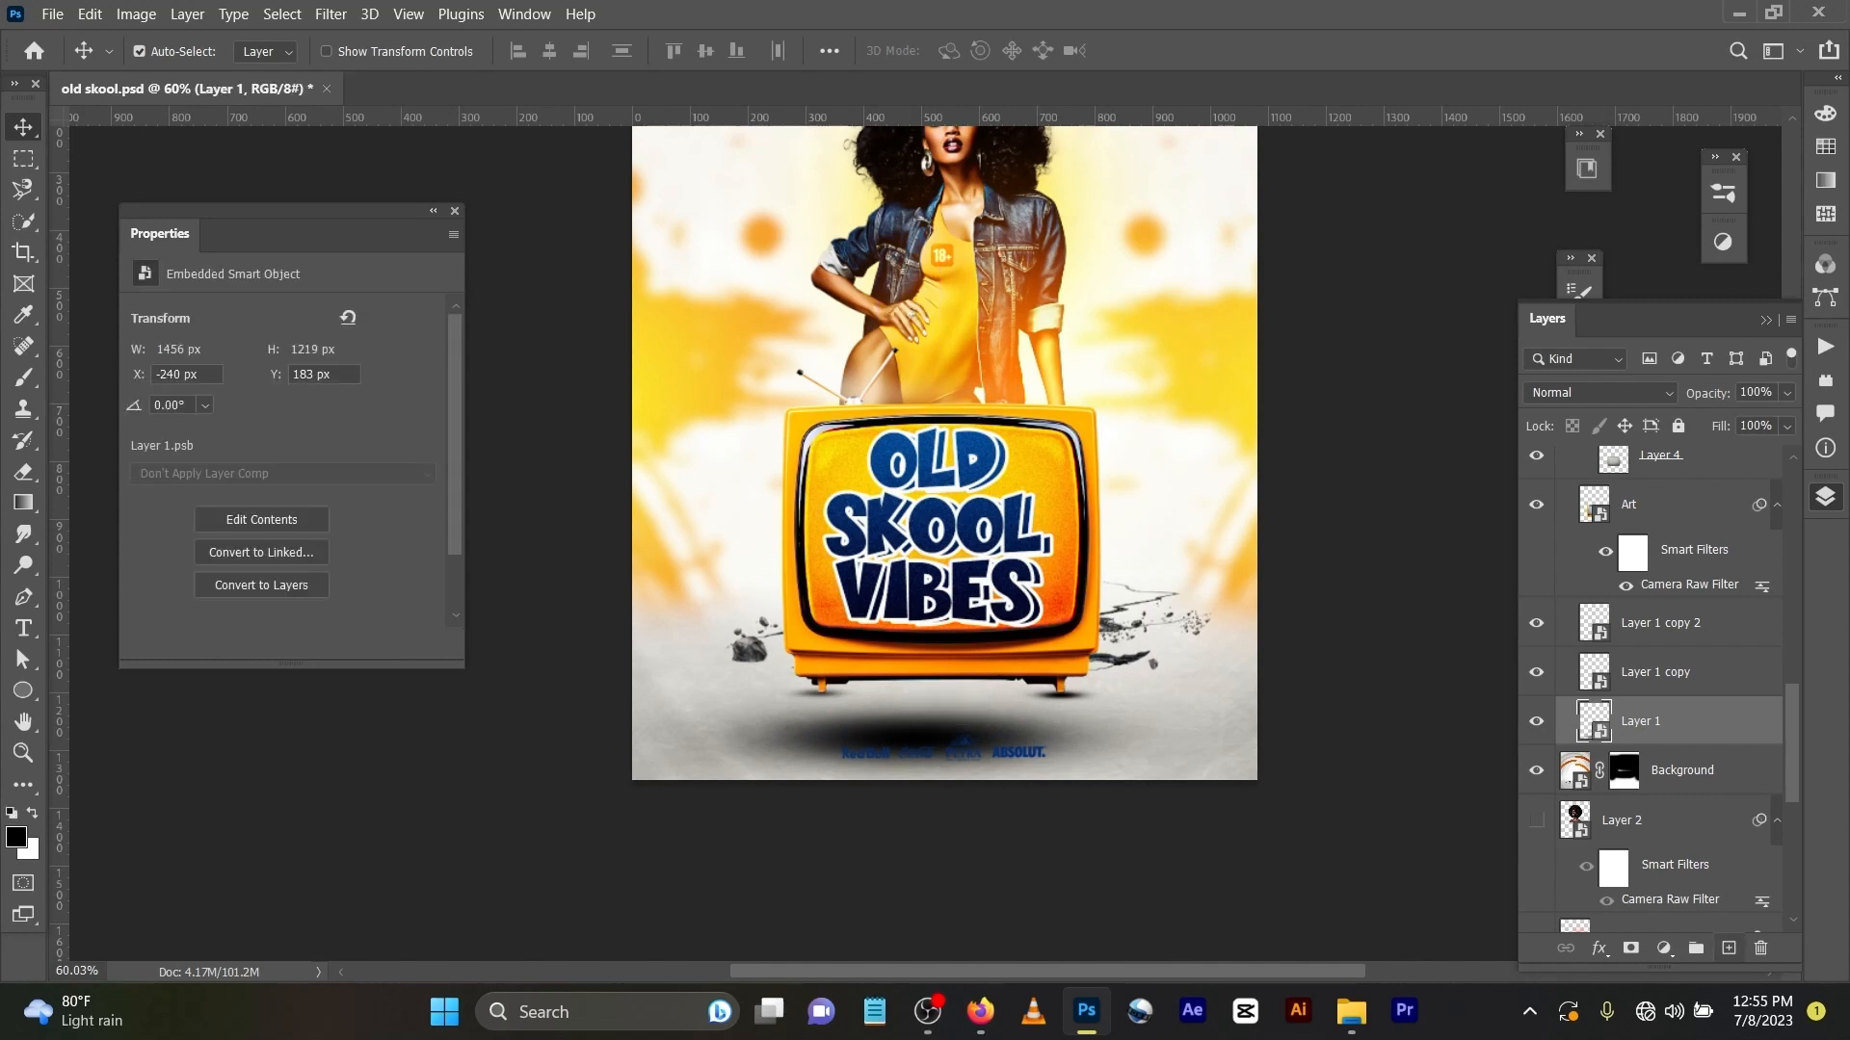
Step: Create a layer above Layer 1, flatten the soft 250 px brush at 180°, and paint a black shadow beneath the television
left_click(1730, 949)
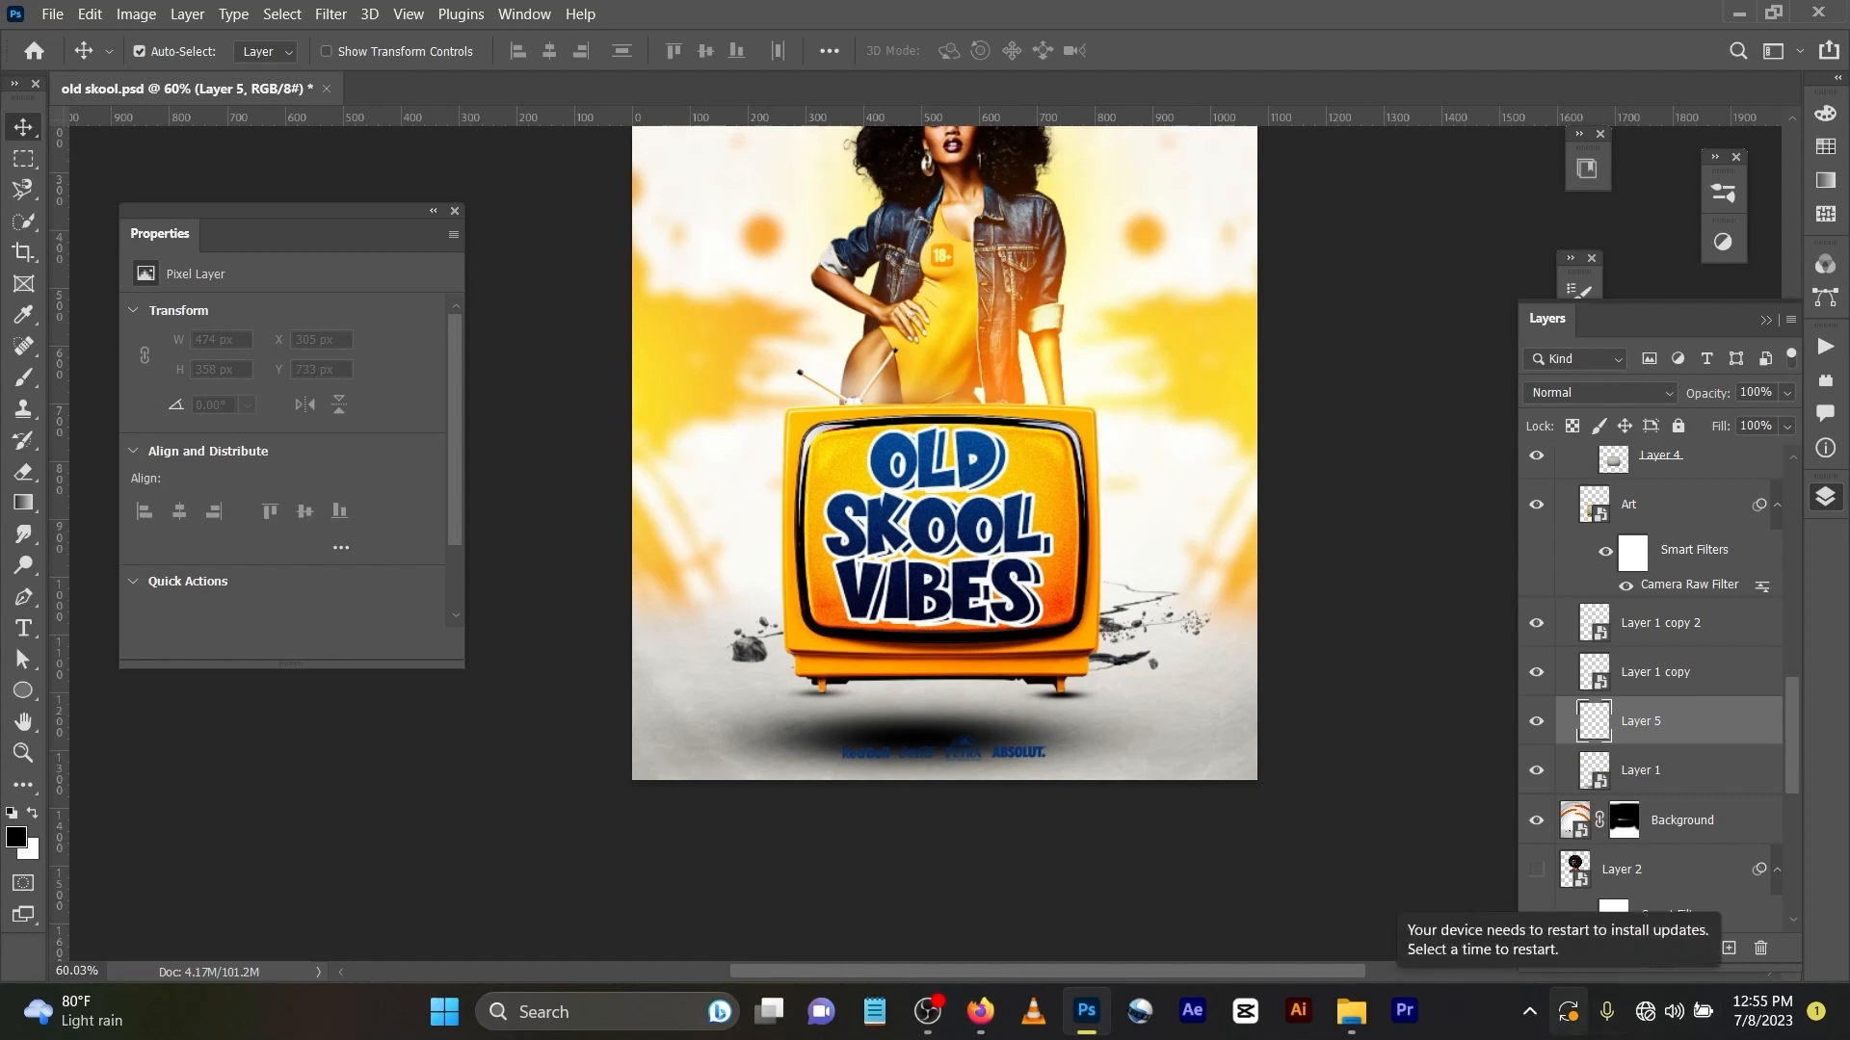
key("b")
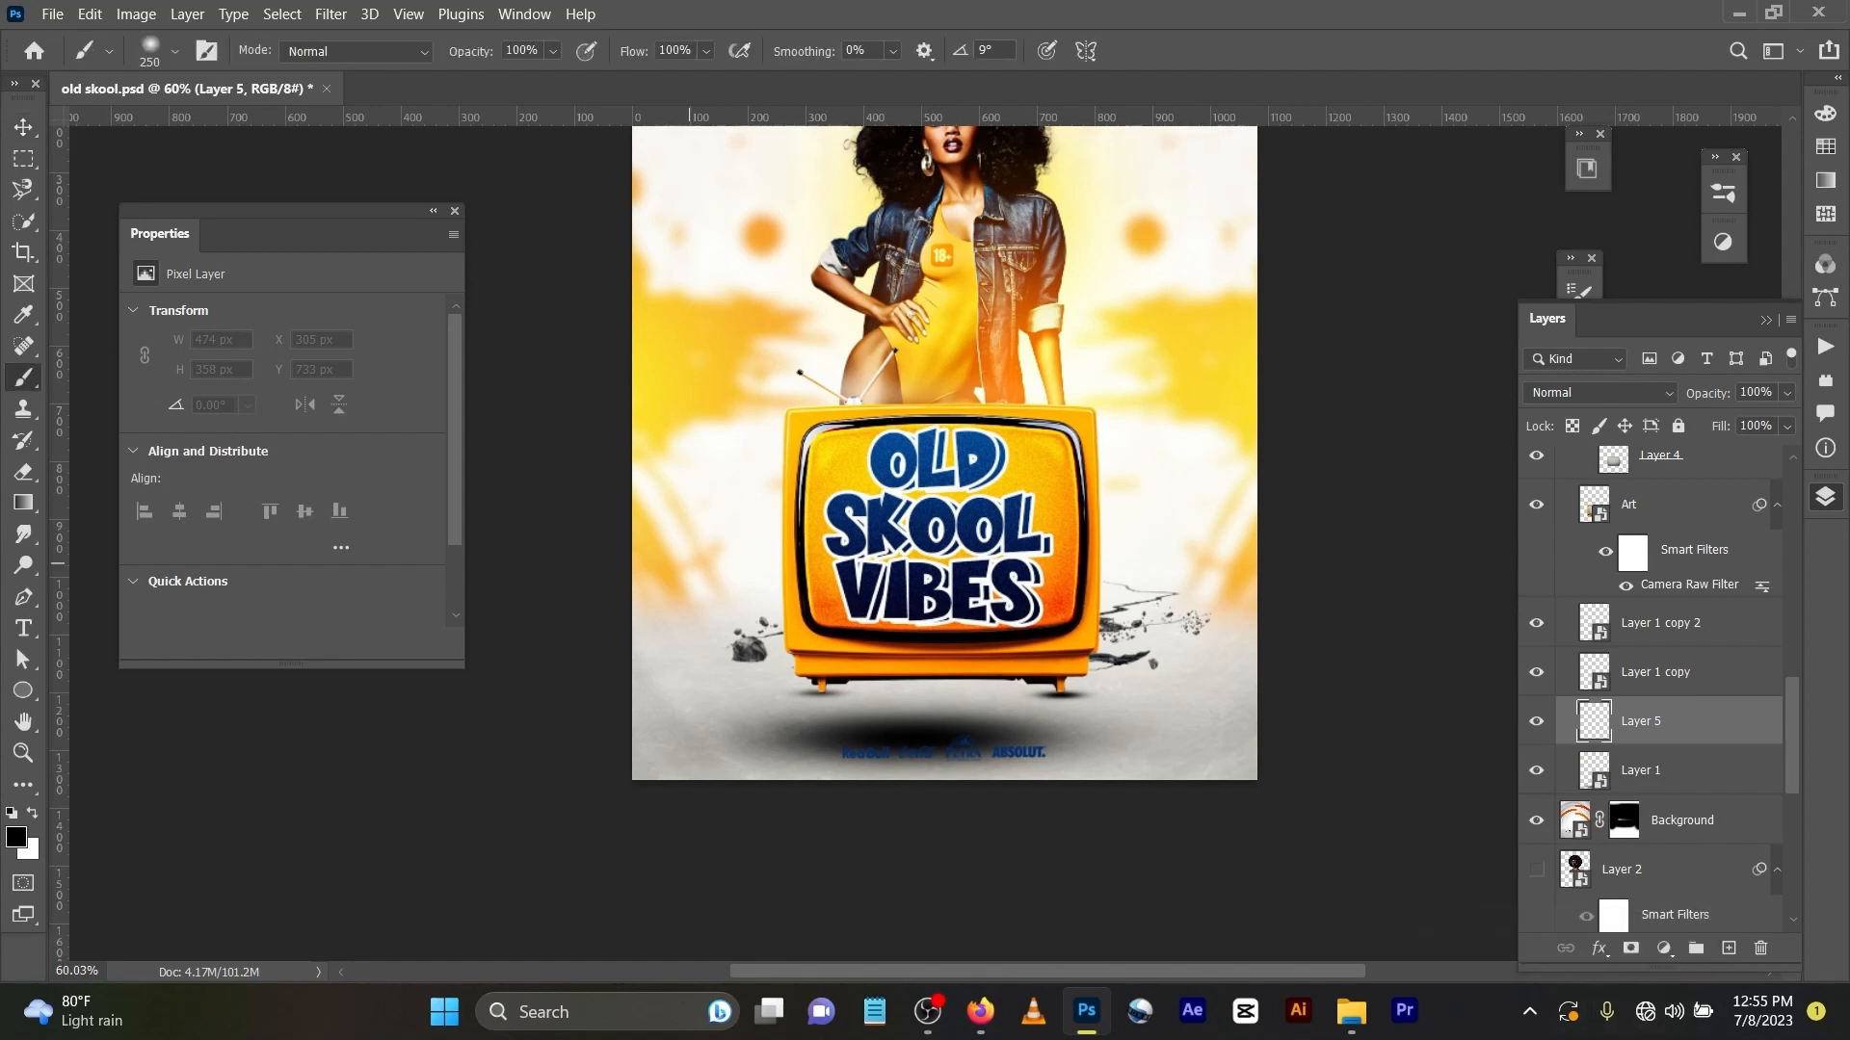
left_click(174, 51)
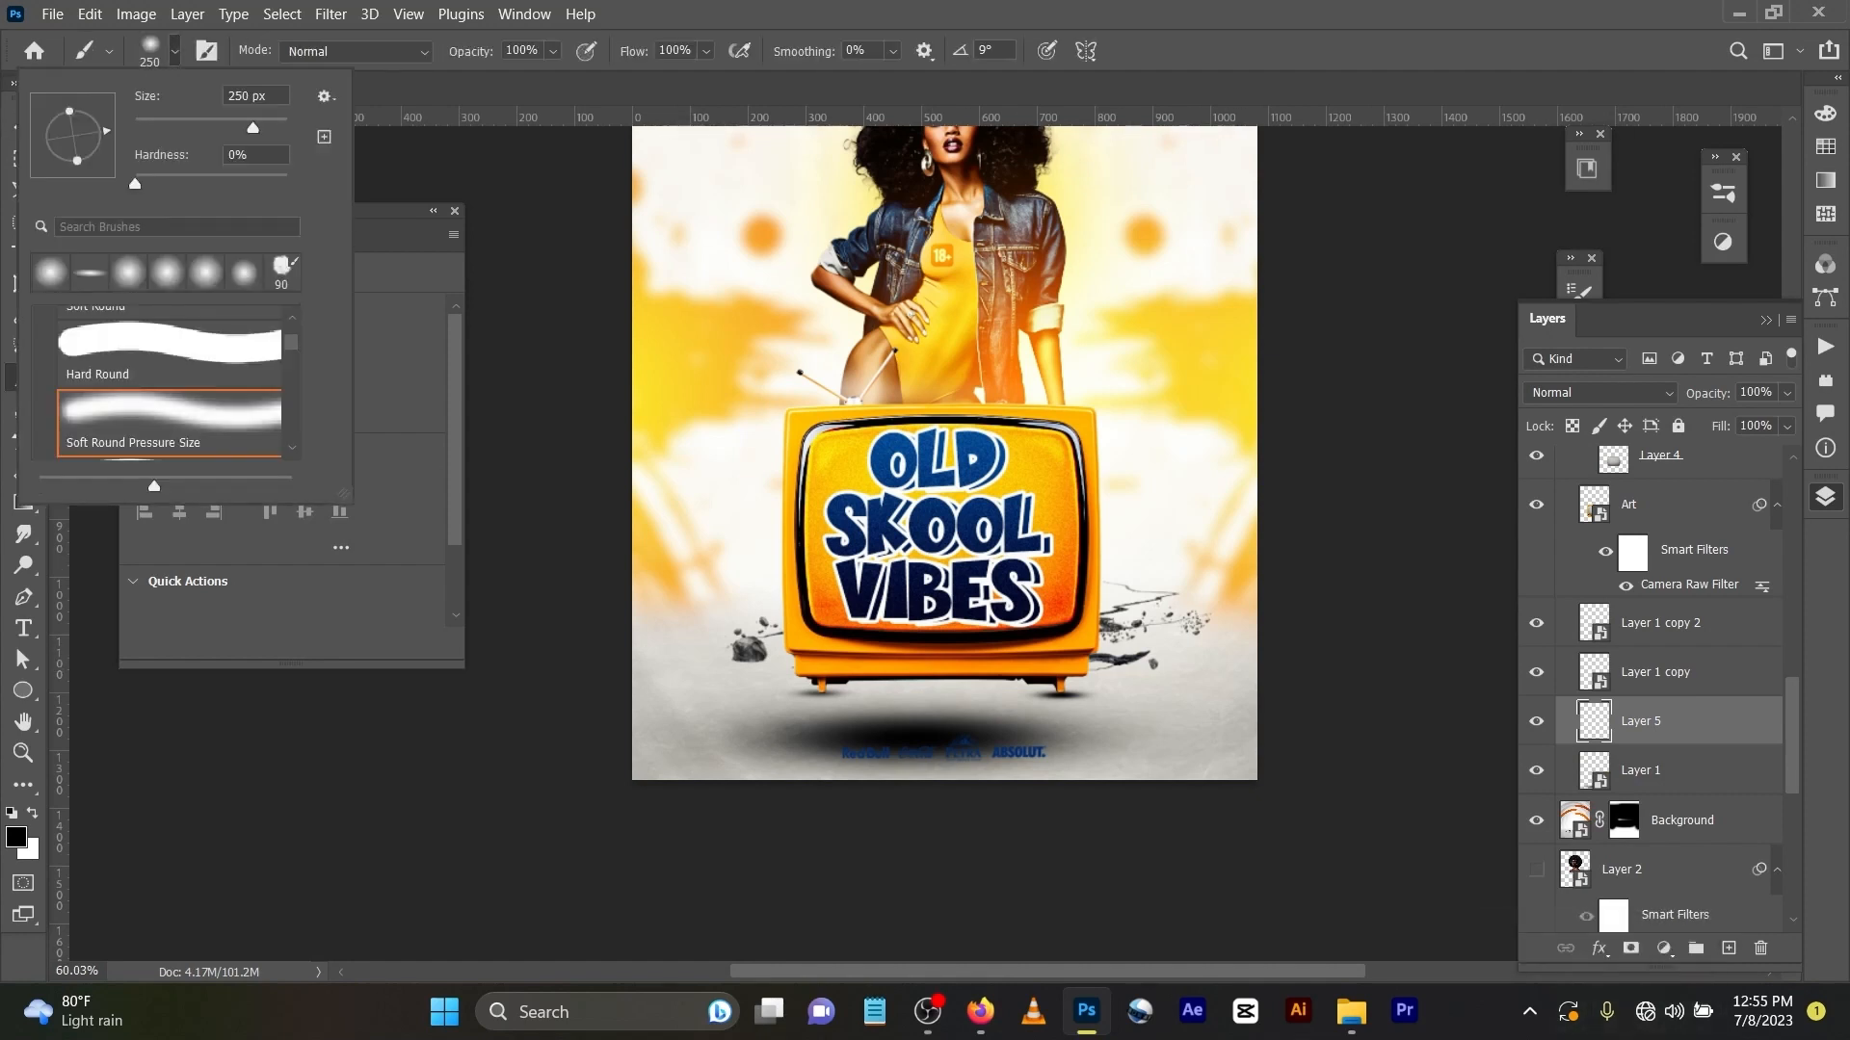
left_click_drag(69, 112, 71, 125)
left_click_drag(106, 129, 39, 135)
key("Return")
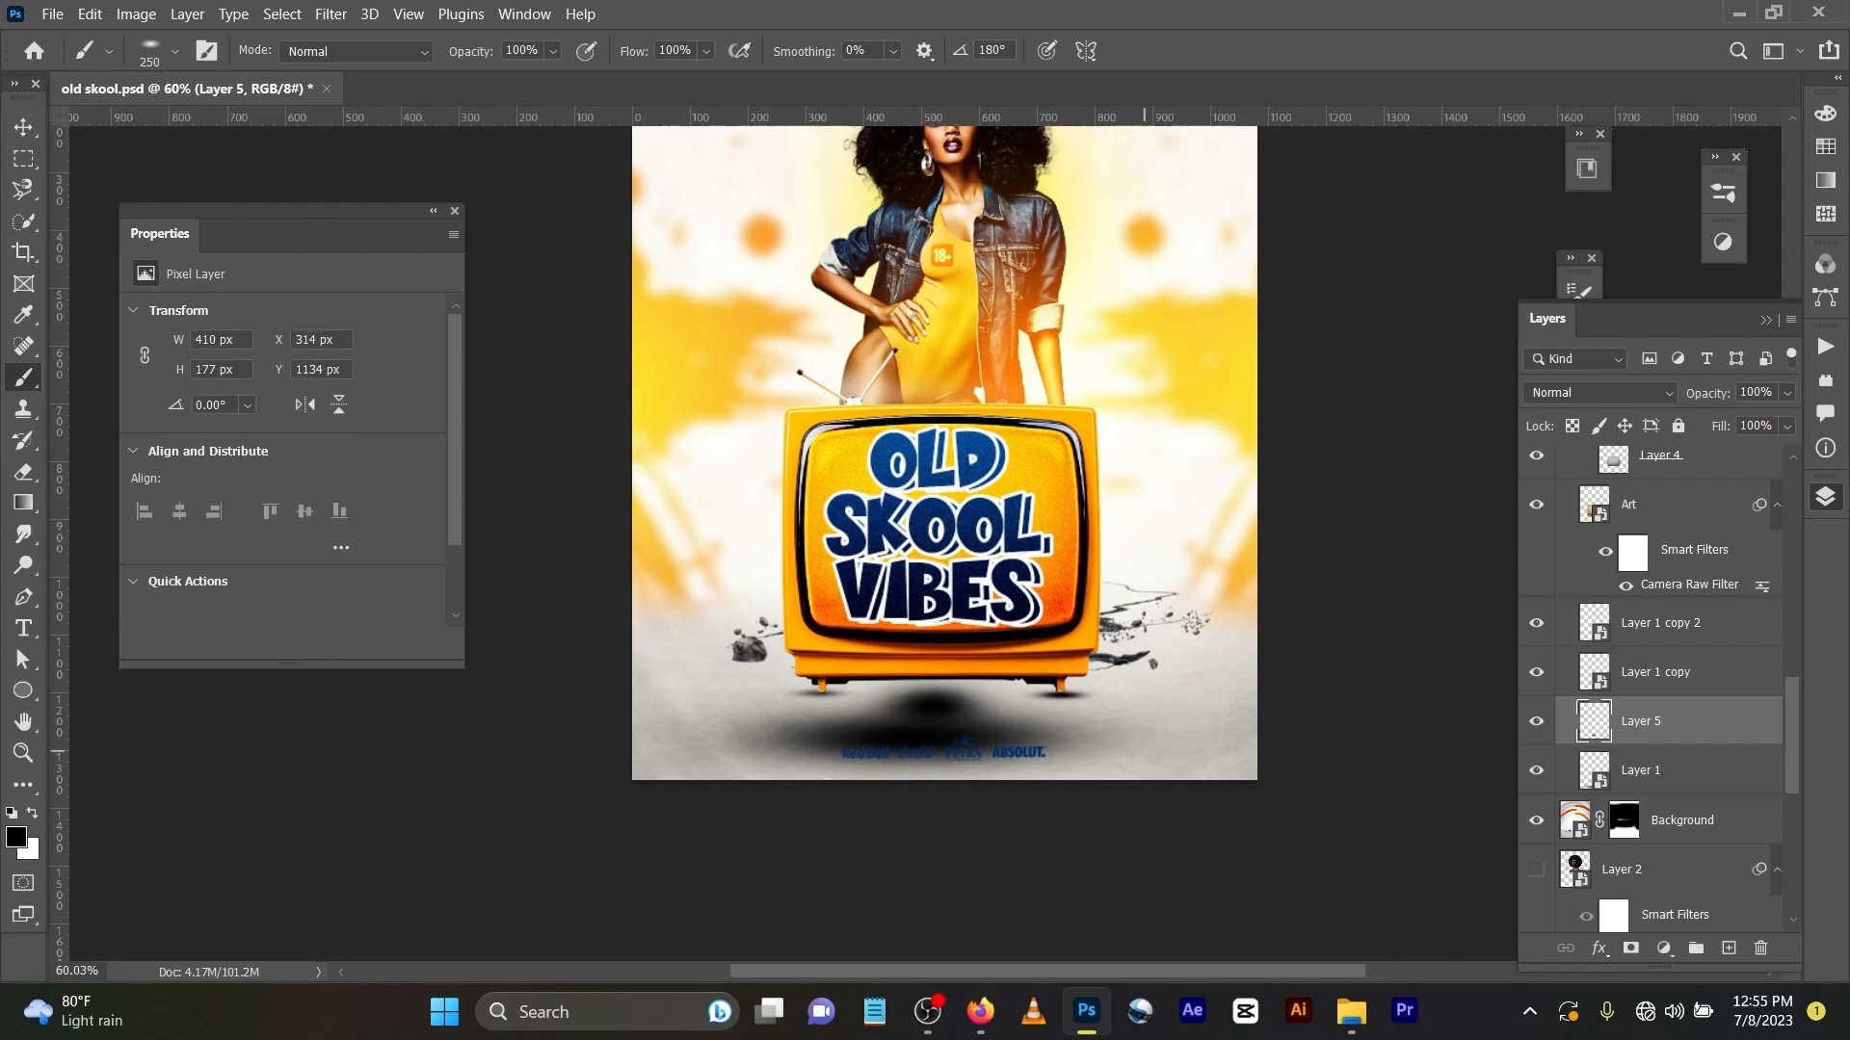